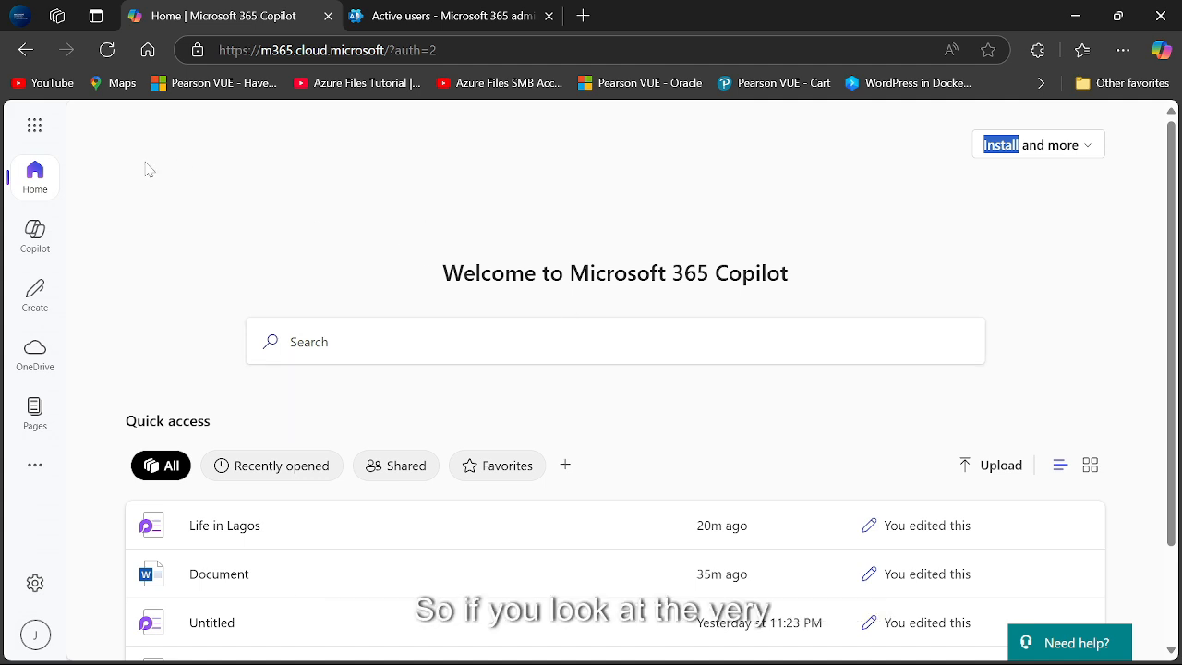
Step: Open the app launcher listing Outlook, Word, Excel, Teams, Admin and other apps
click(35, 126)
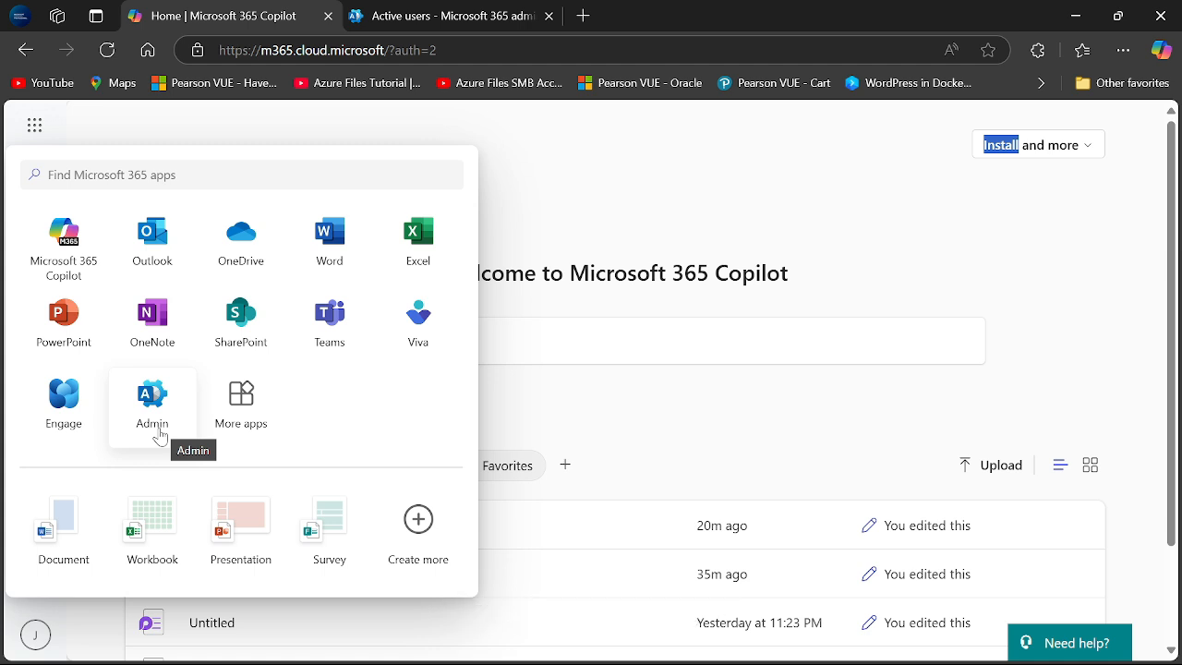
Step: Browse the full Apps catalogue by category from More apps, then return to the Home tab
click(256, 434)
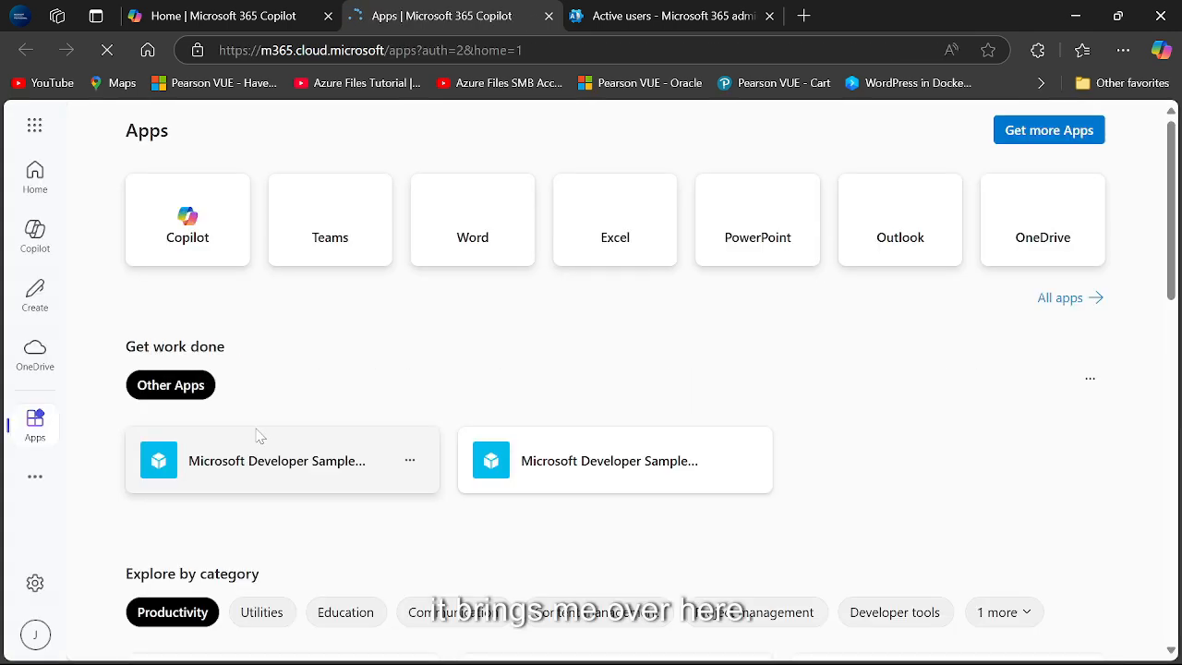
scroll(533, 417, down, 2)
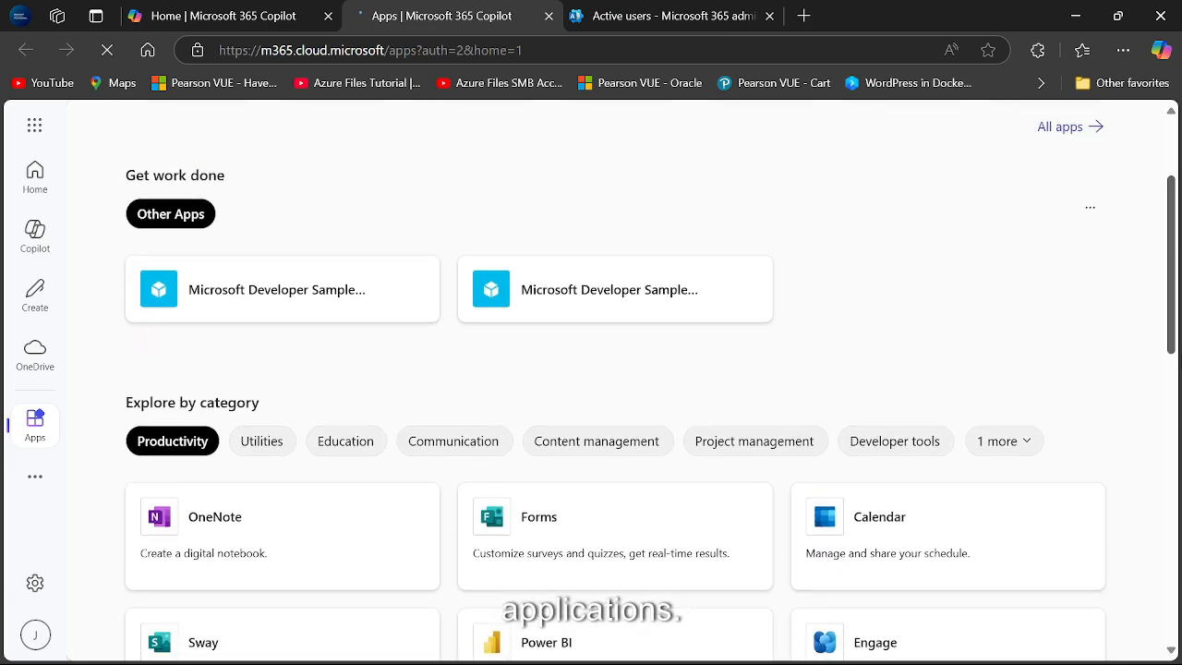
scroll(614, 380, down, 8)
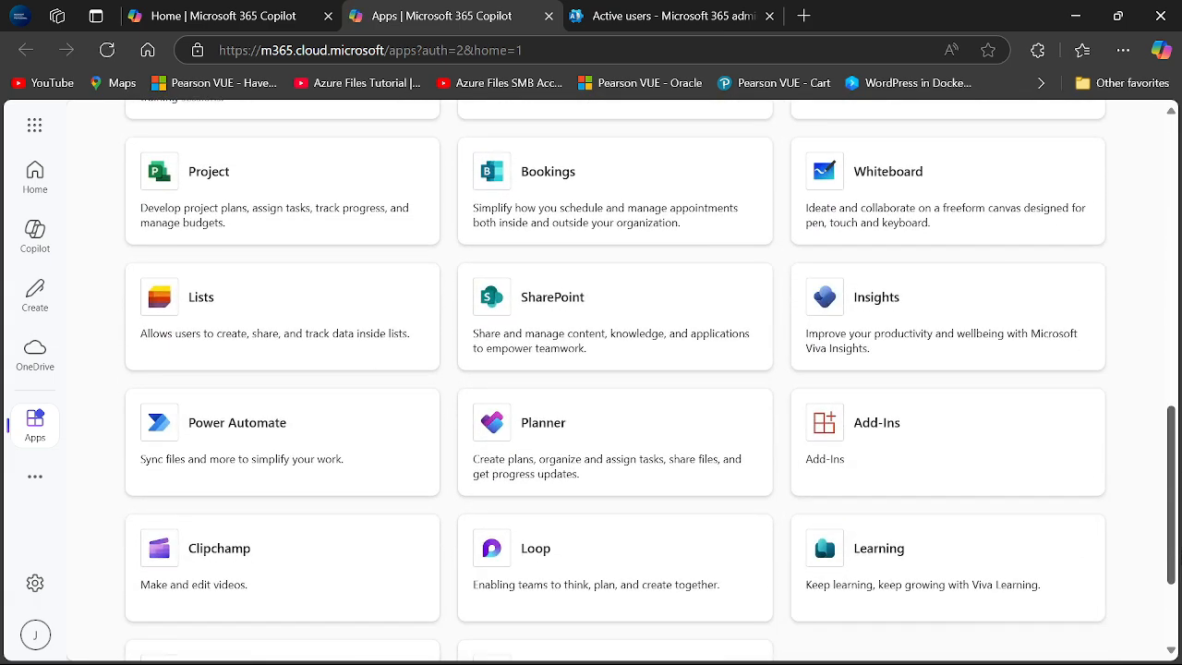
scroll(614, 380, down, 2)
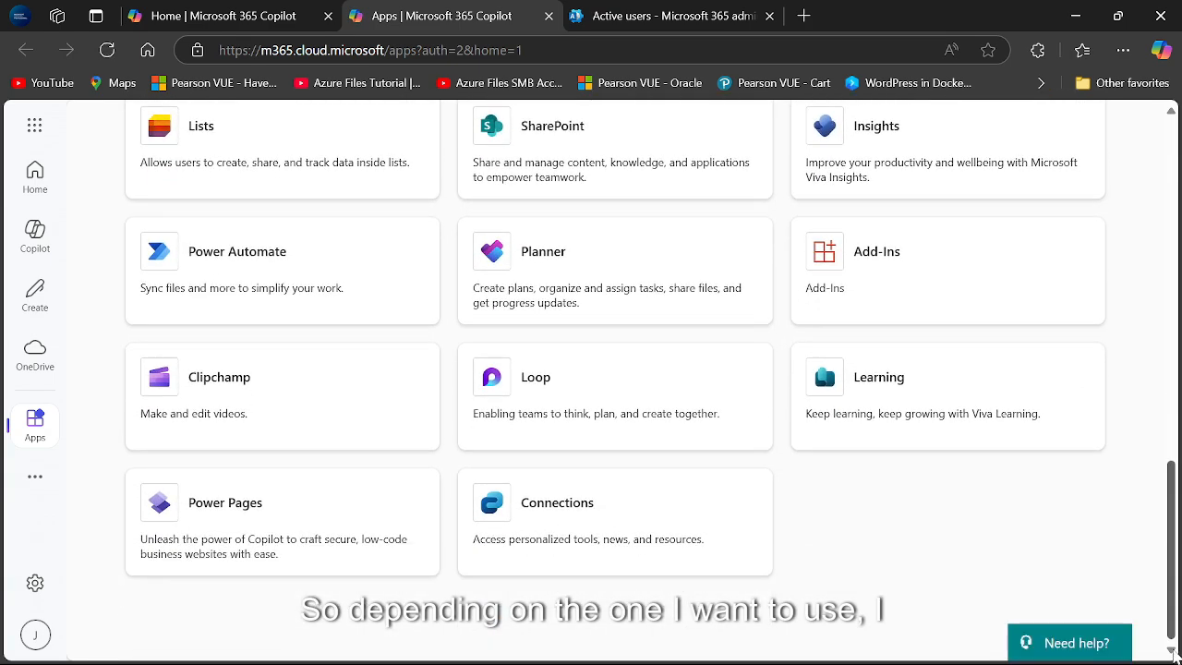
scroll(1126, 383, up, 12)
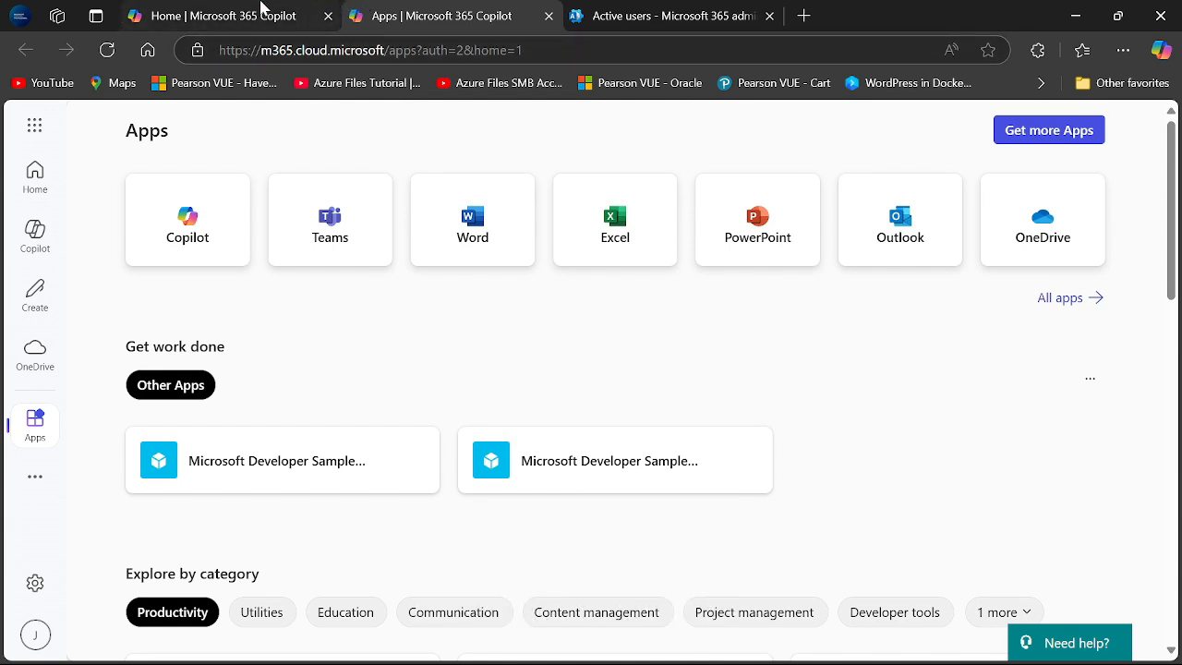
click(262, 9)
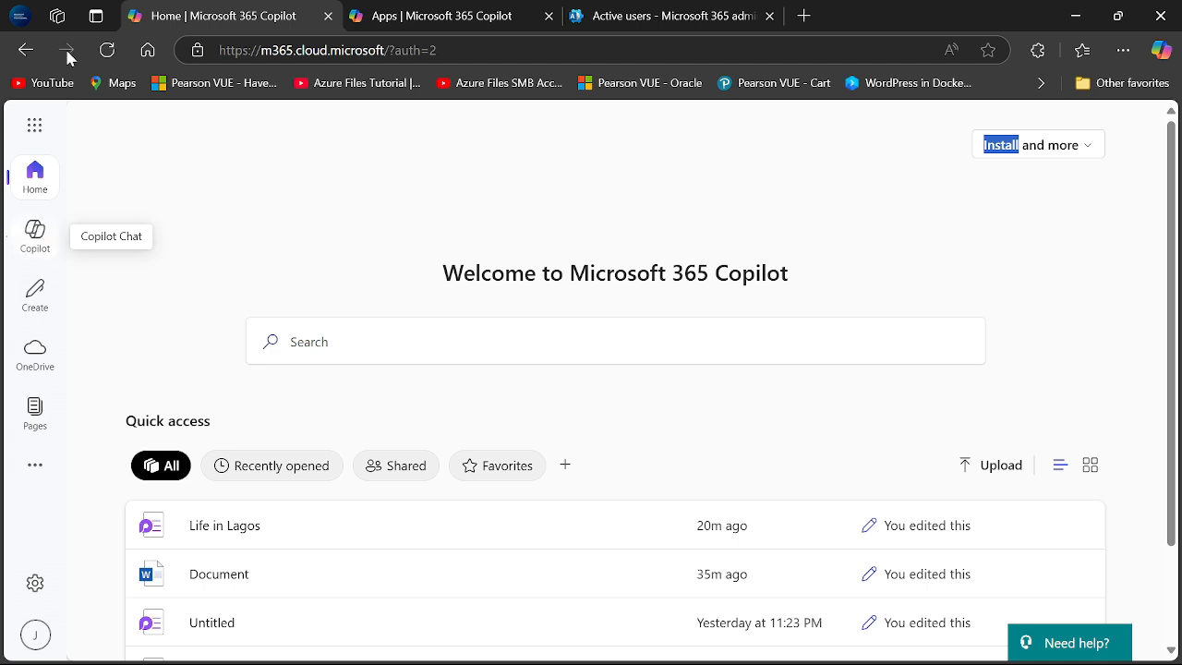
click(34, 124)
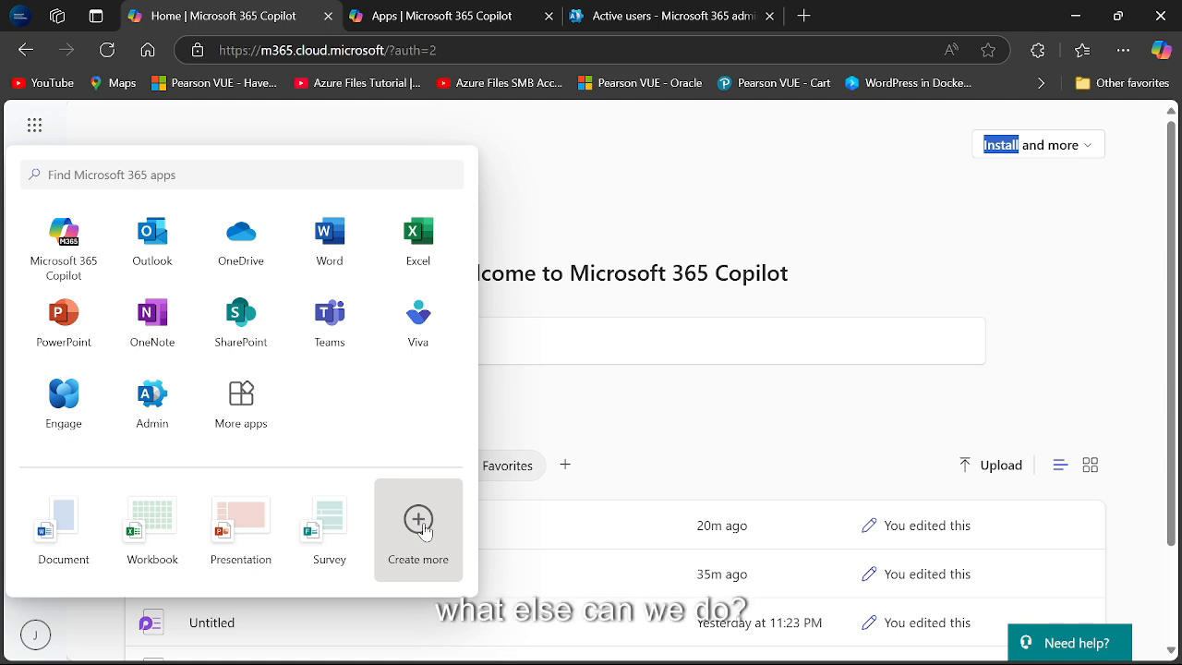
click(653, 417)
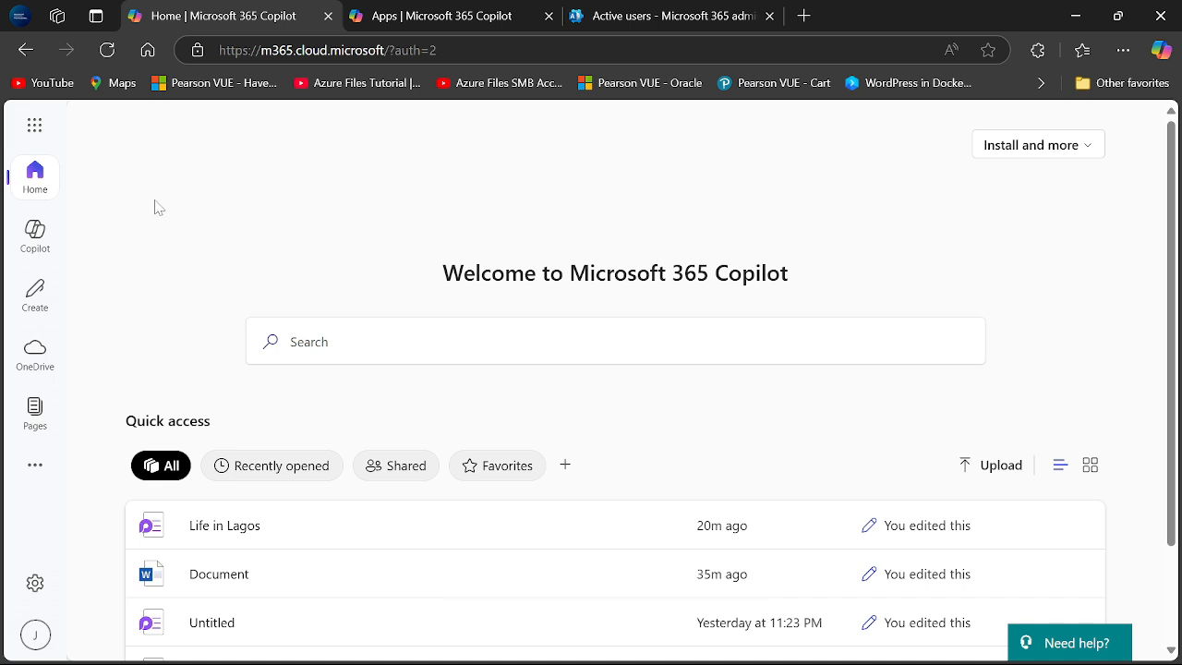
Step: Ask Copilot 'What is ginger?' and highlight the start of its answer
click(29, 242)
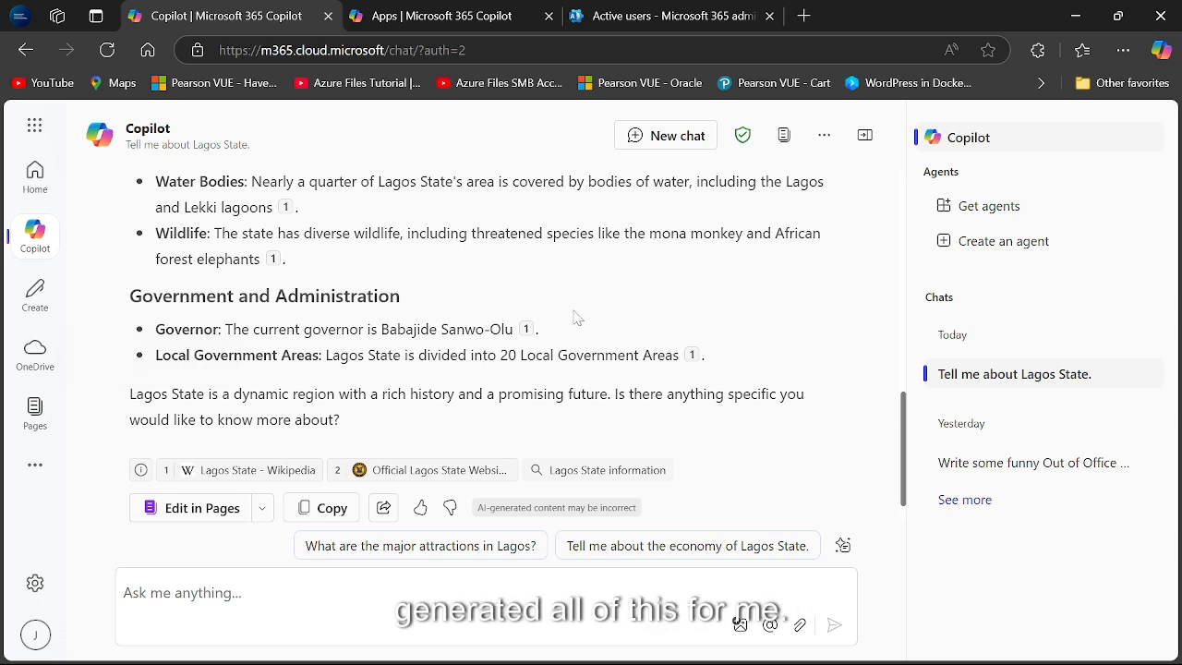
click(443, 595)
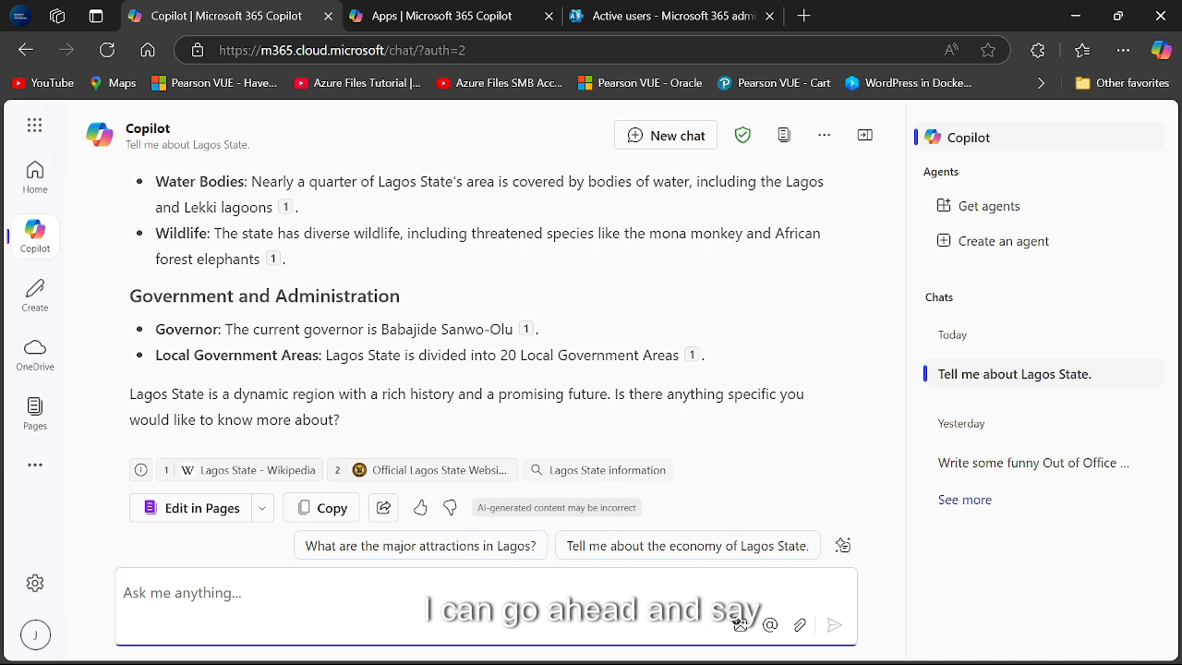
text(W)
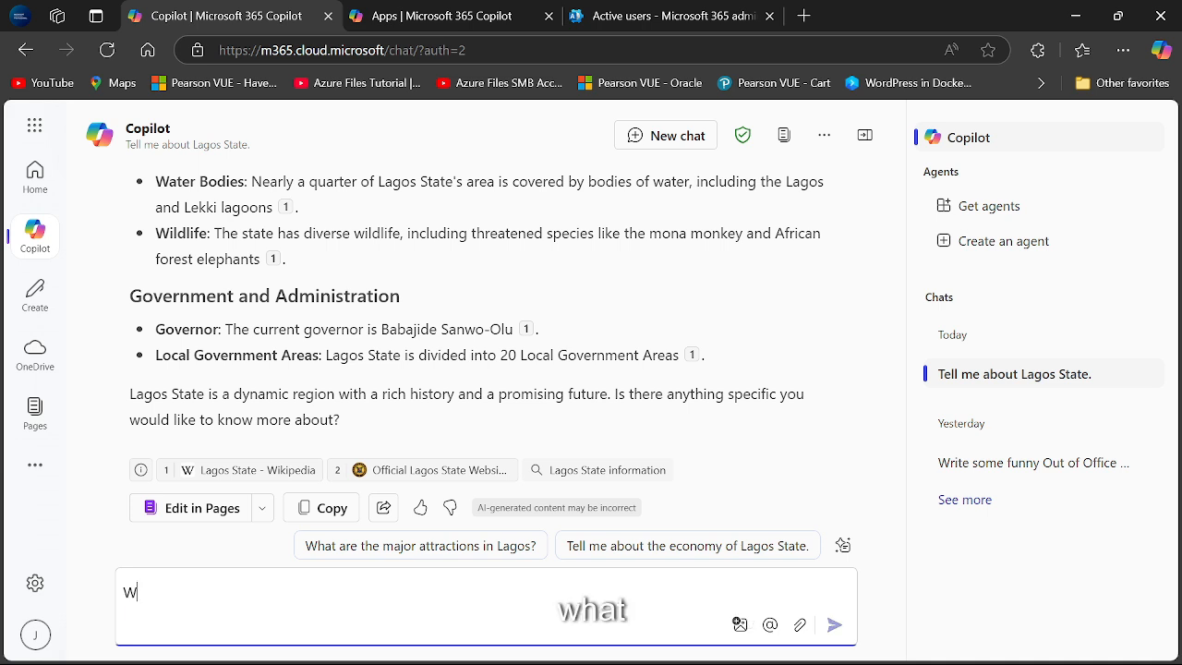
text(hat i)
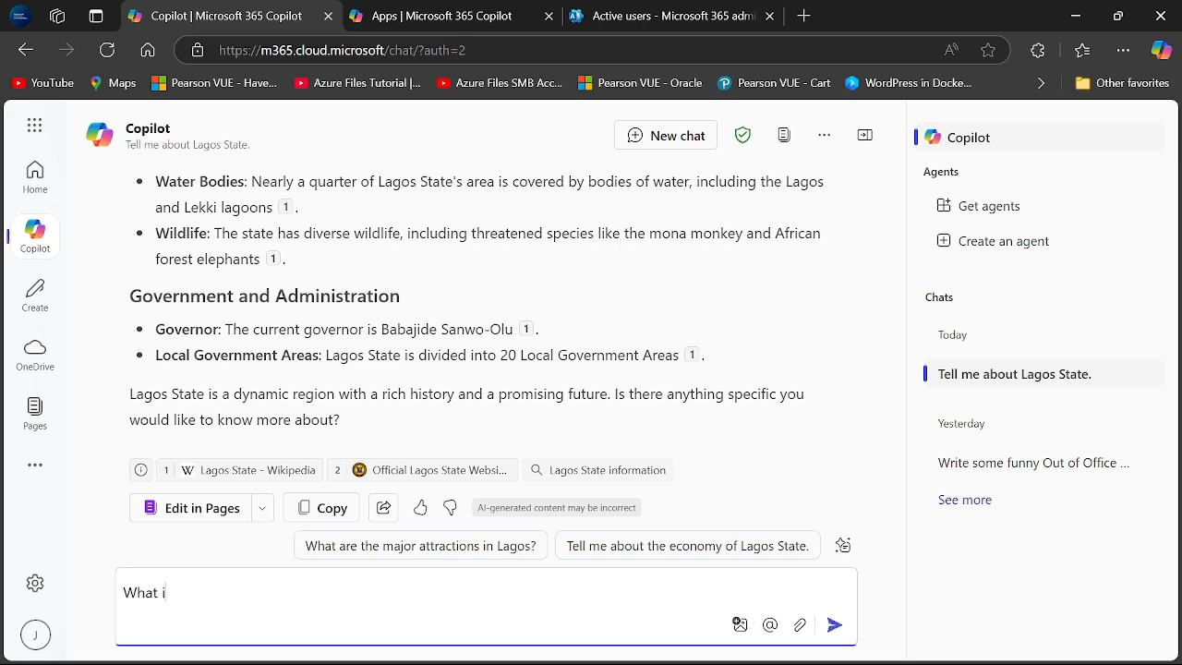
text(s ginger?)
key(Return)
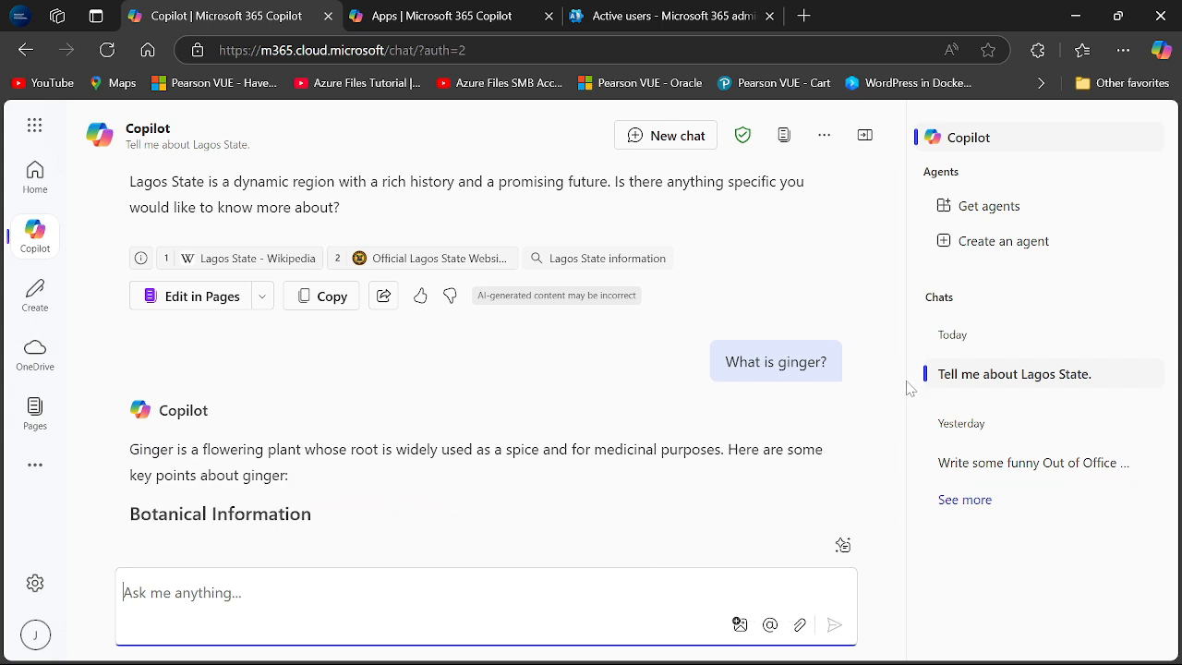
drag(905, 393, 867, 449)
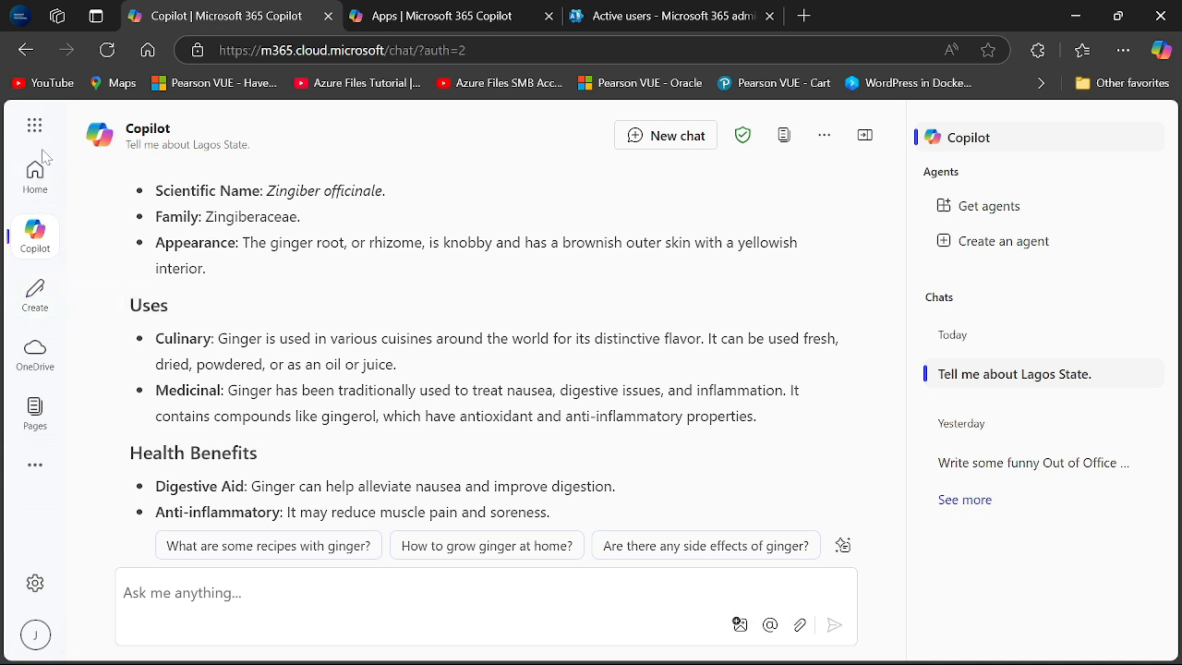
Step: Page through the Create templates with the carousel arrows, then open OneDrive's home page
click(50, 308)
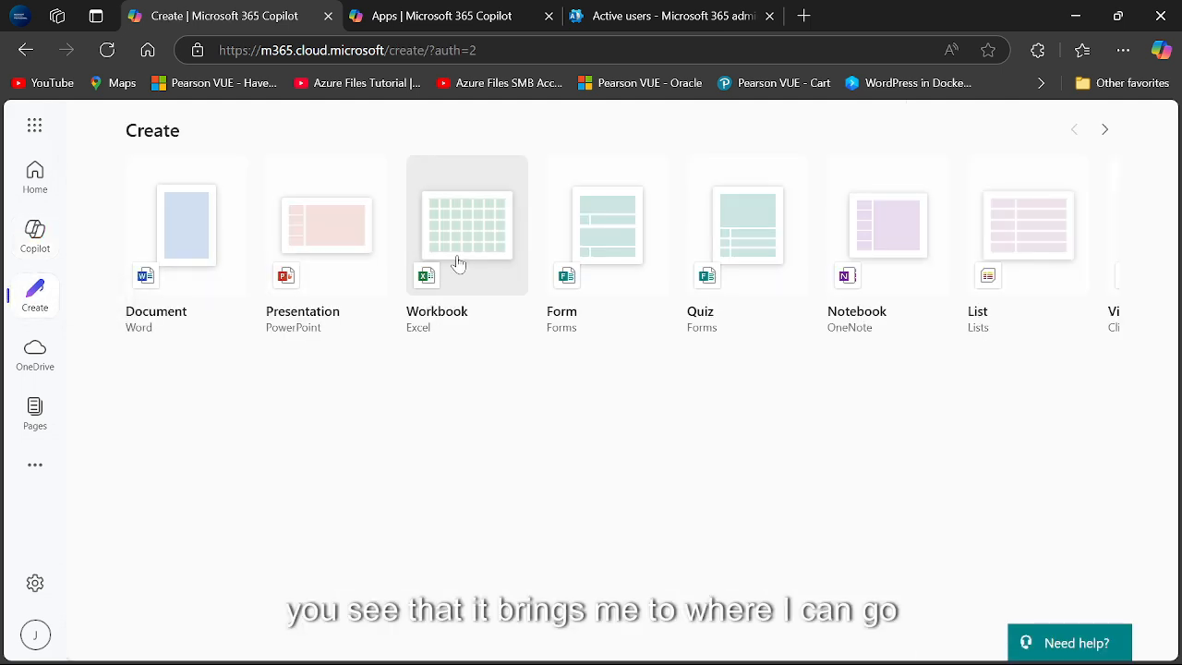
click(1107, 144)
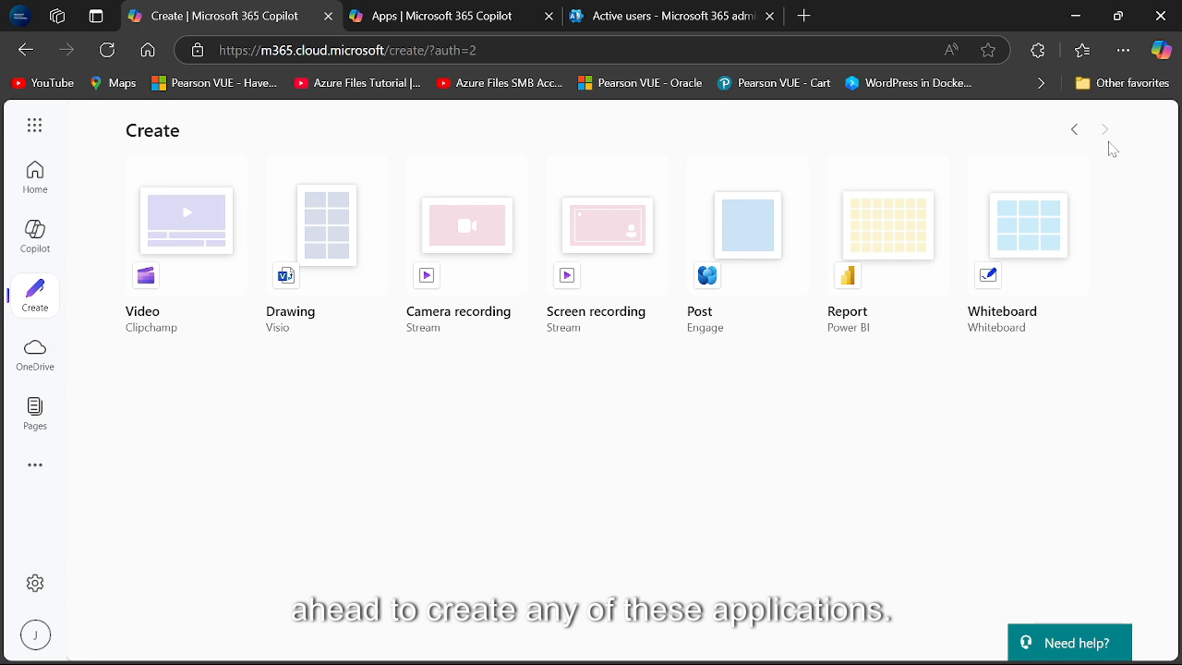
click(1074, 143)
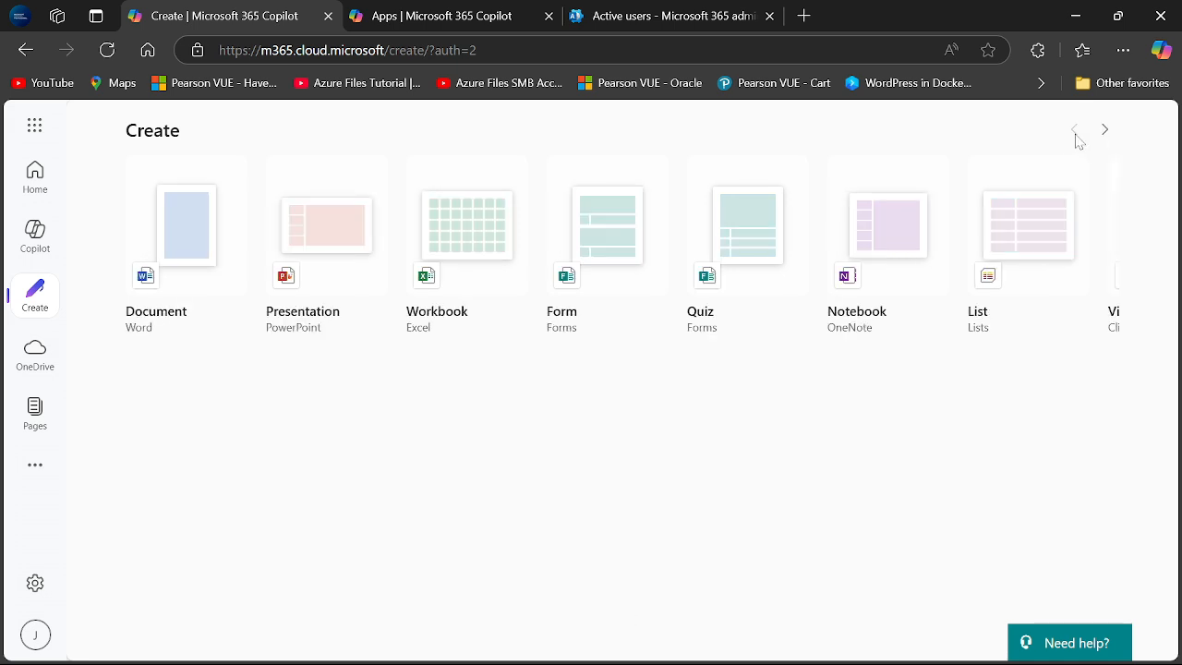
click(14, 358)
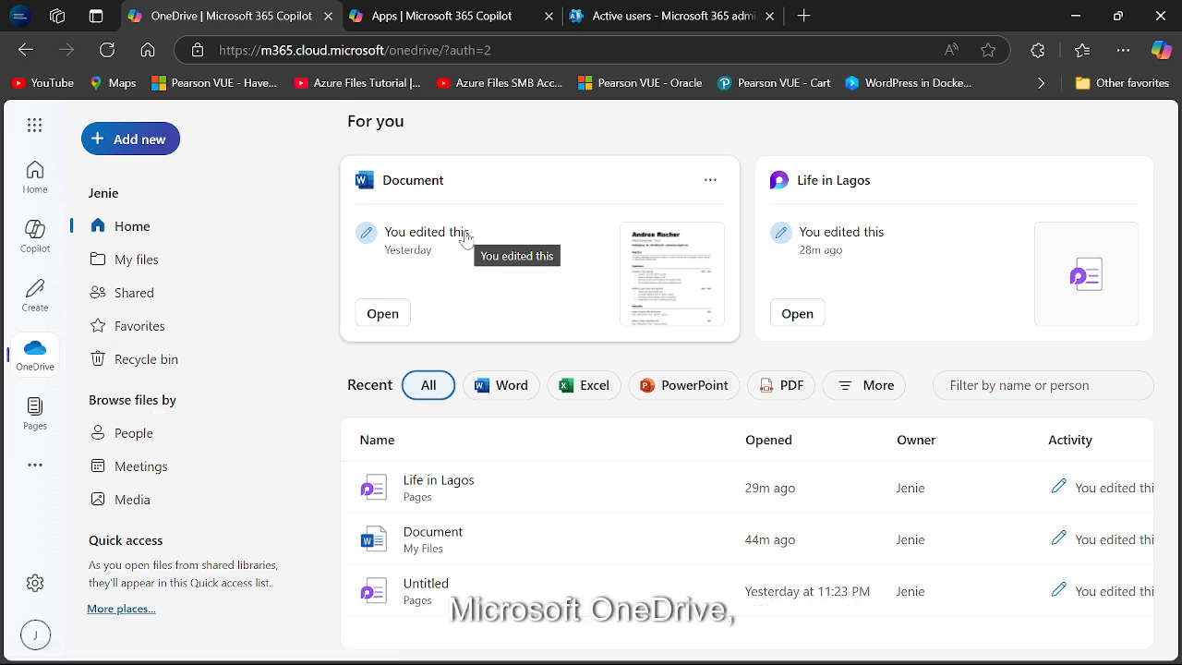
Step: Browse files by People, then open Pages showing Life in Lagos and three Untitled pages
click(162, 435)
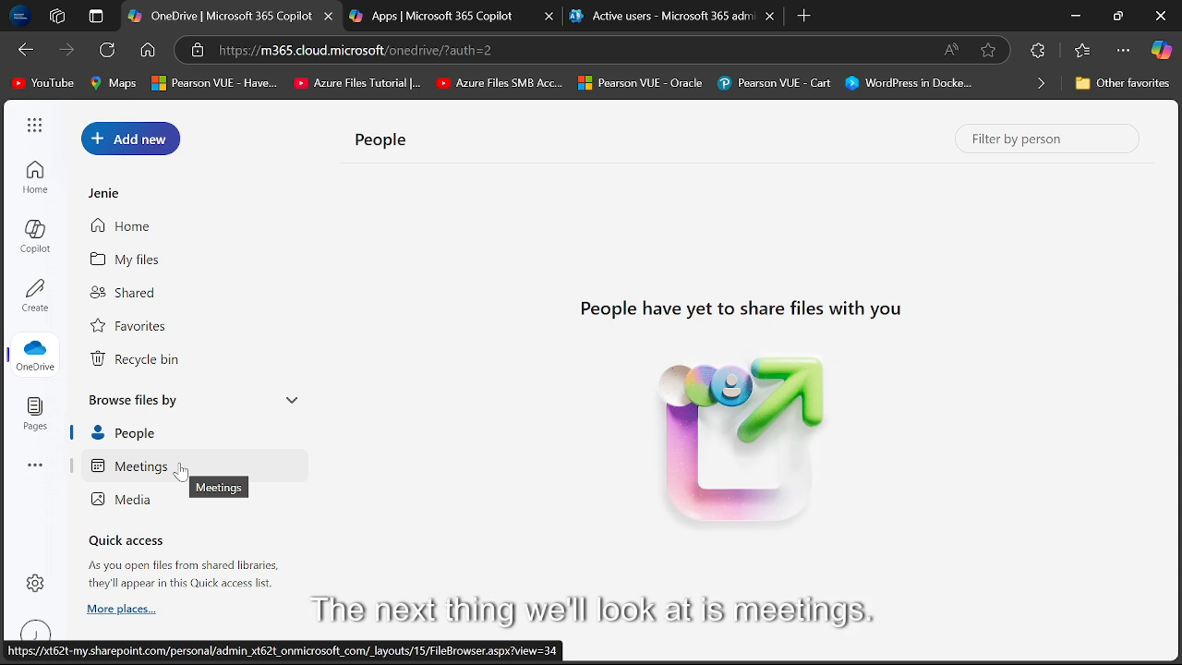
click(13, 412)
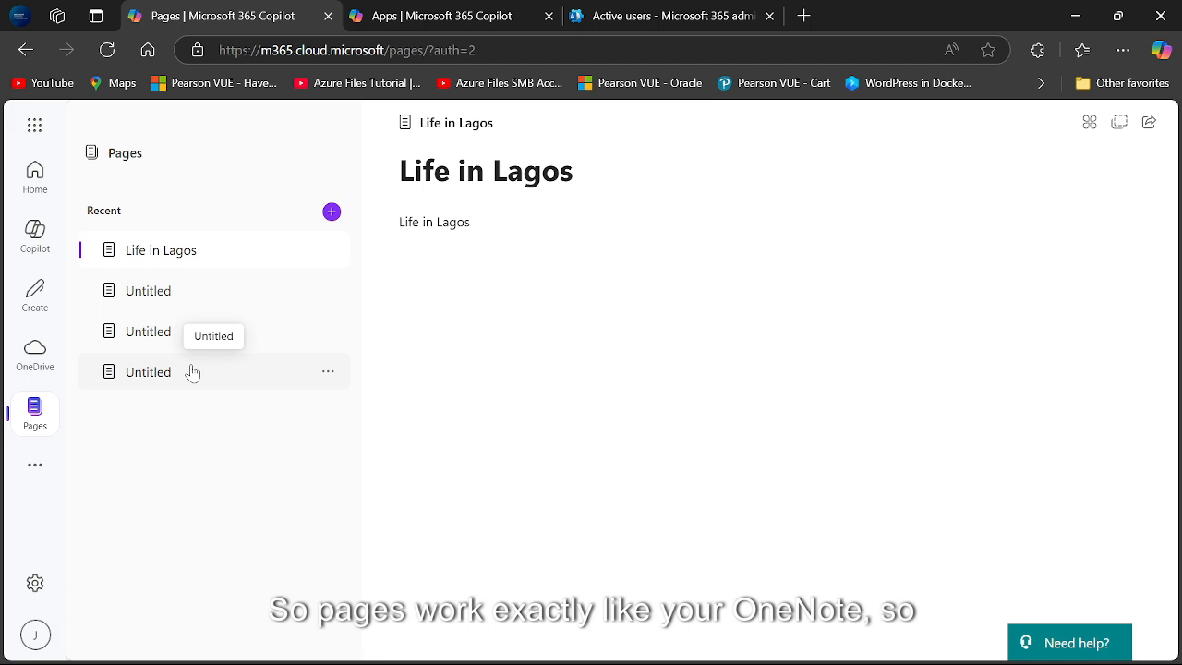
Step: Look through the Untitled pages and Life in Lagos under Recent, ending on the second Untitled page
click(188, 294)
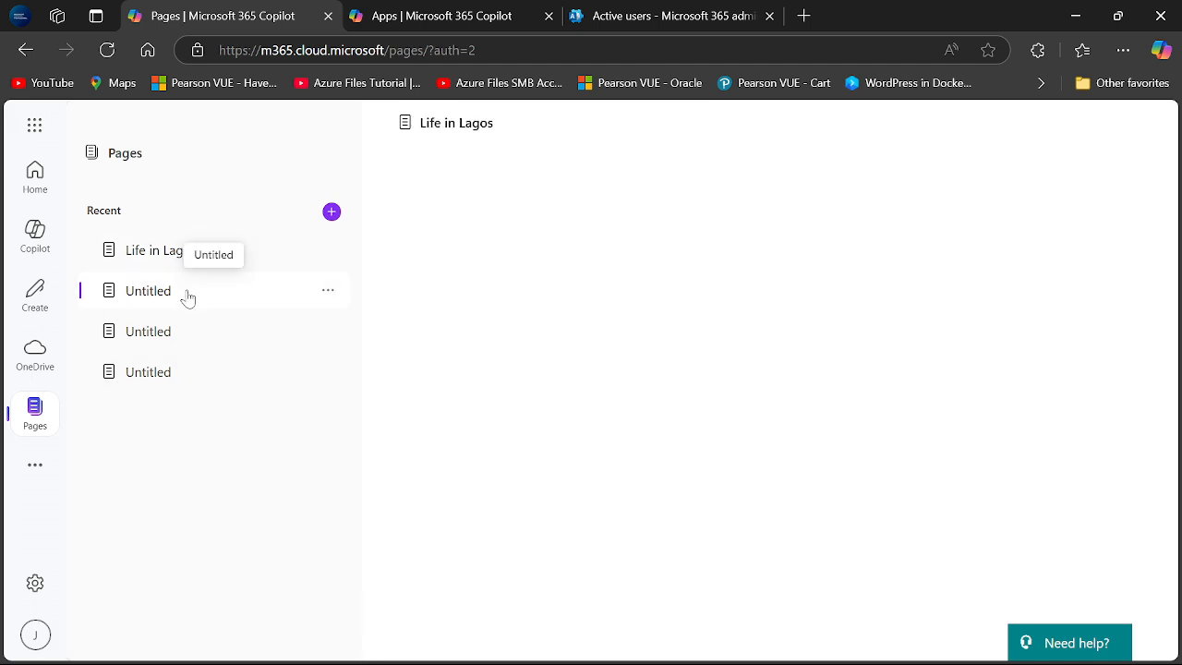
click(191, 325)
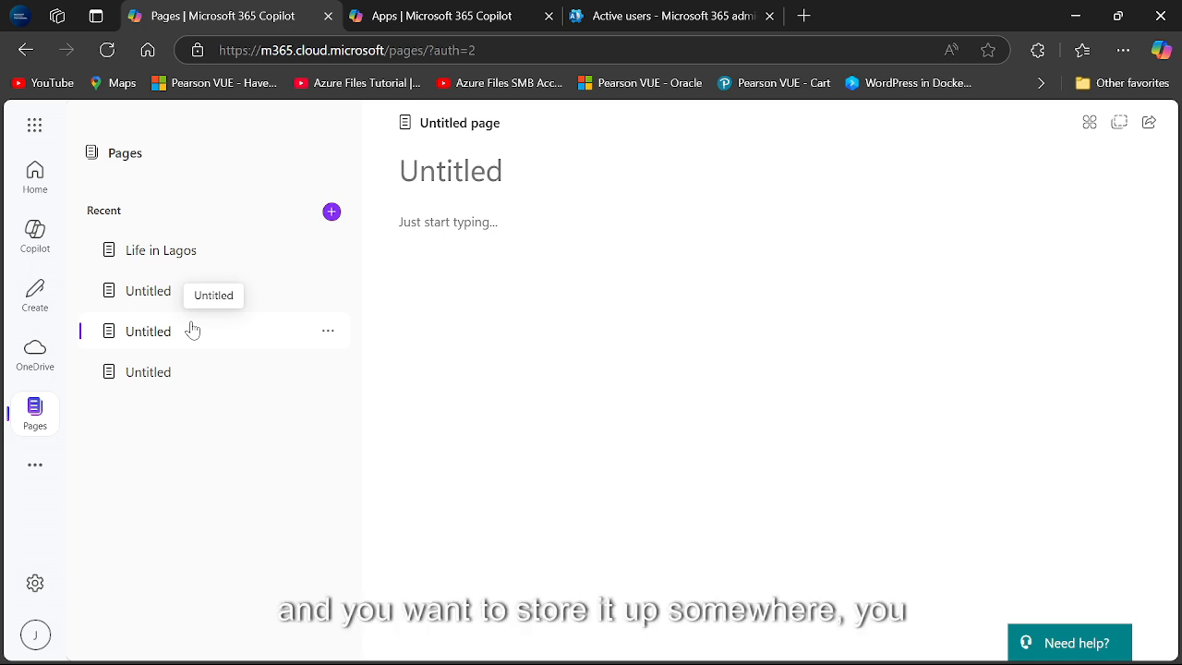
click(190, 305)
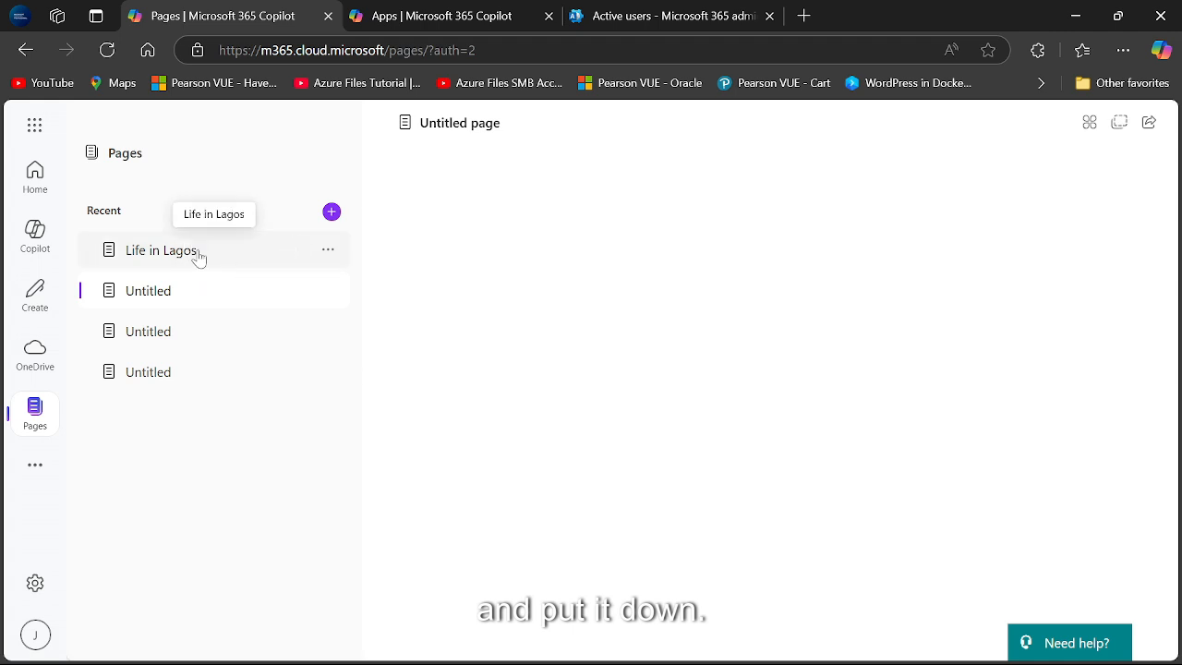
click(199, 258)
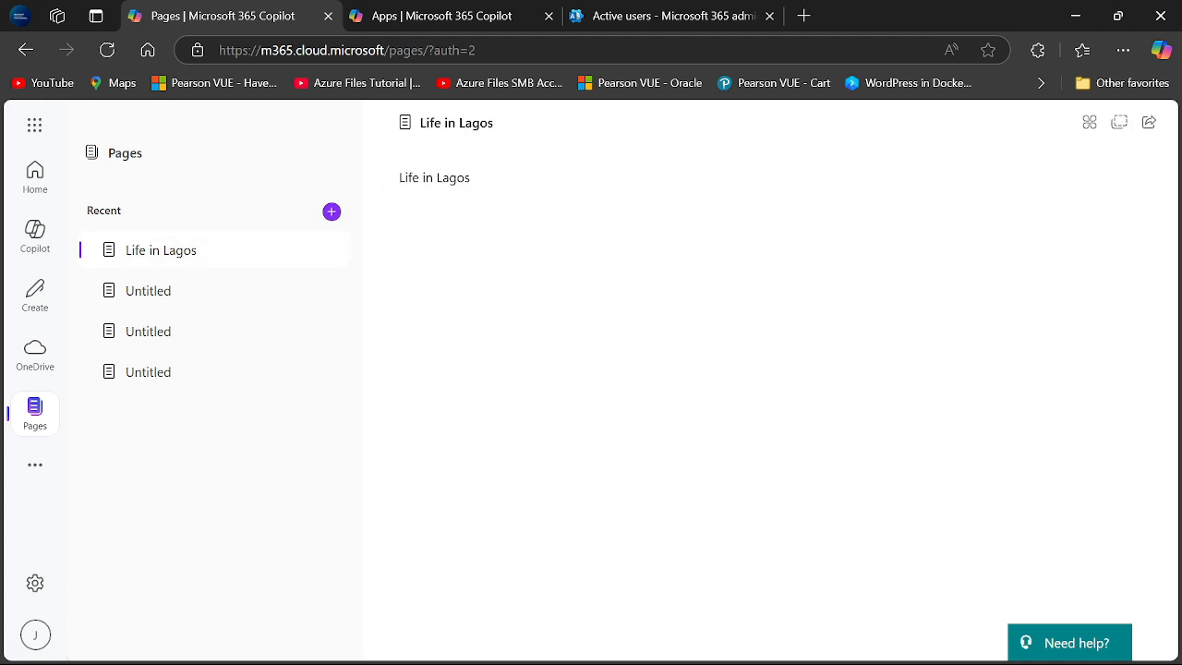
click(196, 294)
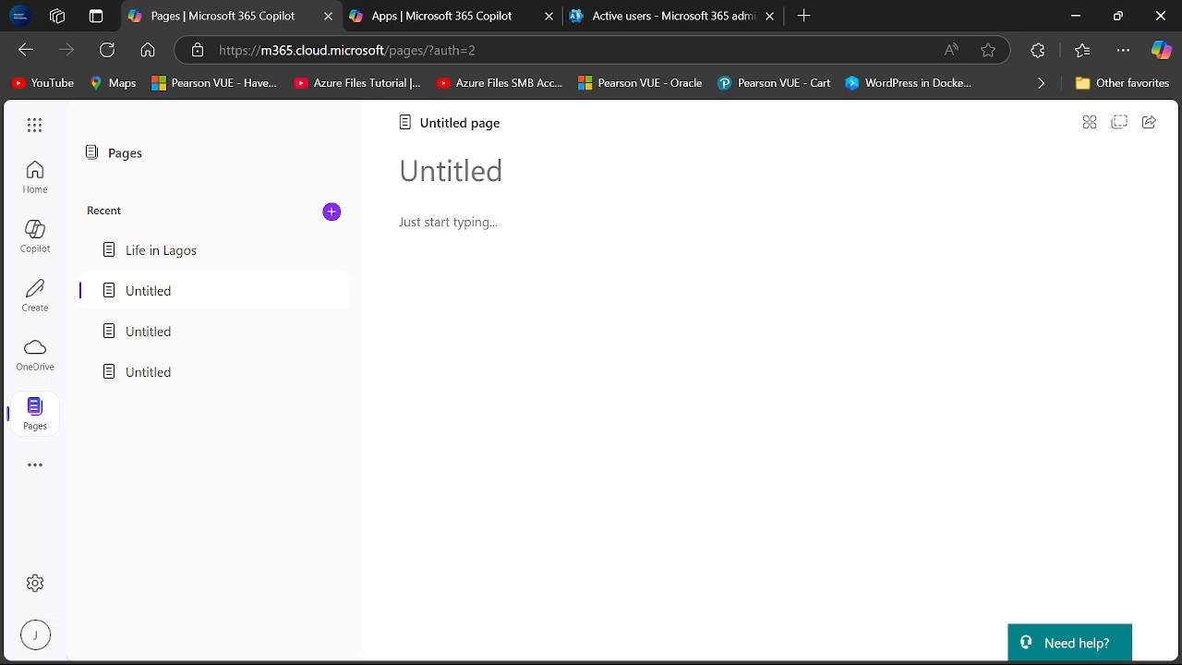
Step: Title the empty page 'Beautiful Woman', fixing typos, and move into the page body
text(Br)
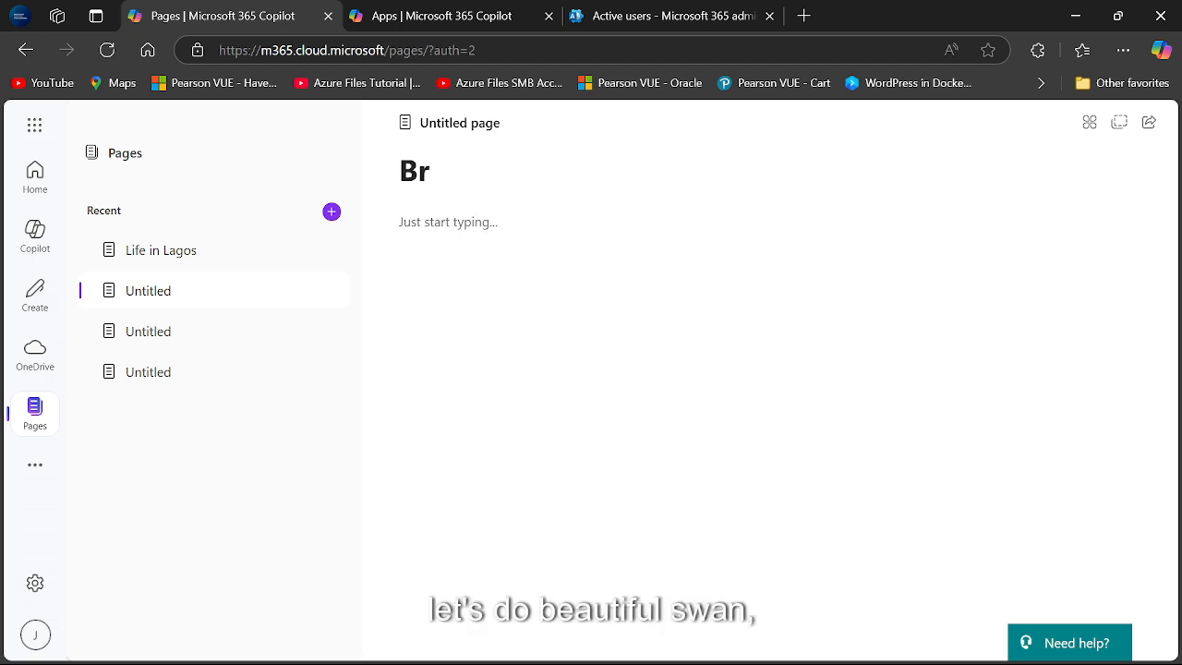
key(BackSpace)
text(eat)
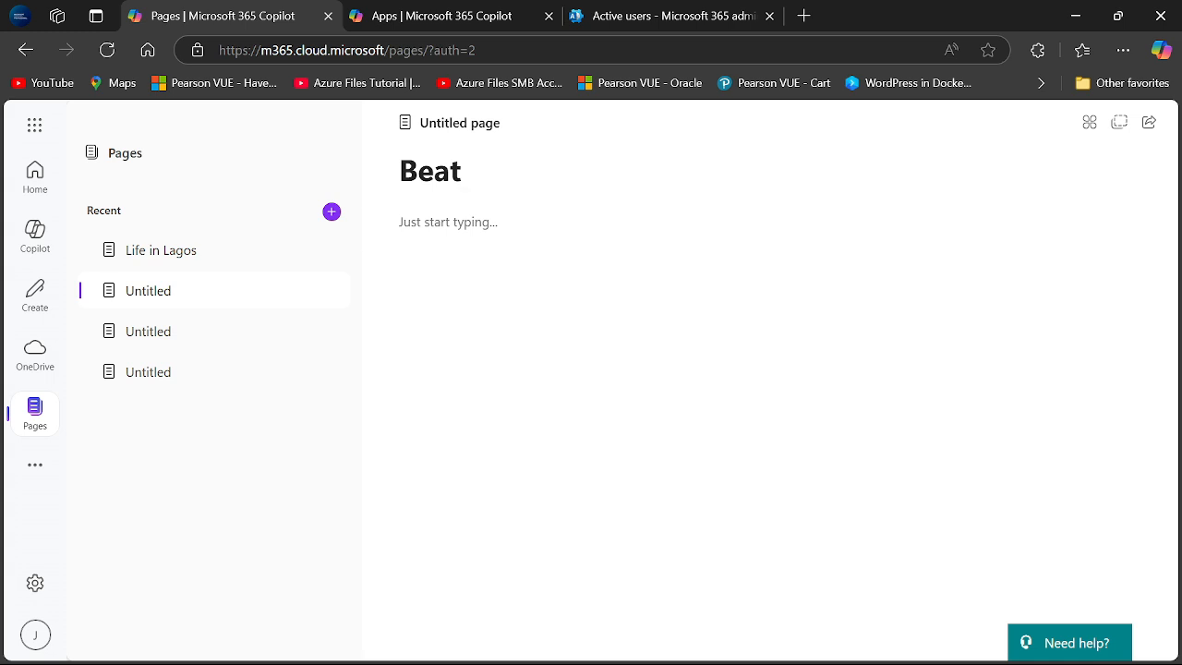
text(iful)
key(BackSpace)
key(BackSpace)
key(BackSpace)
key(BackSpace)
key(BackSpace)
key(BackSpace)
text(utiful )
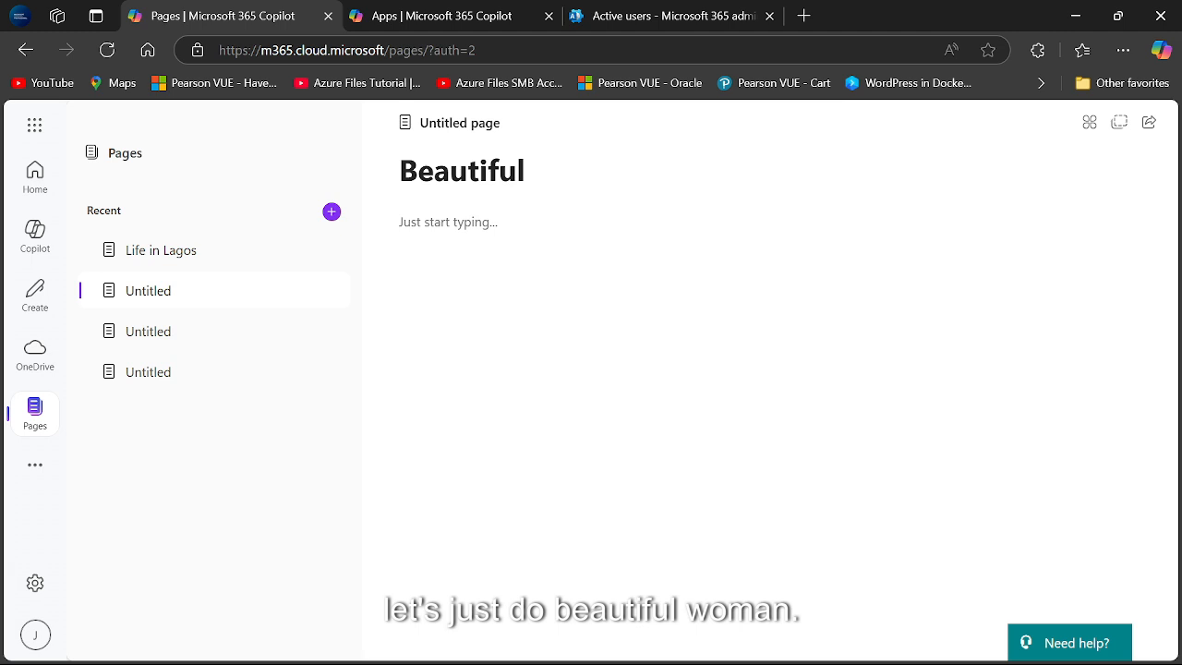
text(WO)
key(BackSpace)
text(o)
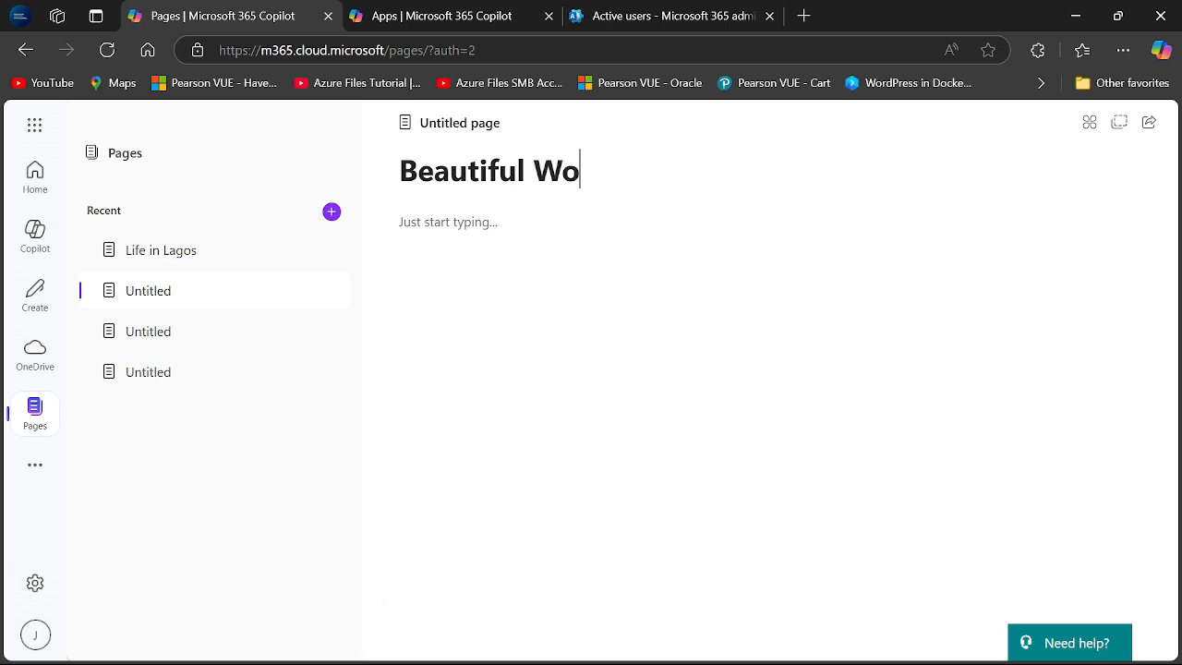
text(man)
key(Return)
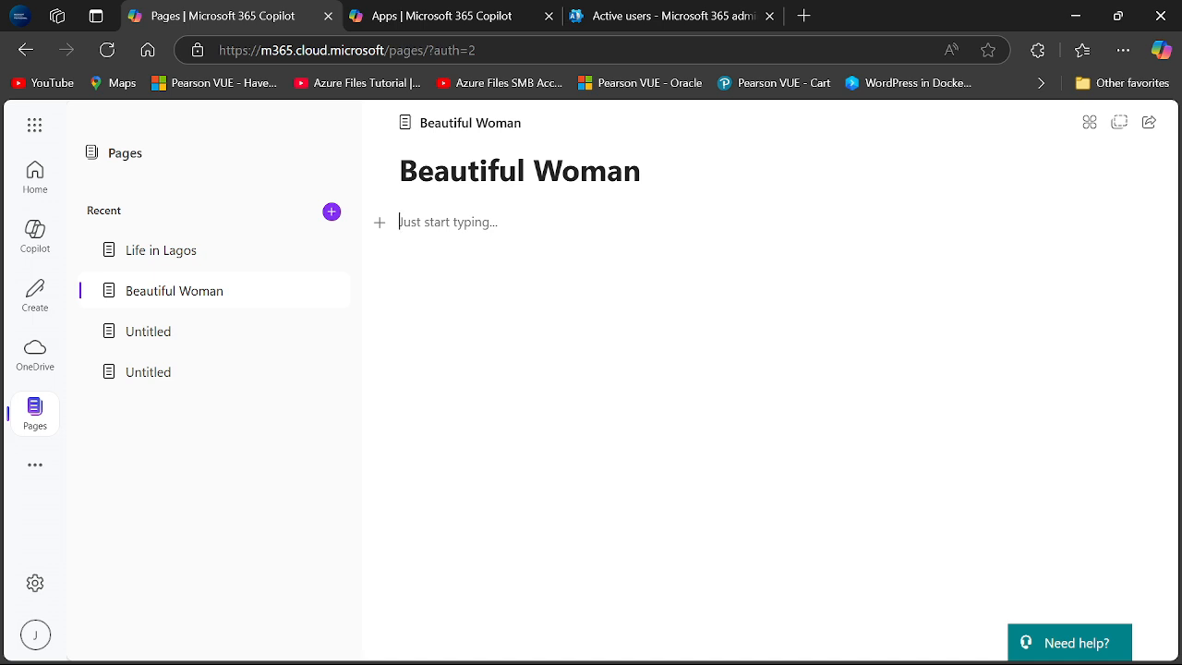
Step: Show the more-apps panel with Apps and Admin, glance at the Apps page, and return to Pages
click(29, 468)
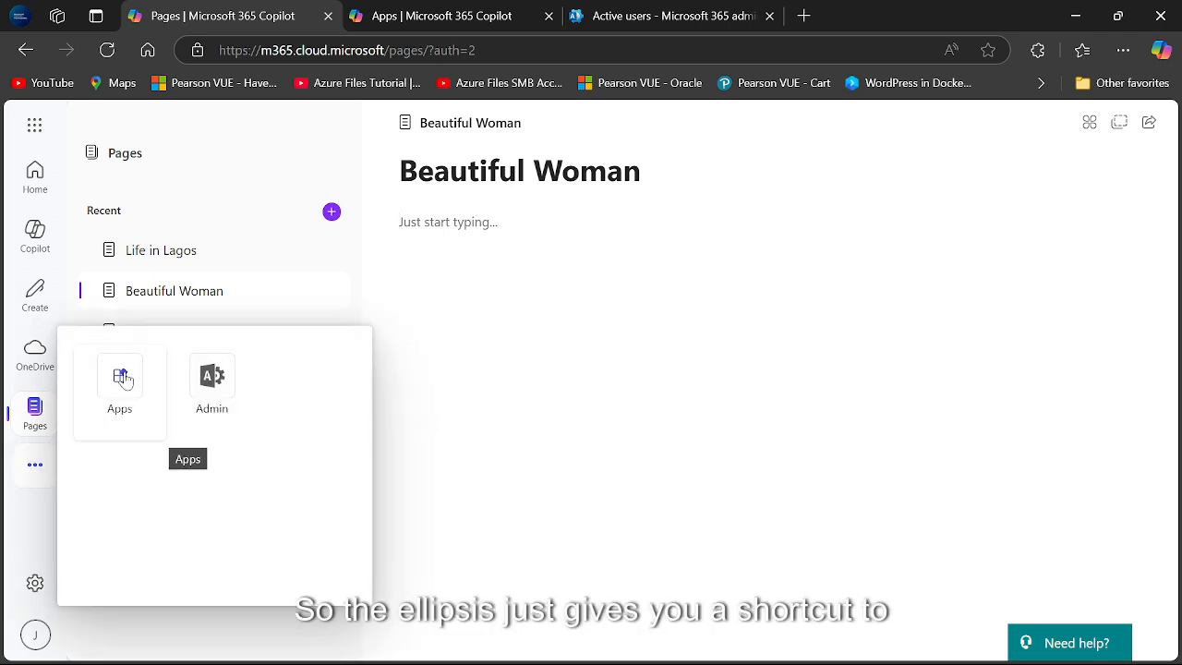
click(395, 11)
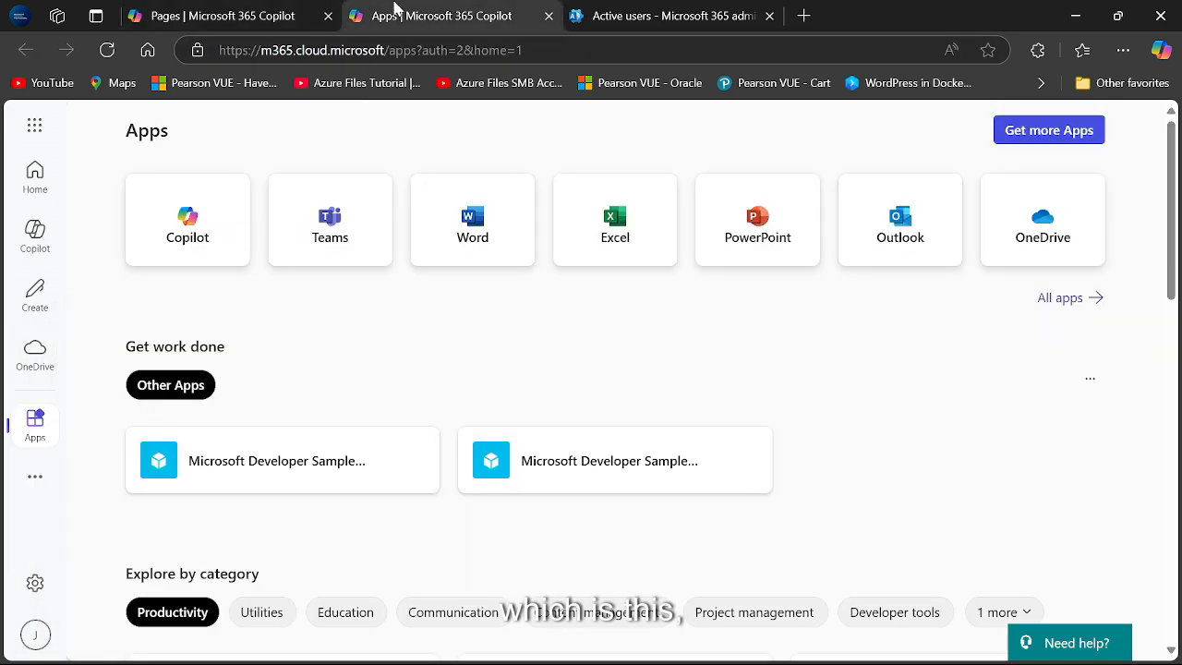
click(221, 10)
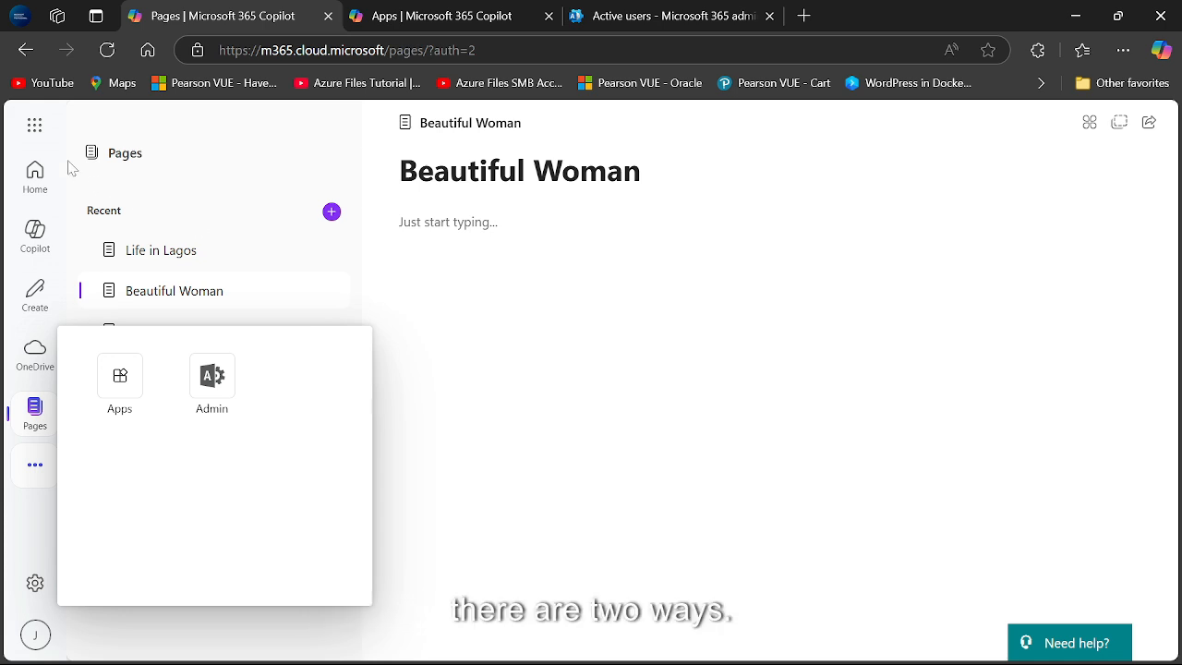
Step: Toggle the app launcher, reopen the more-apps panel, then dismiss it over the Beautiful Woman page
click(35, 127)
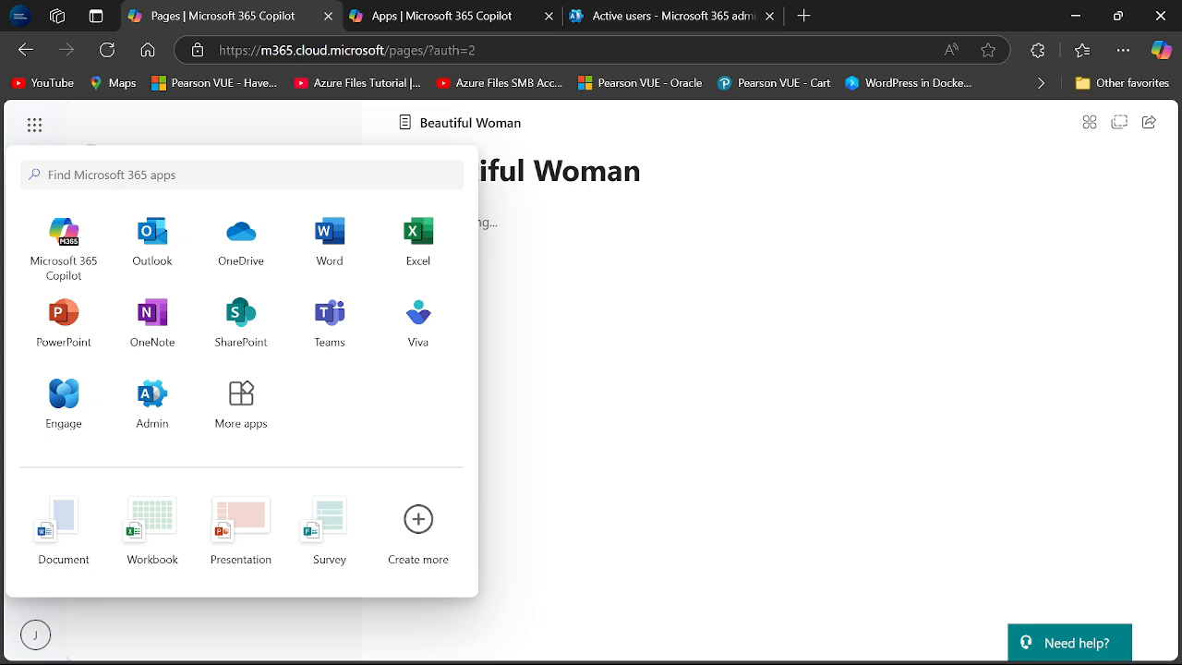
click(34, 120)
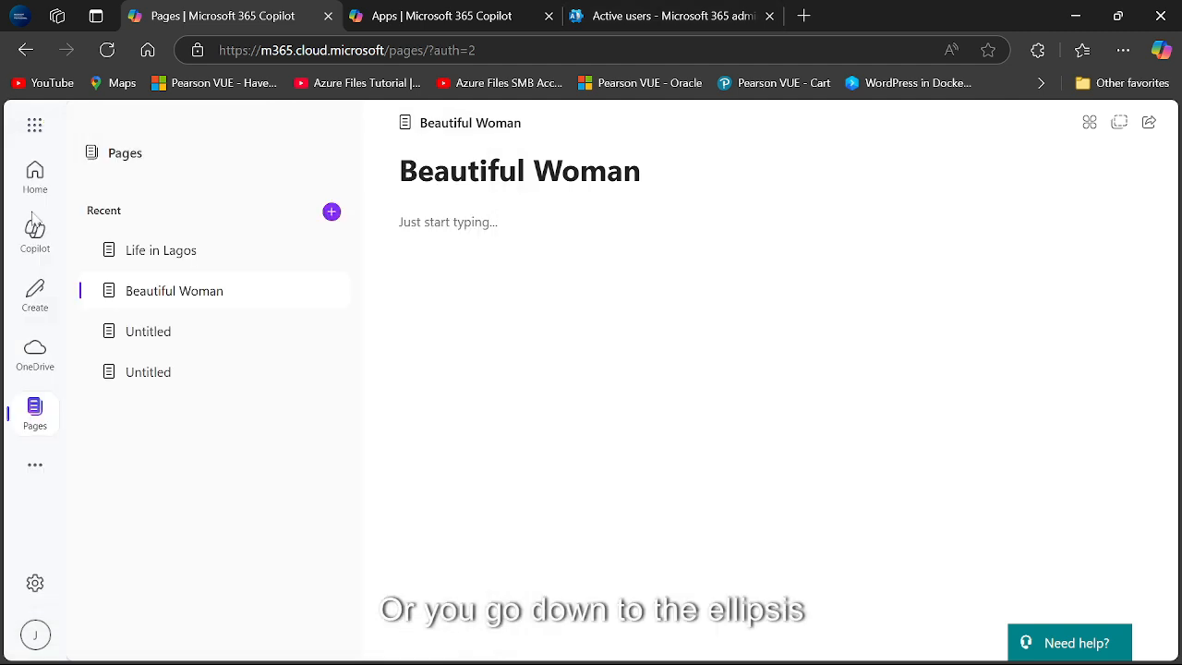
click(20, 471)
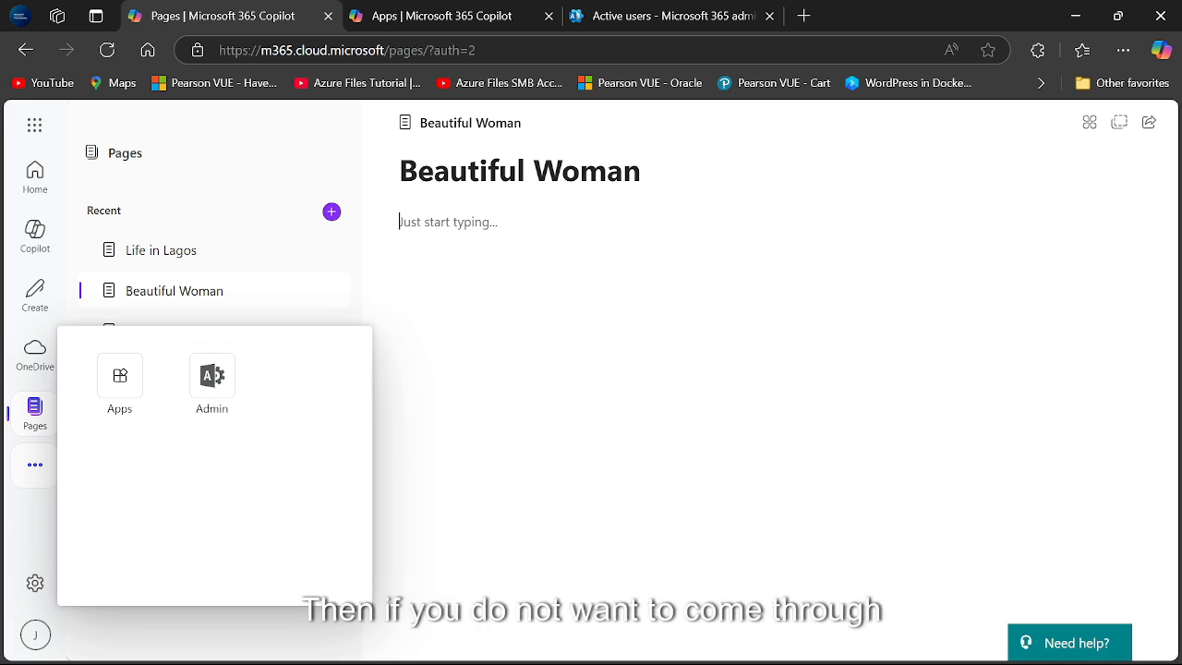
click(401, 222)
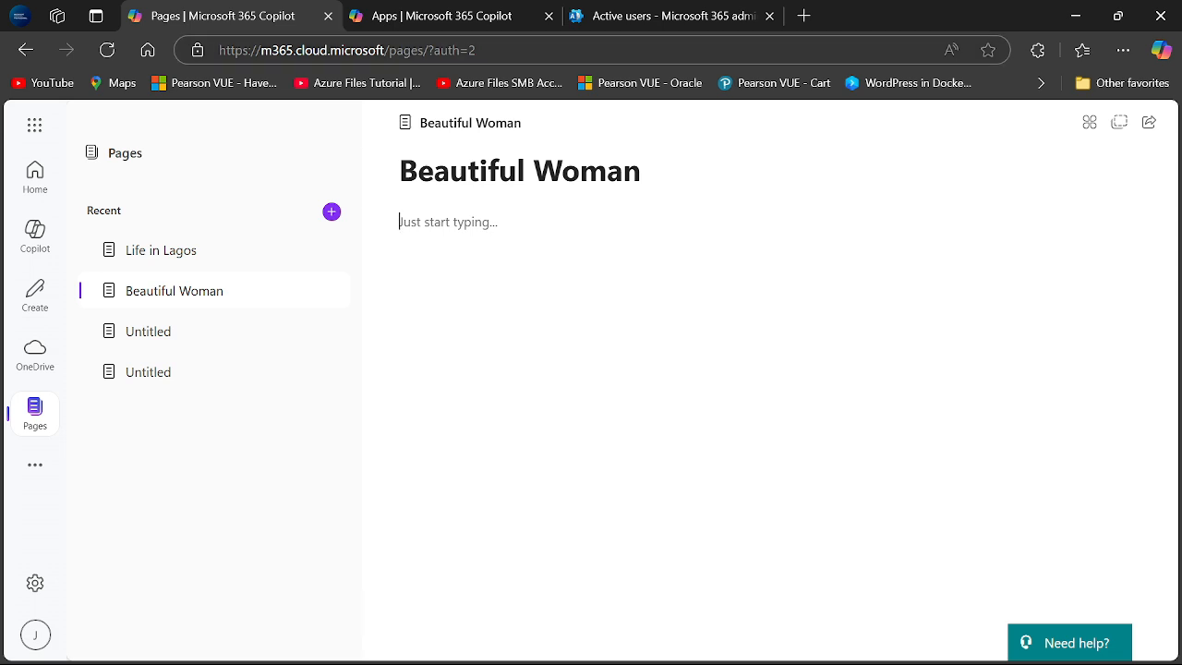
Step: Load admin.microsoft.com in a new Edge tab to reach the admin center's simplified view
click(806, 16)
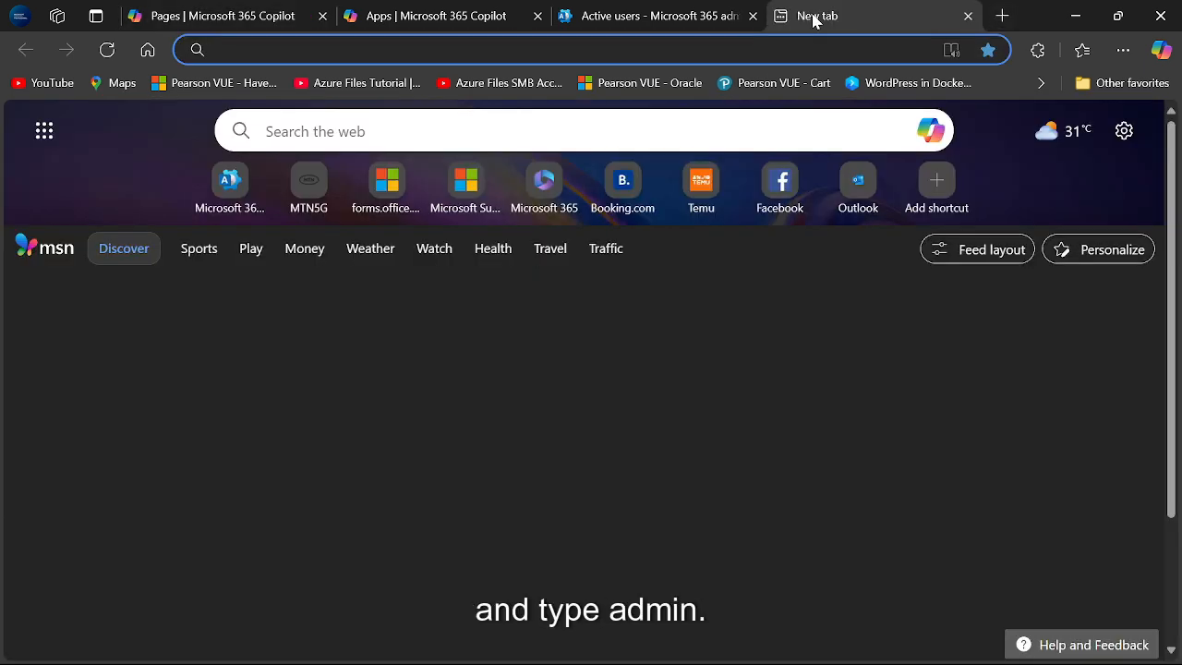
text(admin)
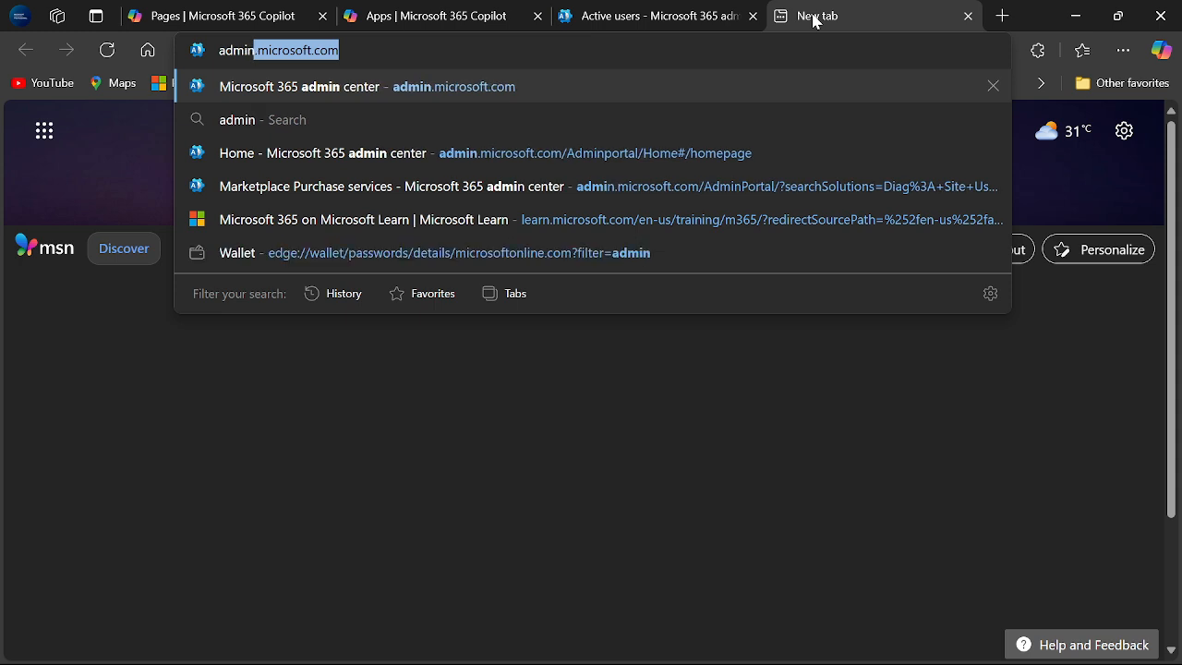
text(.microsoft.com)
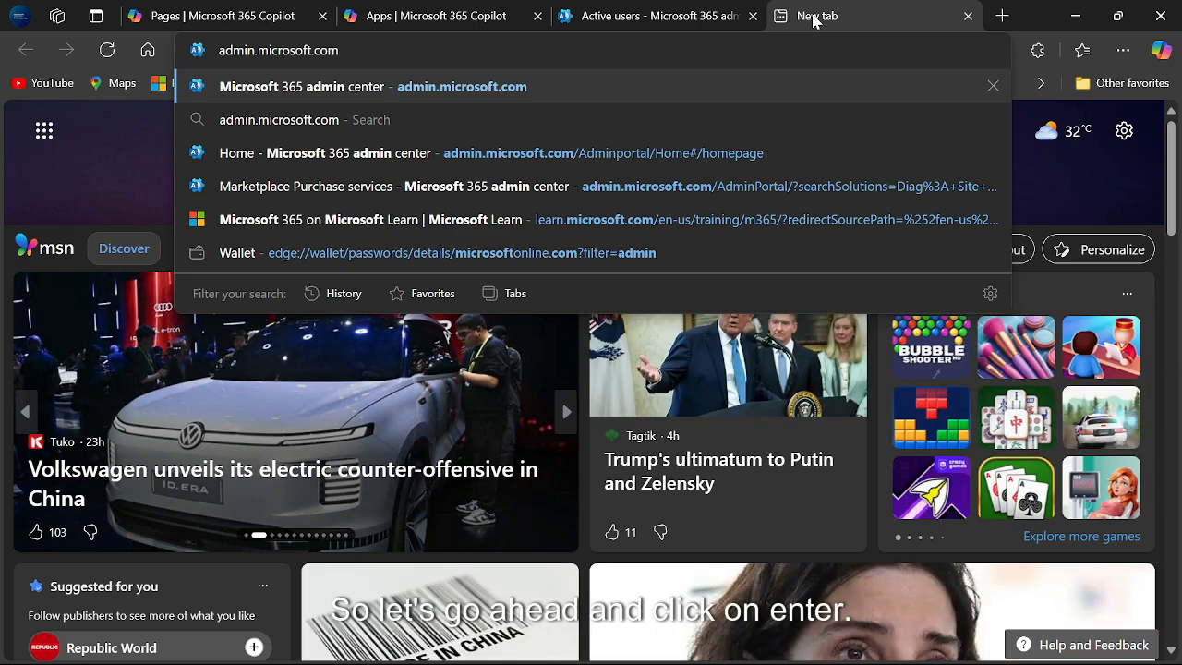
key(Return)
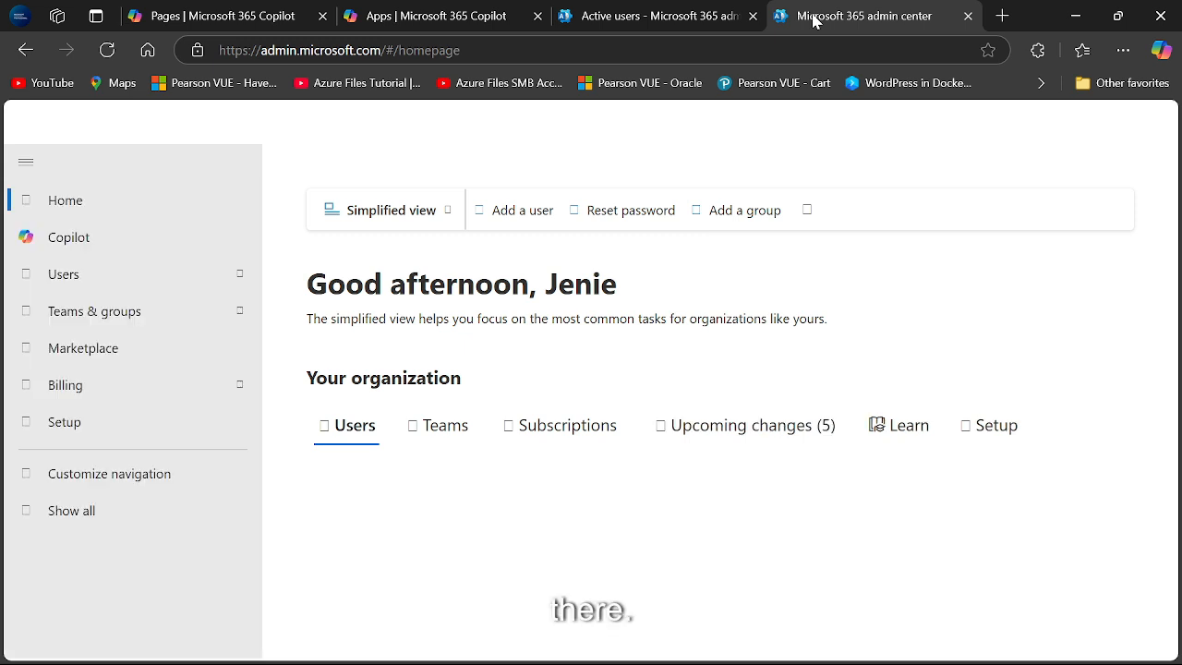
Step: Close the older Active users tab and scroll over the admin center home page
click(753, 15)
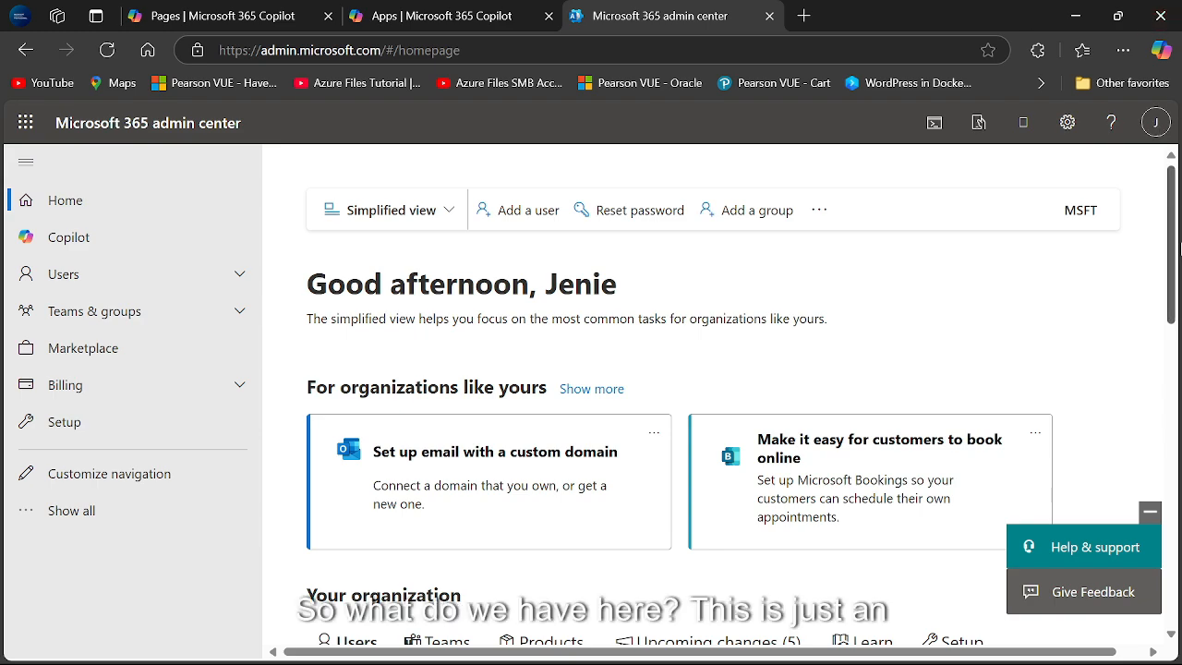
drag(1171, 325, 1176, 300)
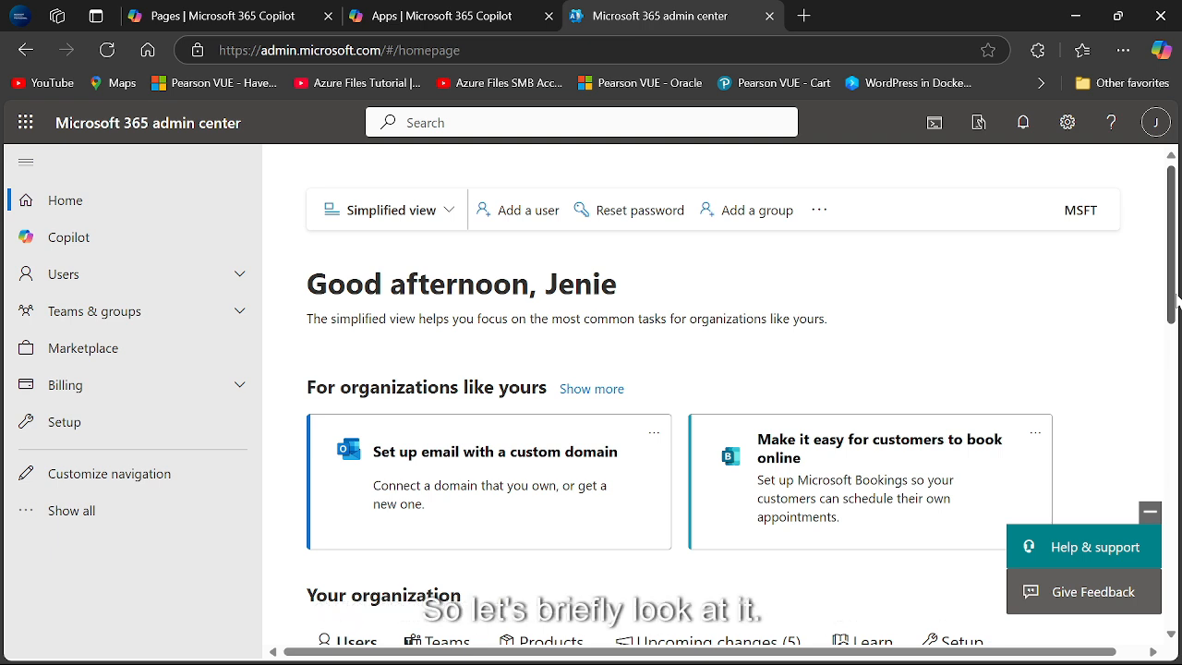
click(432, 227)
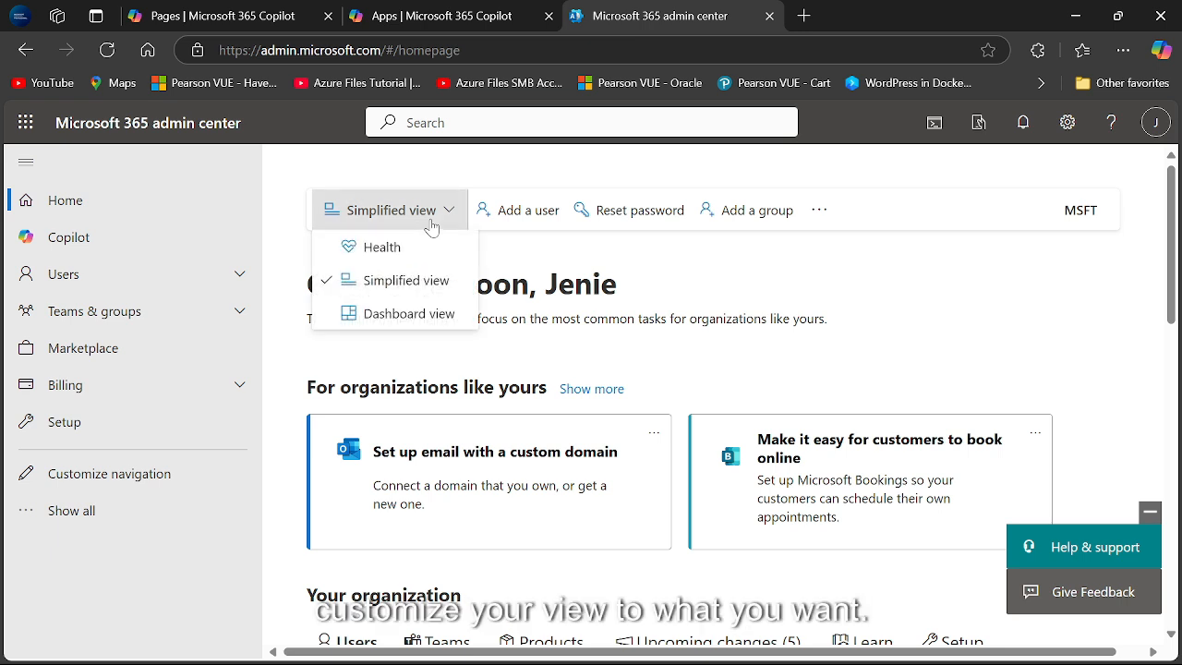
click(439, 319)
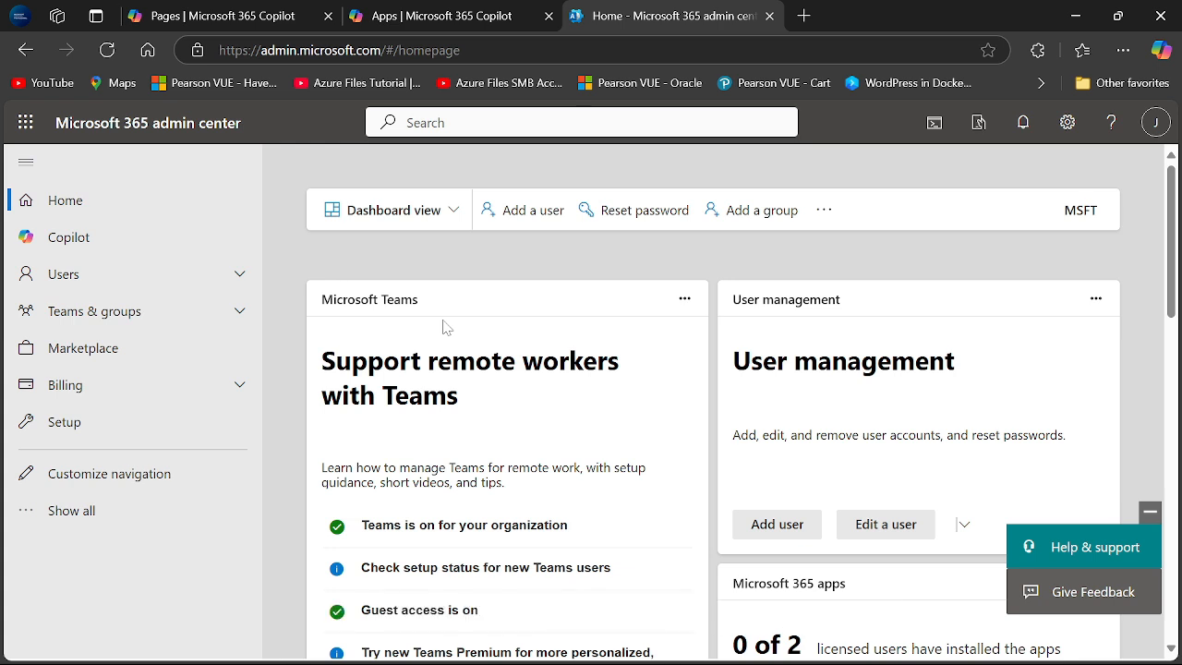
click(431, 221)
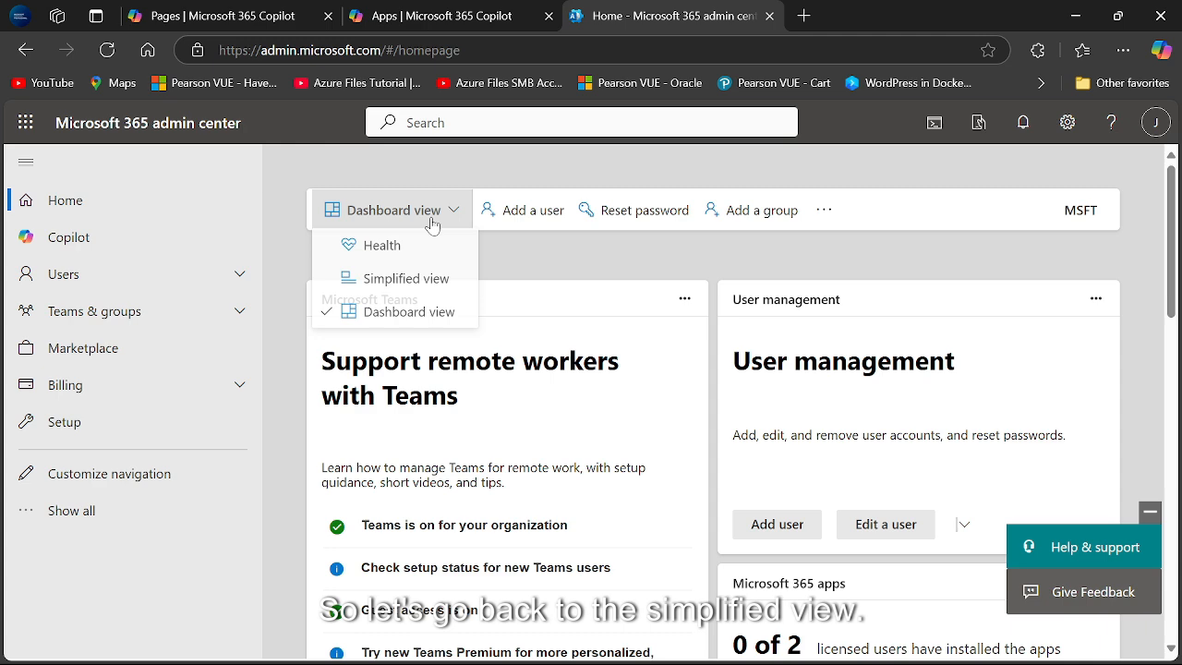
click(435, 279)
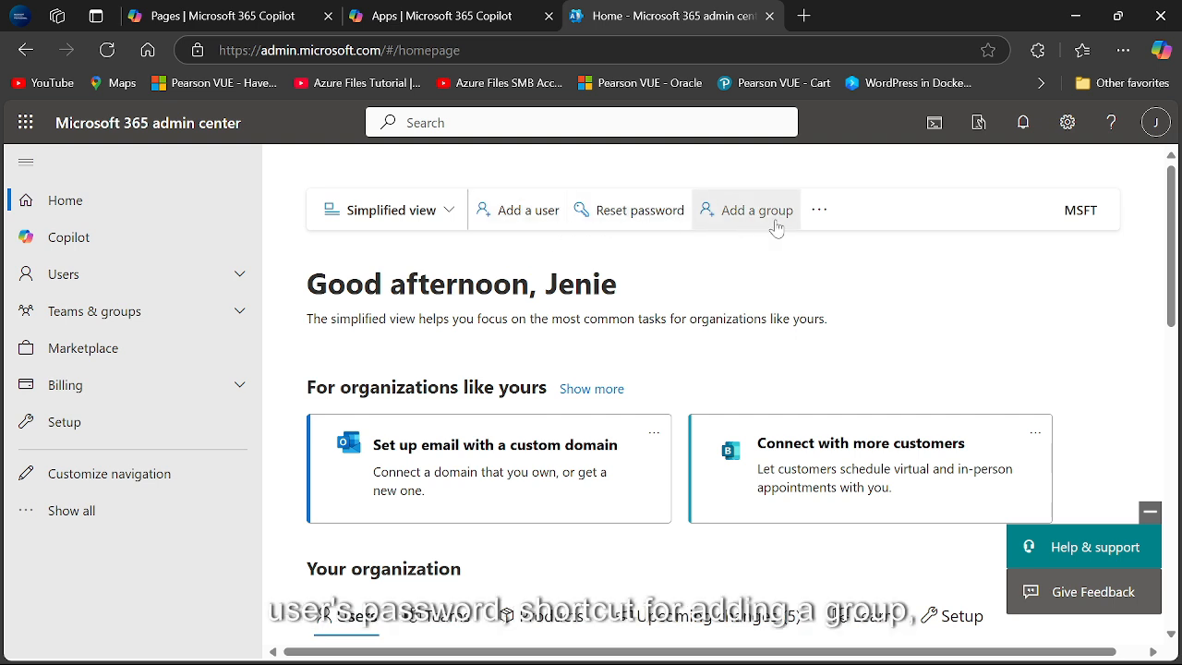
click(836, 213)
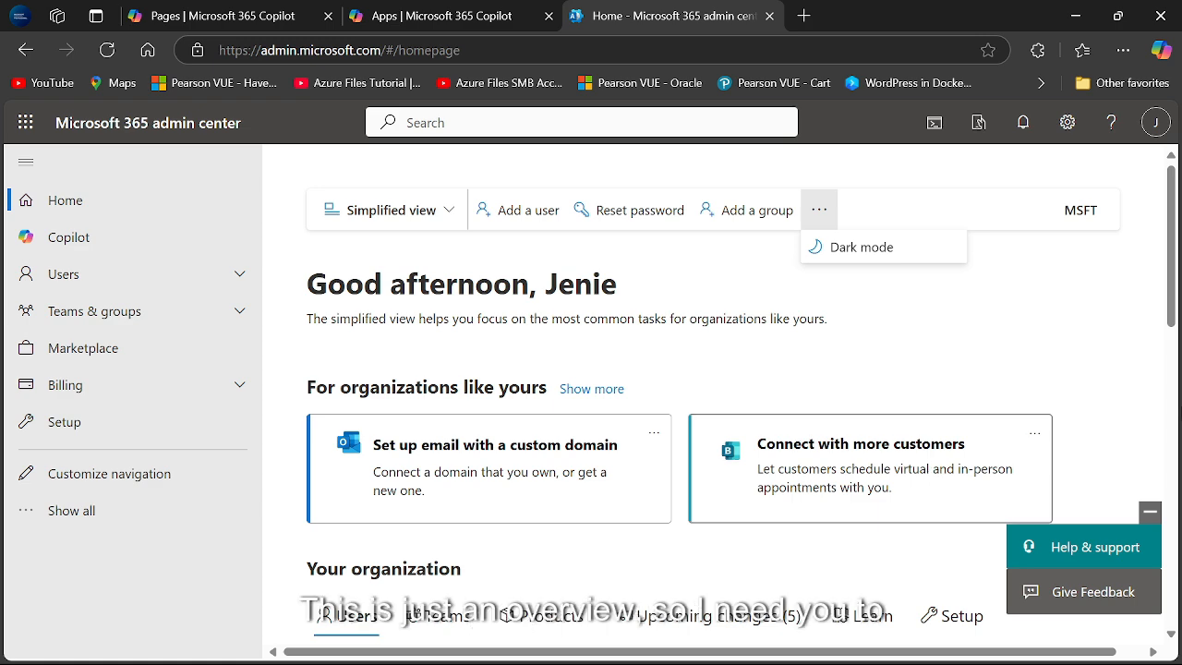
scroll(711, 406, down, 3)
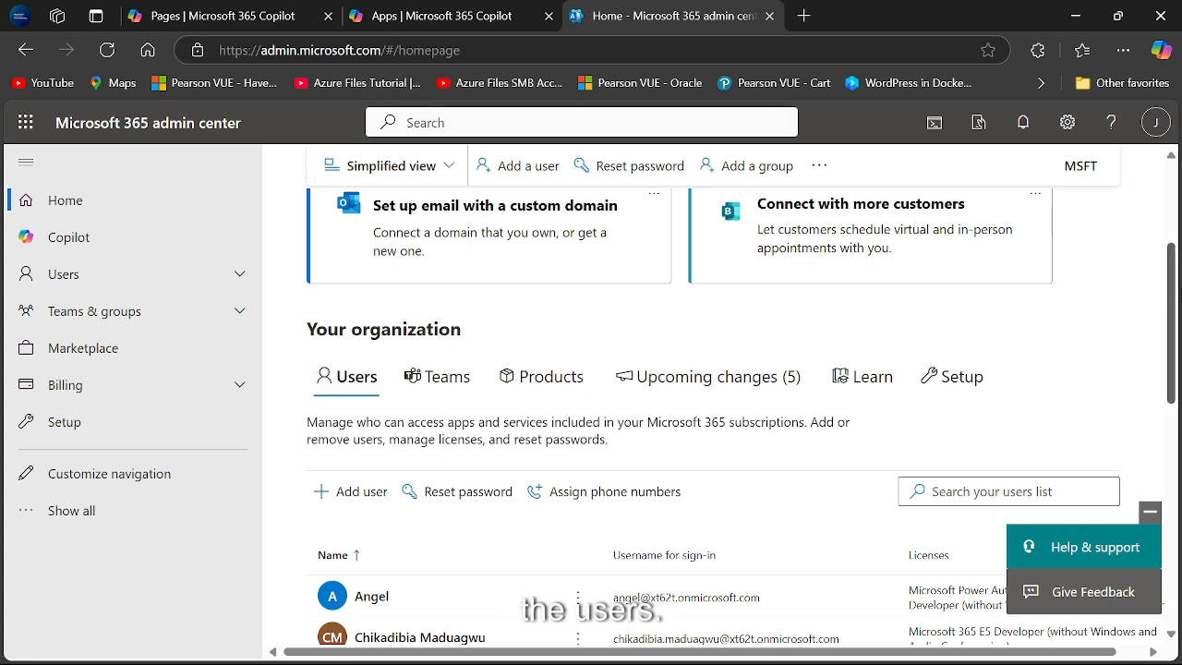
scroll(1177, 397, down, 4)
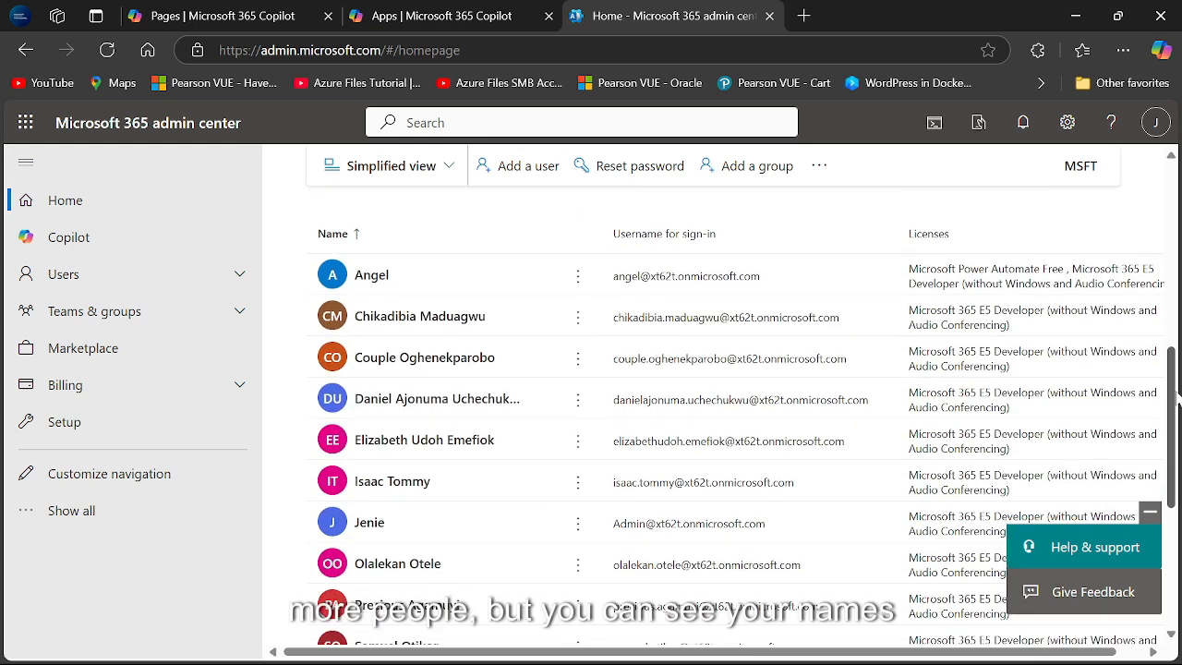
scroll(1177, 396, down, 2)
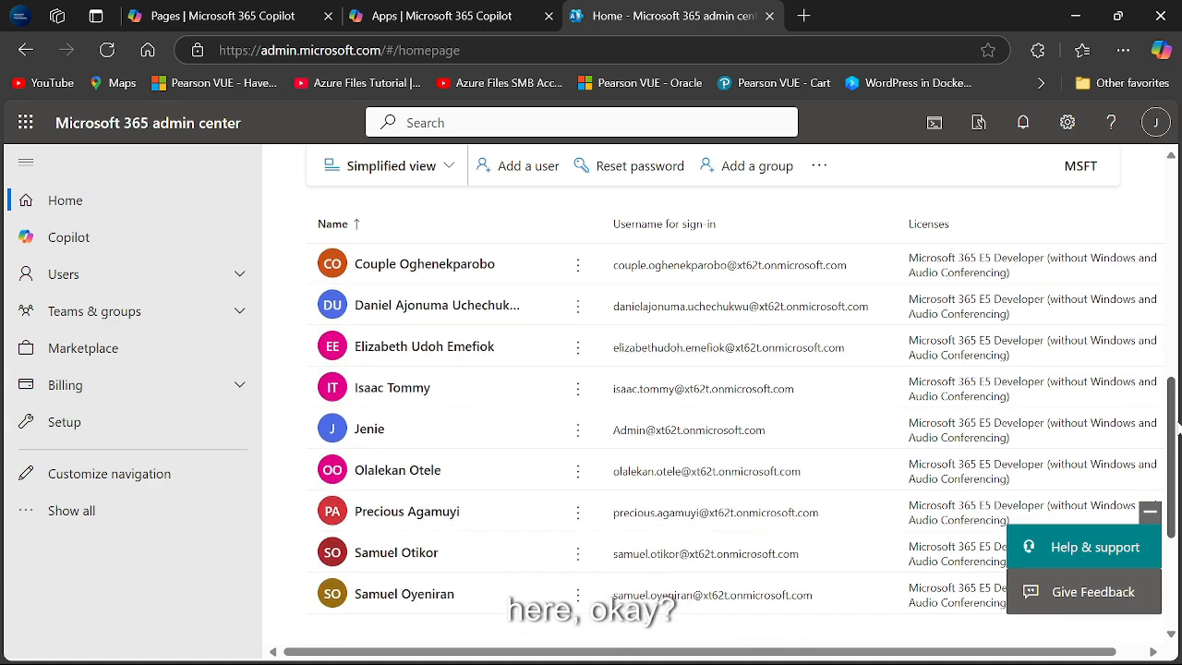
scroll(1177, 397, up, 3)
scroll(1179, 325, up, 1)
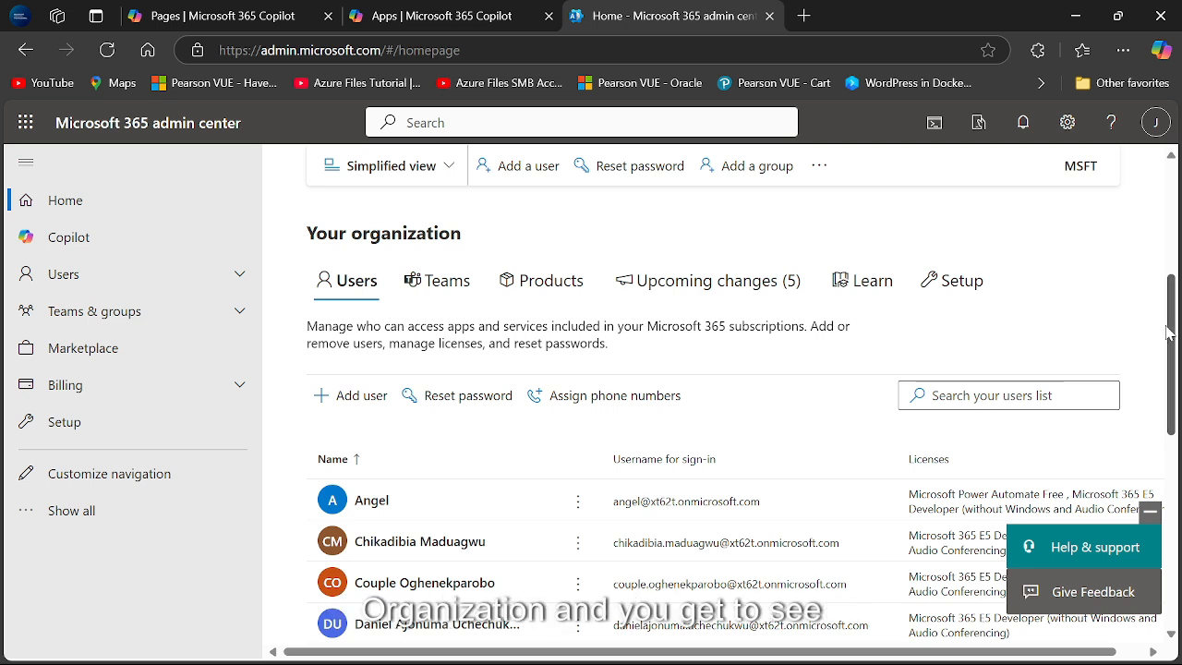
drag(1168, 334, 1147, 547)
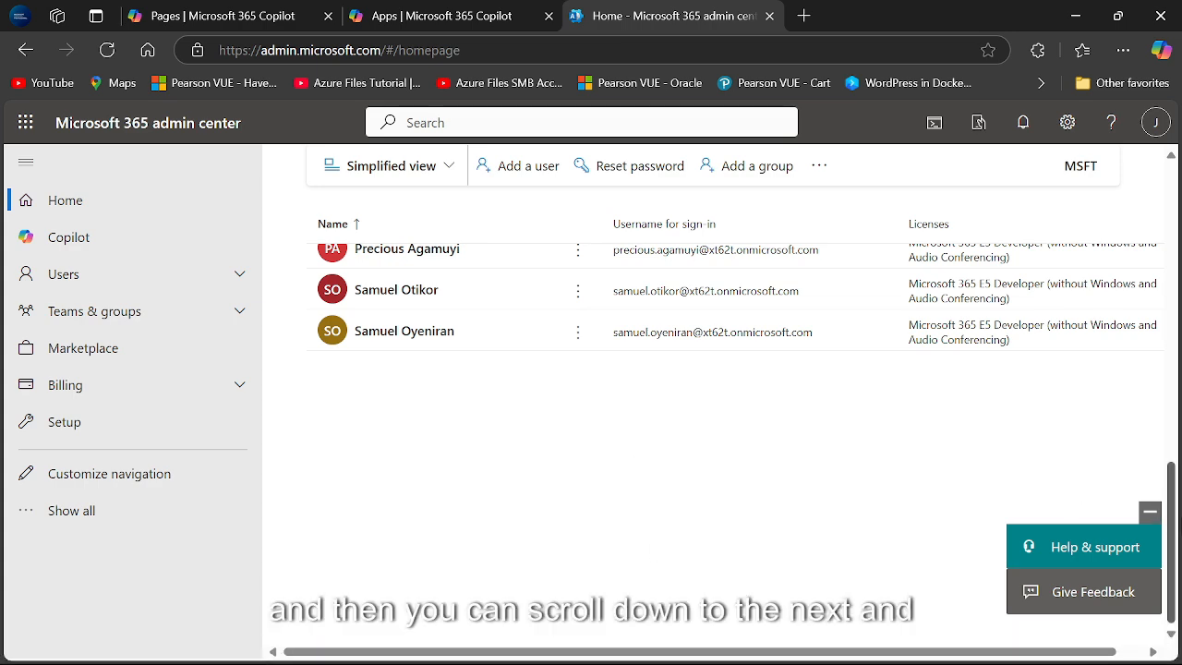
drag(1179, 527, 1179, 395)
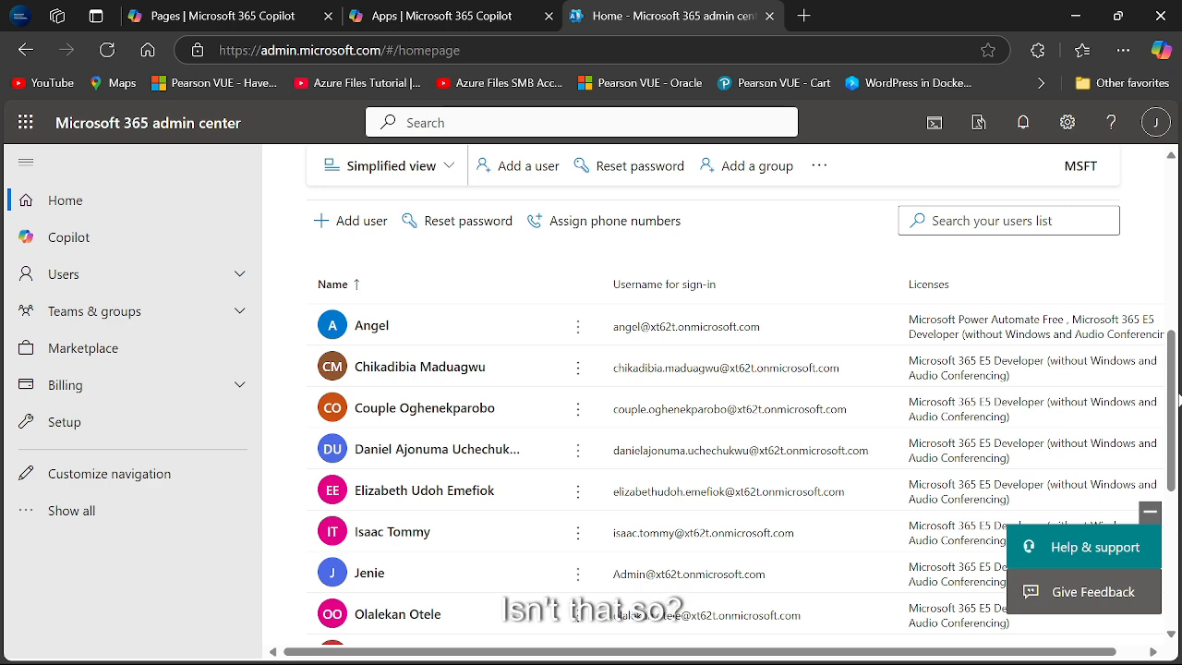
drag(1172, 351, 1166, 273)
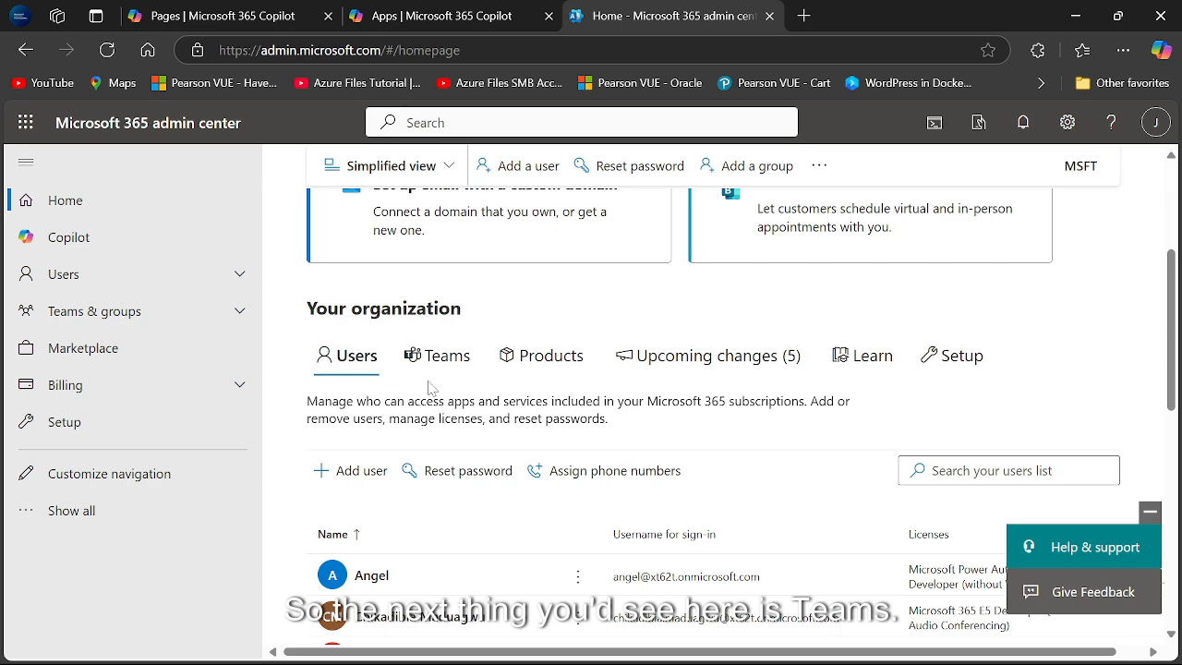
Step: Switch Your organization to Teams, listing Digital Initiative Public Relations and HR
click(456, 373)
scroll(468, 366, up, 3)
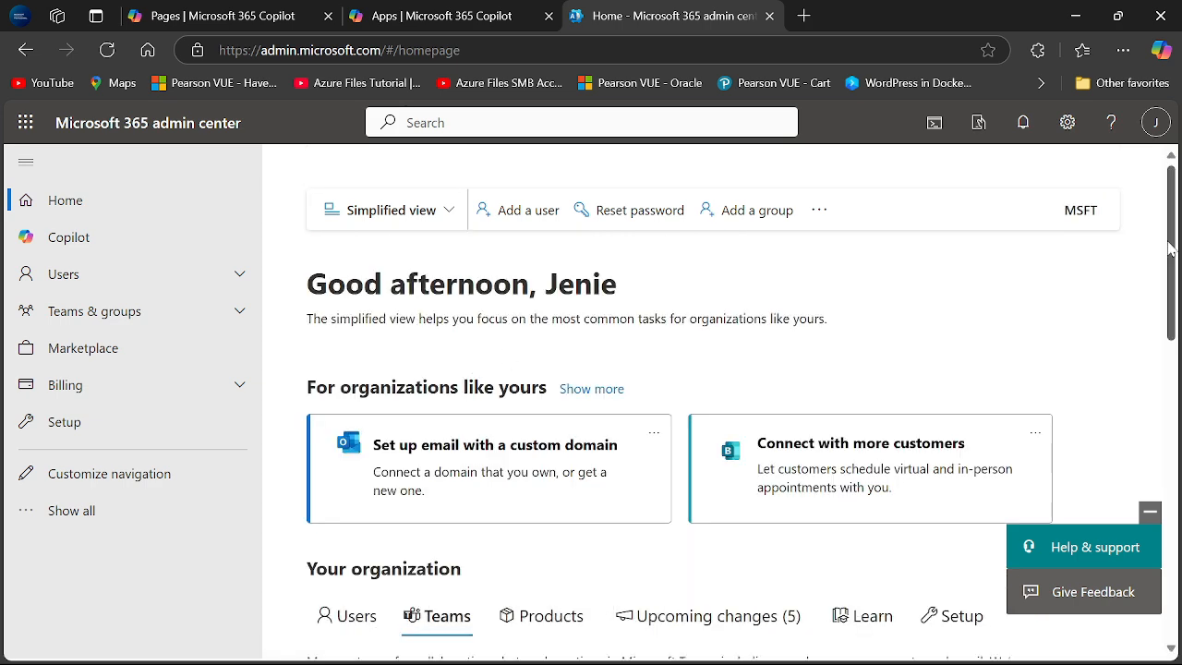
drag(1170, 247, 1176, 337)
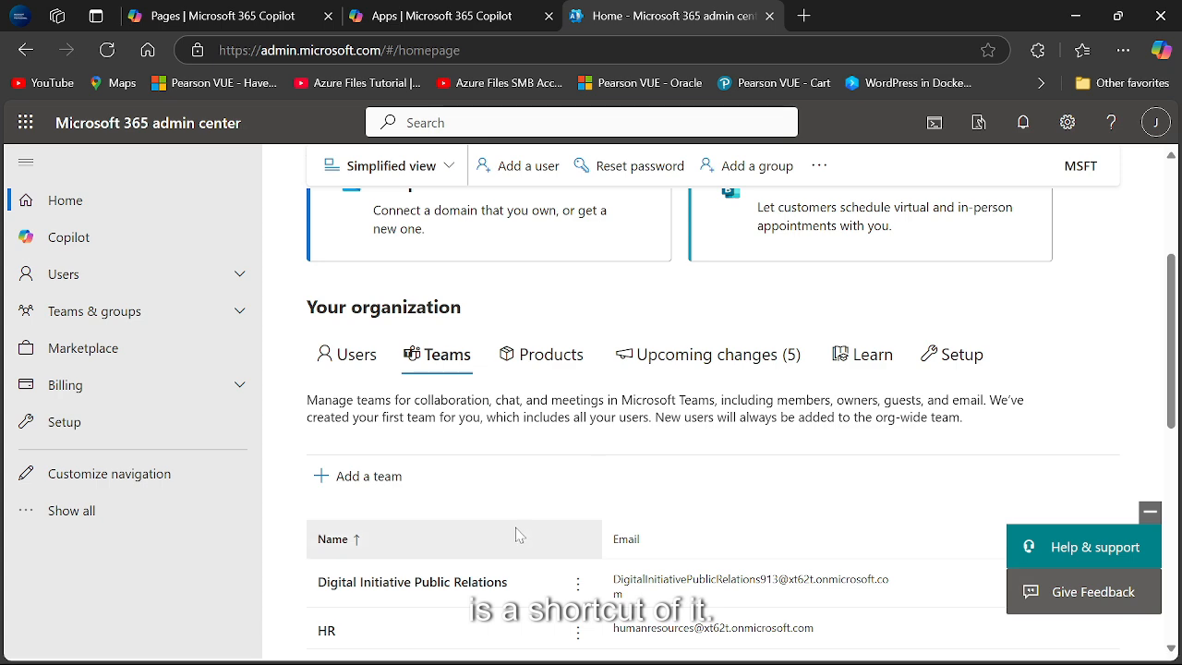
Step: Show Products: Microsoft 365 E5 Developer, Active, with 11 of 25 licences assigned
click(541, 354)
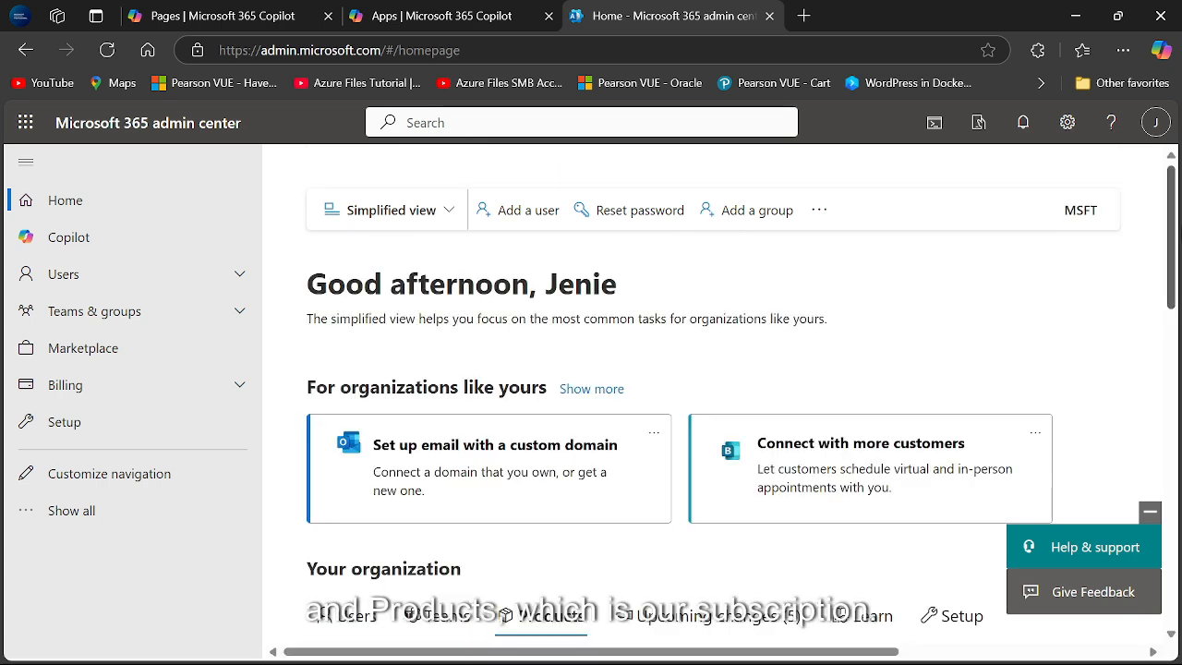
scroll(625, 377, down, 3)
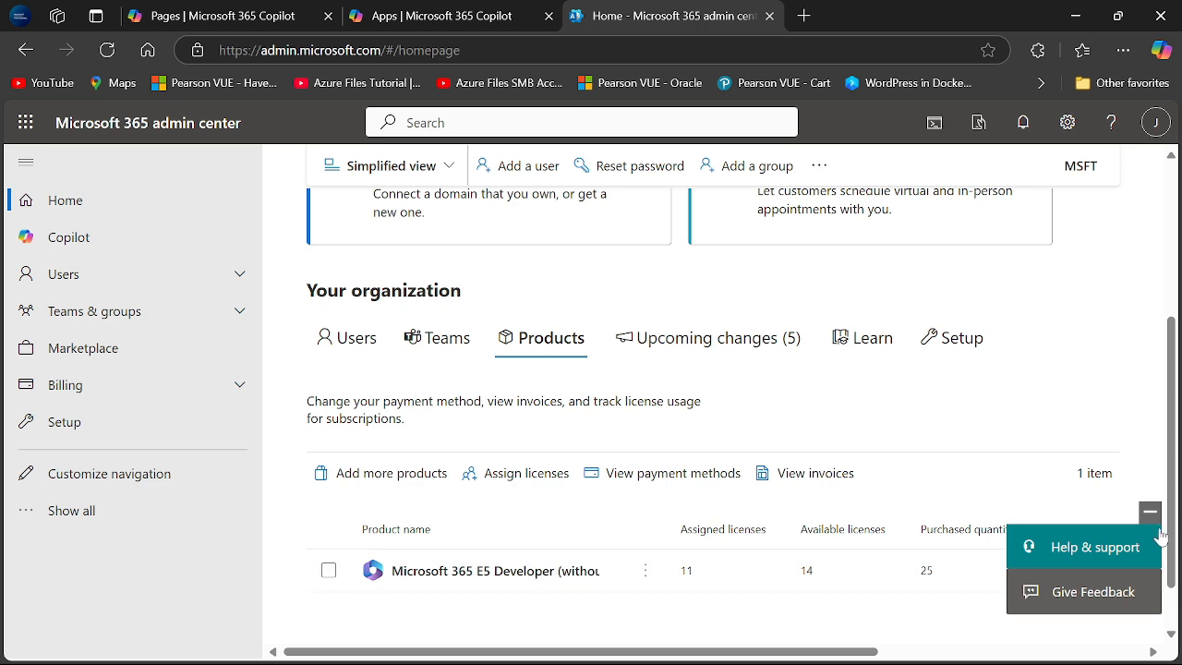
scroll(1177, 538, down, 1)
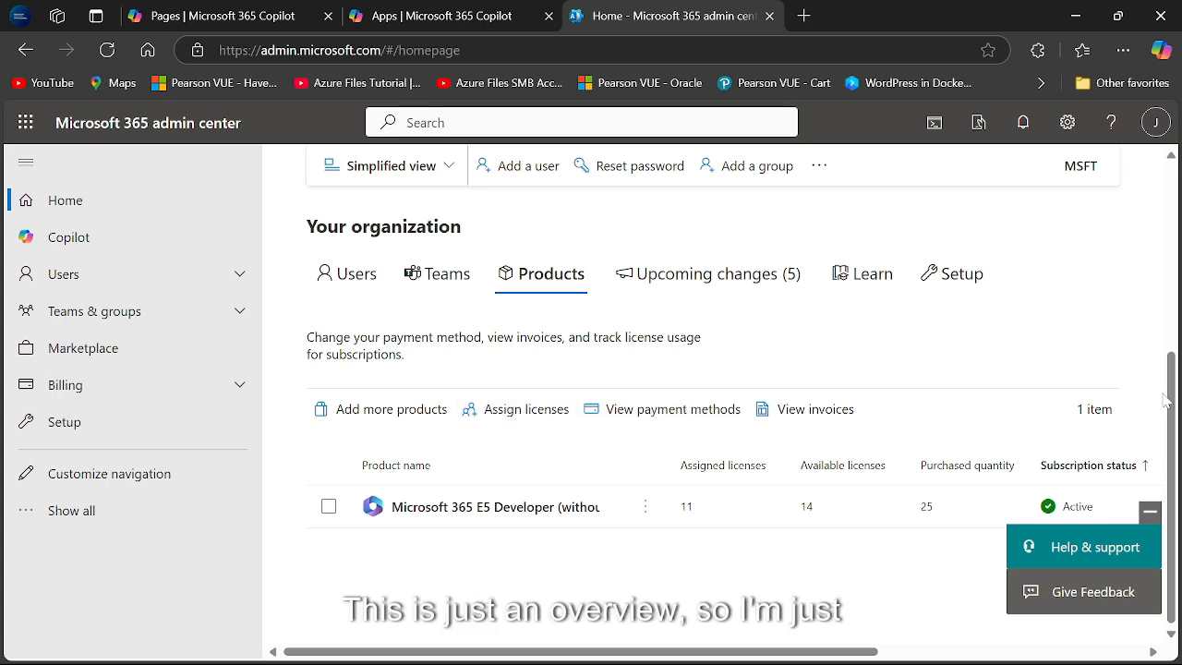
drag(1172, 397, 1174, 294)
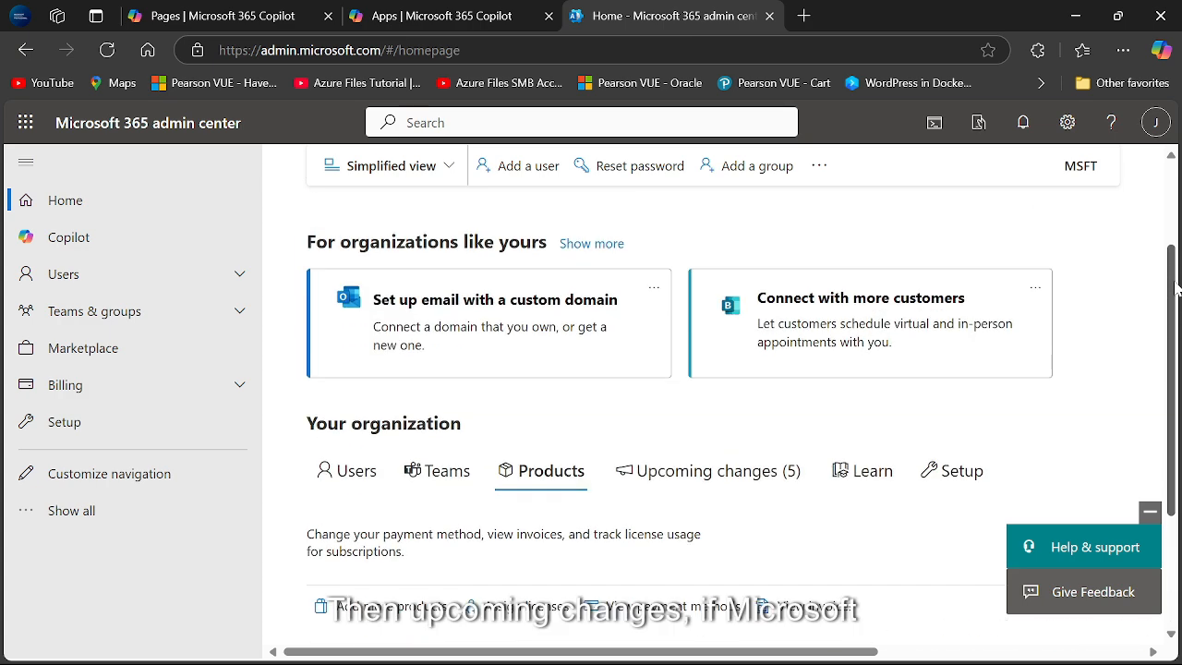
Step: Browse upcoming-change announcements, then the Learn tab's 1:54 simplified view introduction video
click(725, 453)
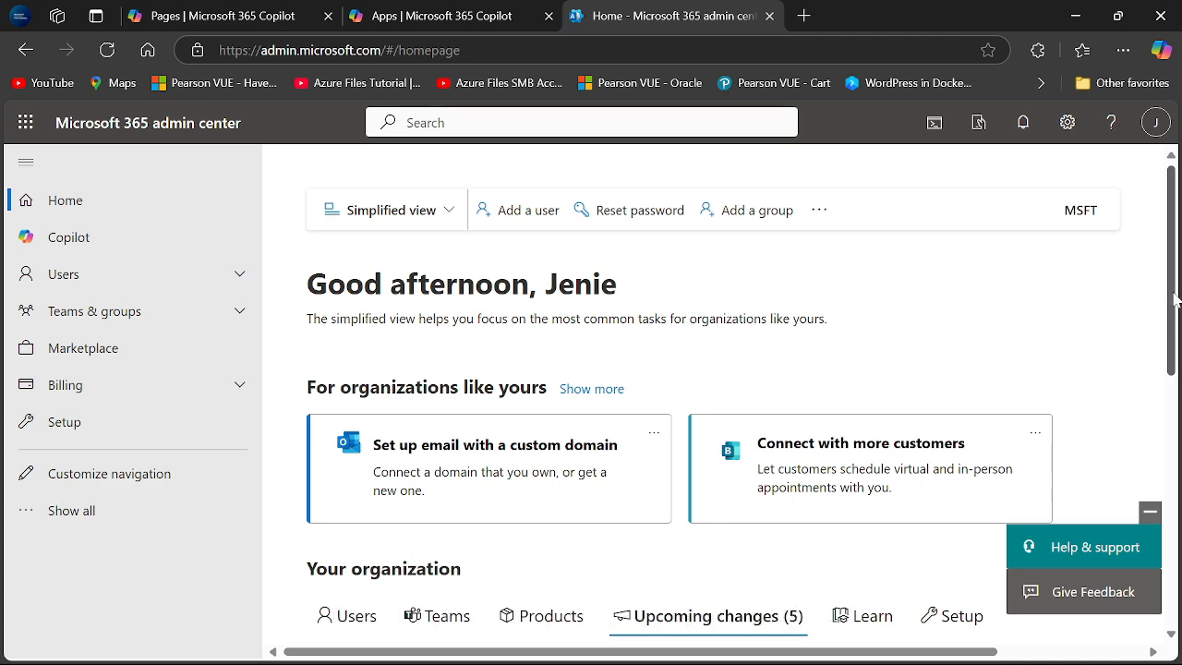
drag(1177, 295, 1176, 472)
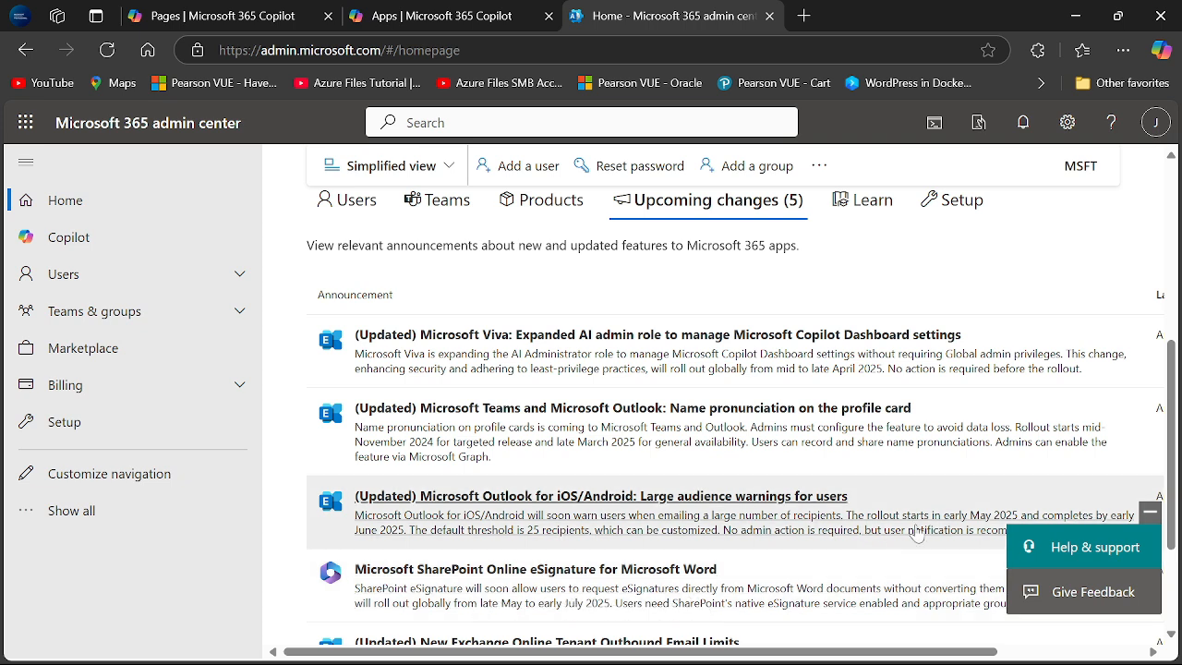
click(865, 212)
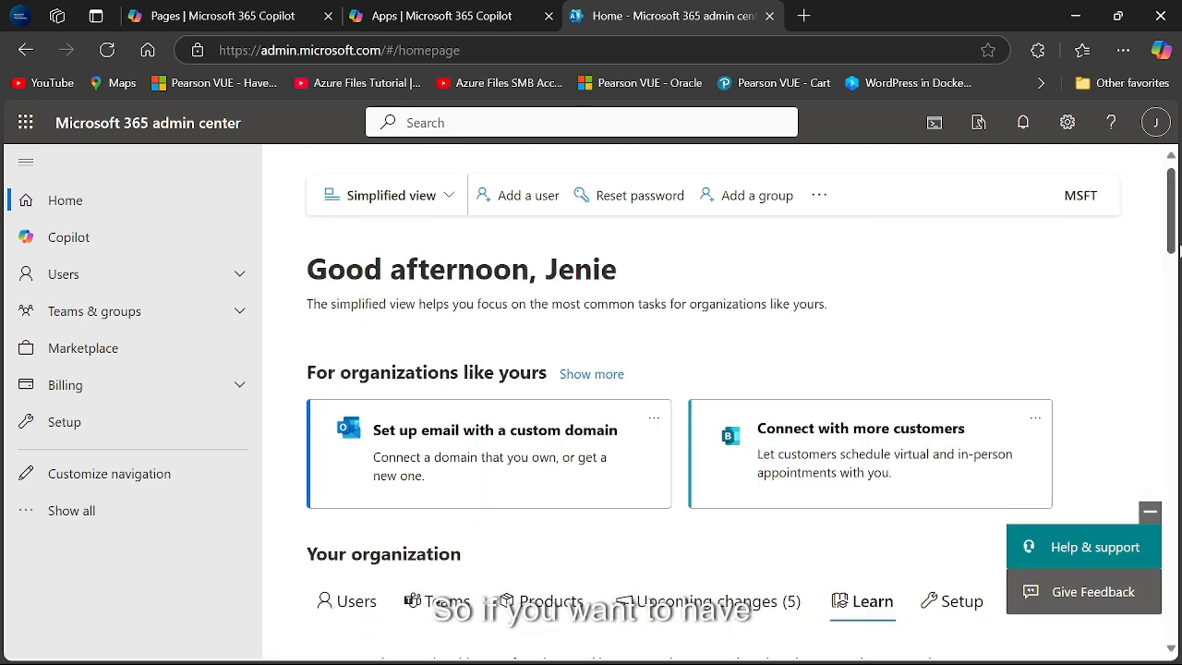
scroll(646, 415, down, 5)
scroll(646, 415, down, 1)
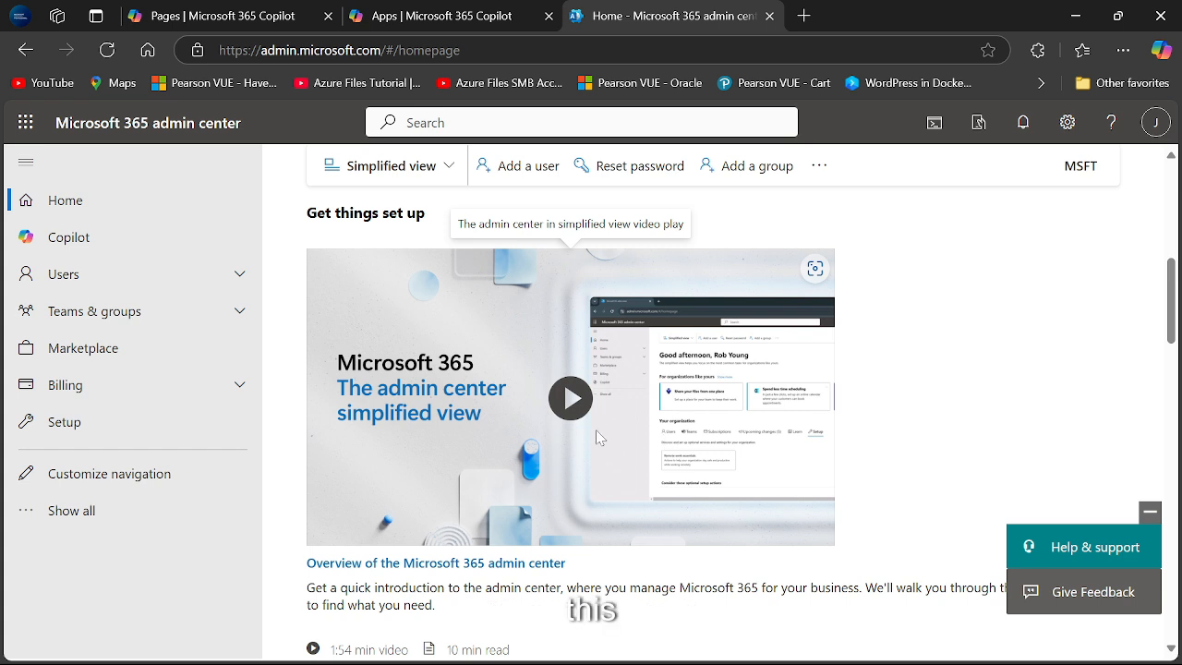
click(569, 426)
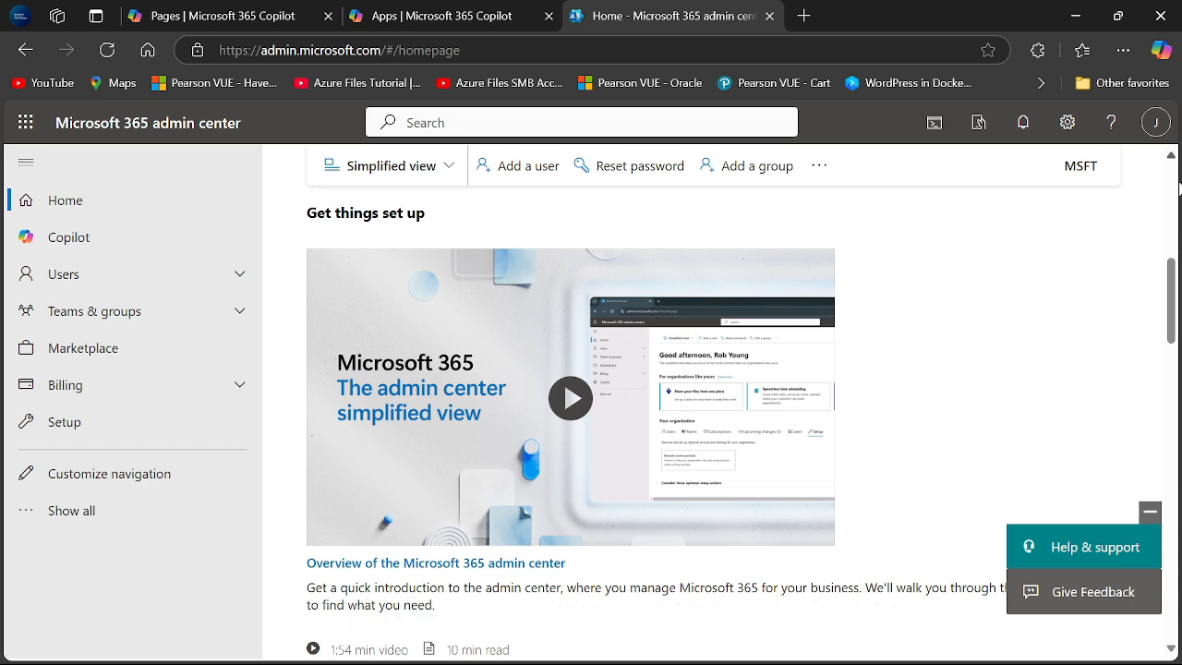
drag(1168, 279, 1168, 230)
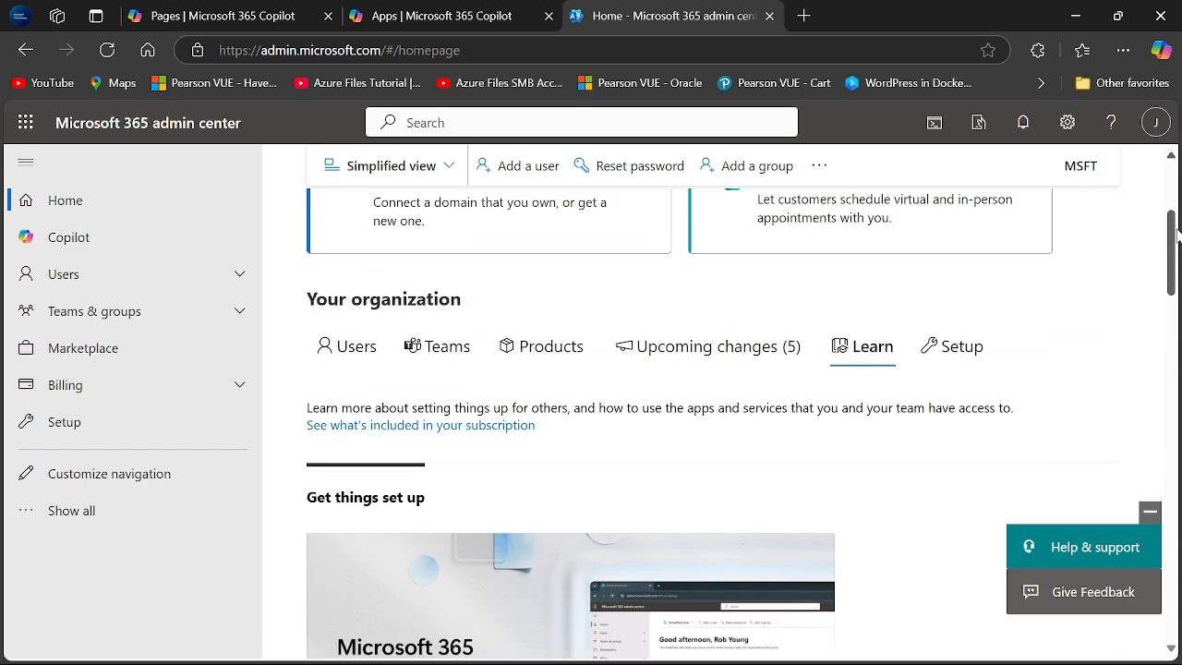
Step: Switch Your organization to Setup, showing 2 of 4 basic setup actions completed
click(960, 350)
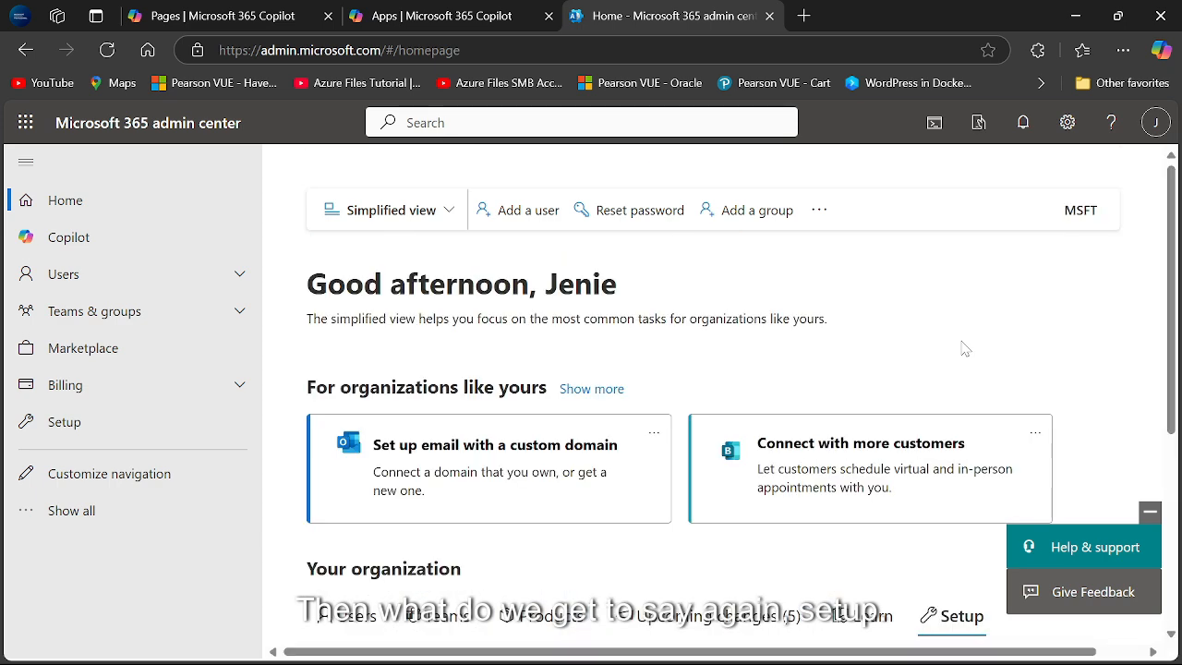
drag(1176, 337, 1172, 522)
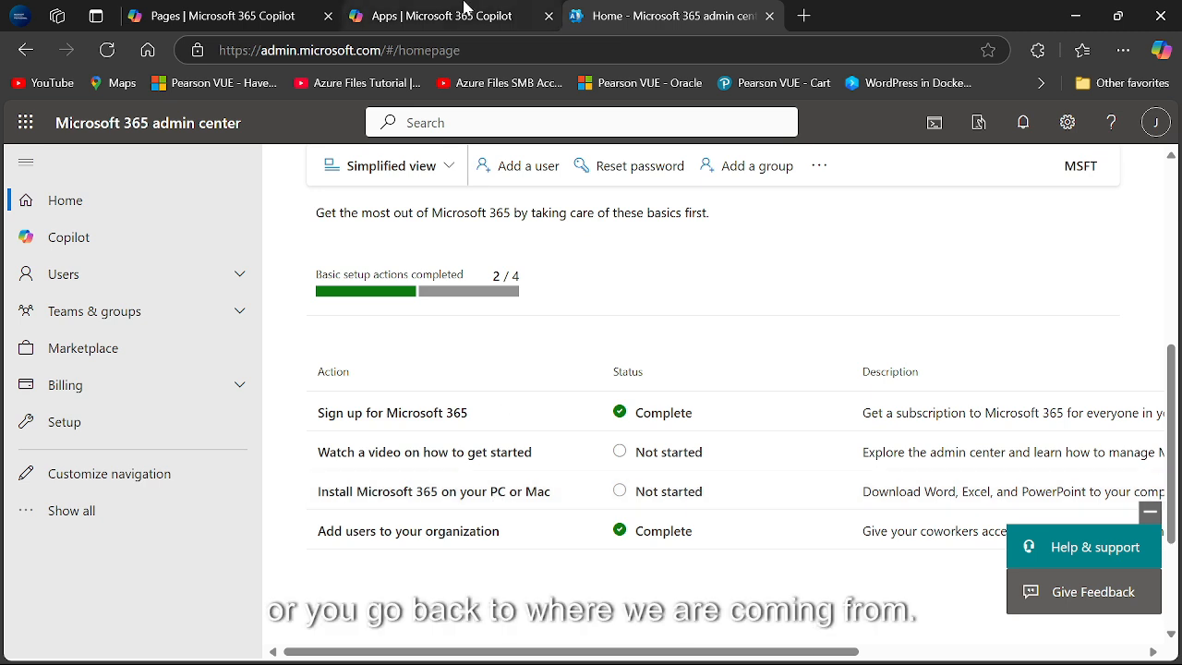
Step: Go through the Apps and Pages views back to the Copilot Home page with Quick access
click(464, 9)
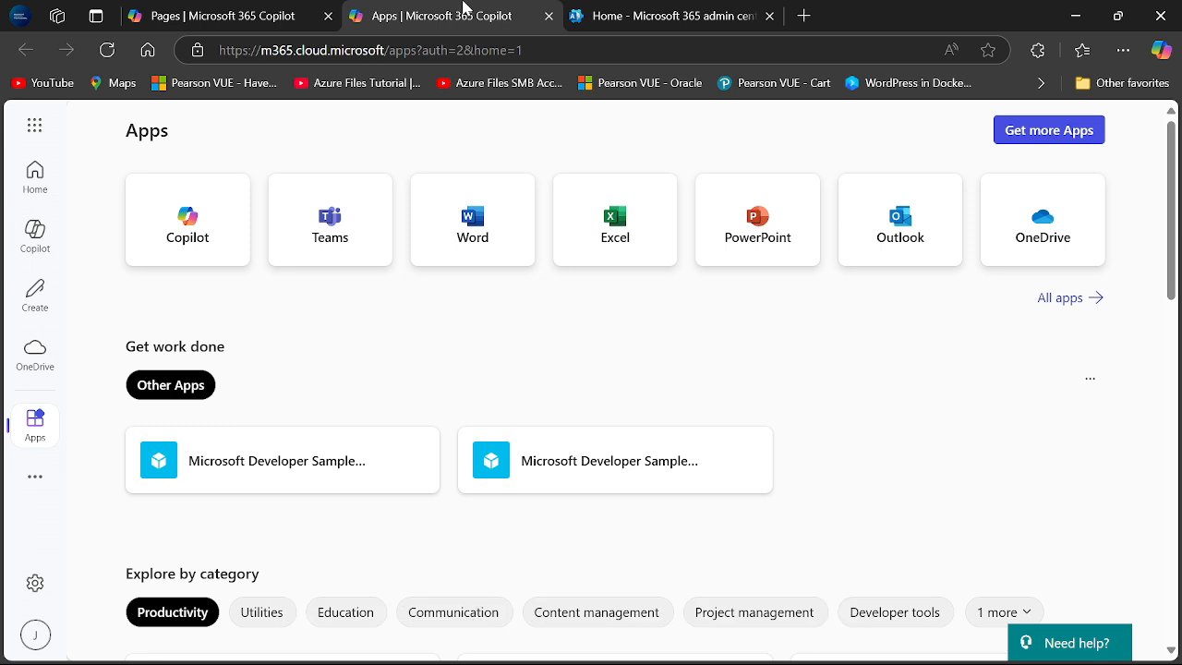
click(204, 9)
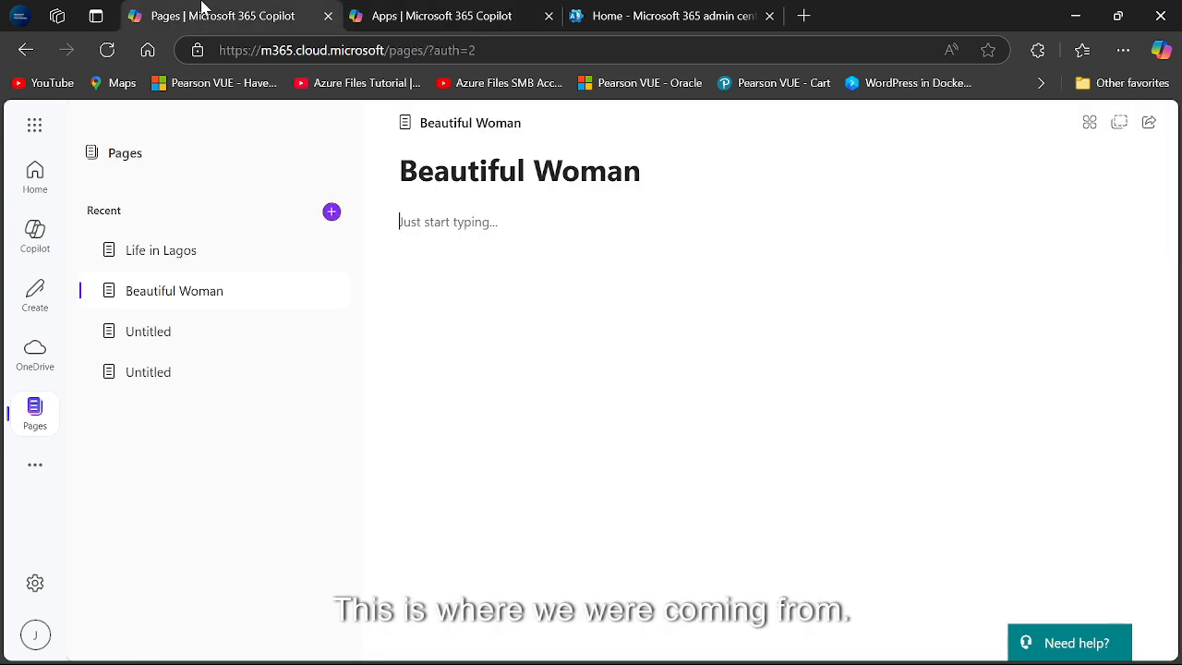
click(49, 186)
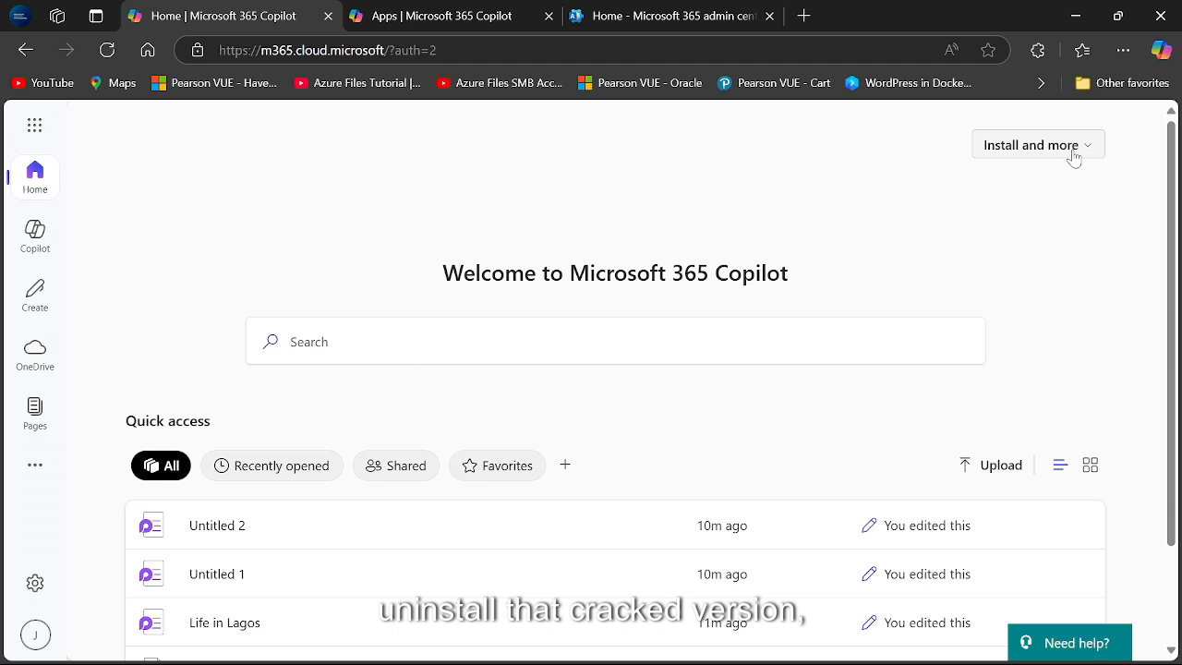
Step: Open the Install and more dropdown to see Microsoft 365 app install options
click(1072, 158)
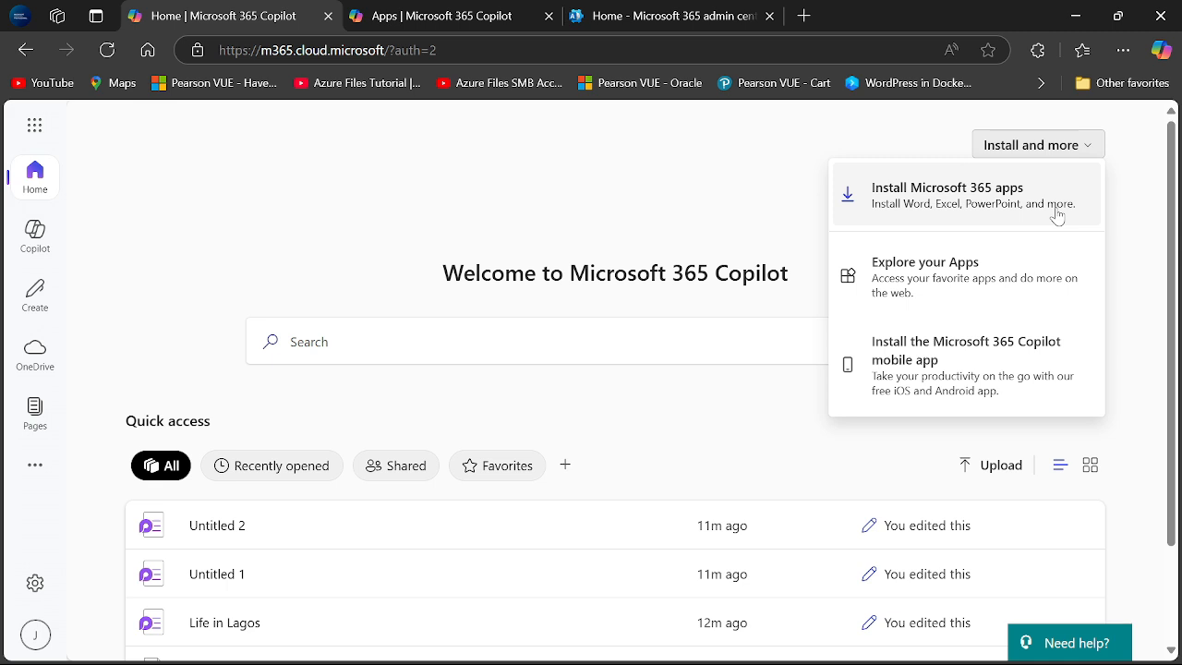
click(666, 11)
Step: Switch back to the admin center tab and scroll to the top of its home page
click(492, 12)
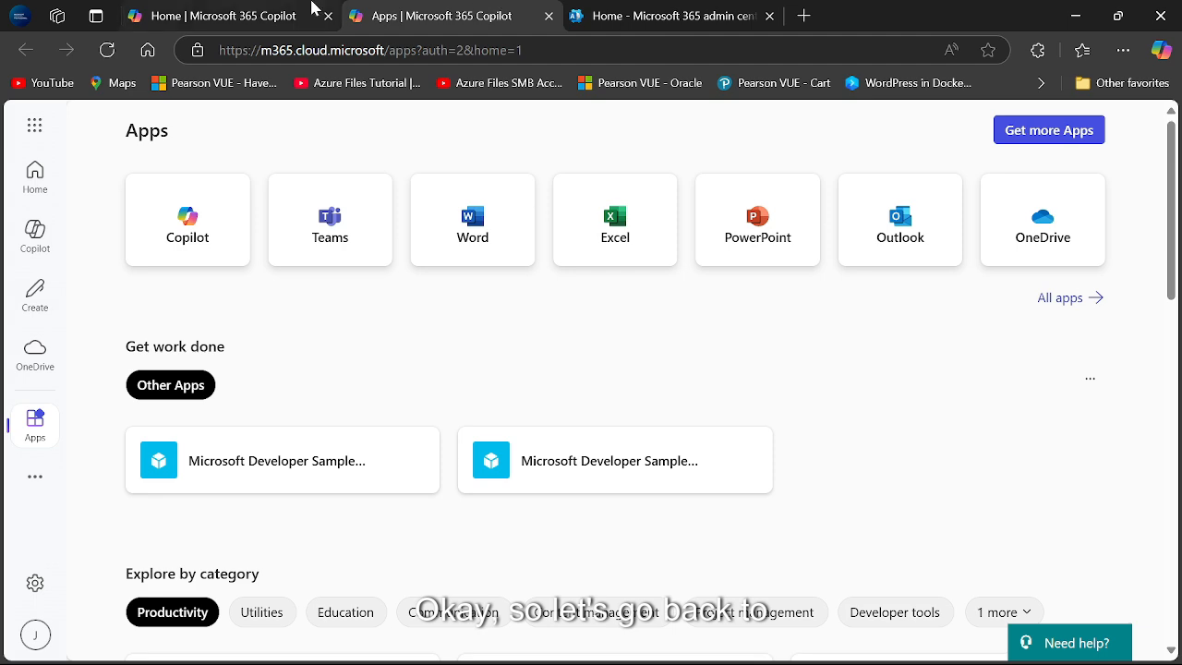
click(616, 11)
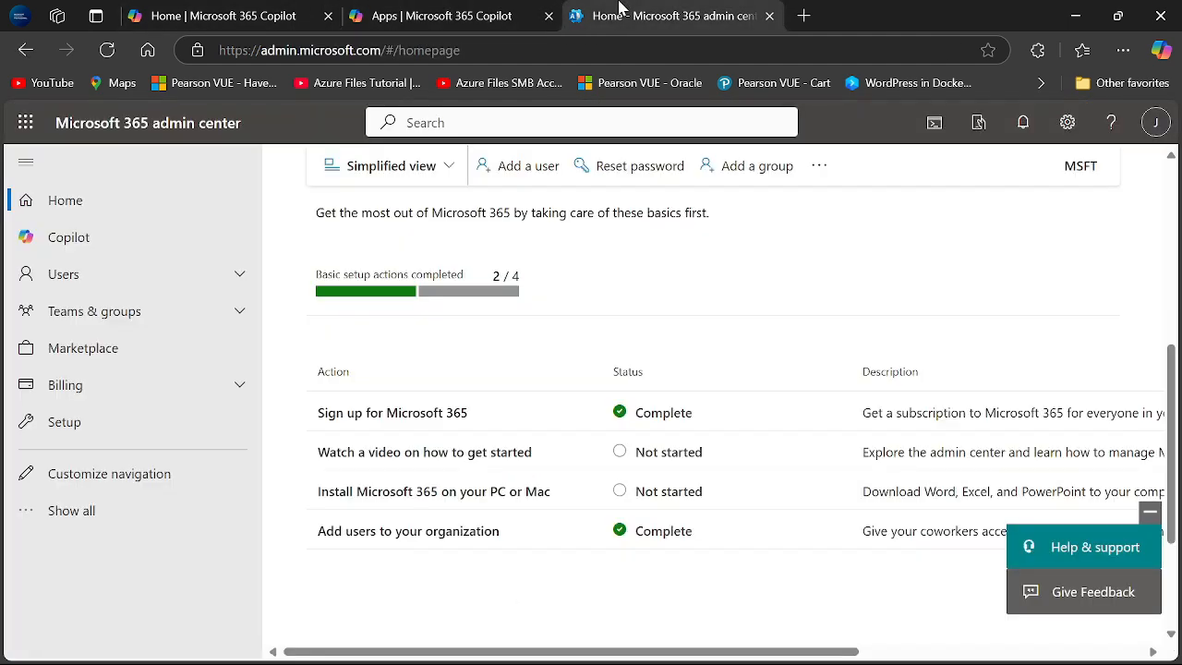
scroll(1177, 317, up, 1)
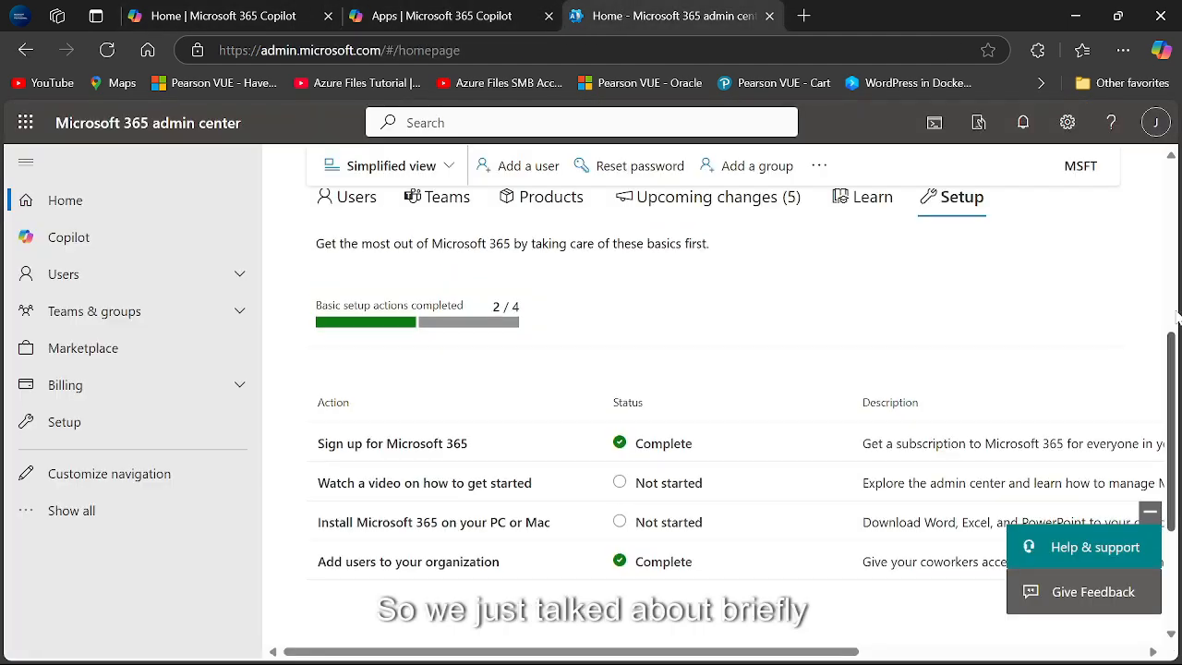
scroll(1177, 316, up, 5)
scroll(1177, 317, down, 5)
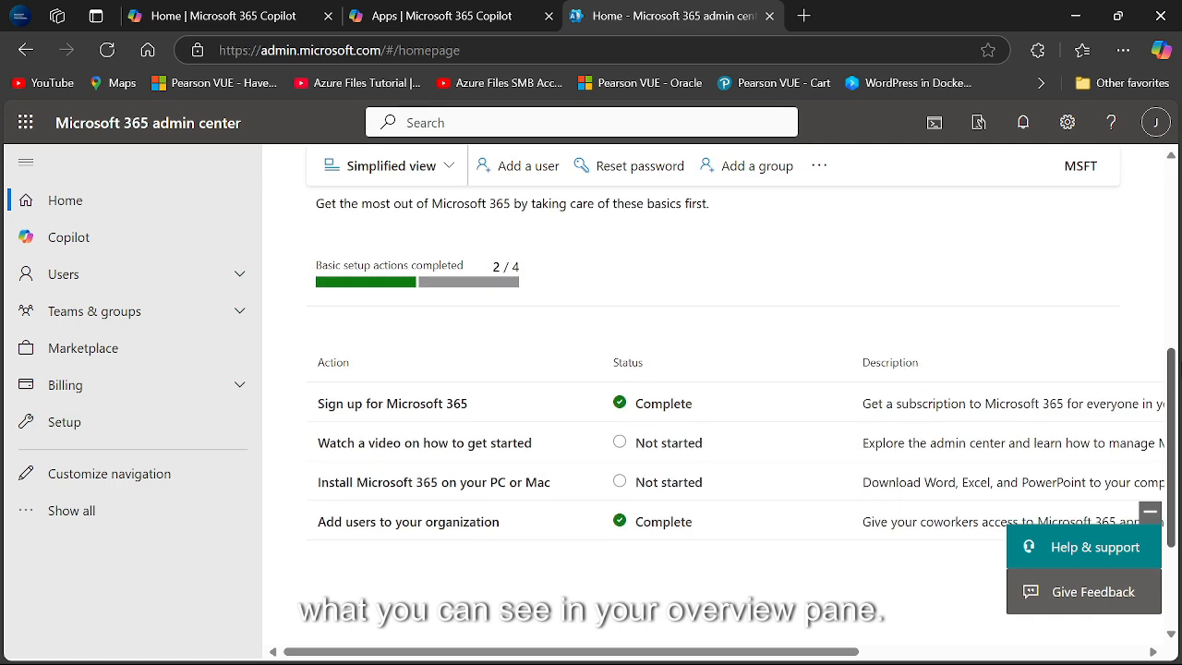
scroll(701, 397, up, 6)
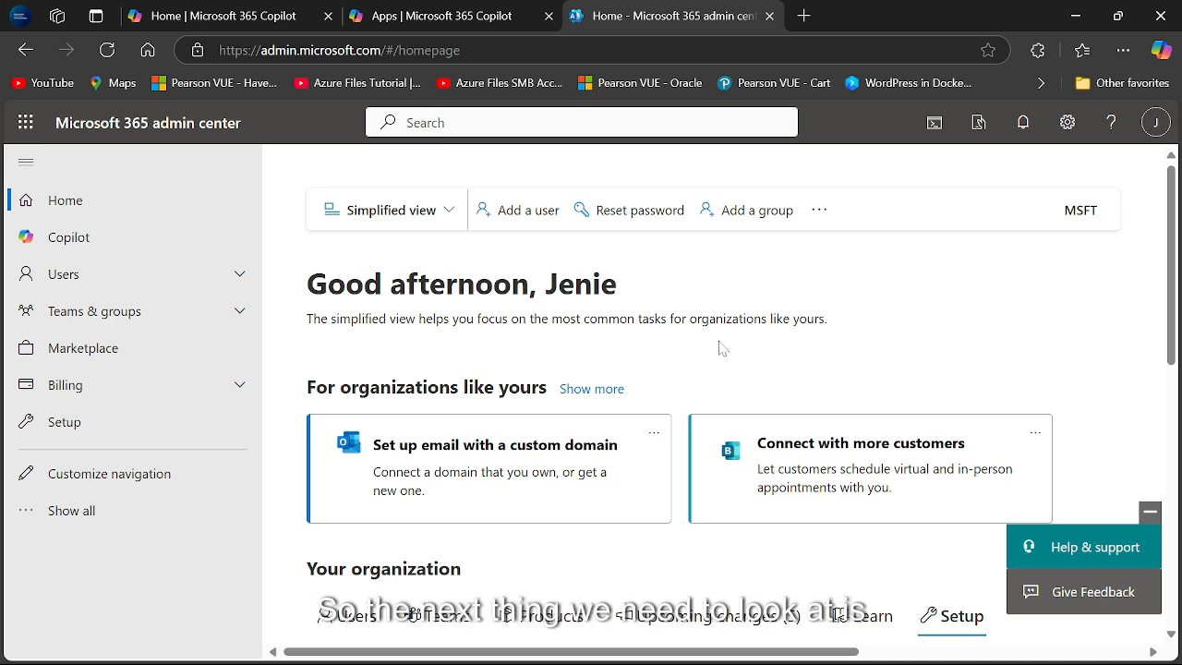
Step: Open Copilot Control System and view its Settings: Agents, Copilot image generation, Copilot in Edge
click(39, 251)
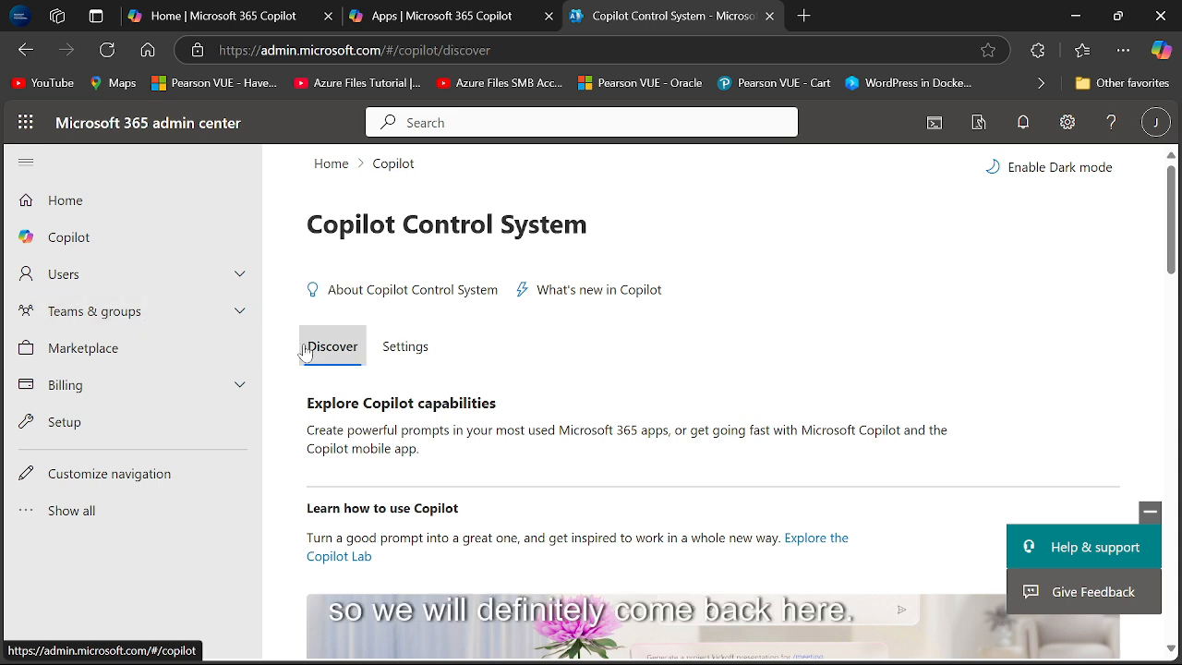
click(425, 351)
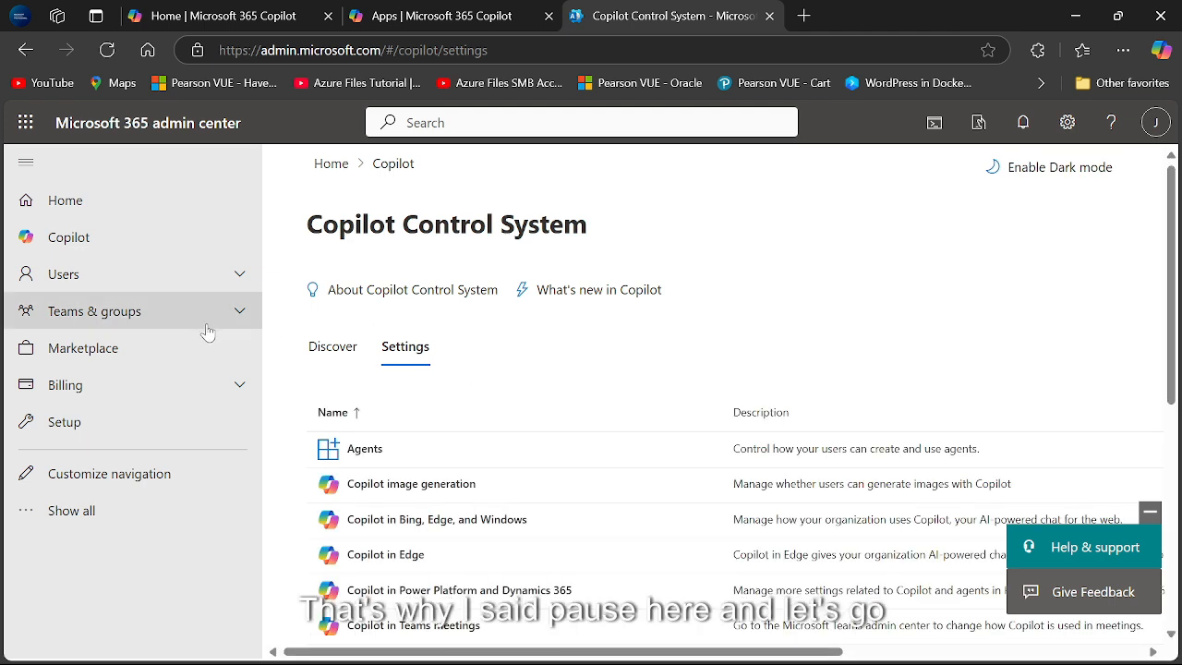
Step: Open Active users under Users, then show slide 33, Users and Groups, in the PowerPoint slide show
click(203, 280)
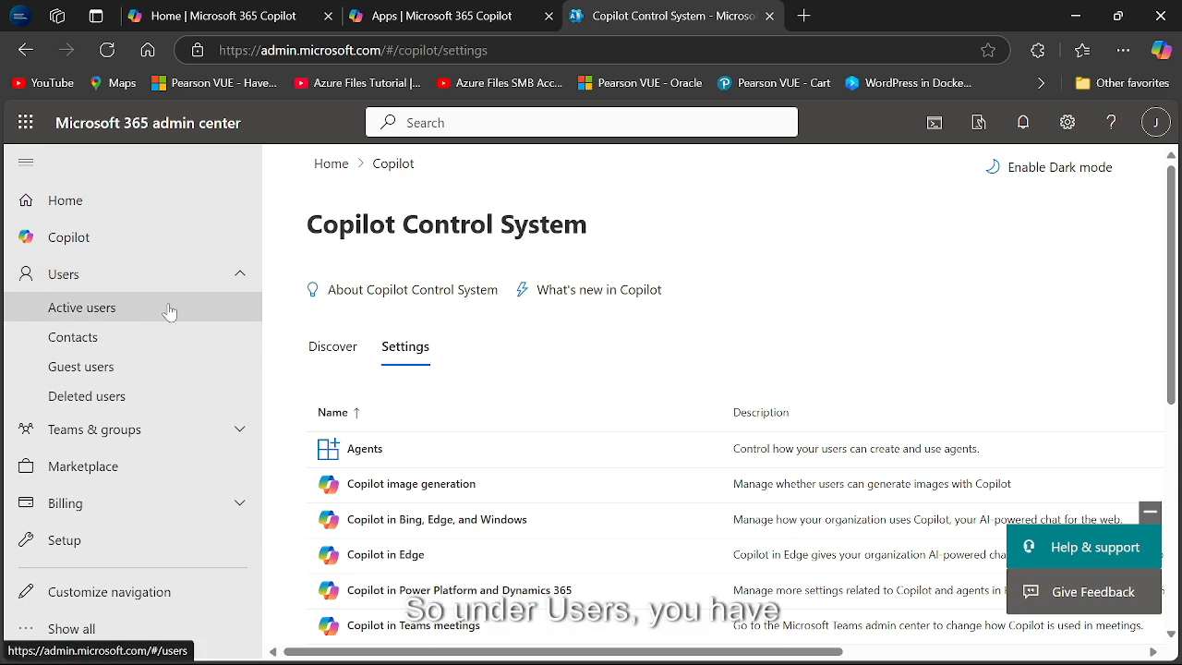
click(169, 312)
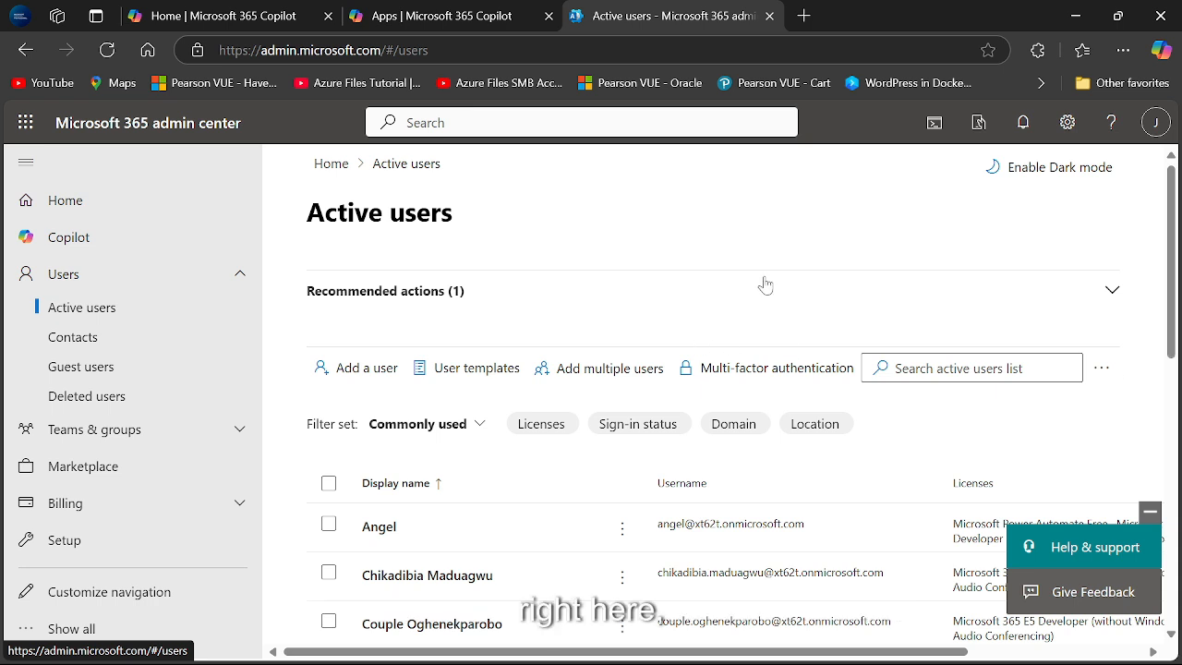
click(37, 306)
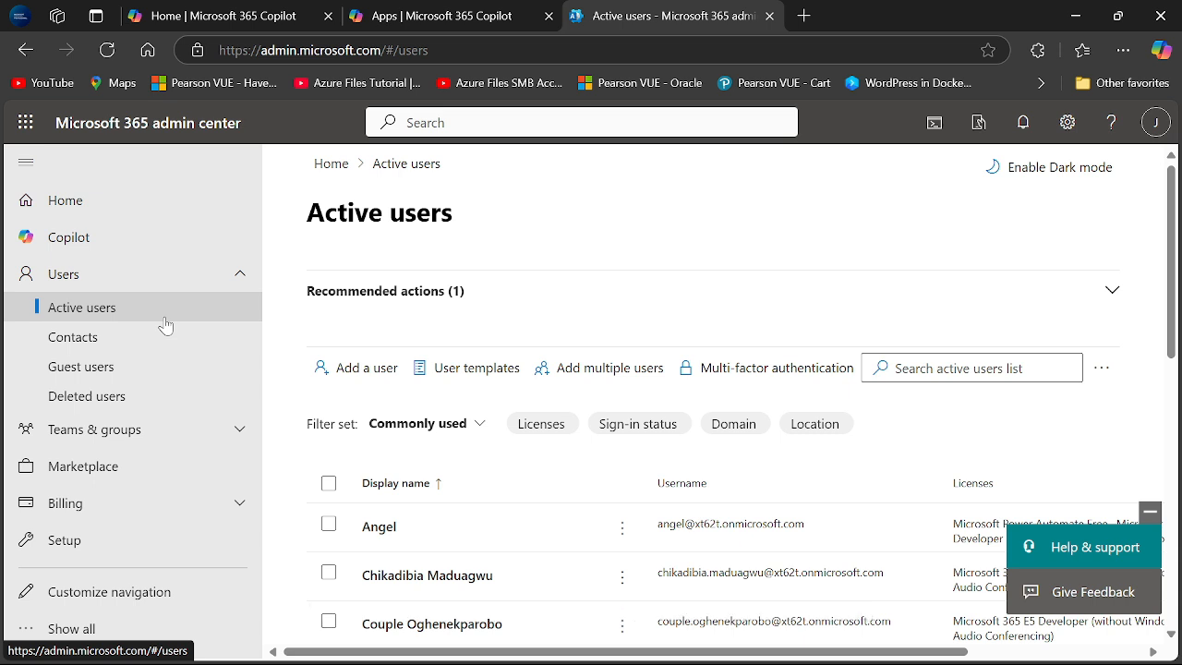
mouse_move(728, 646)
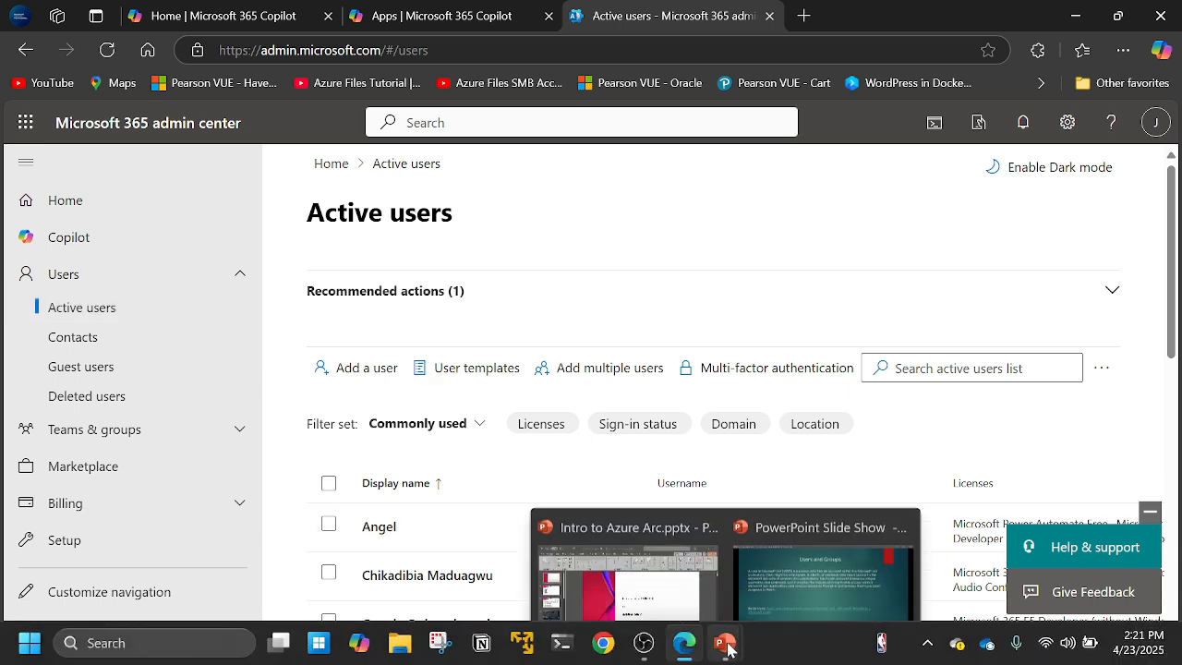
click(799, 562)
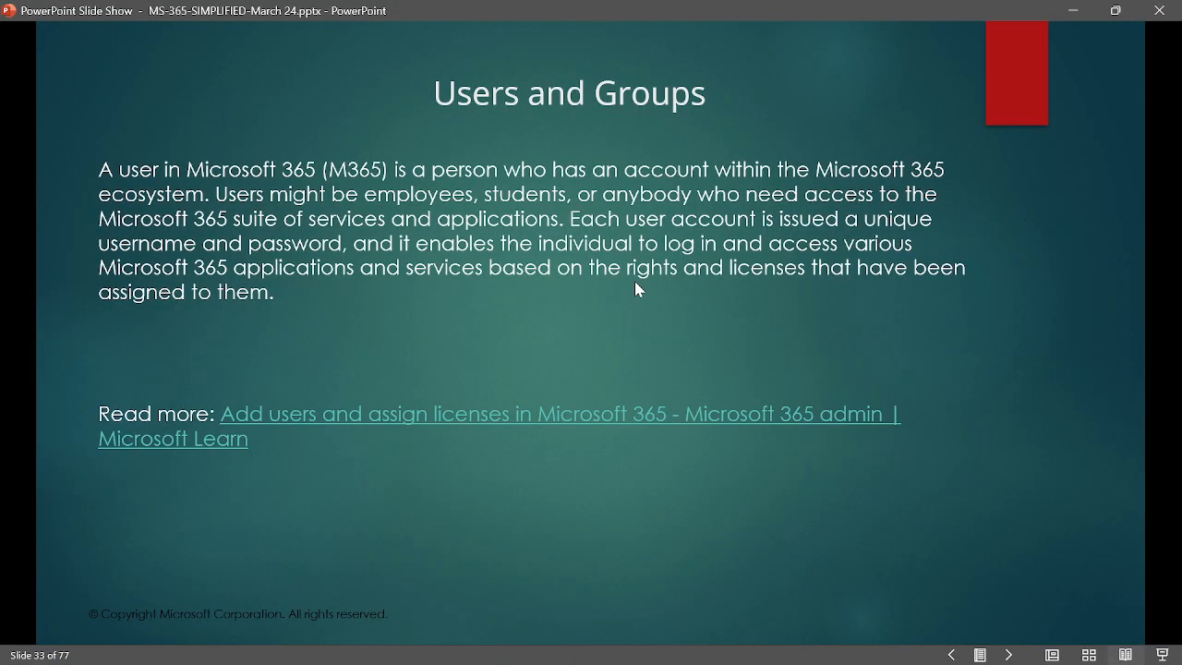
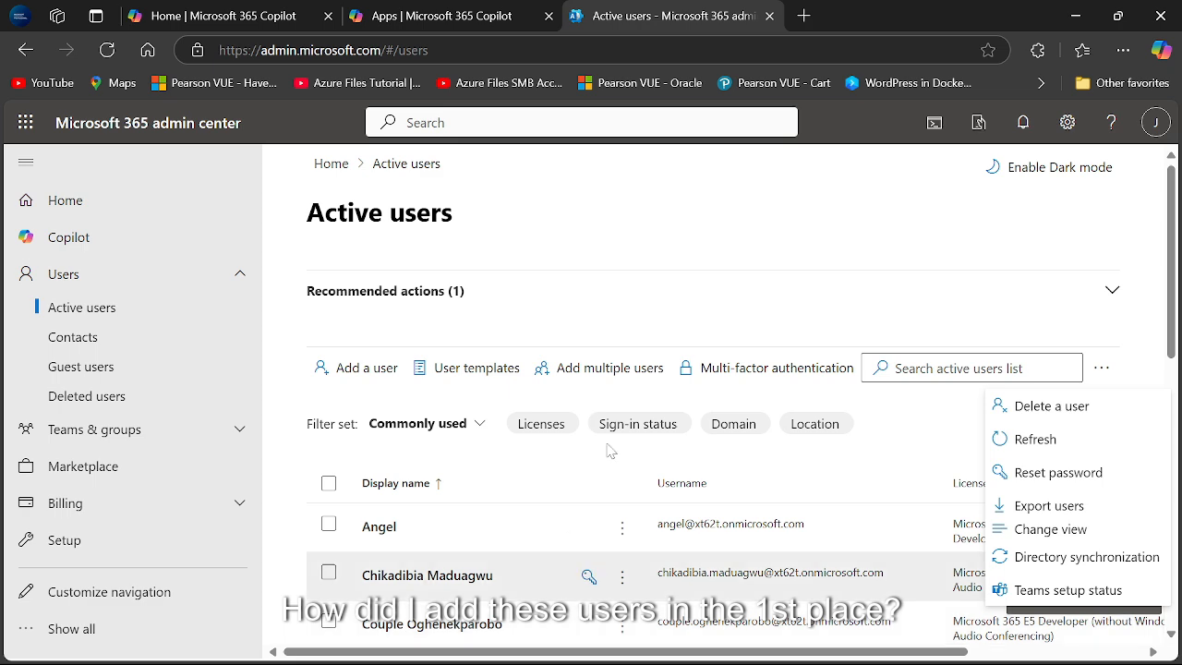
Step: Expand Recommended actions on Active users, then launch the Add a user wizard
click(647, 296)
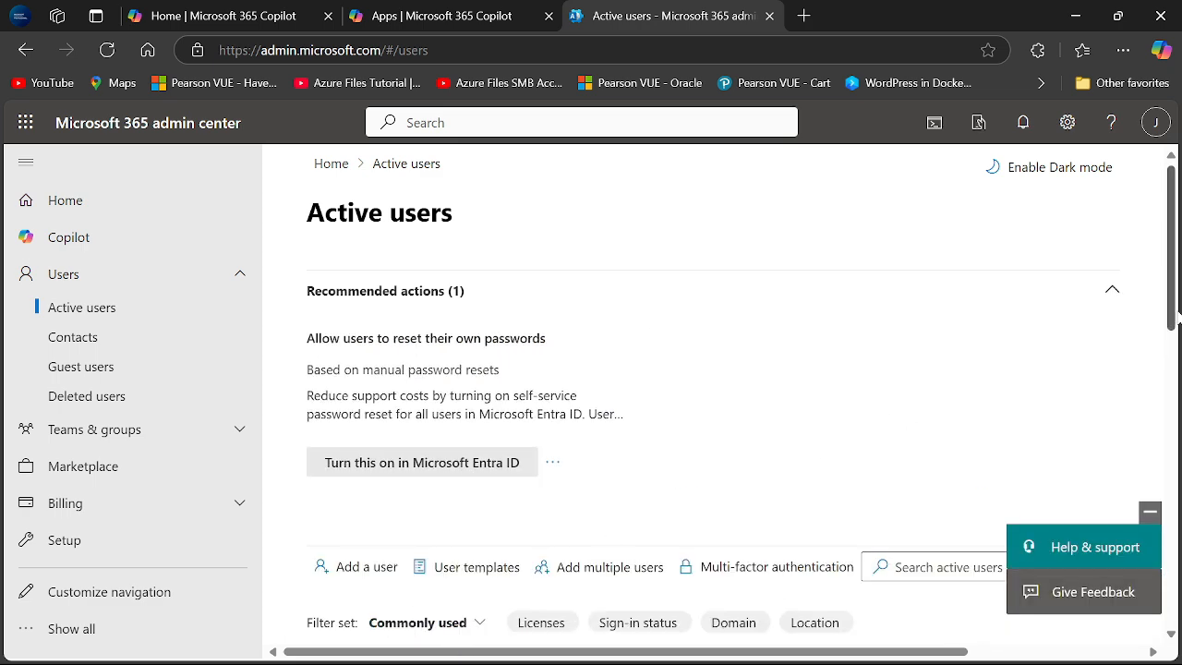
scroll(738, 387, down, 3)
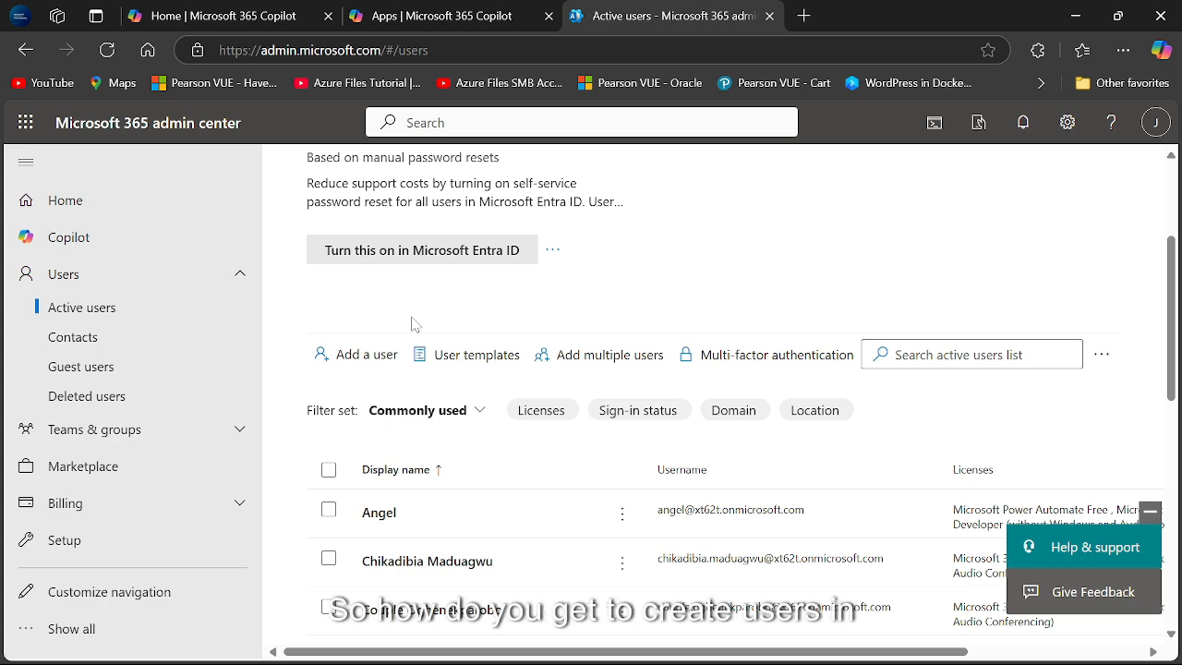
click(367, 354)
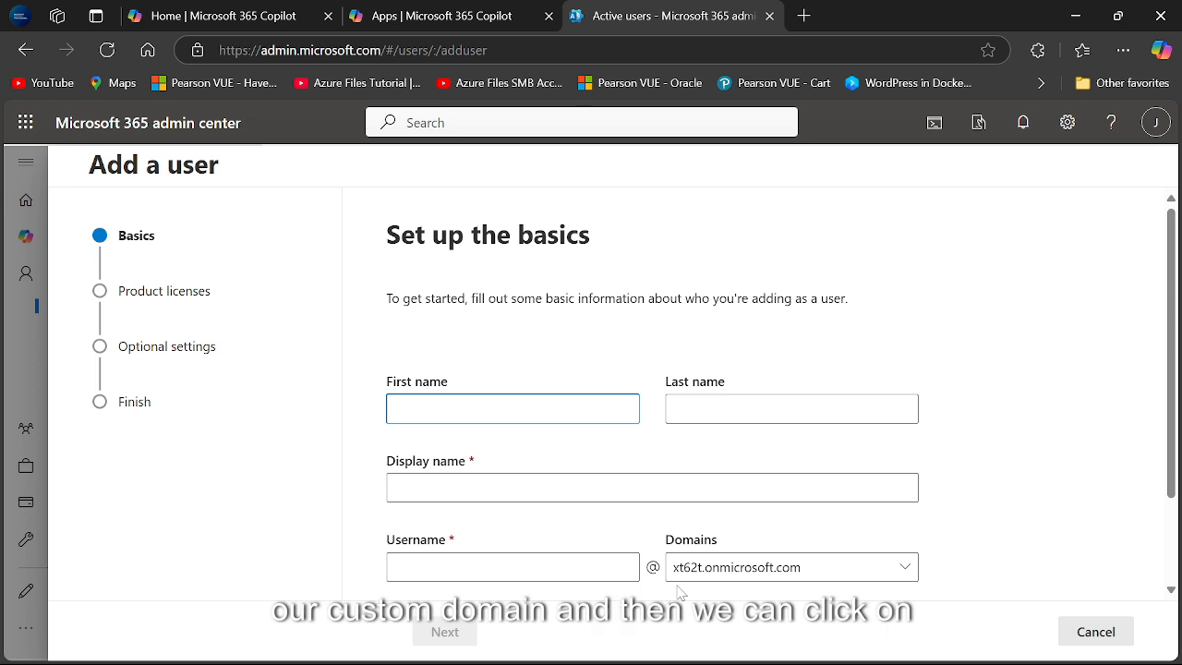
Step: Enter the user's first name, last name, display name and username on the default domain
click(723, 566)
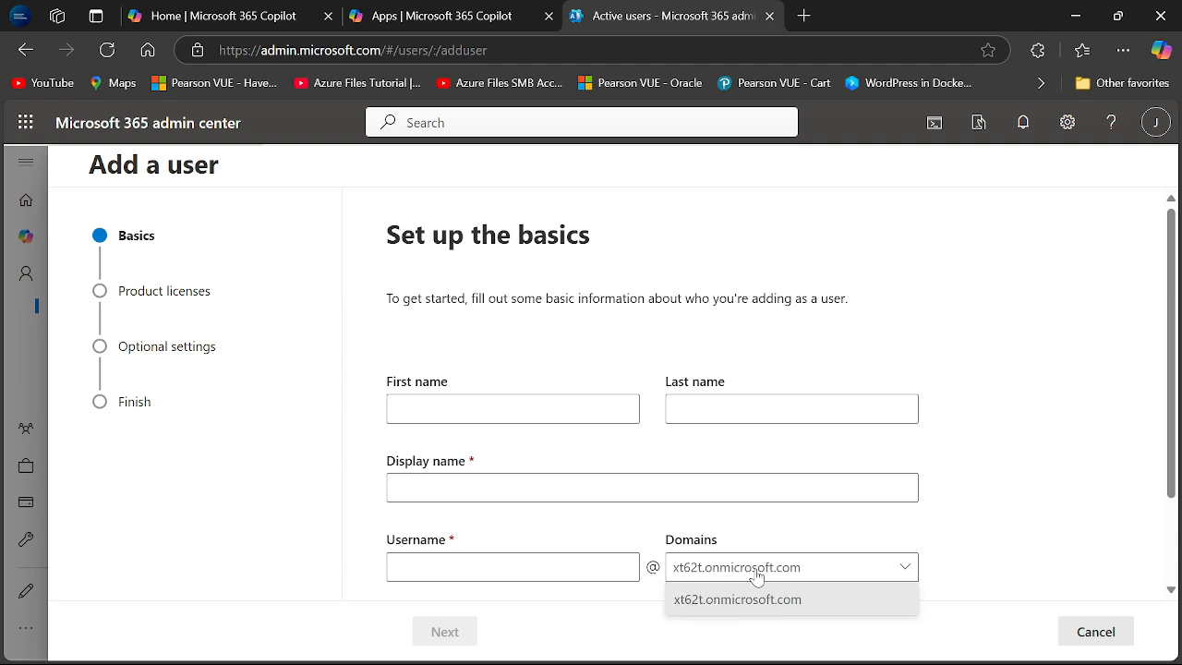
click(543, 412)
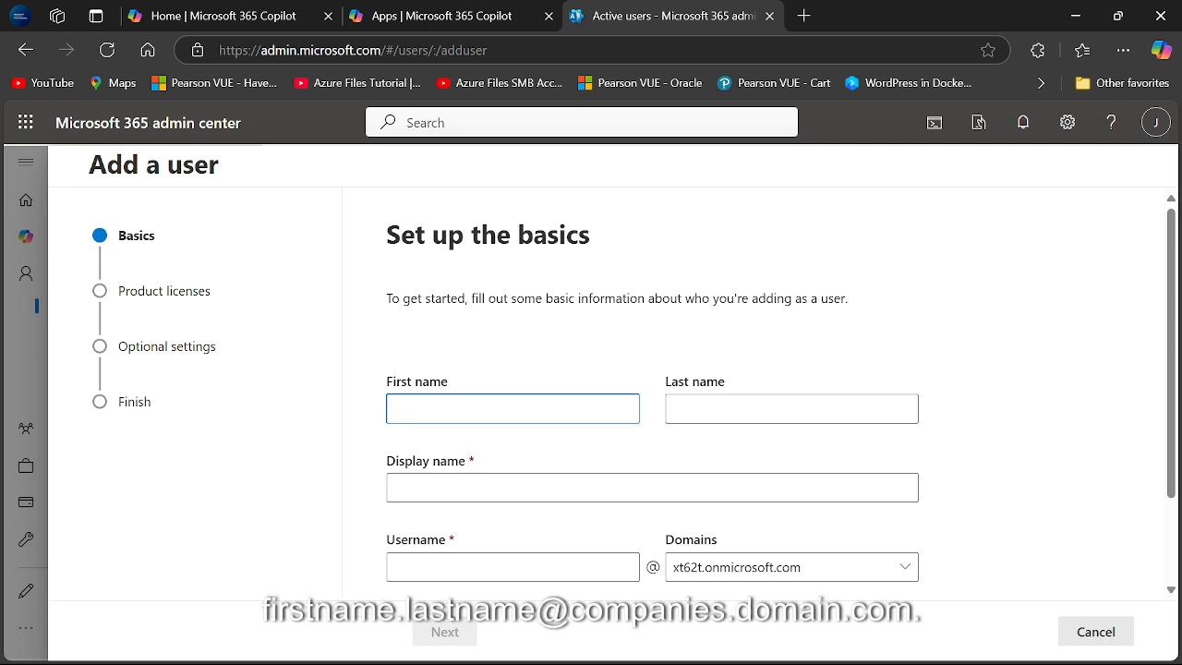
text(Mus)
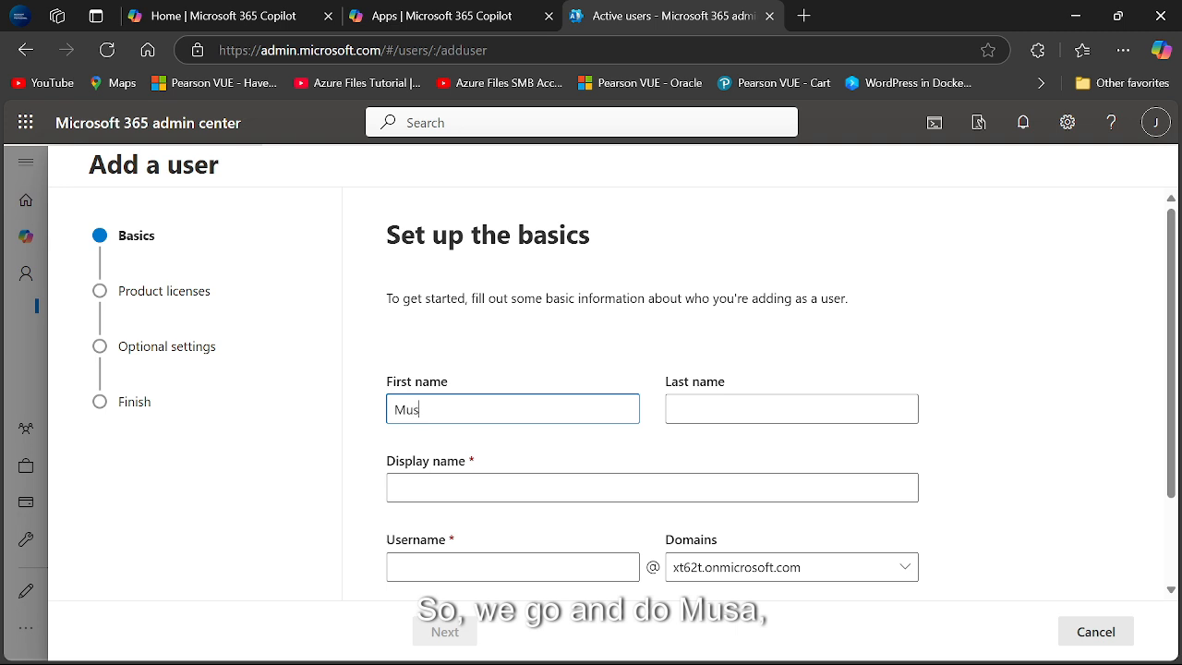
text(a)
key(Tab)
text(Adams)
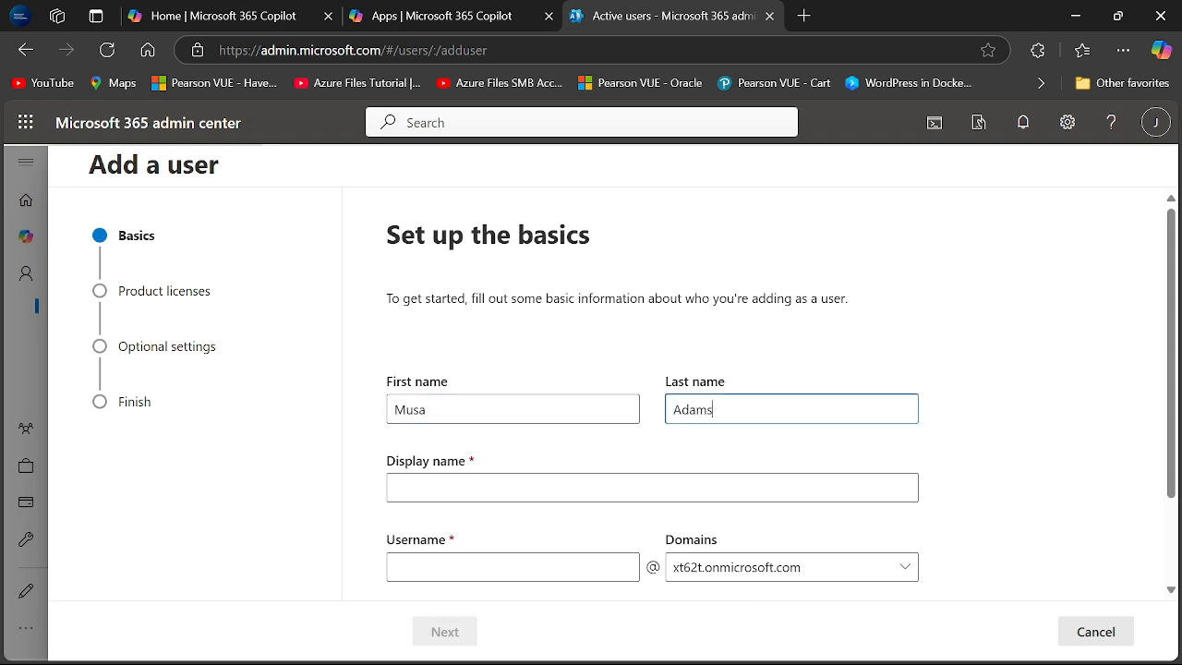
key(Tab)
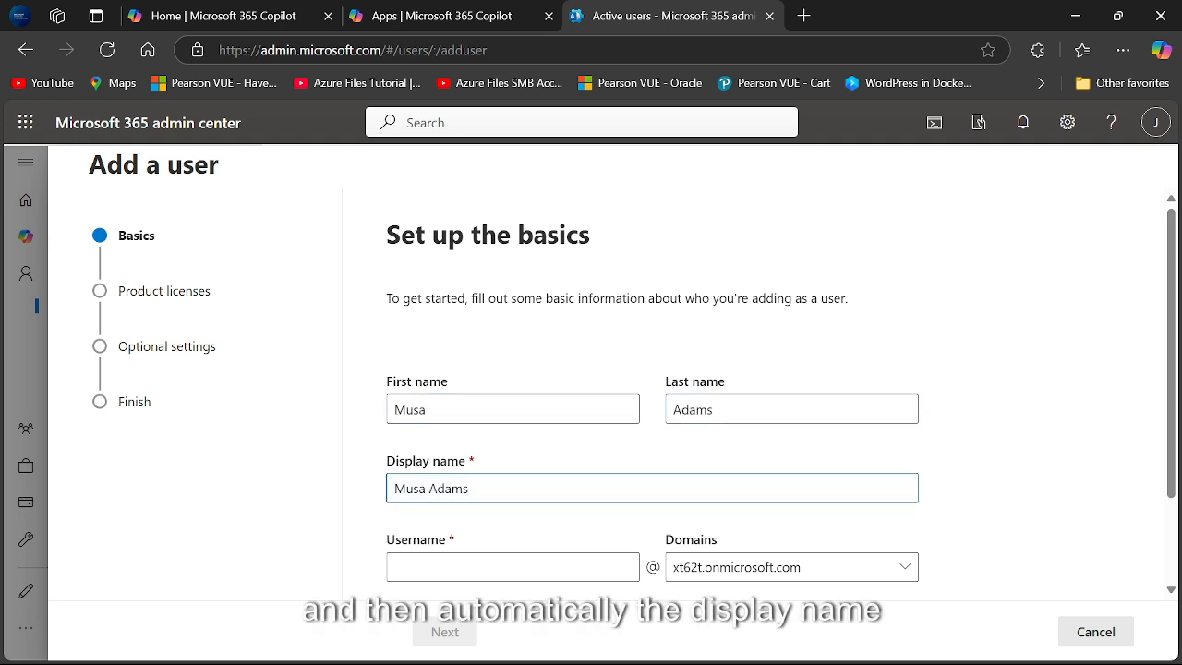
drag(1171, 369, 1170, 441)
click(517, 386)
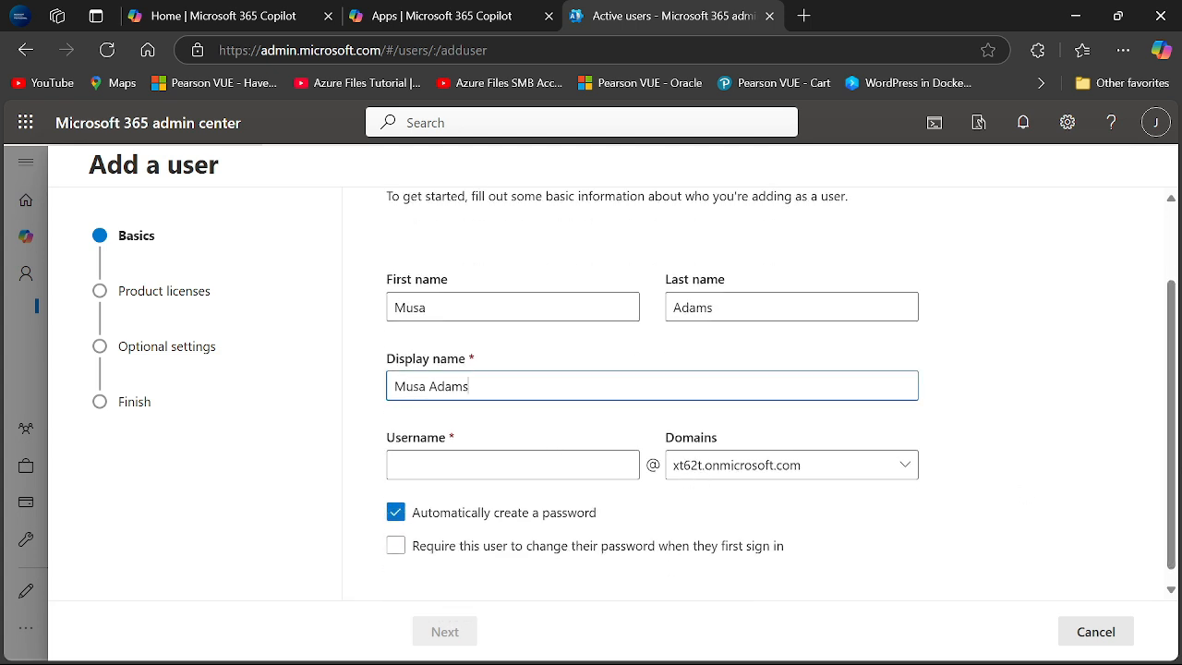
key(BackSpace)
key(BackSpace)
key(BackSpace)
key(BackSpace)
key(BackSpace)
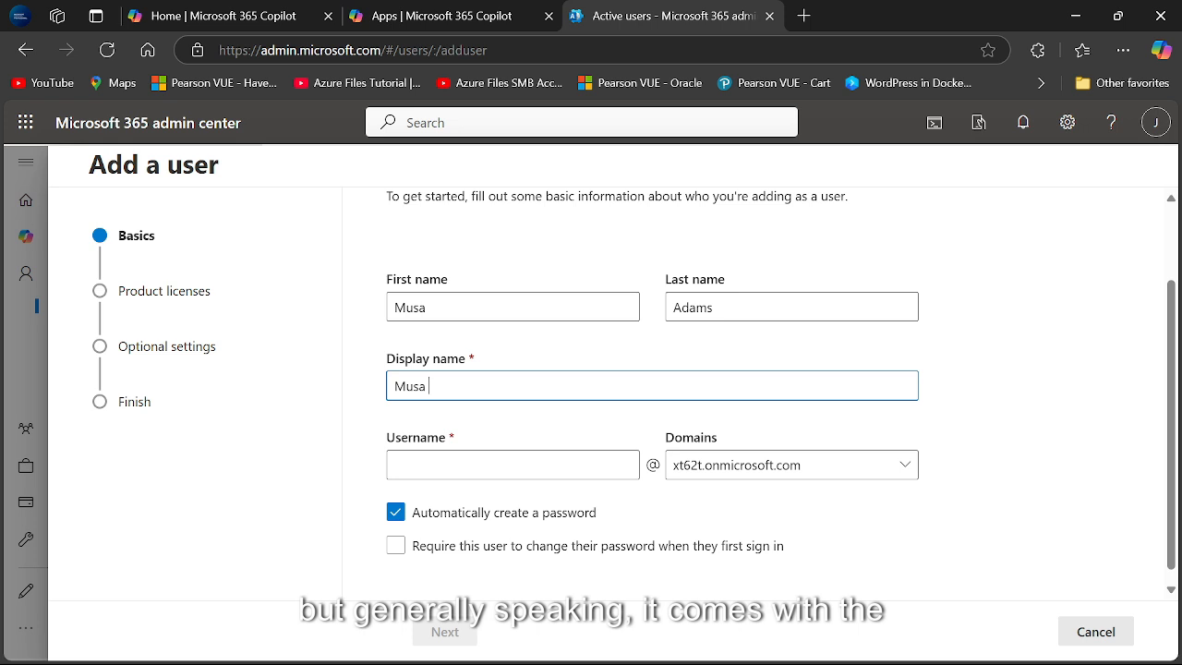
text(Adams)
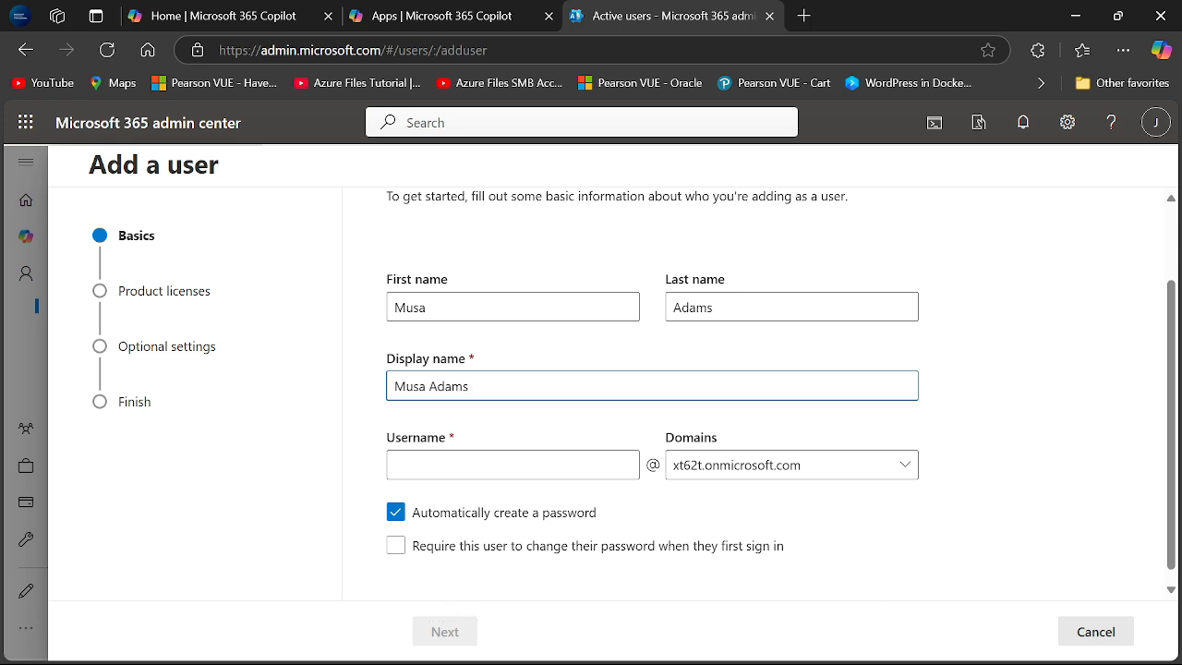
key(Tab)
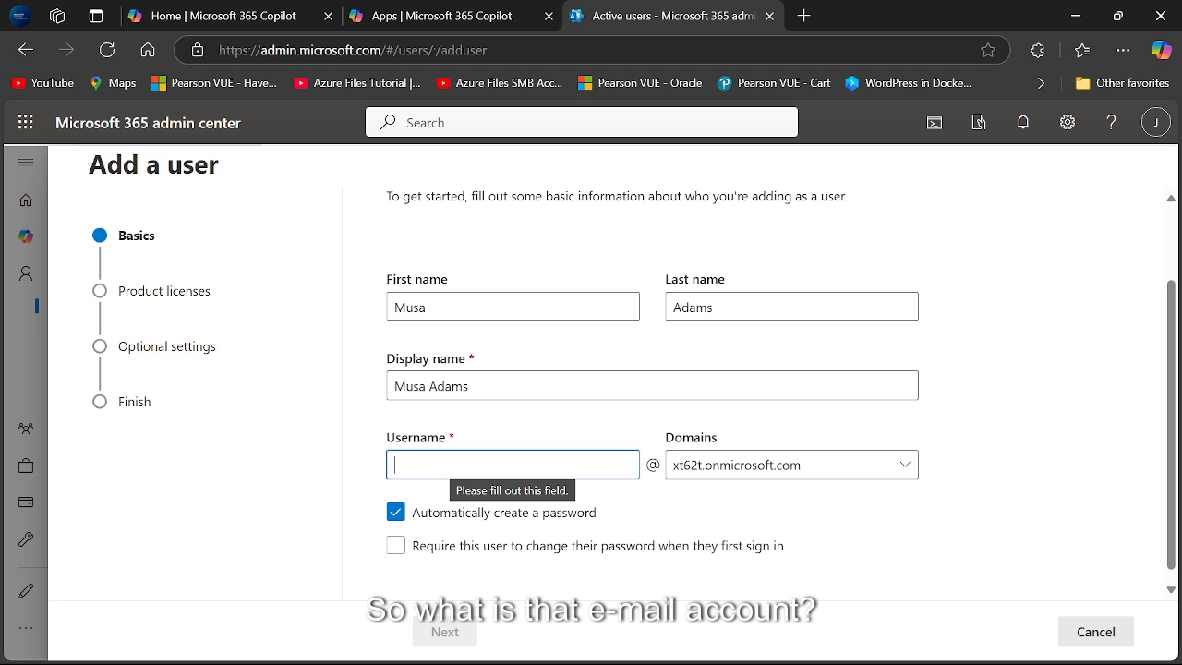
text(ad)
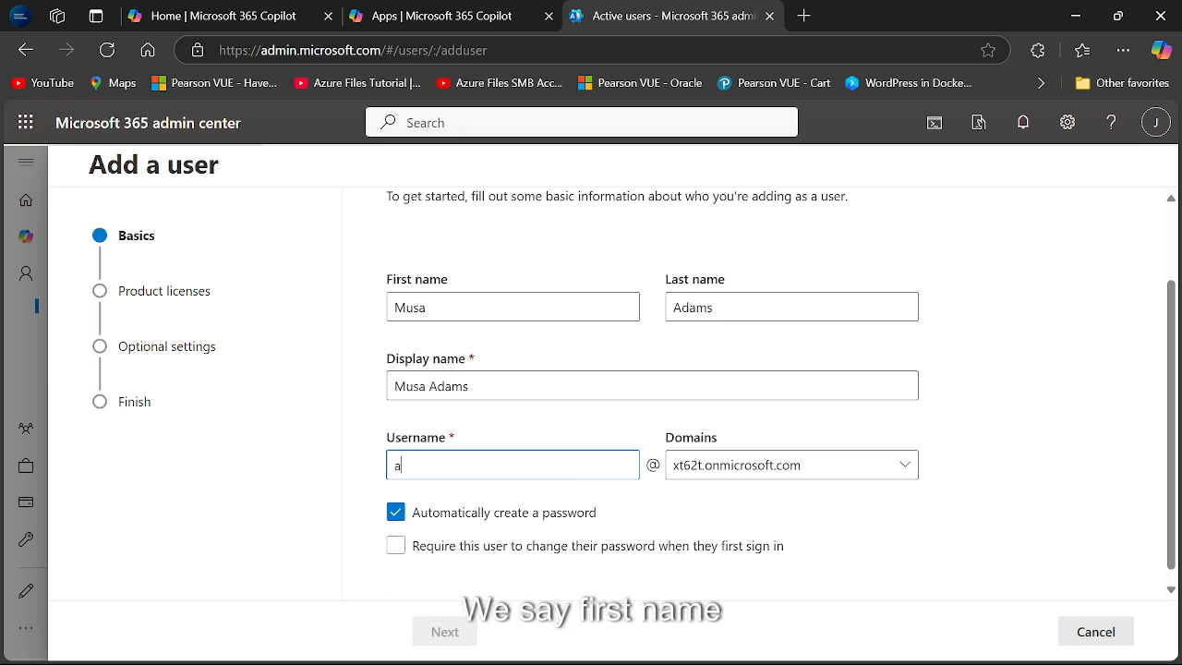
key(BackSpace)
key(BackSpace)
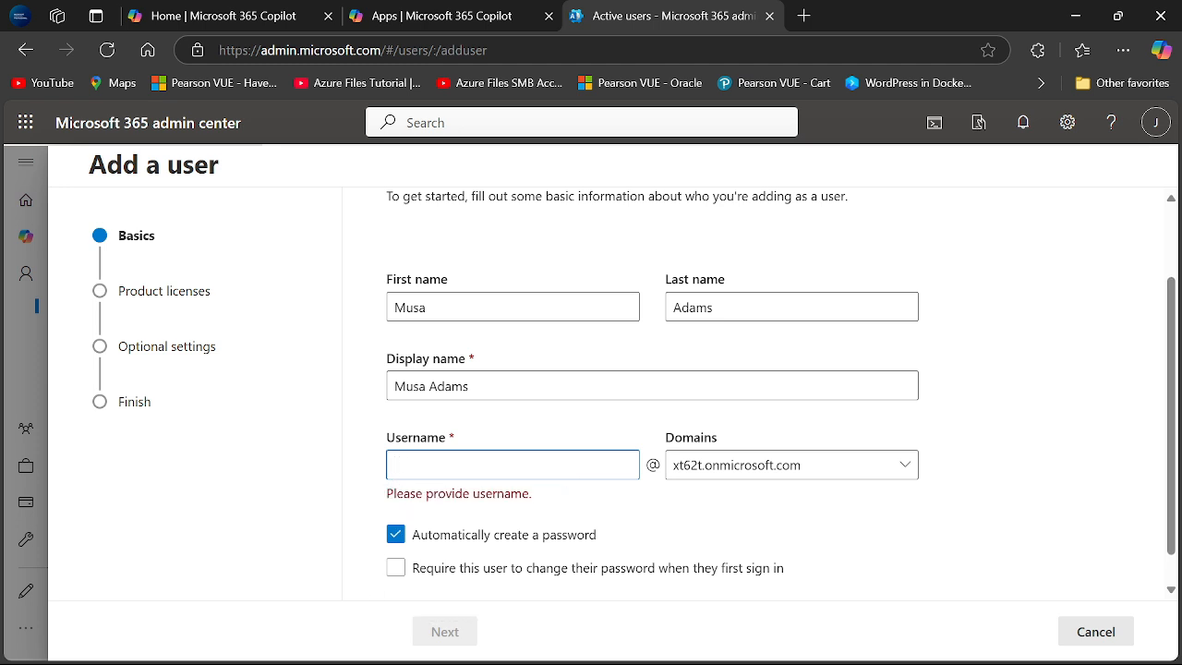
text(musa.ad)
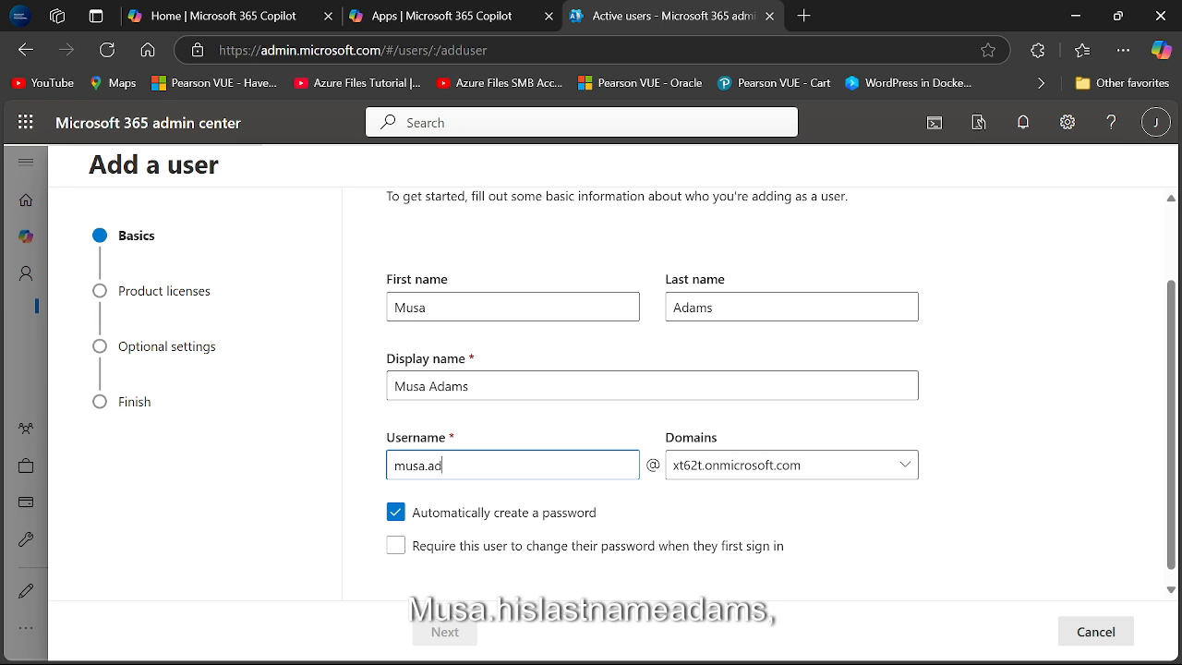
text(ams)
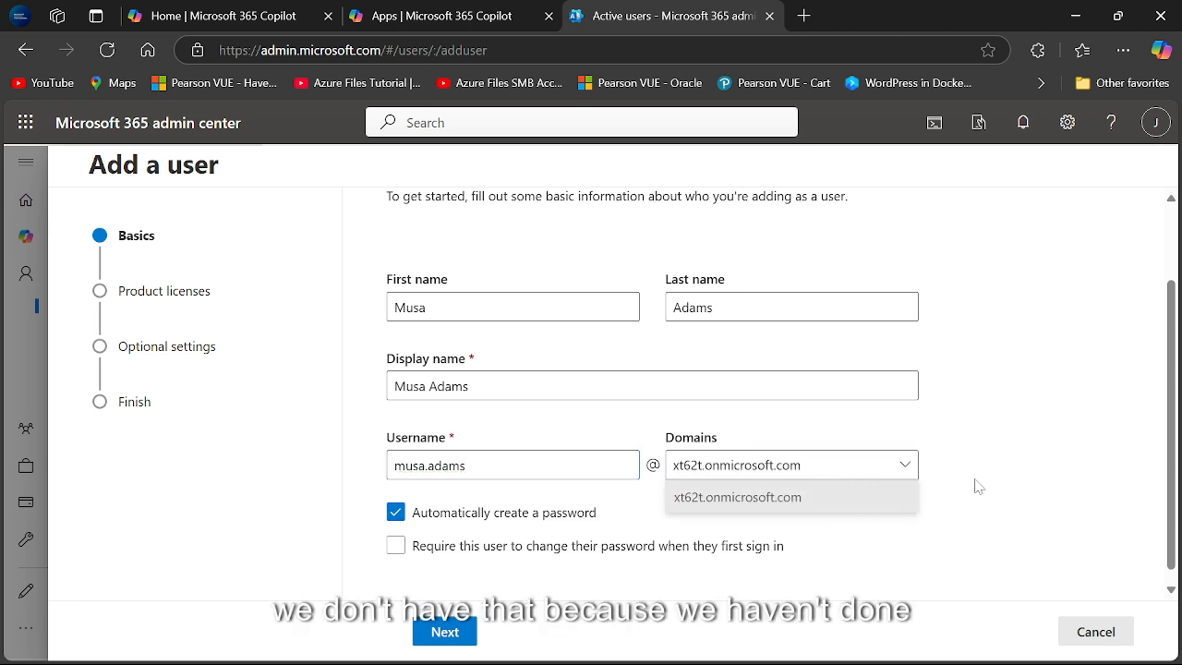
click(1041, 468)
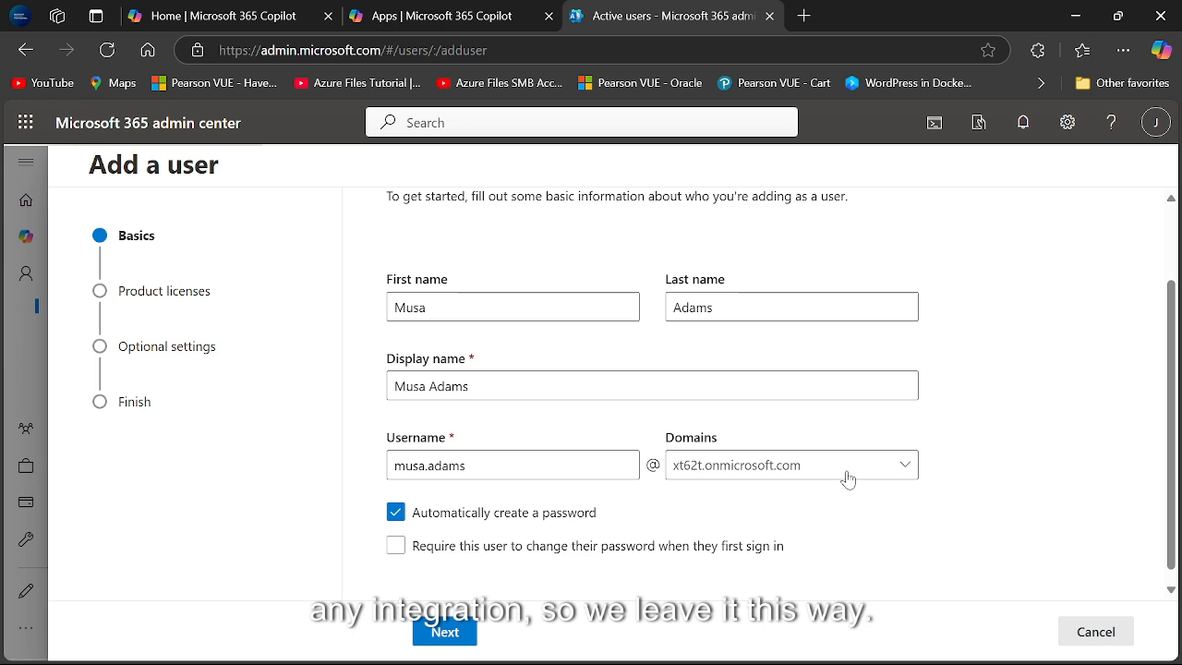
Step: Require a password change at first sign-in and move on to product licenses
scroll(1154, 443, down, 1)
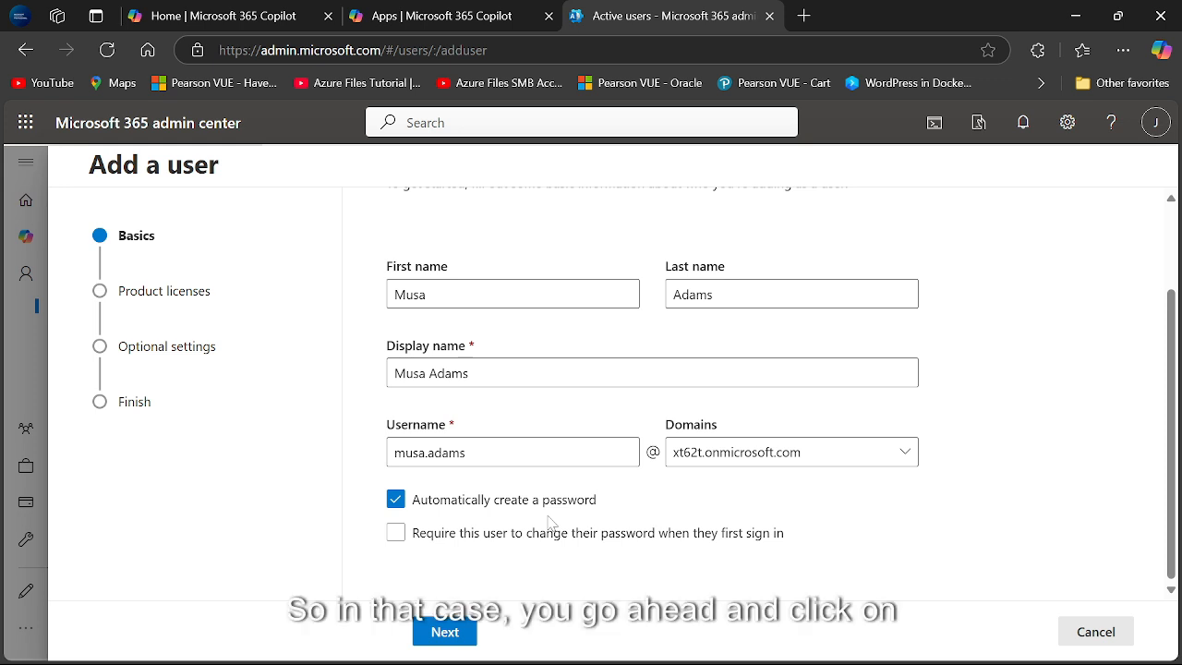
click(396, 536)
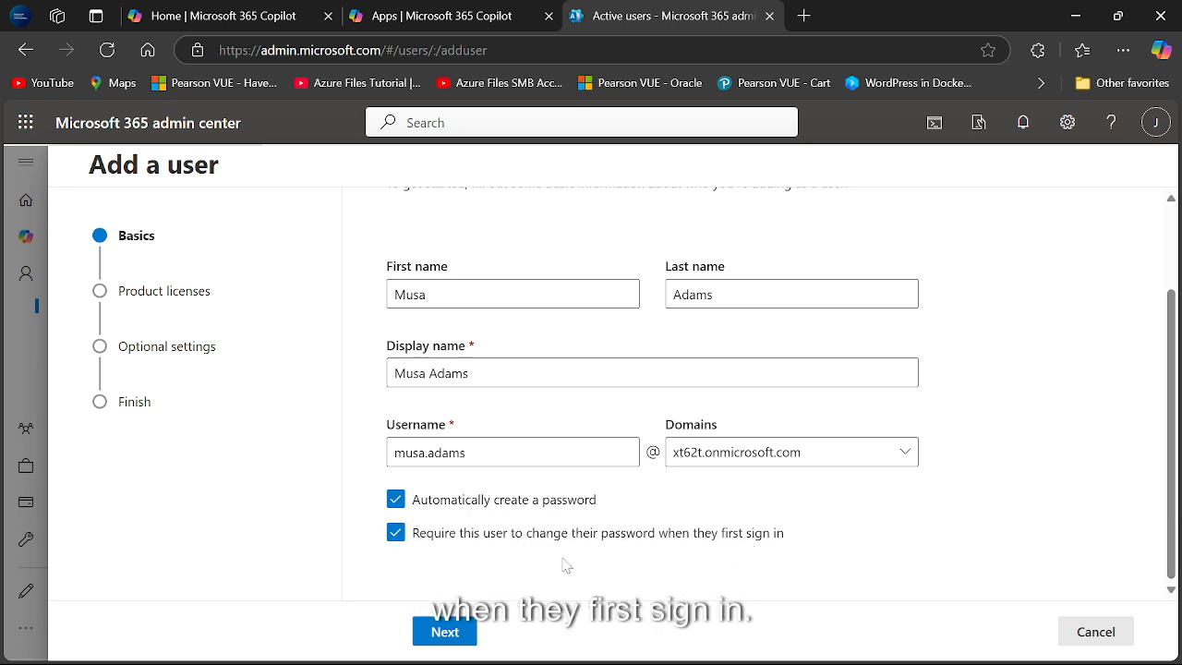
click(458, 639)
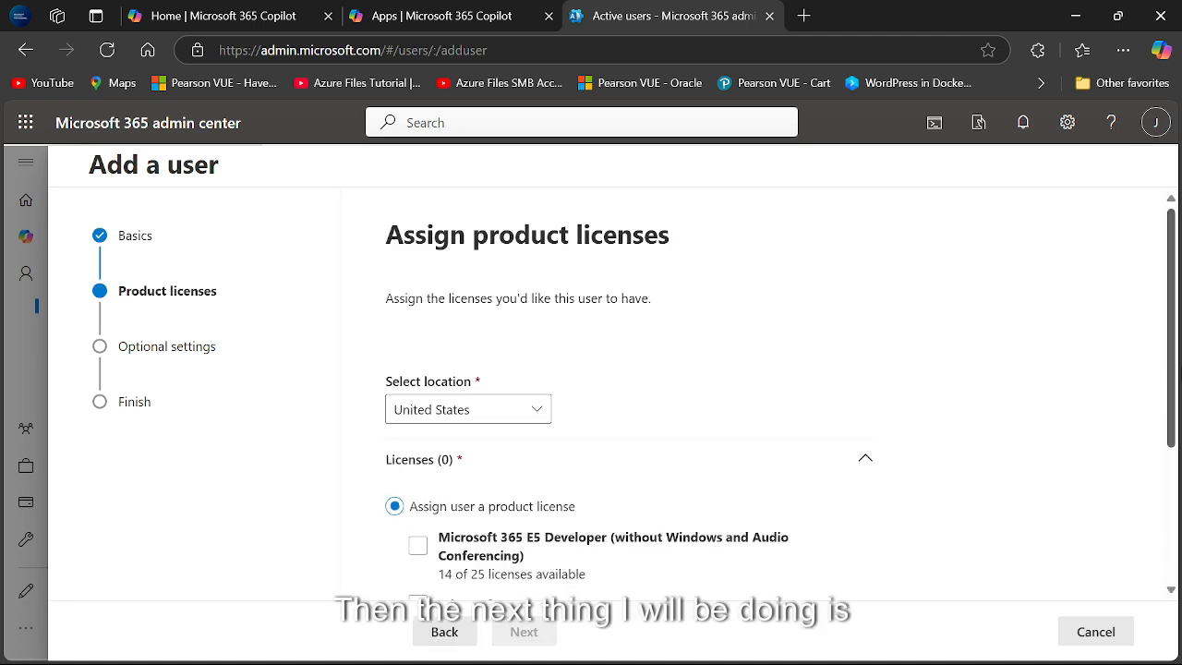
Step: Keep United States as location and try creating the user without a product license
scroll(809, 354, down, 1)
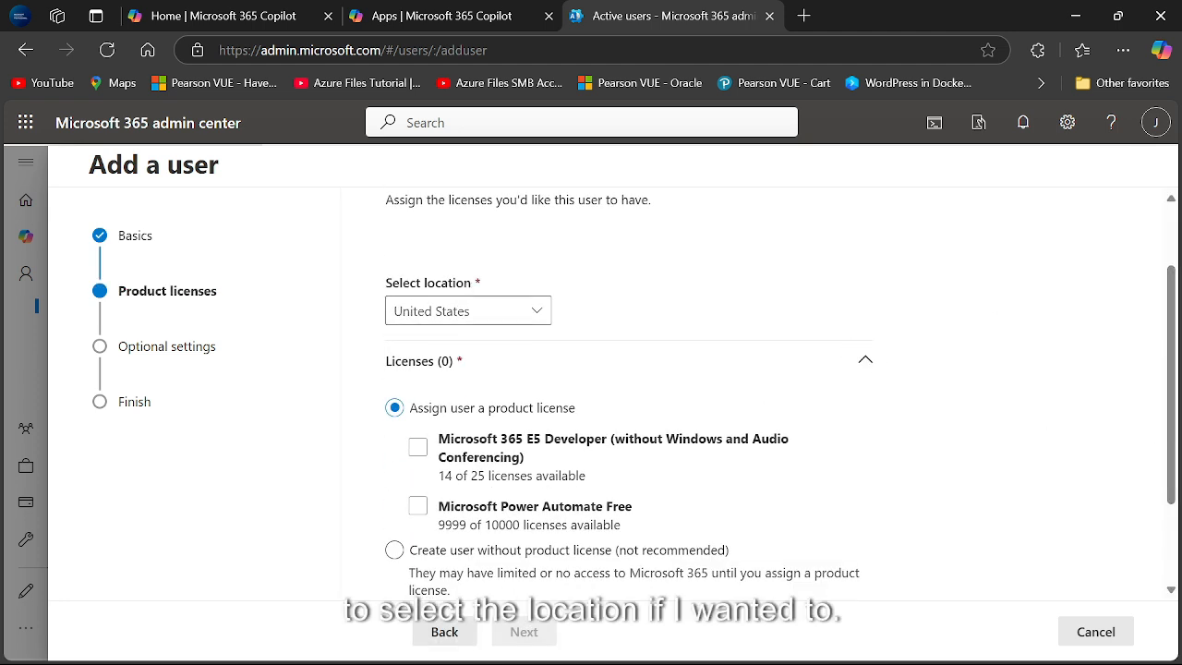
click(536, 311)
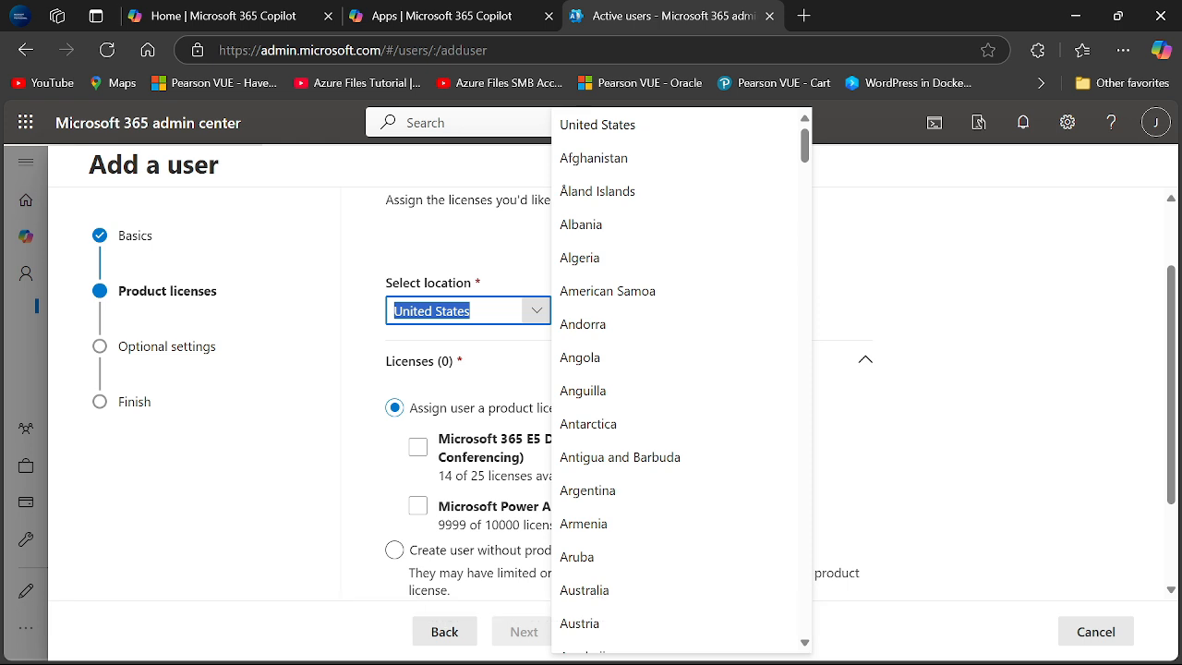
click(462, 253)
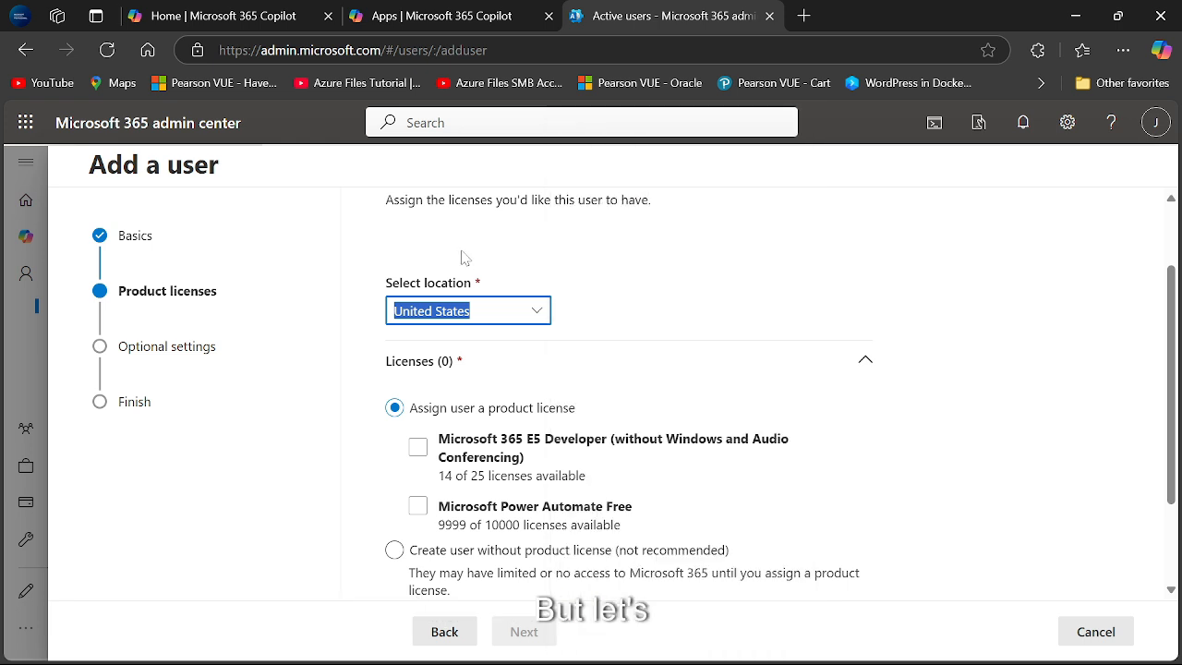
click(607, 278)
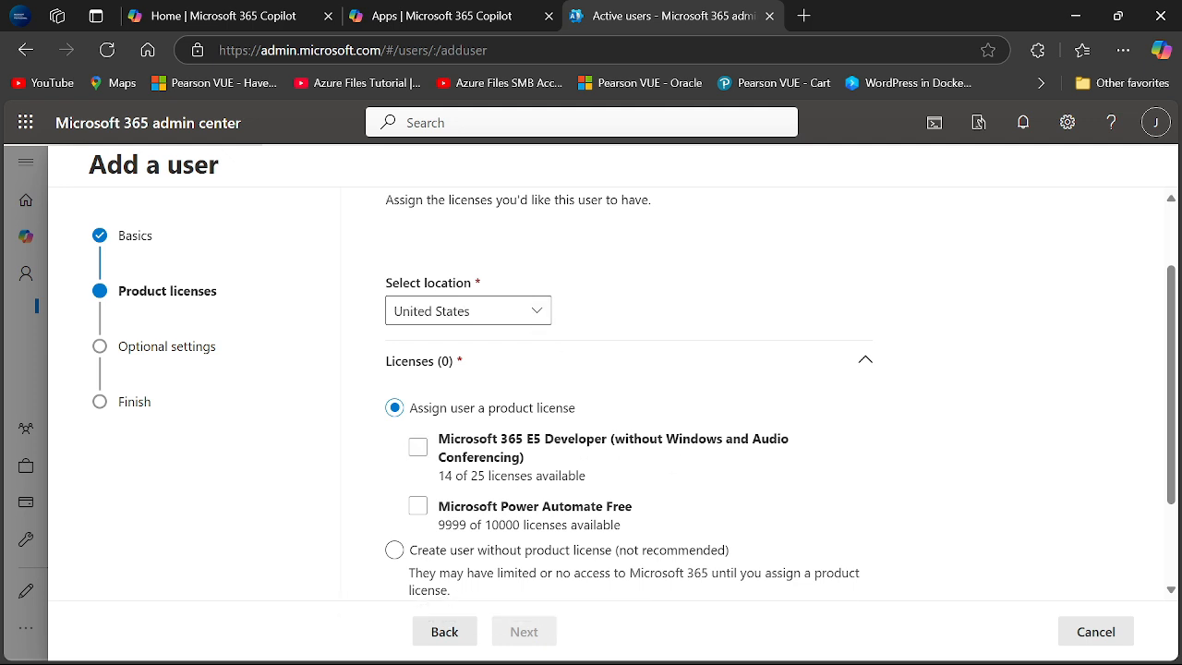
click(416, 454)
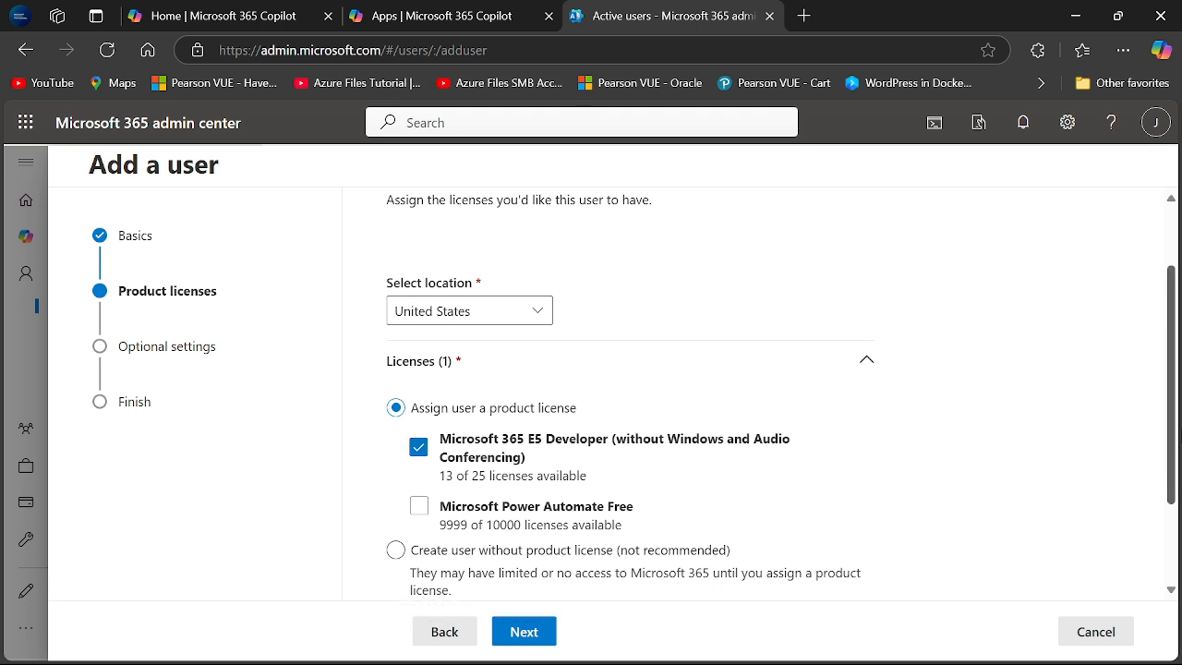
scroll(981, 435, down, 2)
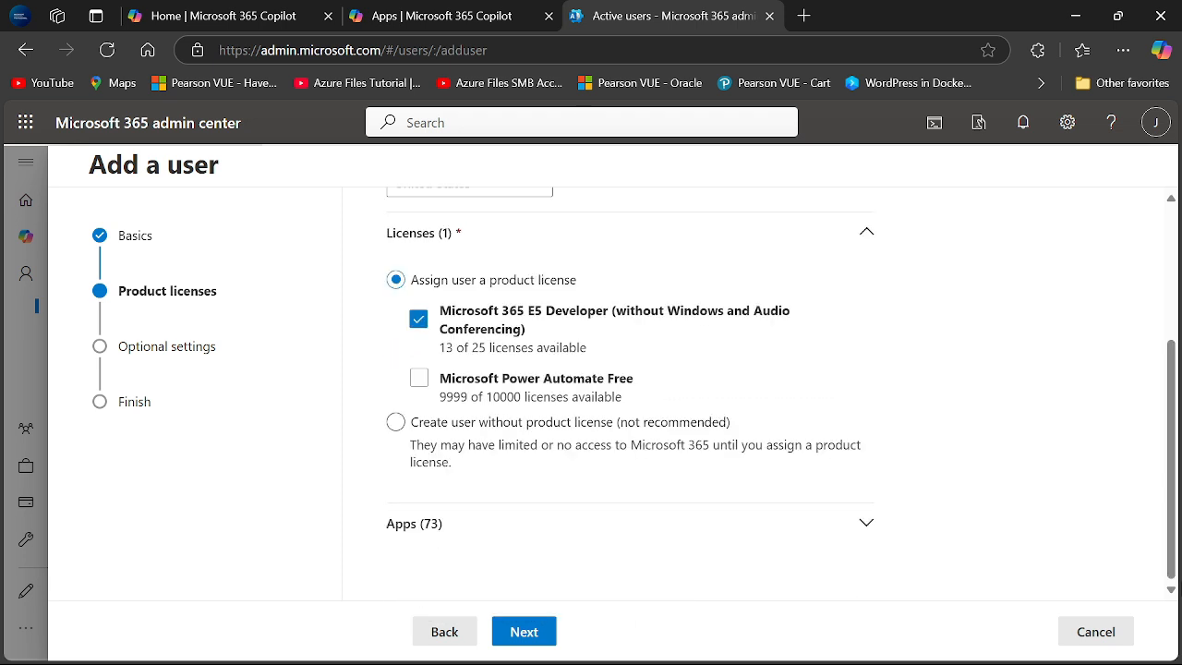
click(395, 423)
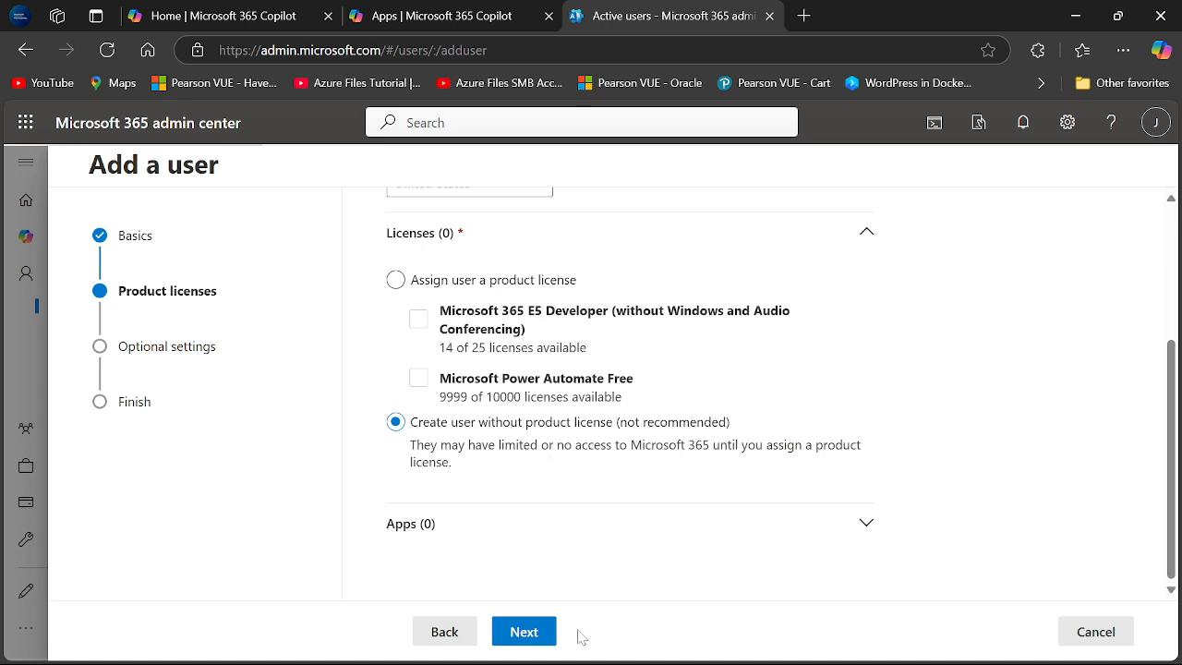
click(523, 631)
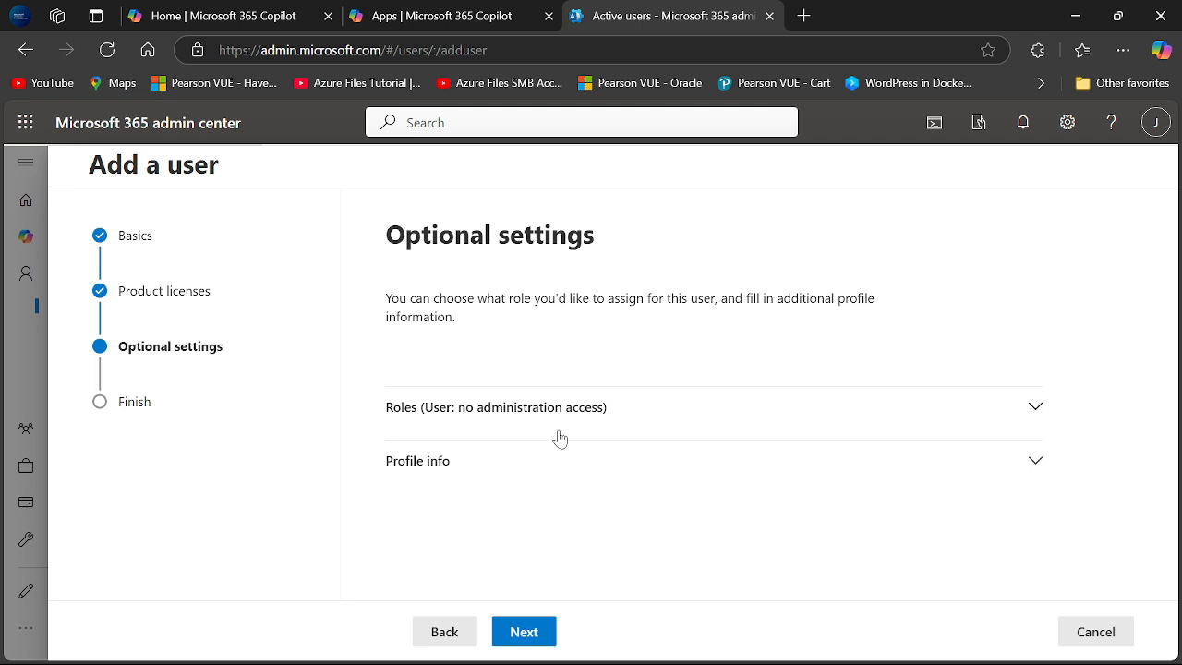
Step: Go back and assign the Microsoft 365 E5 Developer license before reaching Optional settings
click(434, 635)
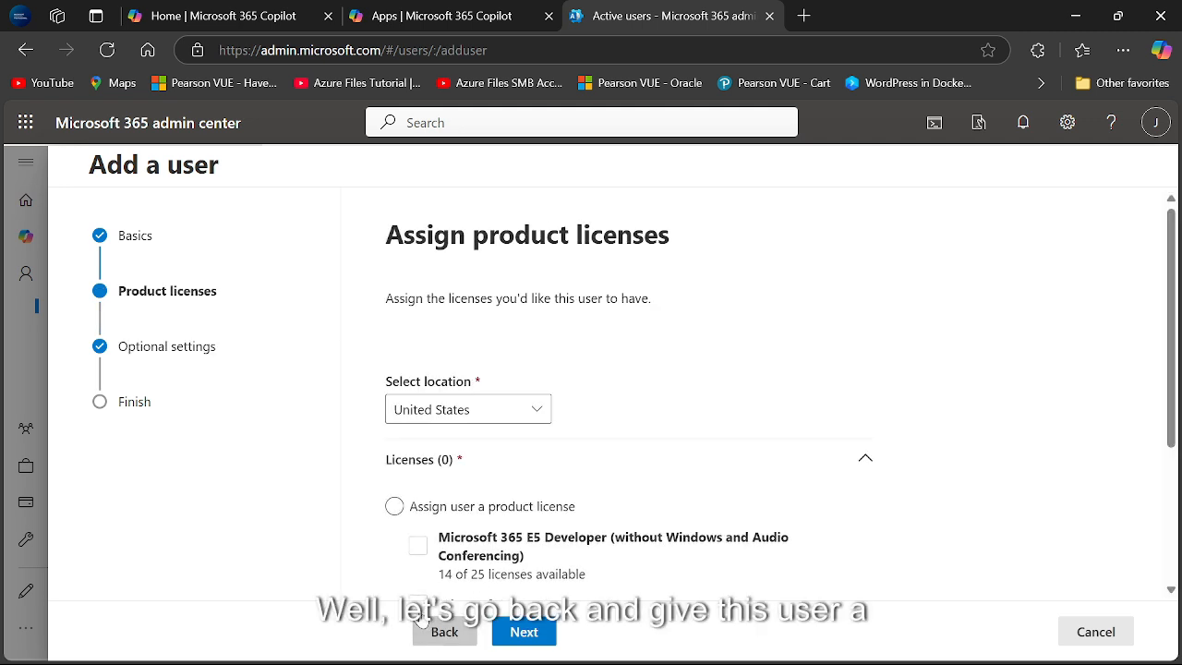
click(395, 507)
scroll(406, 517, down, 1)
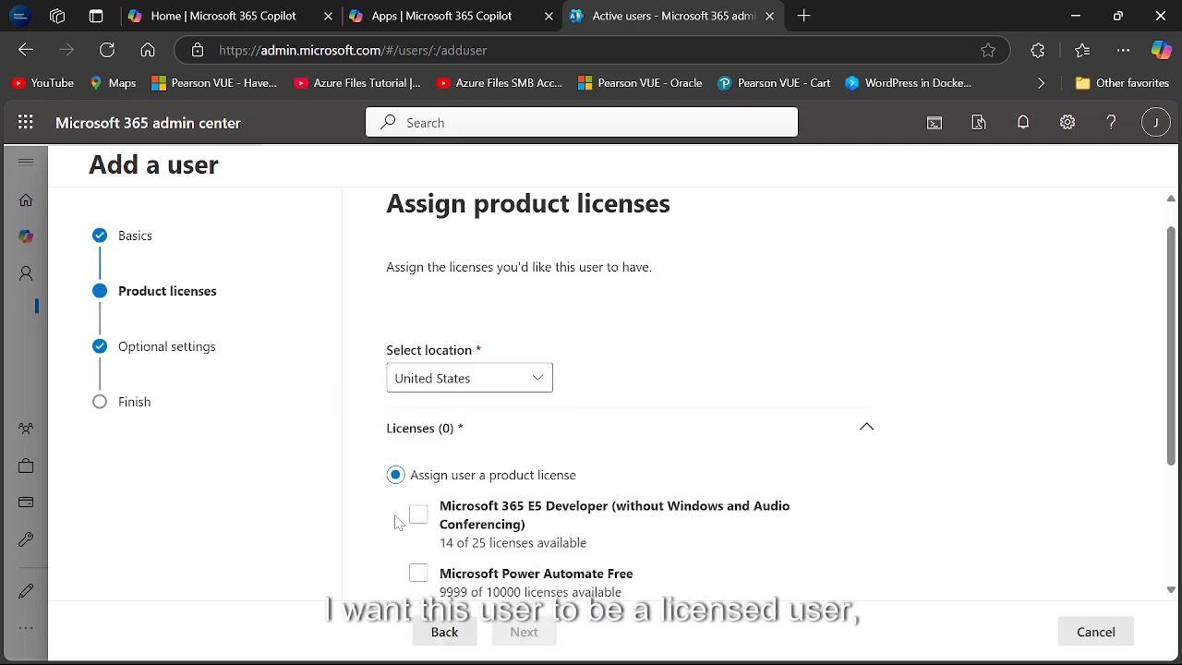
click(419, 515)
click(419, 516)
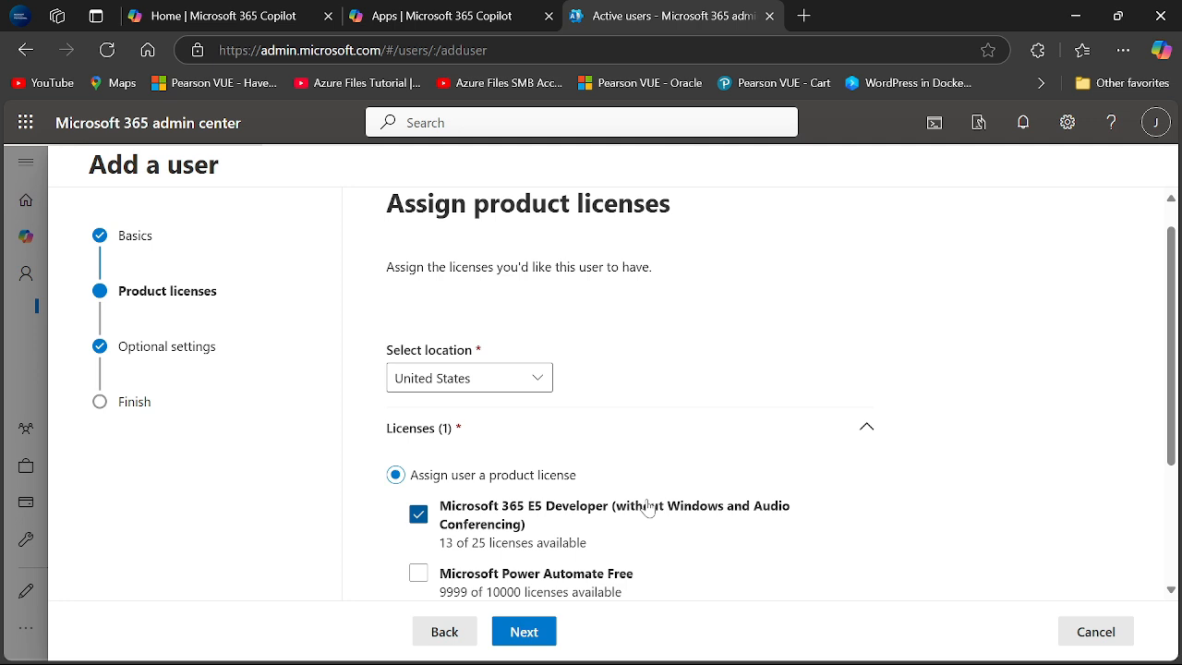
click(544, 640)
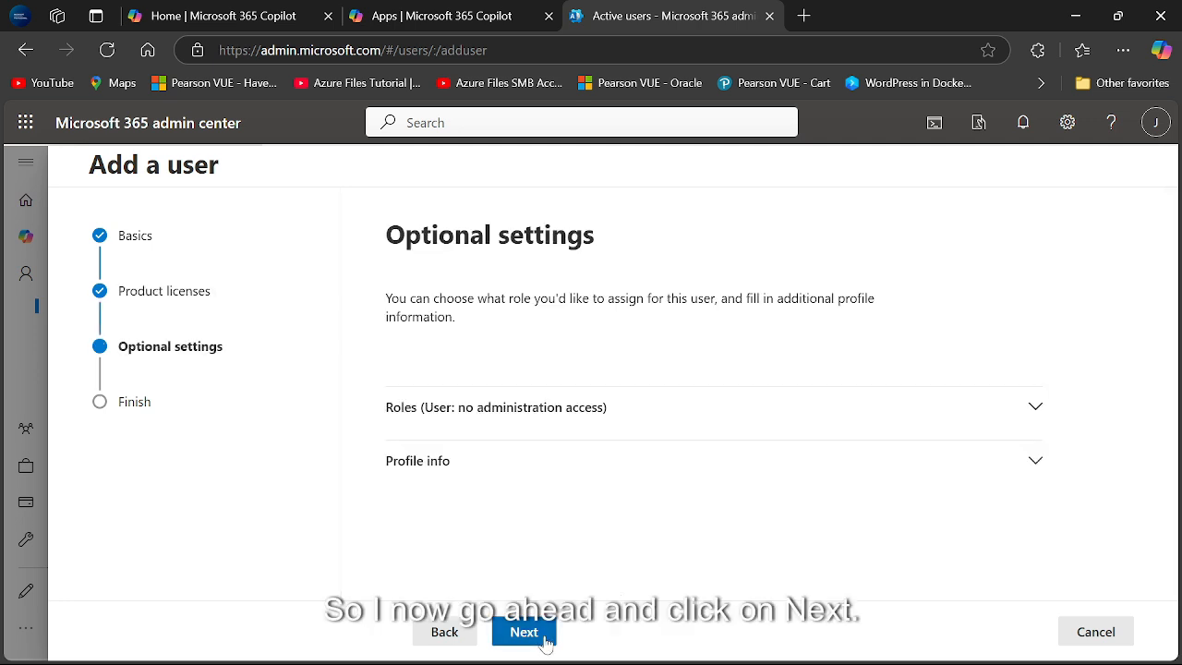
Step: Grant admin center access with the User Administrator role, briefly trying Global Administrator first
click(616, 435)
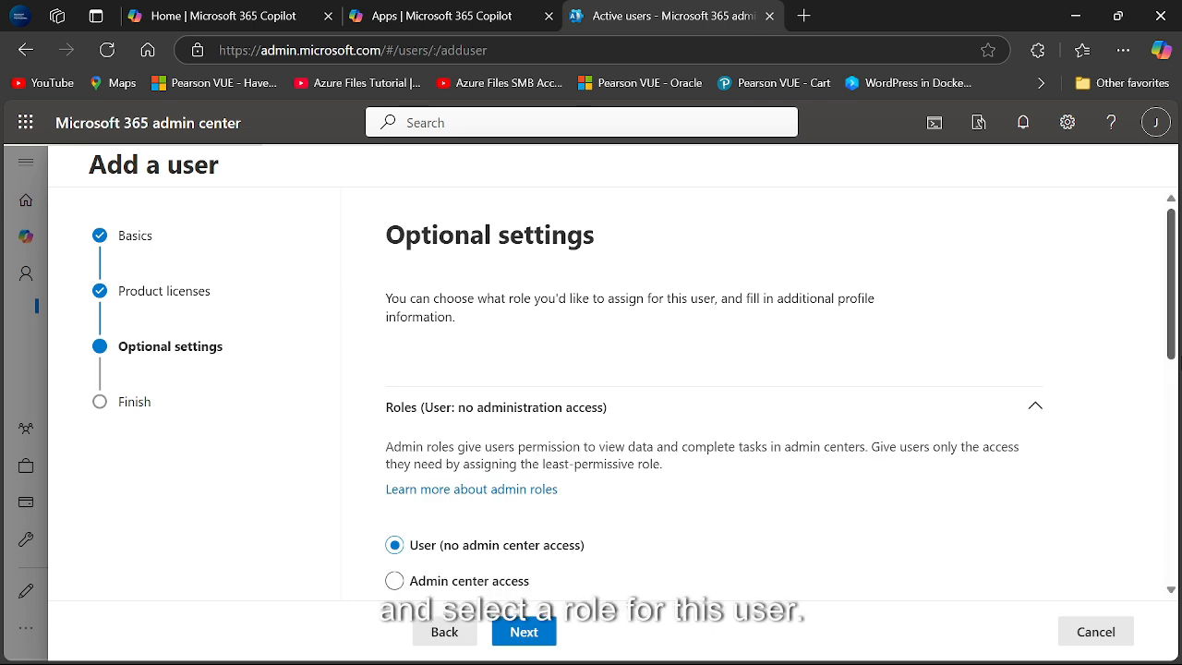
scroll(1177, 404, down, 3)
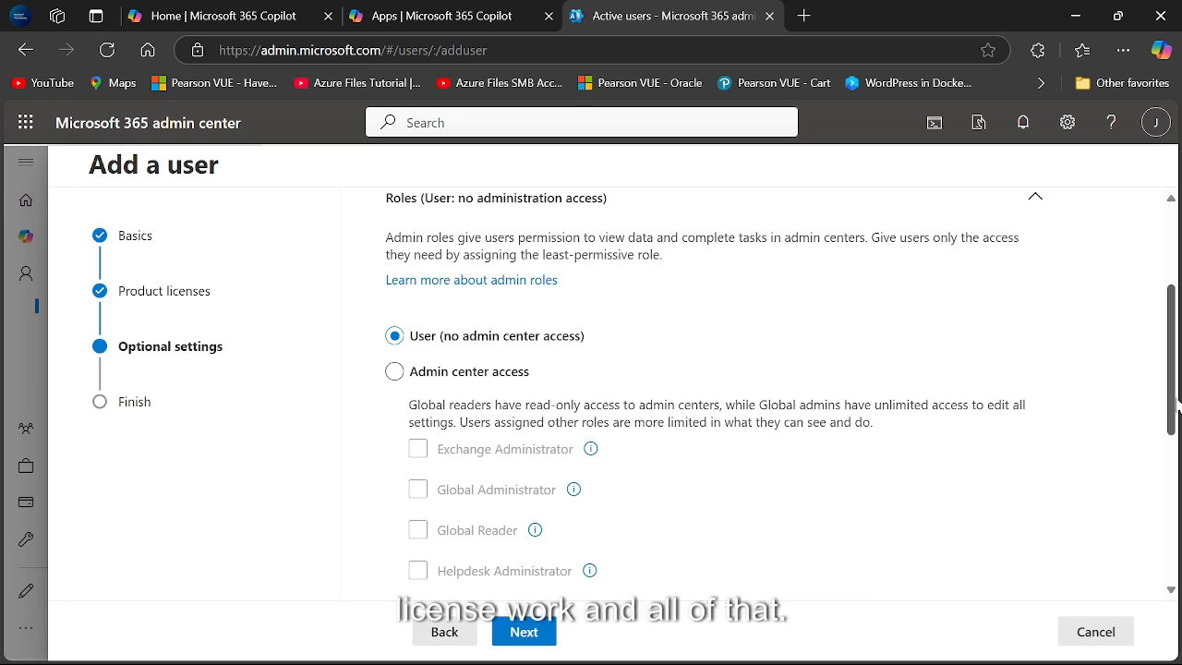
click(396, 372)
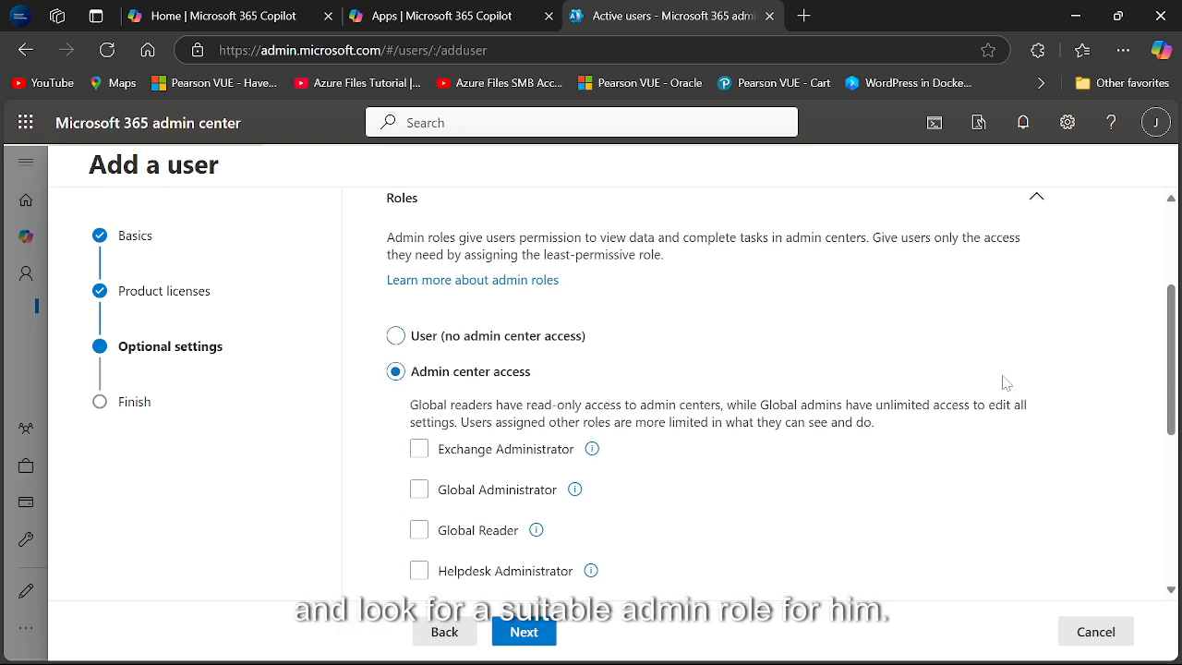
scroll(702, 388, down, 3)
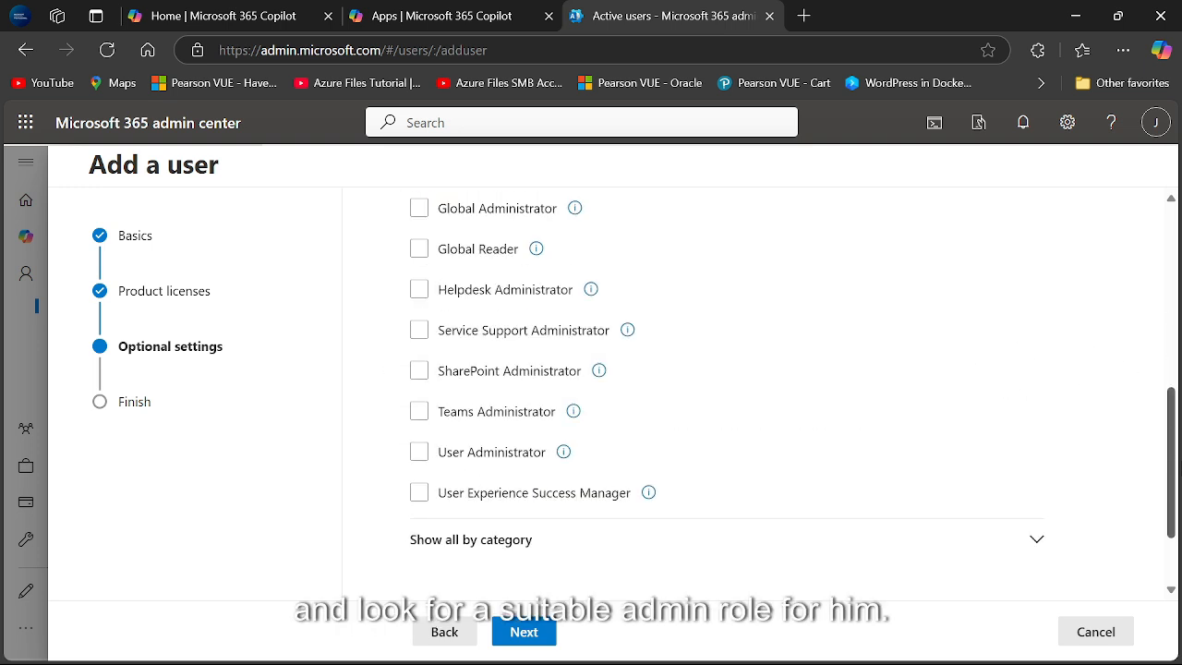
scroll(701, 388, up, 1)
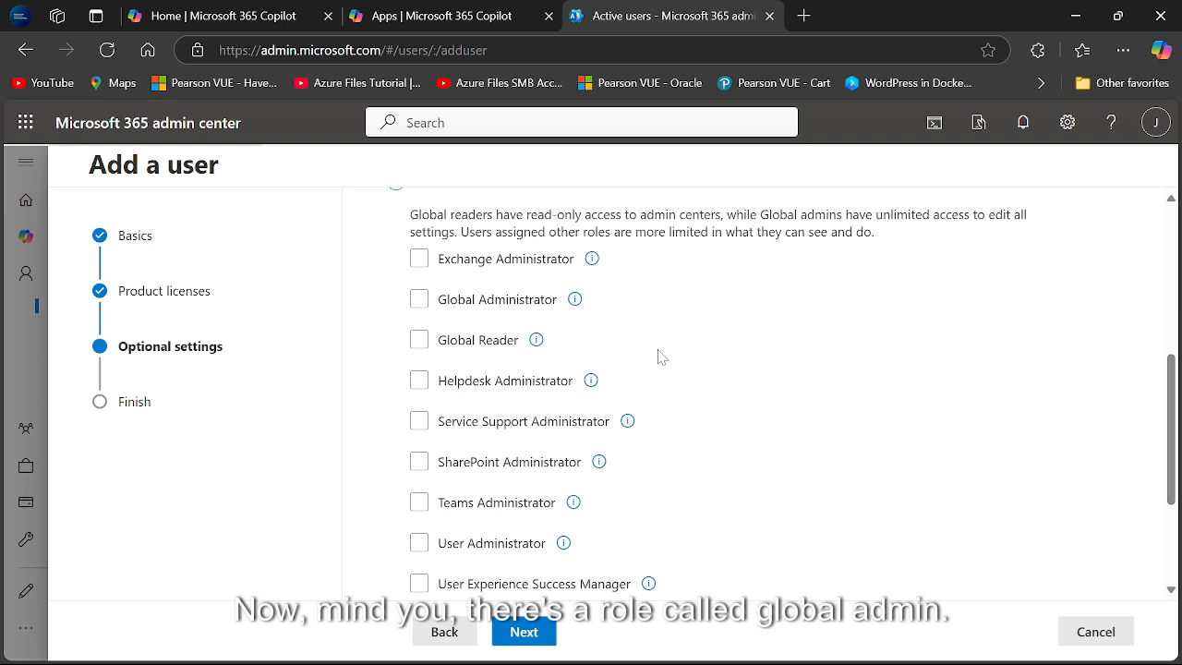
click(449, 295)
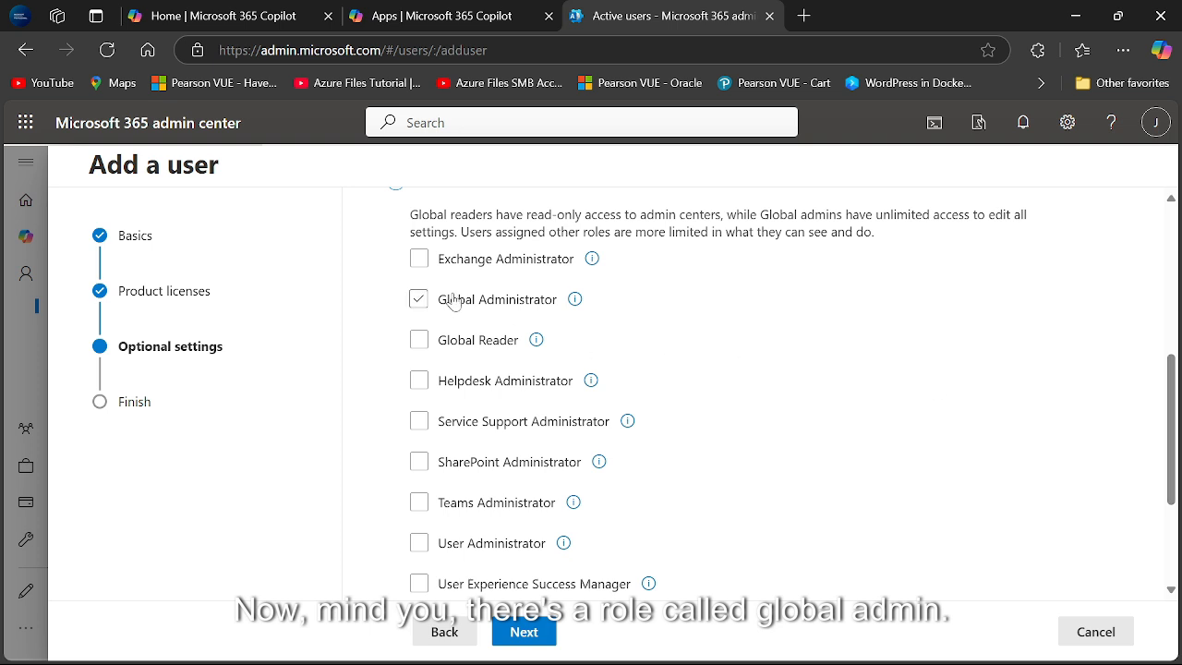
click(557, 301)
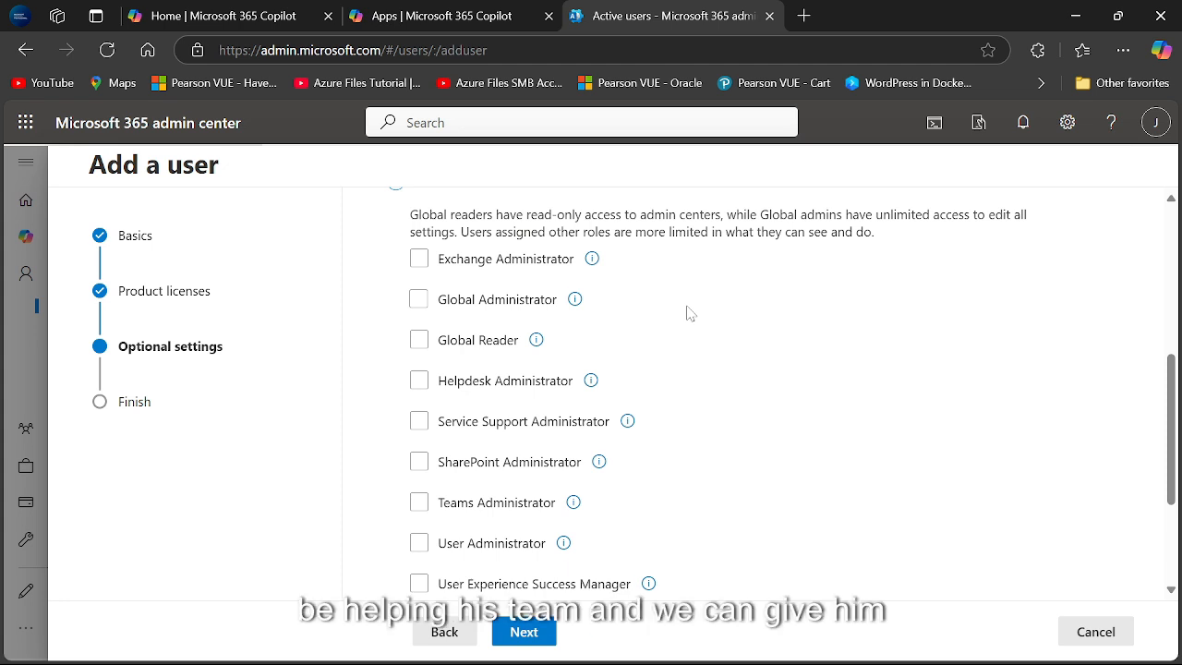
click(418, 544)
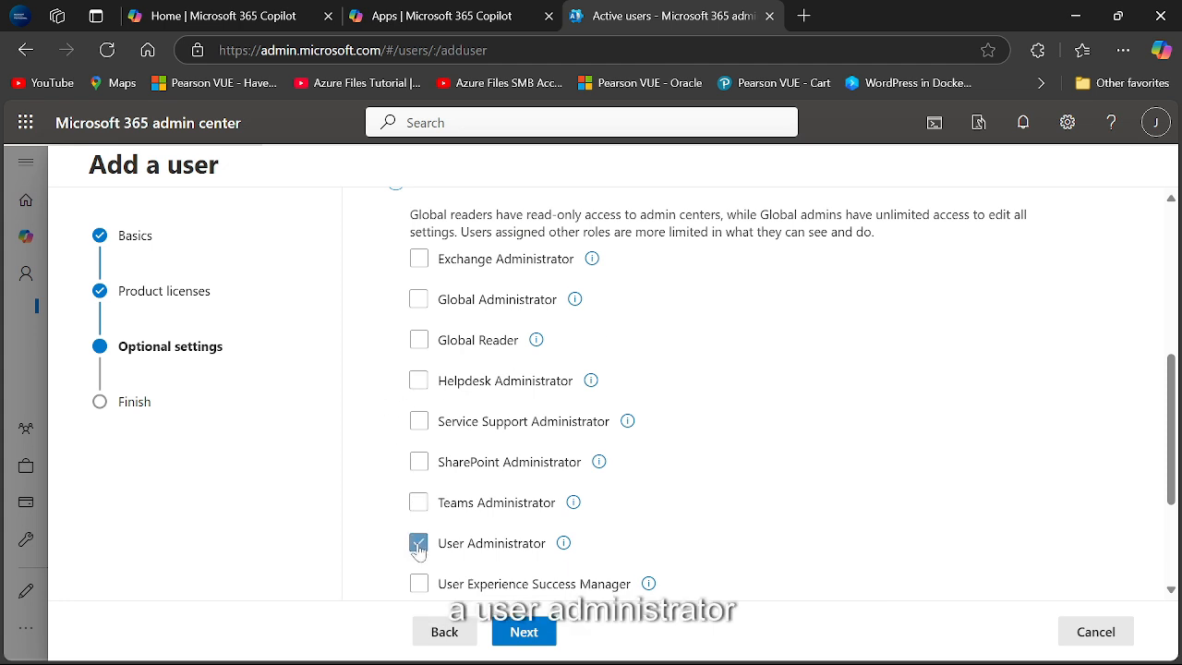
Step: Tick Service Support, SharePoint and Teams Administrator roles, then untick all three
mouse_move(564, 545)
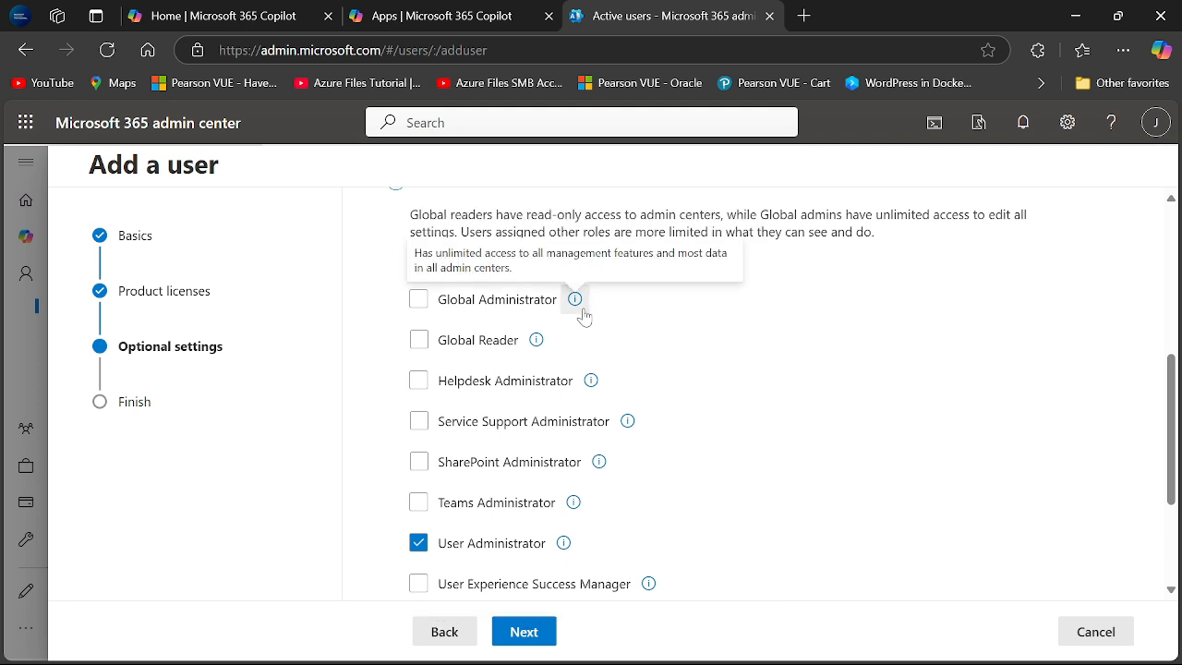
mouse_move(539, 344)
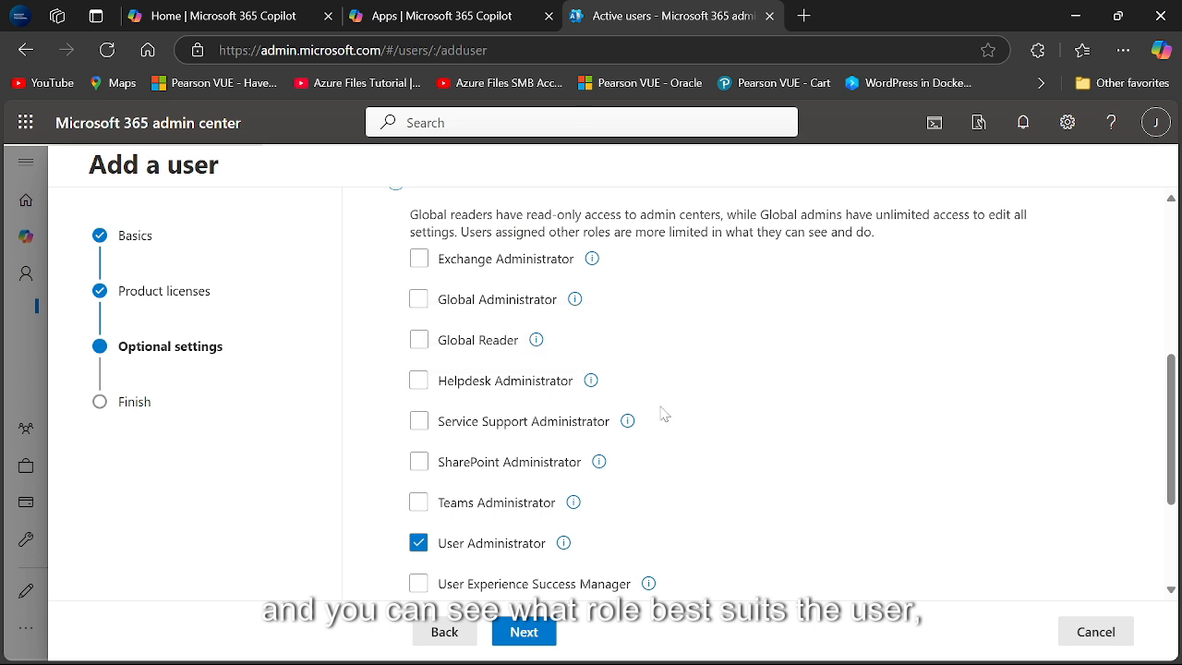
mouse_move(620, 419)
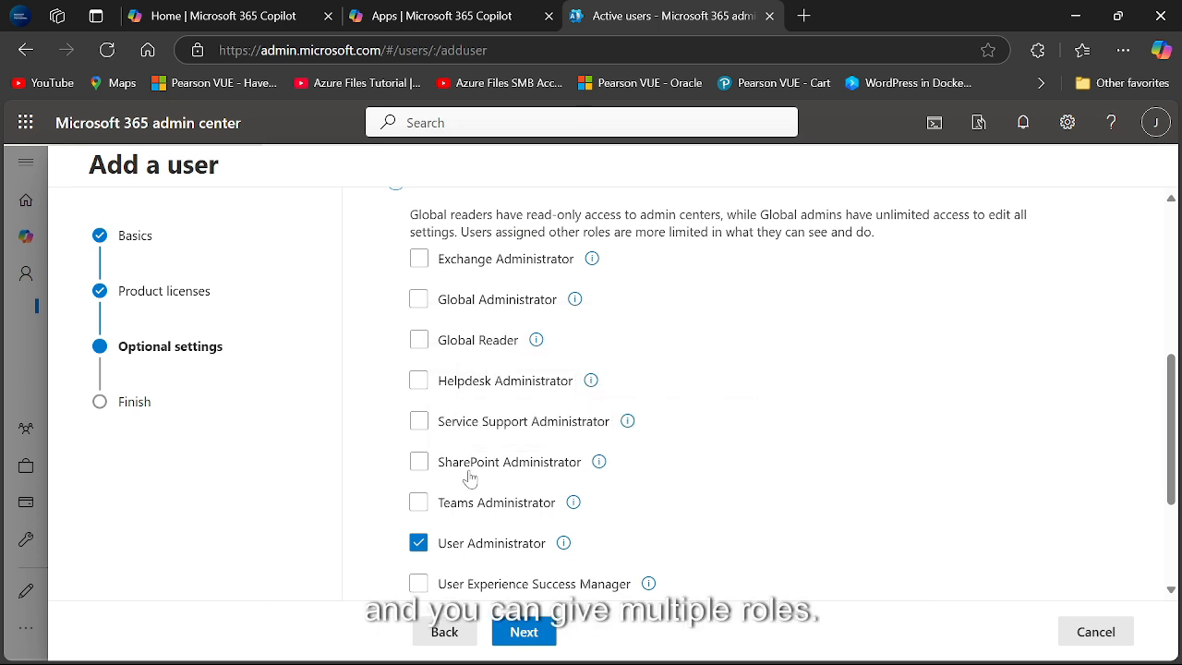
click(425, 421)
click(418, 462)
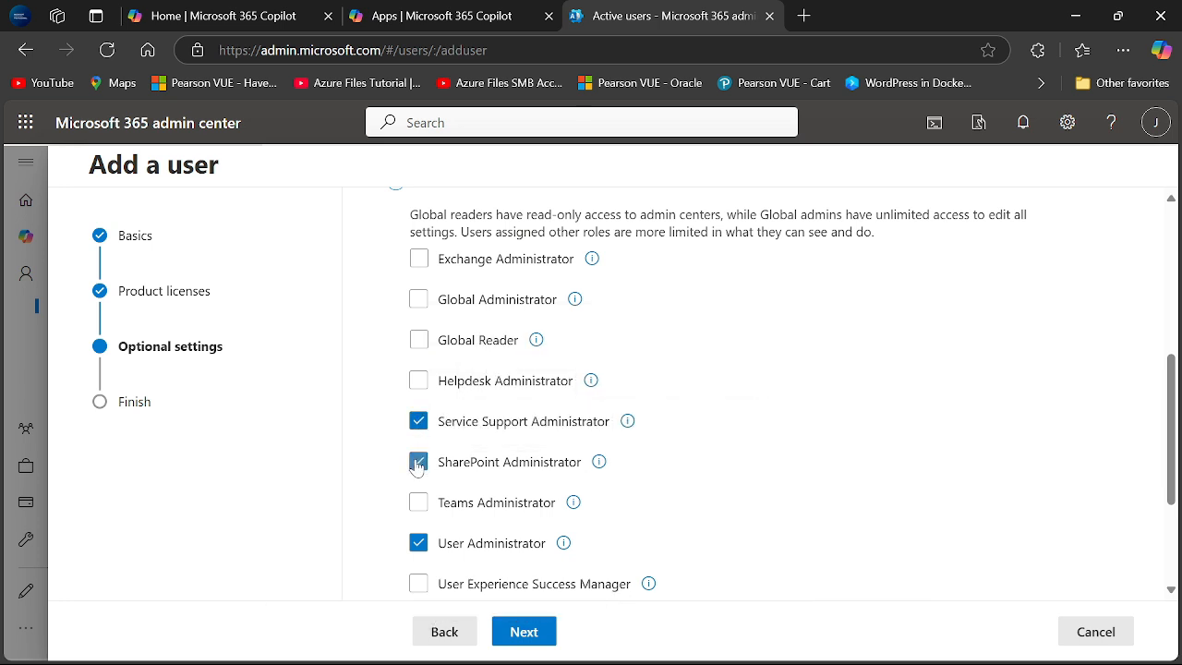
click(414, 512)
click(417, 508)
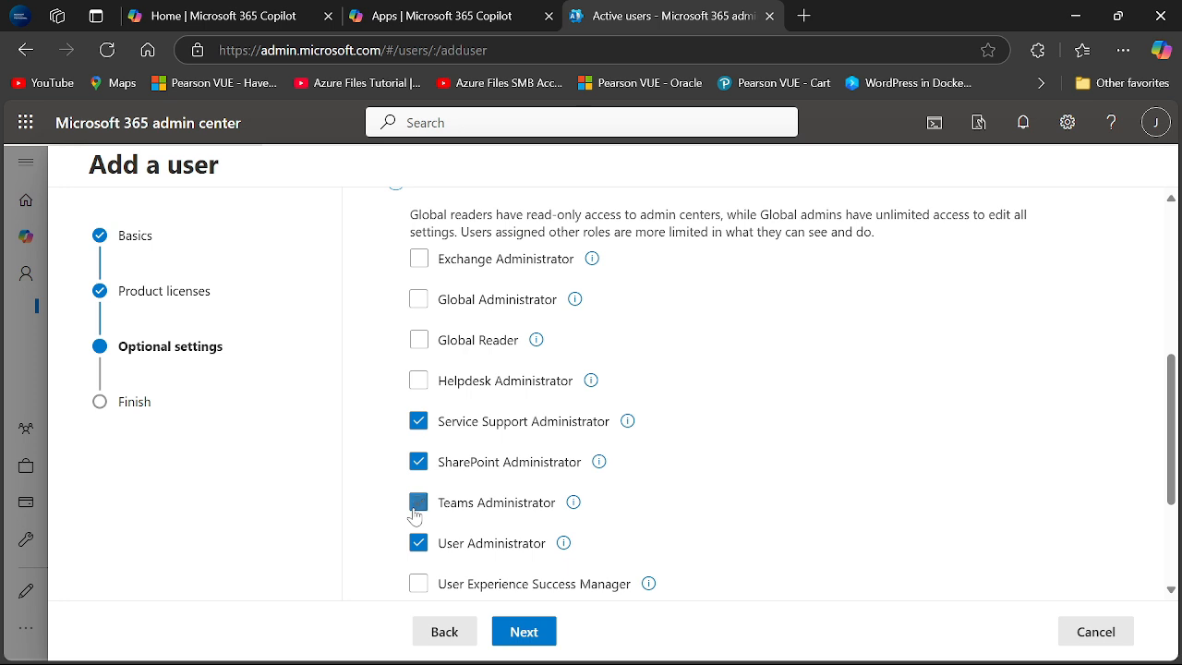
click(414, 466)
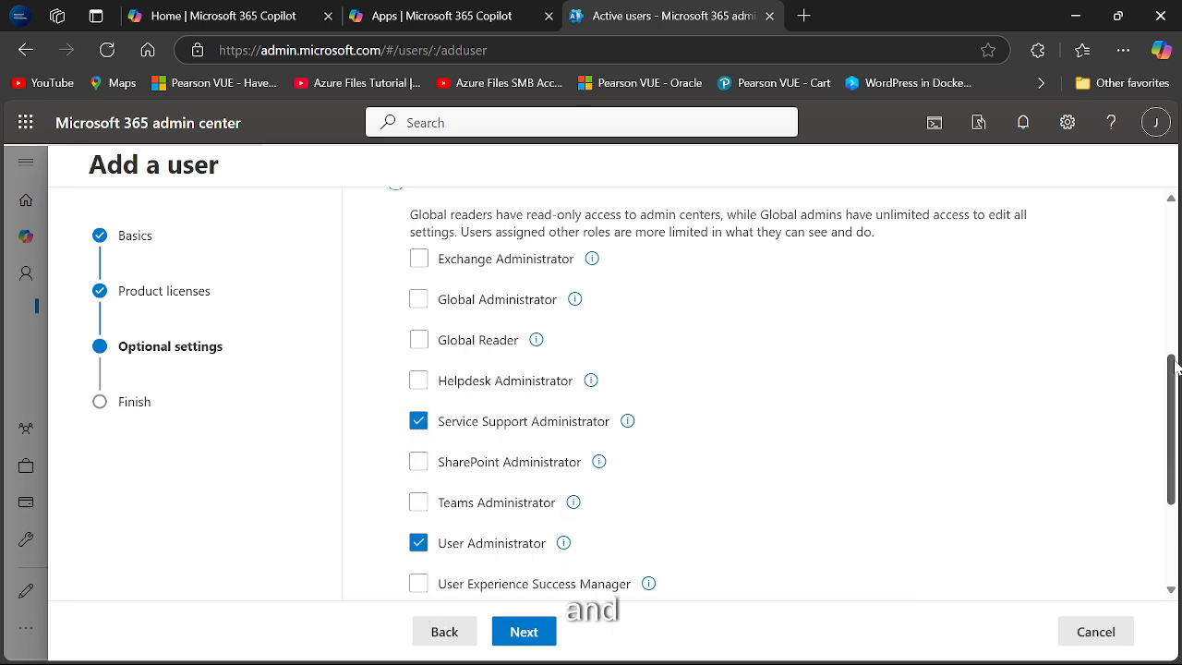
scroll(734, 229, down, 2)
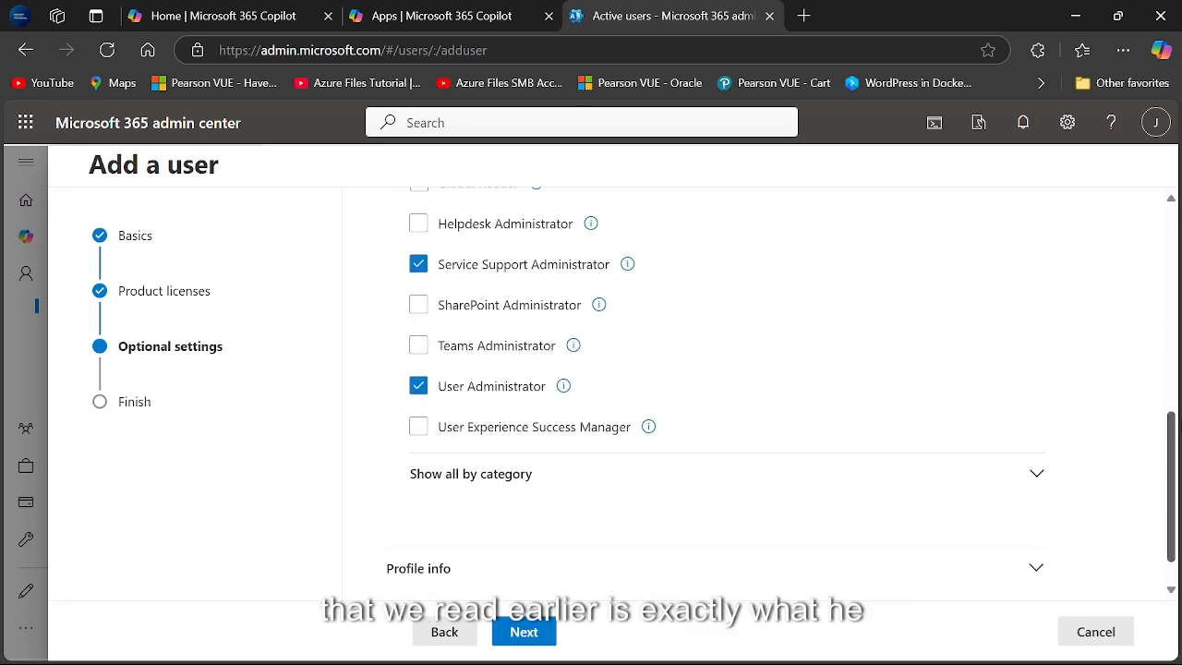
click(418, 265)
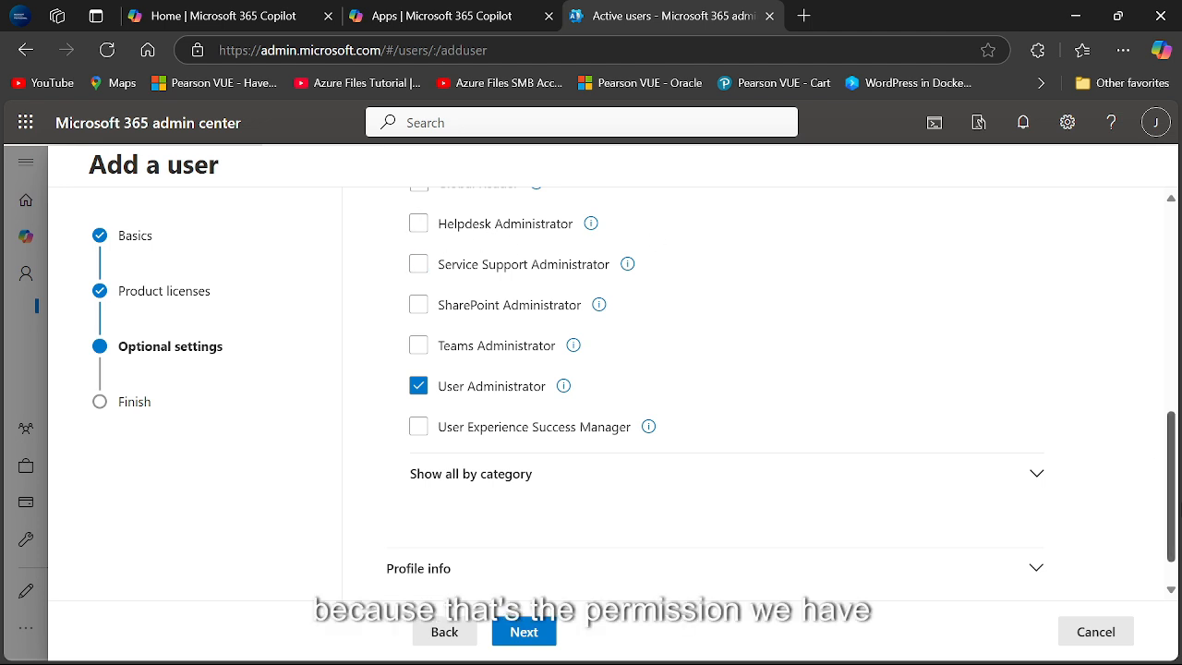
scroll(1171, 471, down, 1)
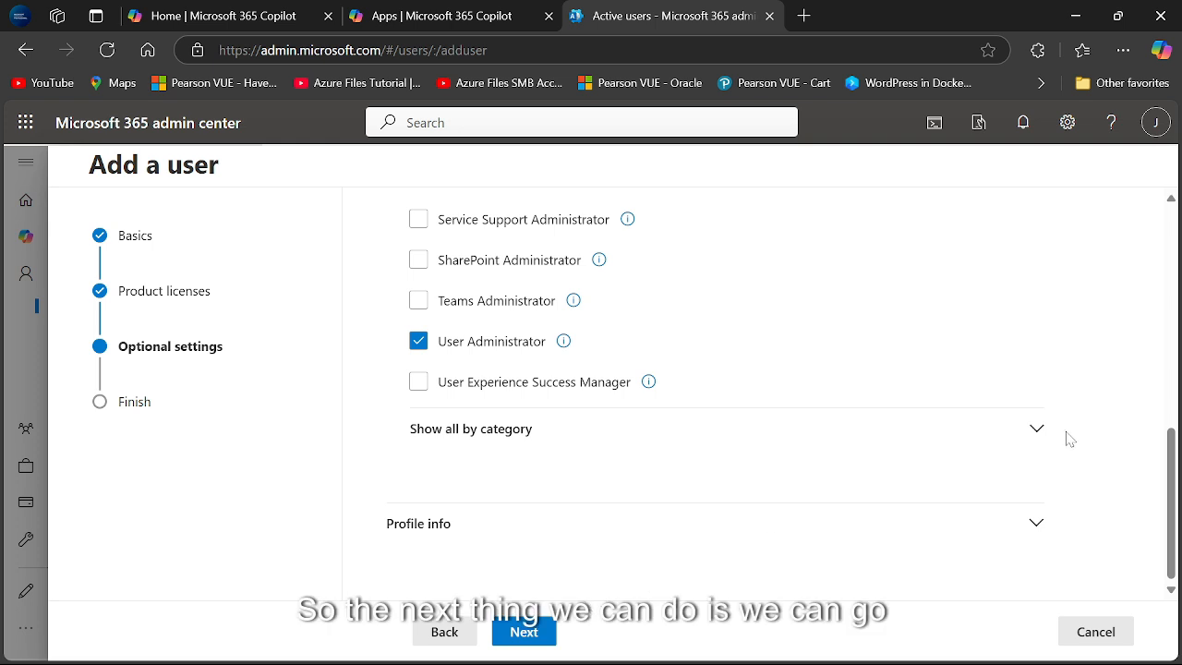
Step: Expand Profile info, toggle Show all by category, and scroll down to the address fields
click(1036, 526)
drag(1178, 416, 1177, 472)
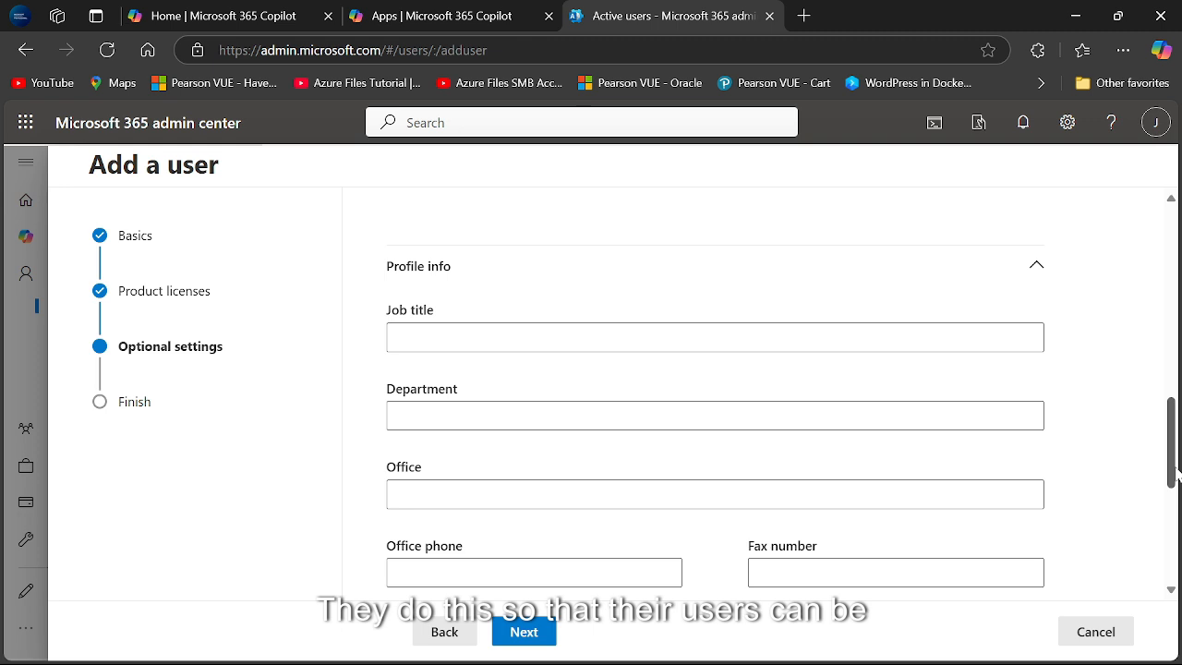
drag(1175, 473, 1172, 440)
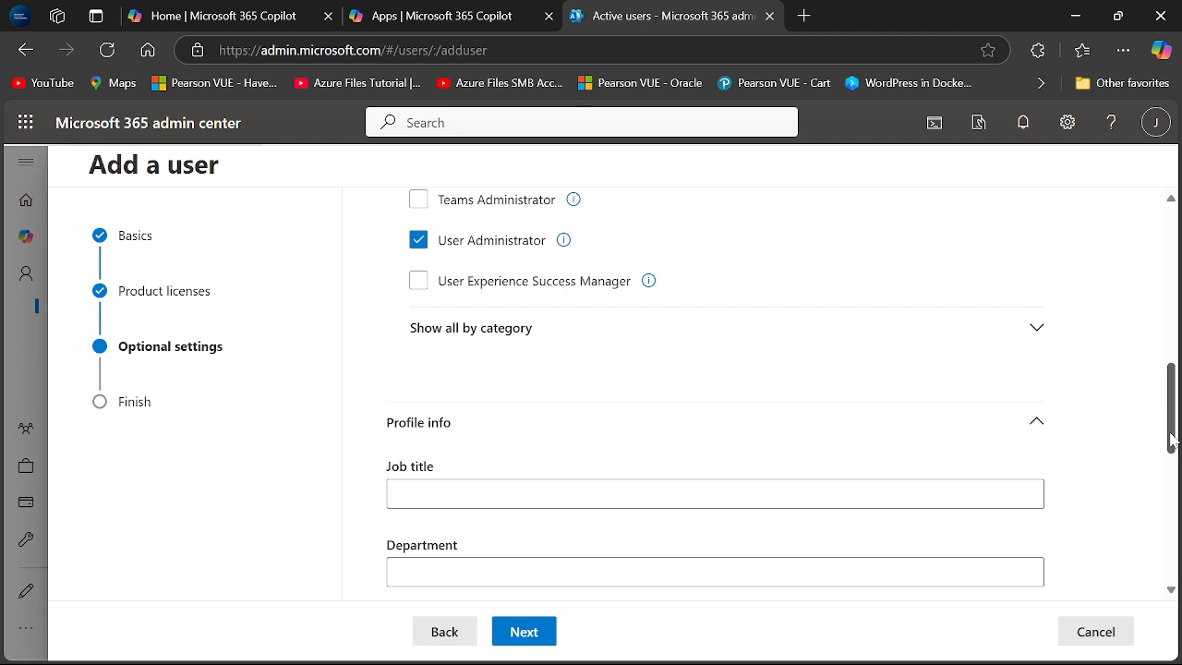
click(739, 343)
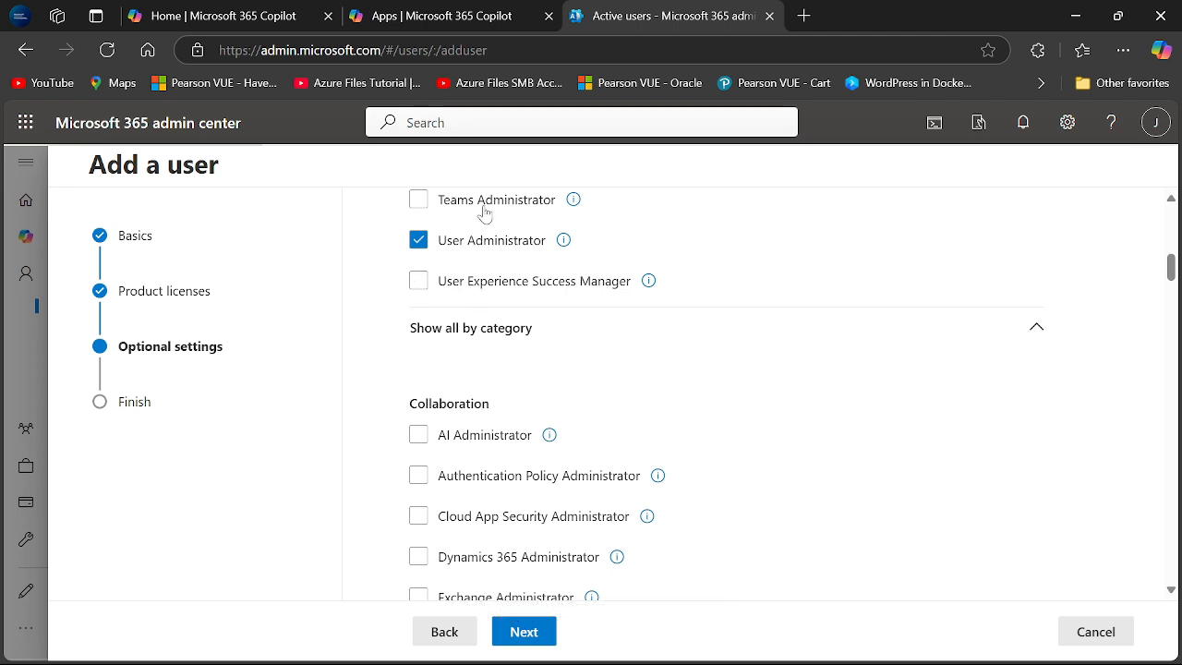
click(1030, 343)
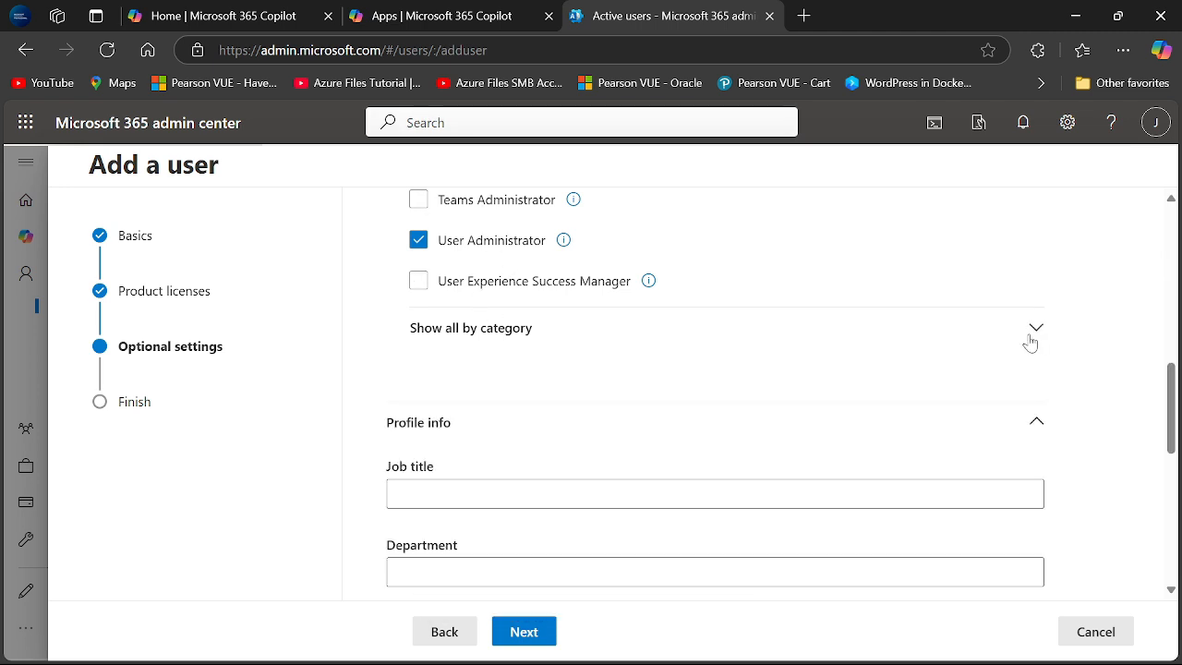
drag(1172, 394, 1173, 514)
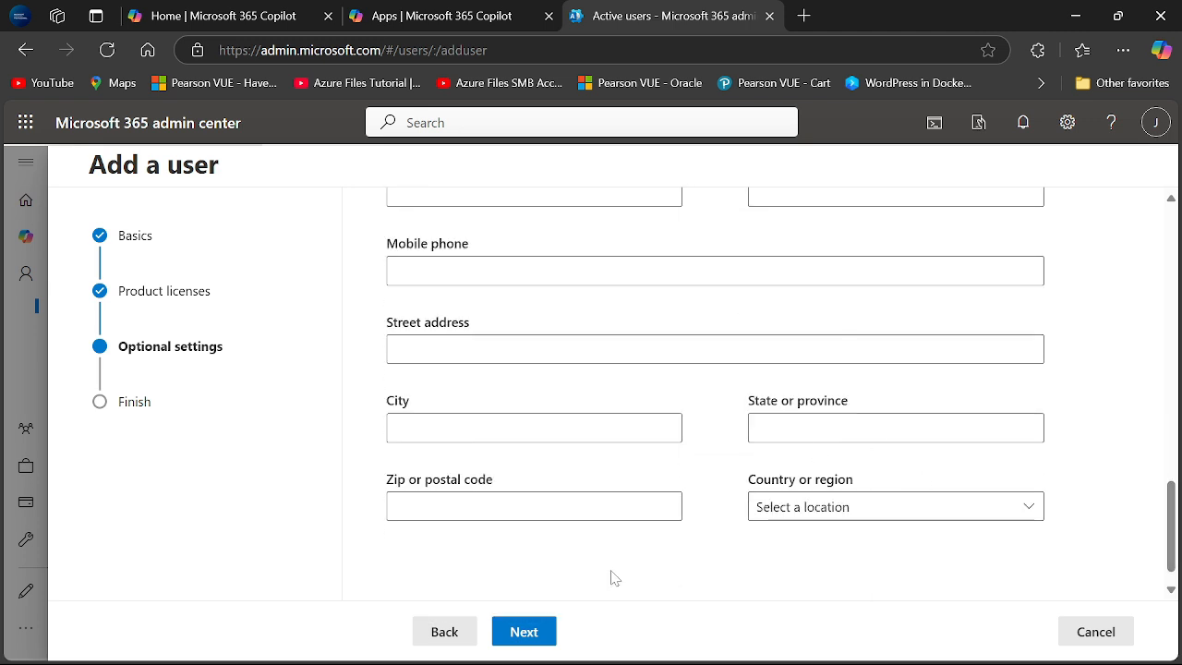
Step: Review the new user's settings on Review and finish and complete the user creation
click(535, 631)
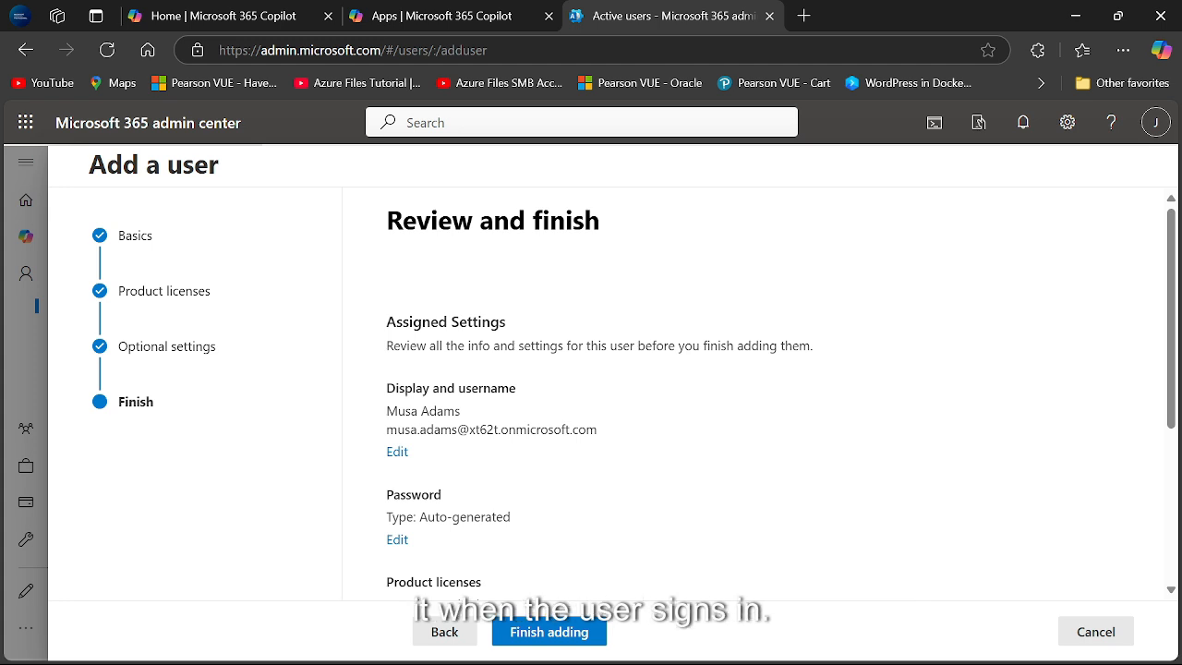
click(553, 631)
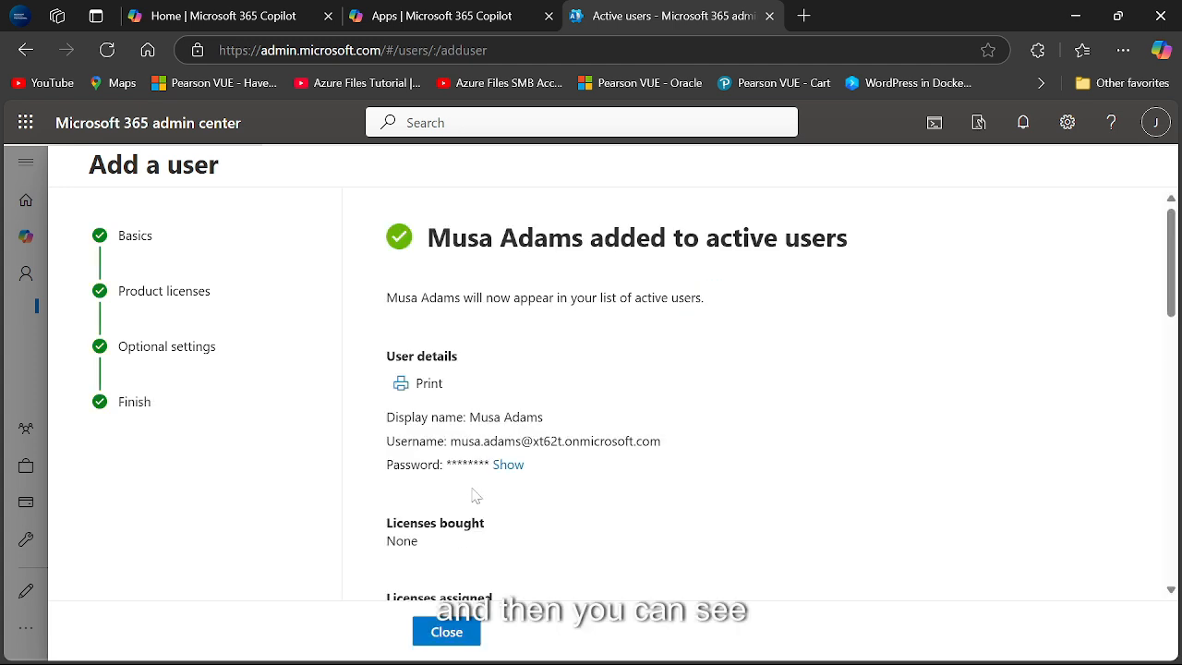
Step: Reveal the new user's auto-generated password, select it and copy it
click(503, 465)
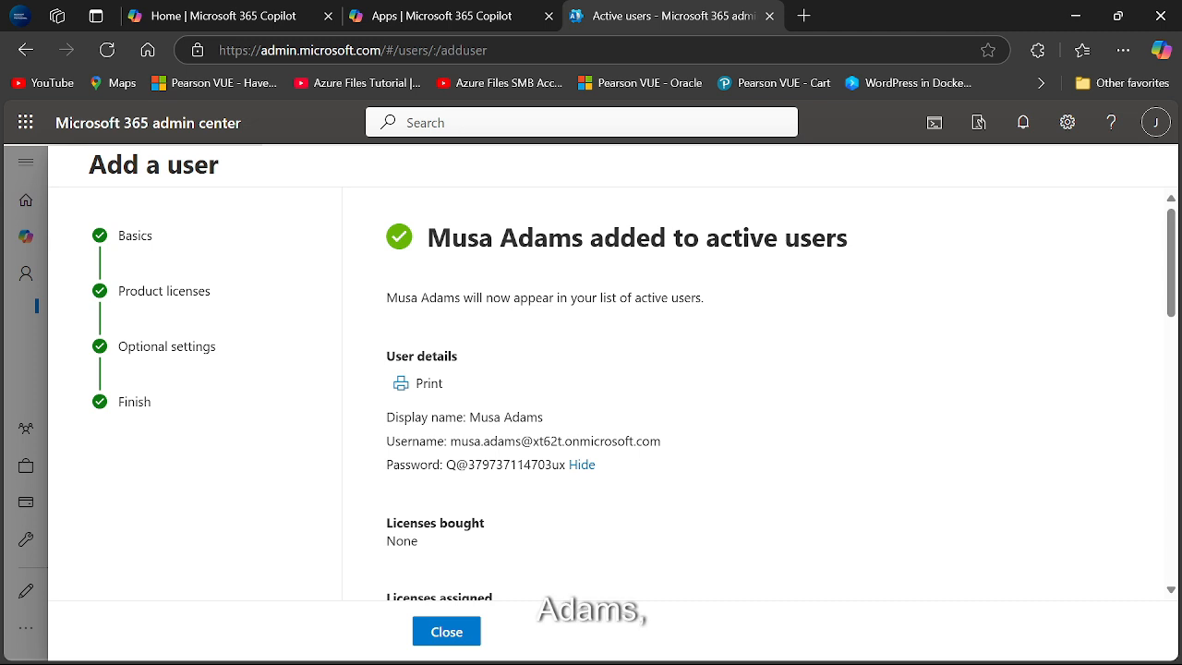
drag(450, 441, 666, 450)
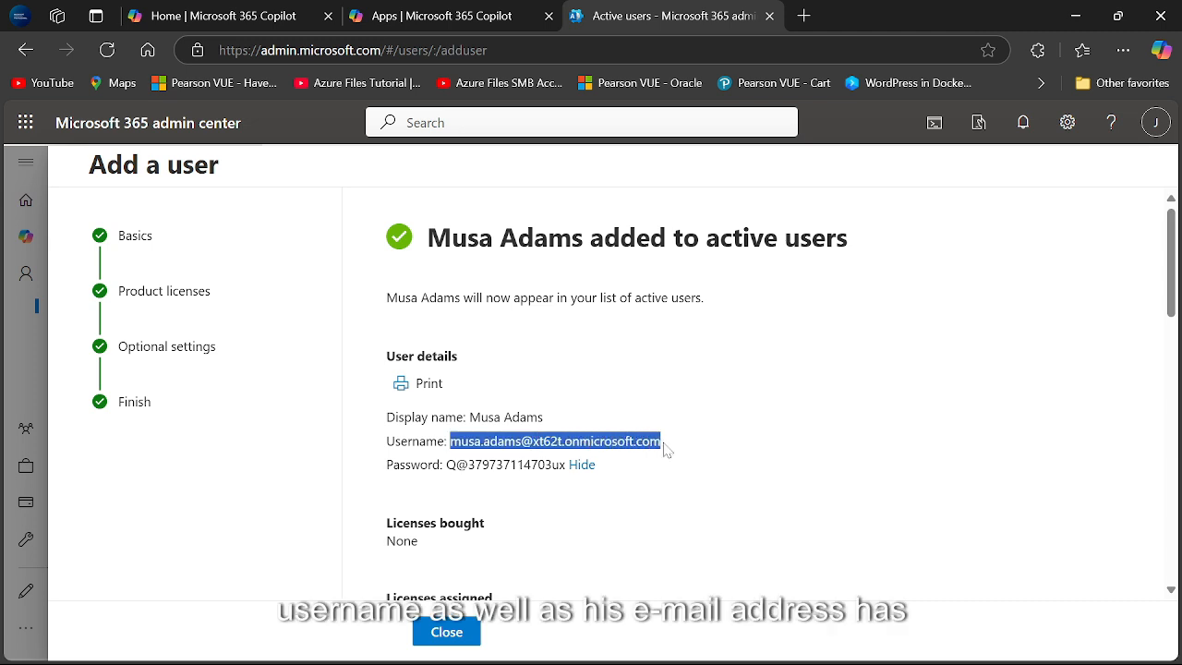
click(447, 463)
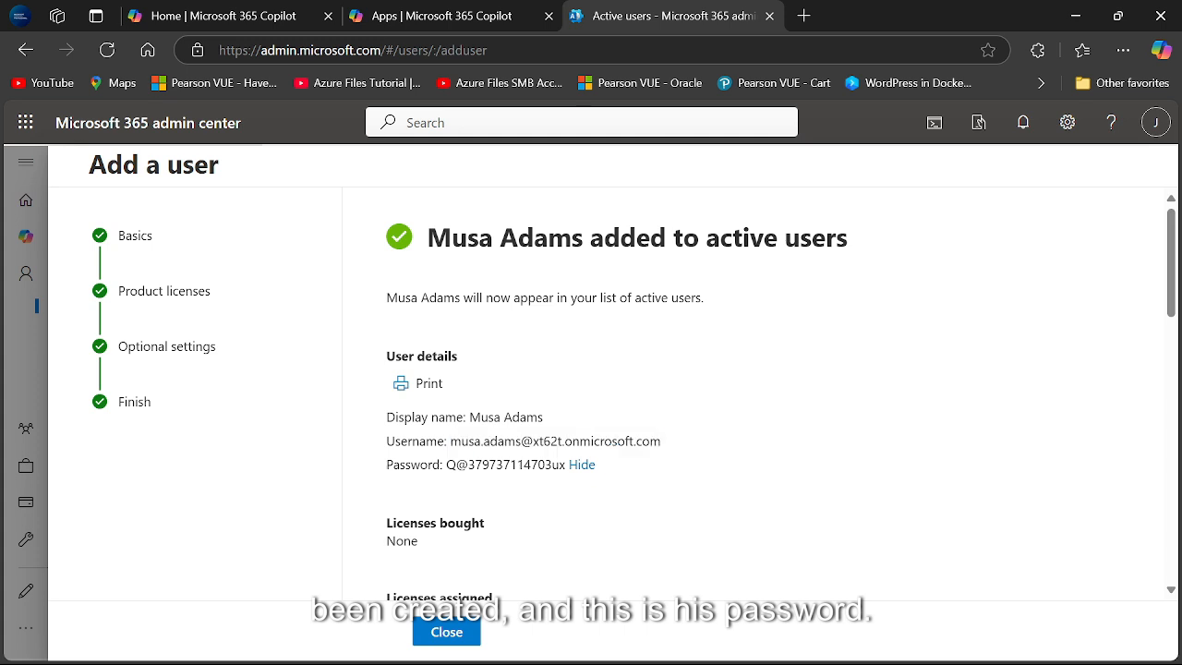
drag(446, 463, 672, 450)
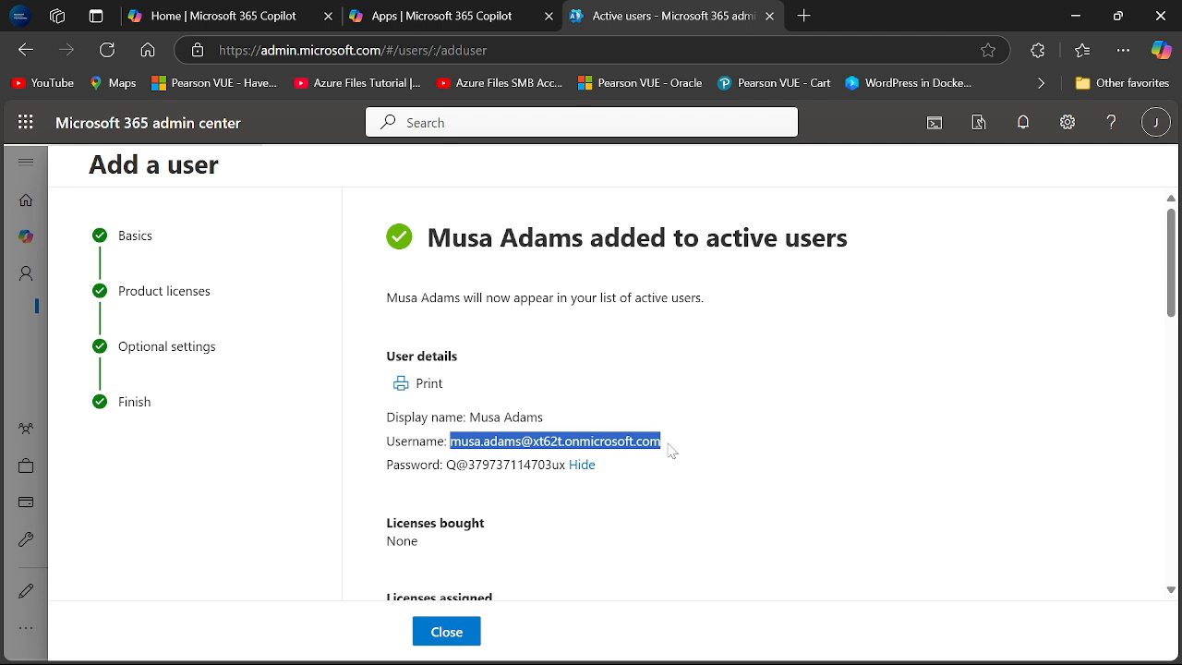
click(563, 466)
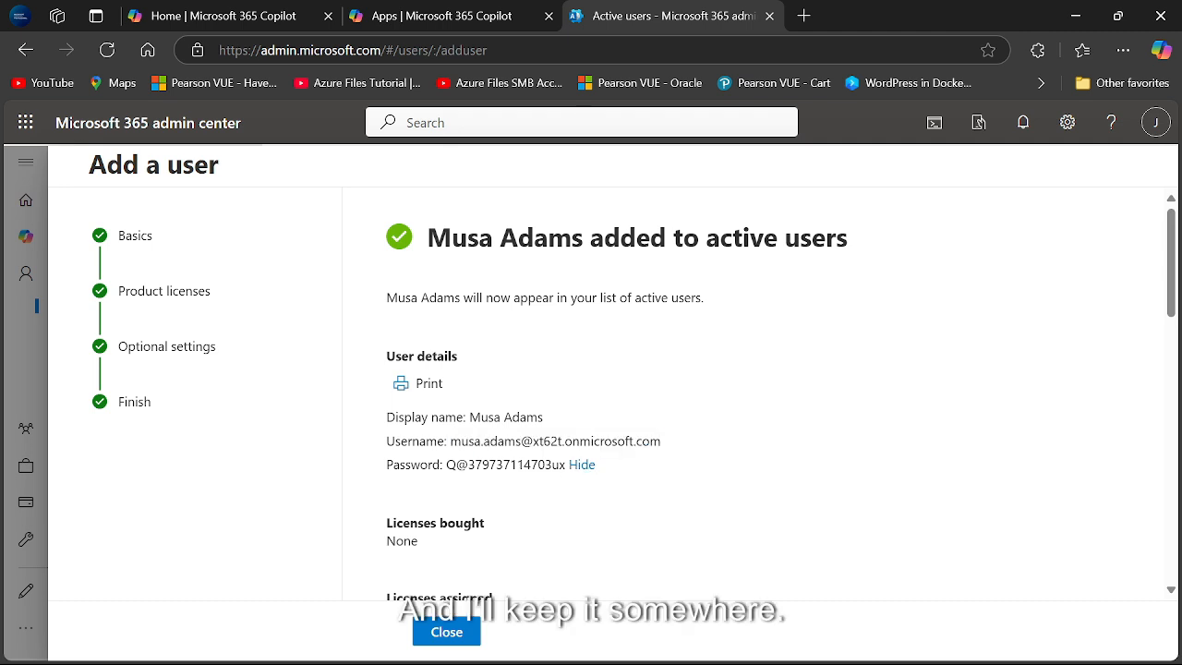
drag(565, 465, 446, 466)
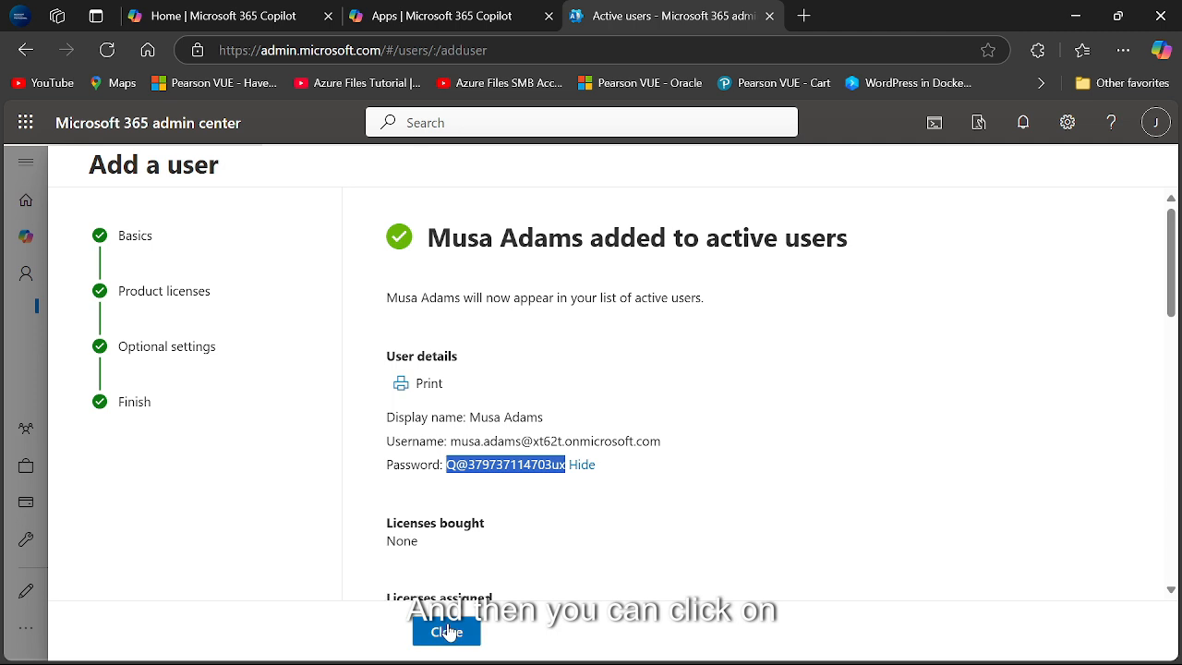
key(super+v)
click(955, 435)
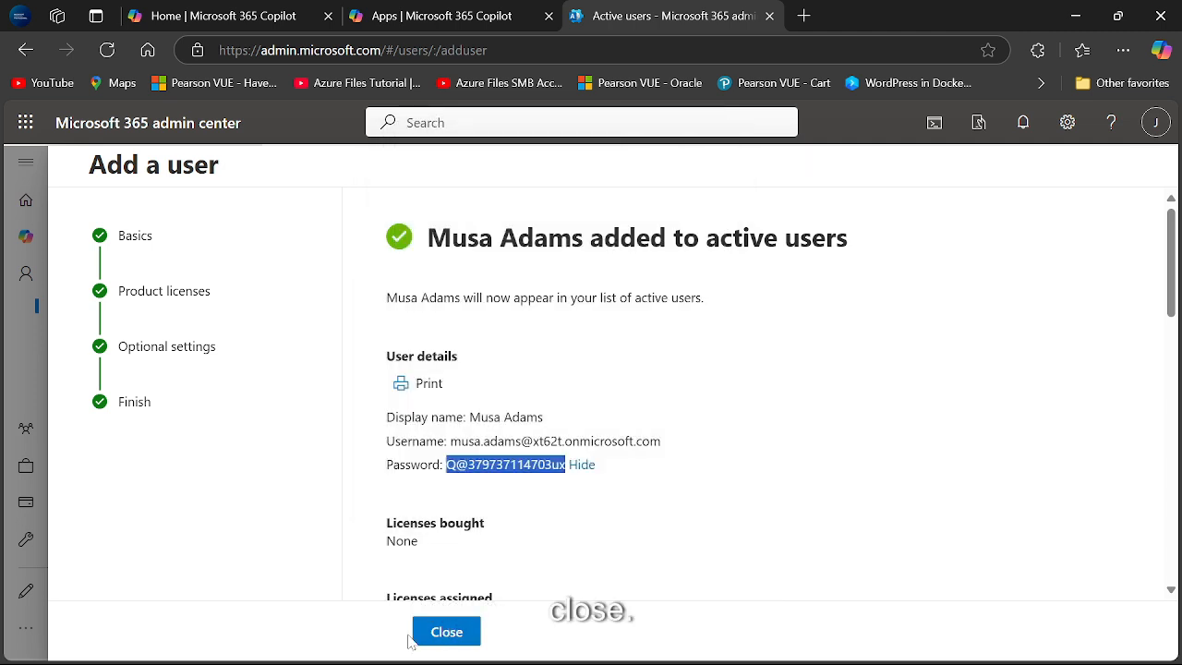
Step: Close the confirmation, open Add multiple users, and scroll through its list of users form
click(447, 632)
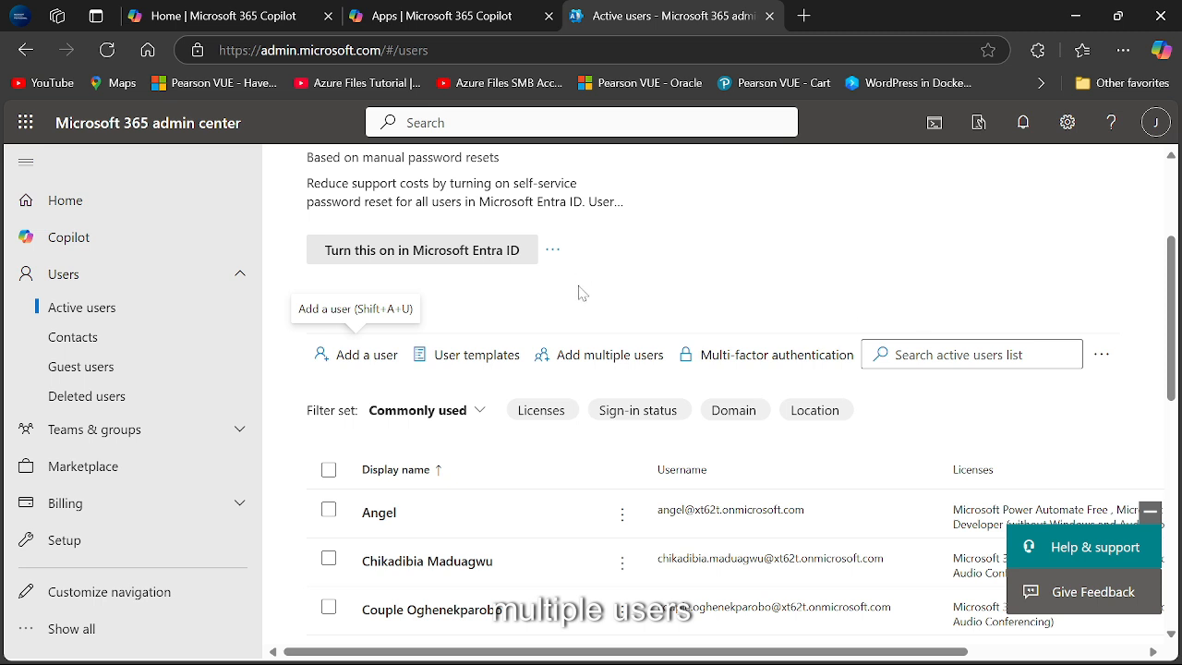
click(614, 365)
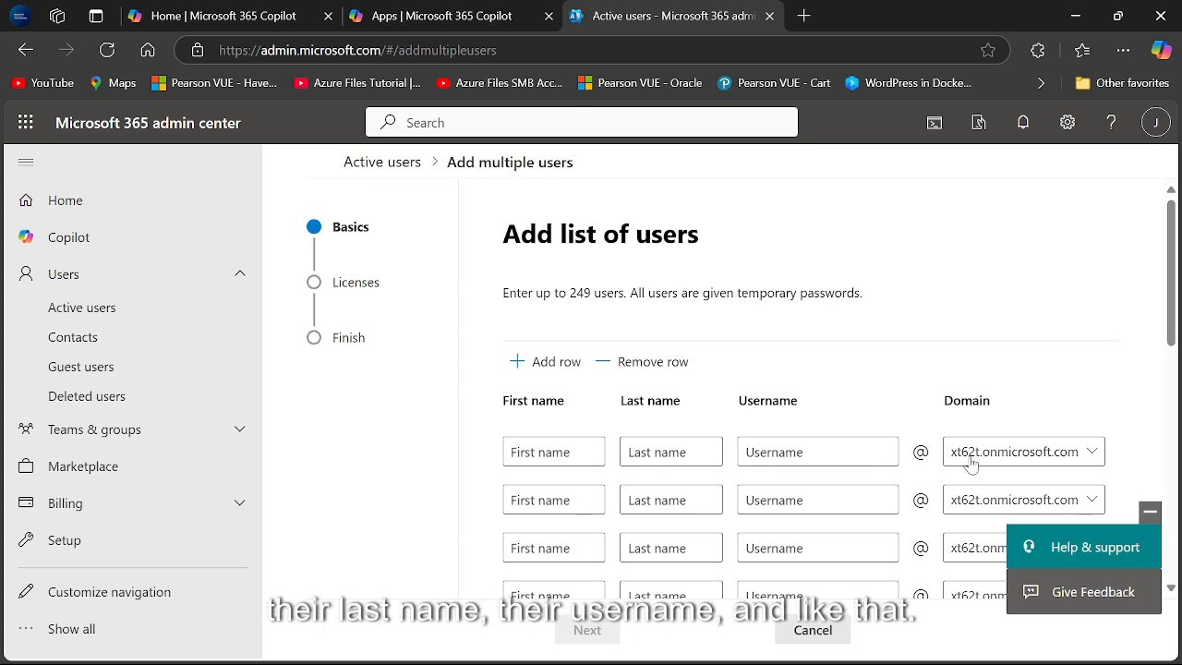
scroll(1158, 358, down, 3)
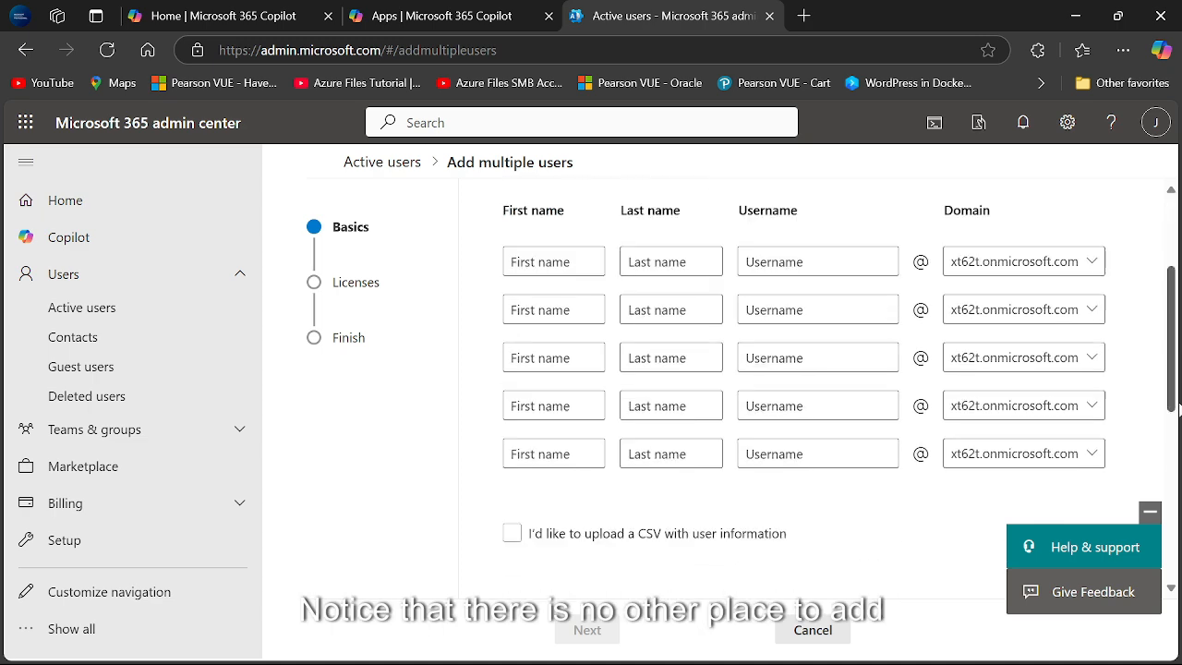
scroll(1159, 358, up, 2)
scroll(1159, 358, up, 1)
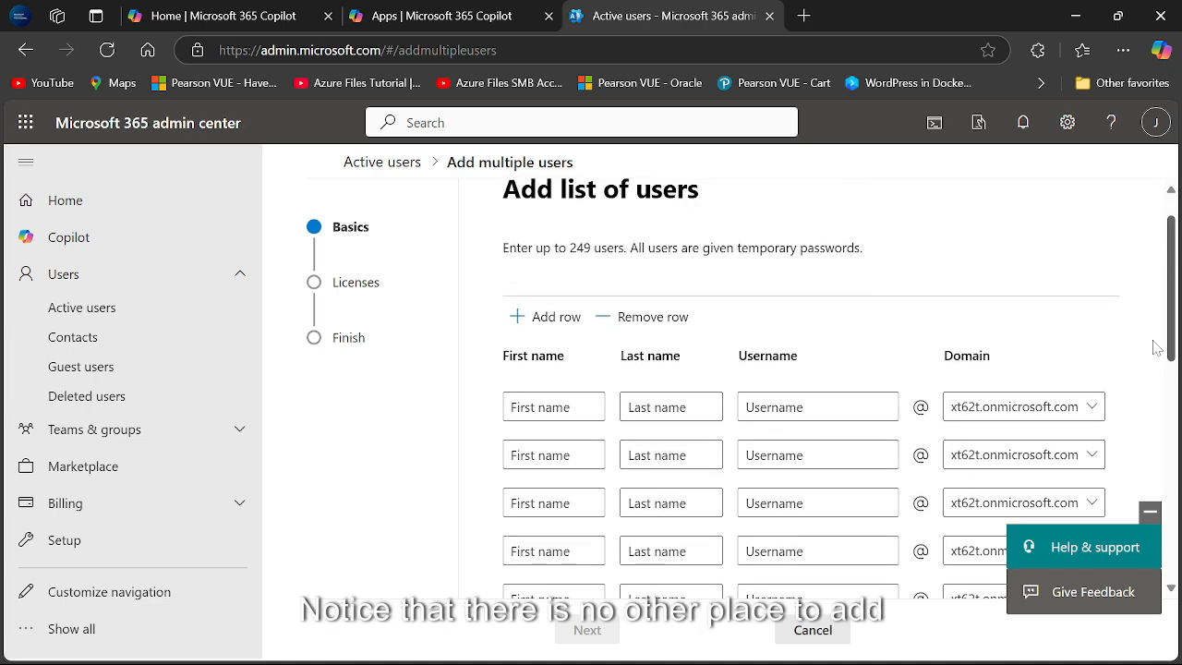
scroll(1169, 397, down, 3)
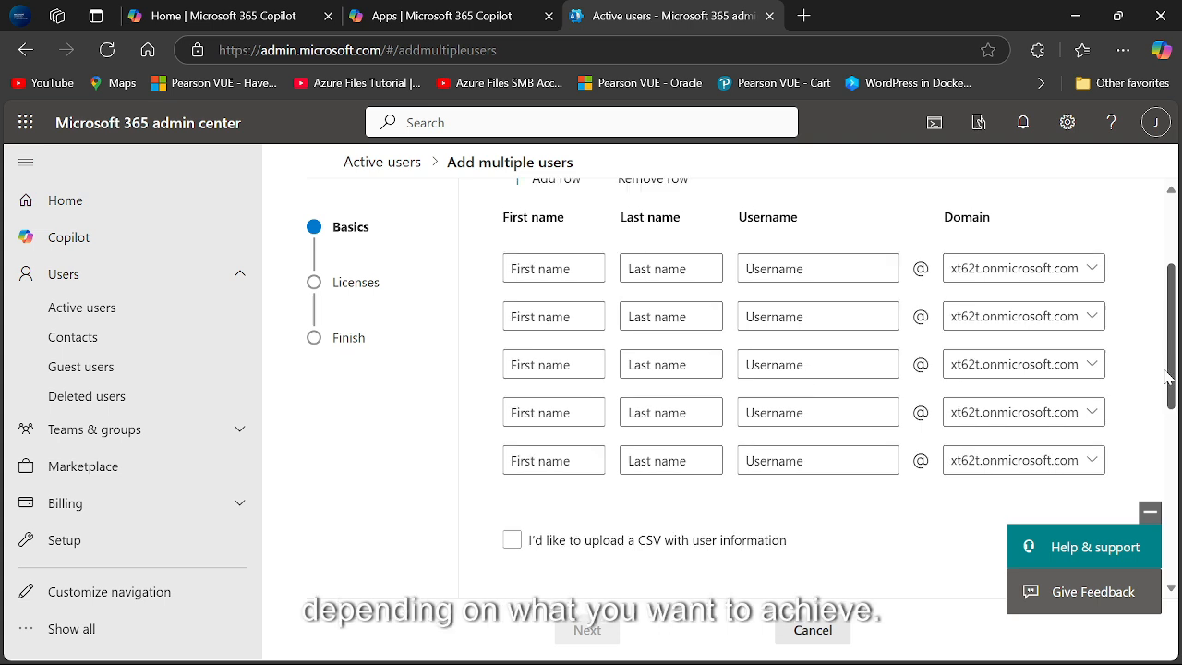
scroll(494, 449, up, 2)
Step: Fill in the first user's first name, last name and username on xt62t.onmicrosoft.com
click(554, 426)
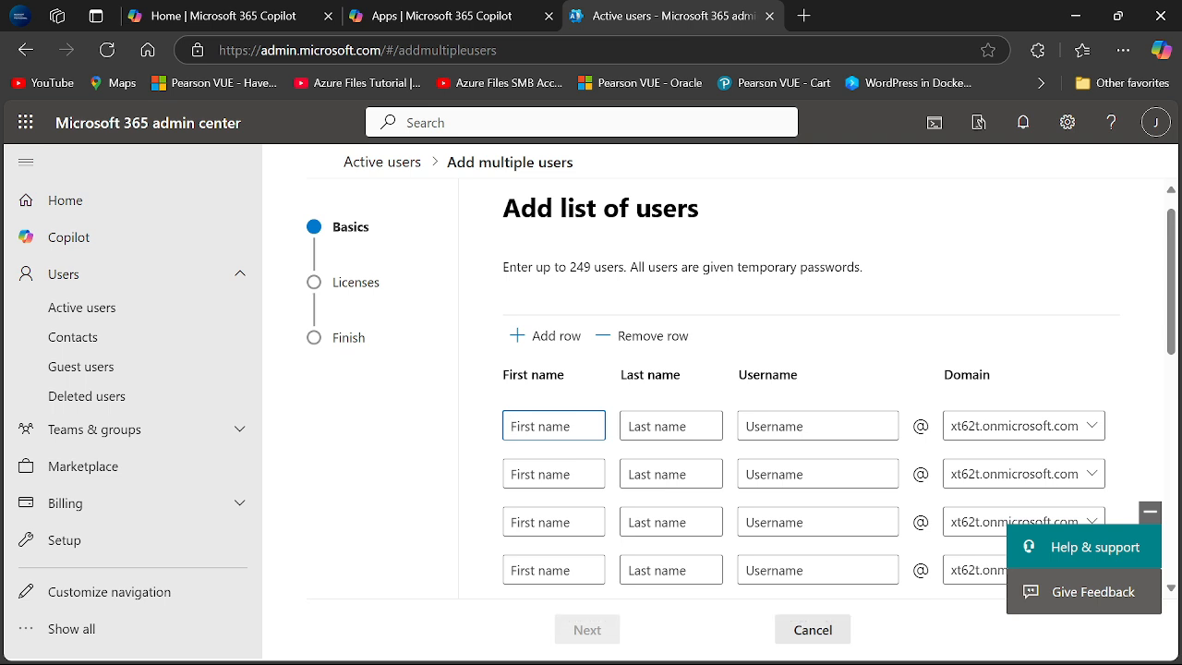
text(Regina)
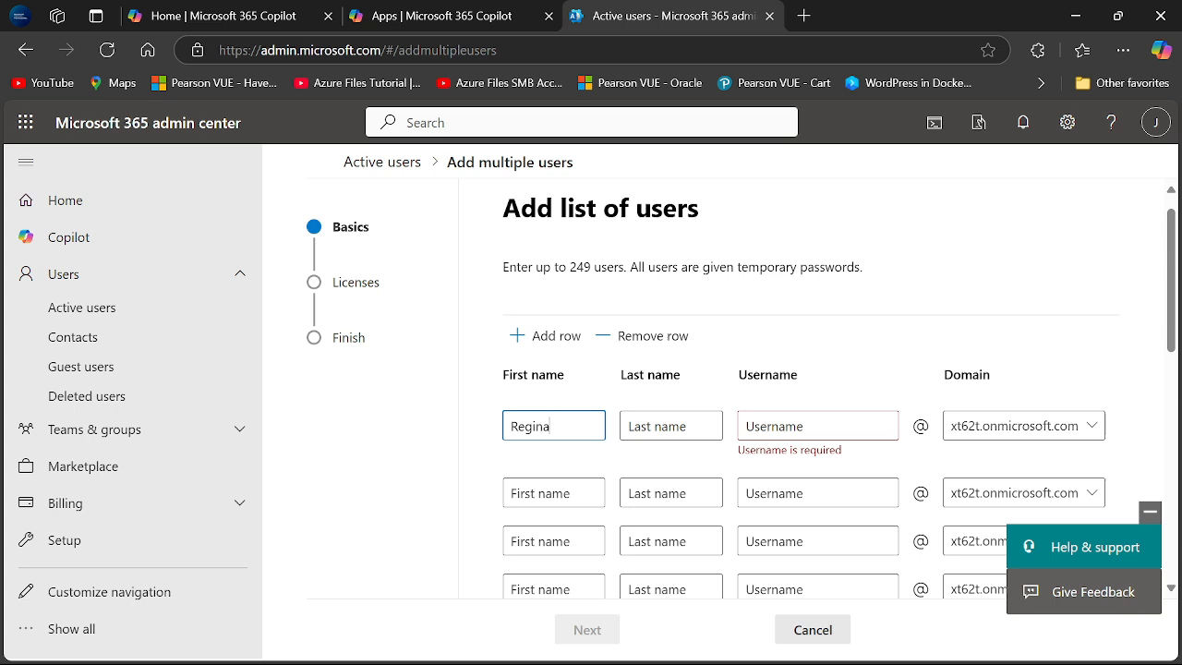
key(Tab)
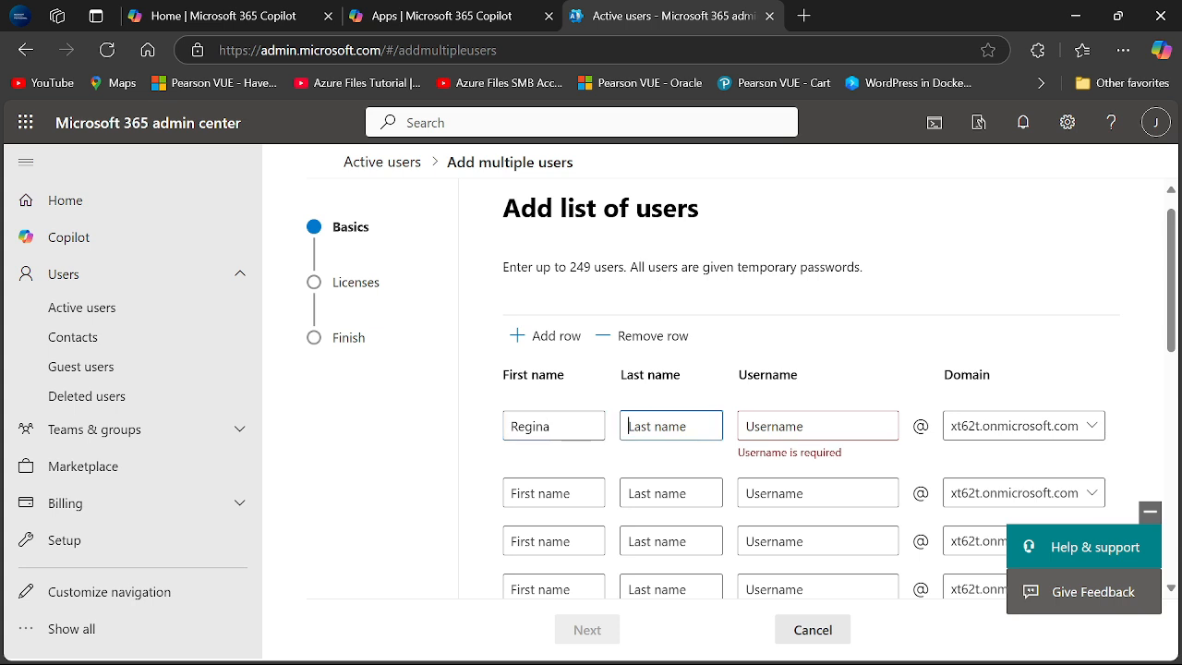
text(Daniels)
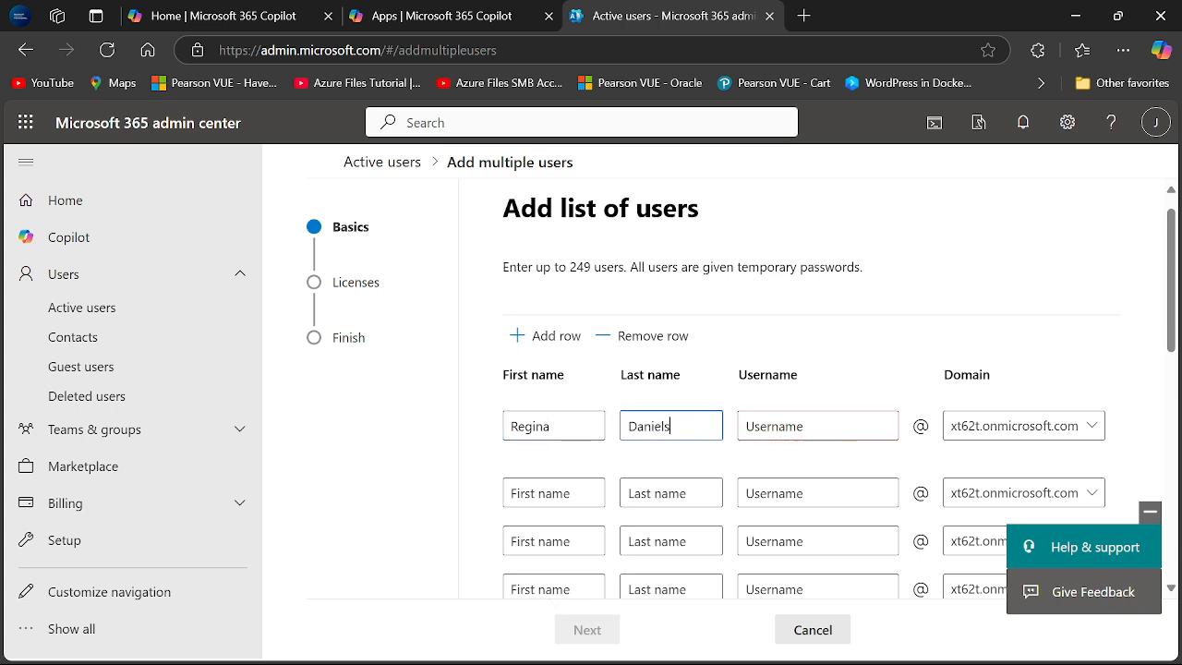
key(Tab)
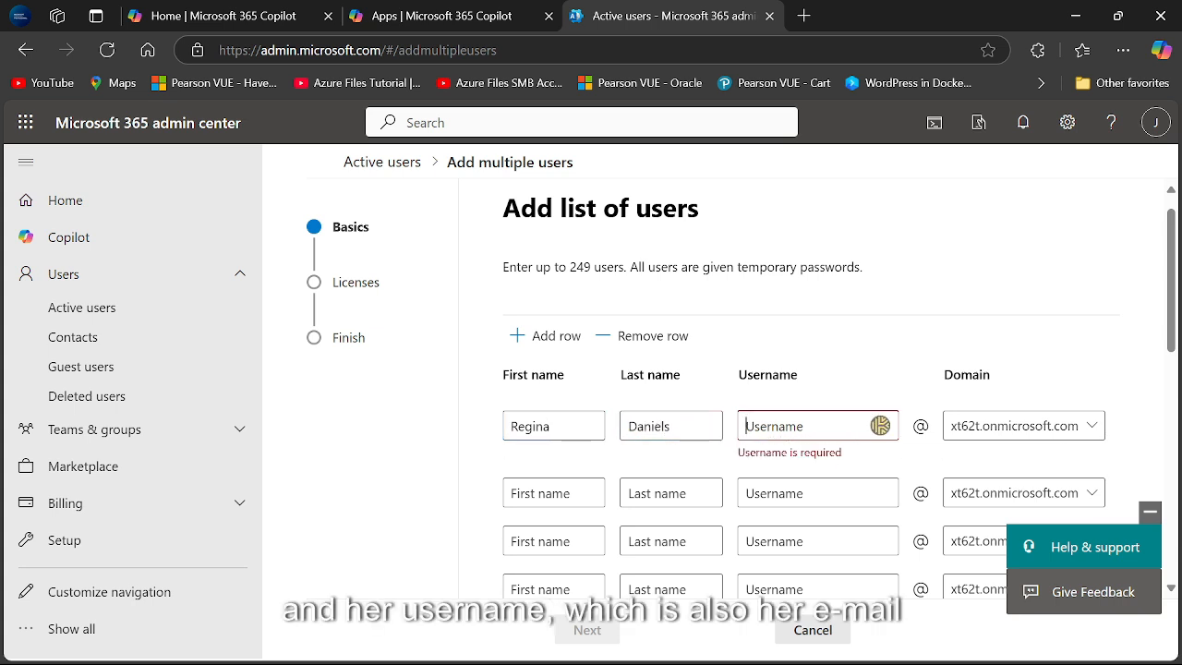
text(regi)
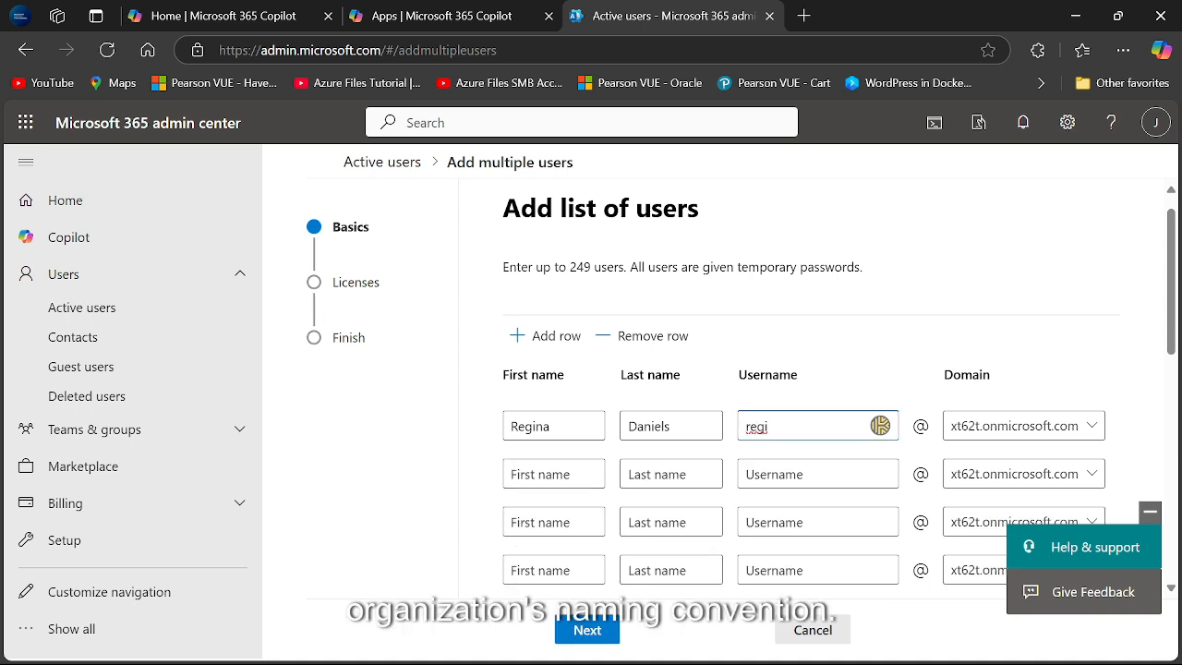
text(n)
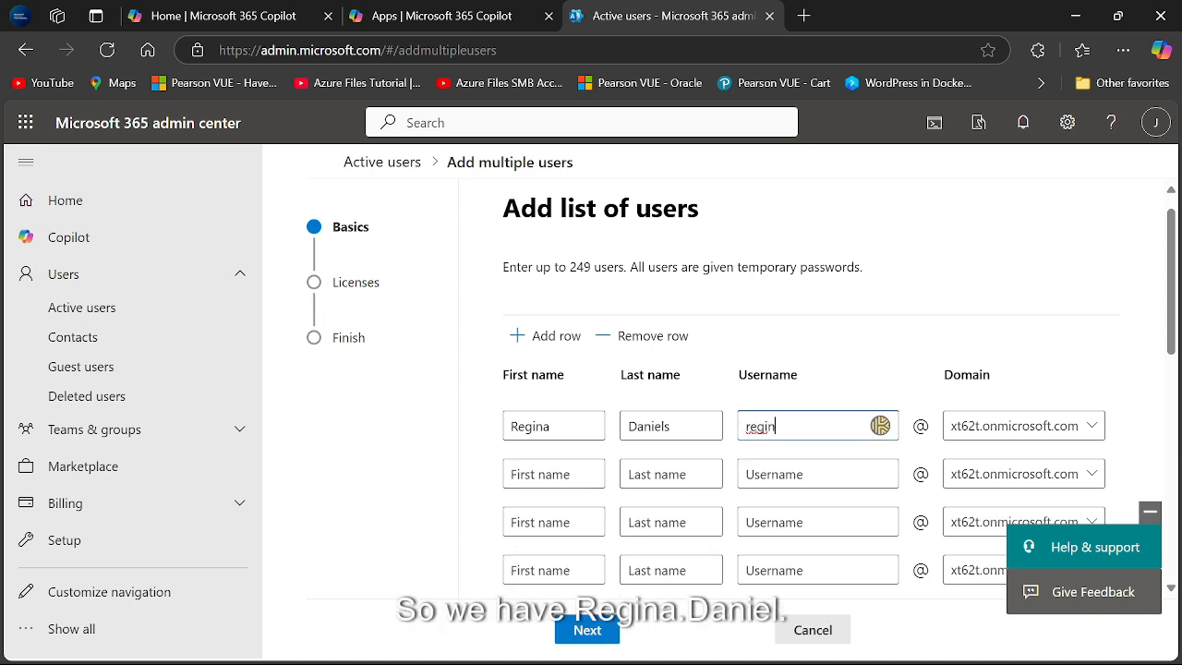
text(al.)
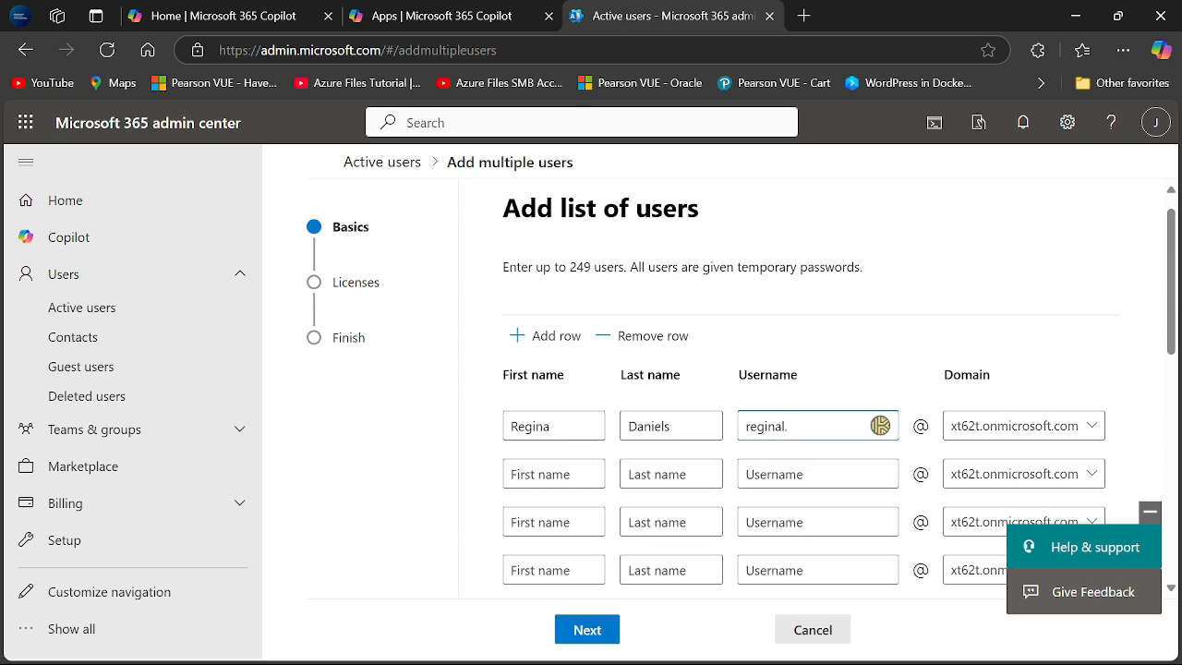
text(danie)
key(BackSpace)
text(iels)
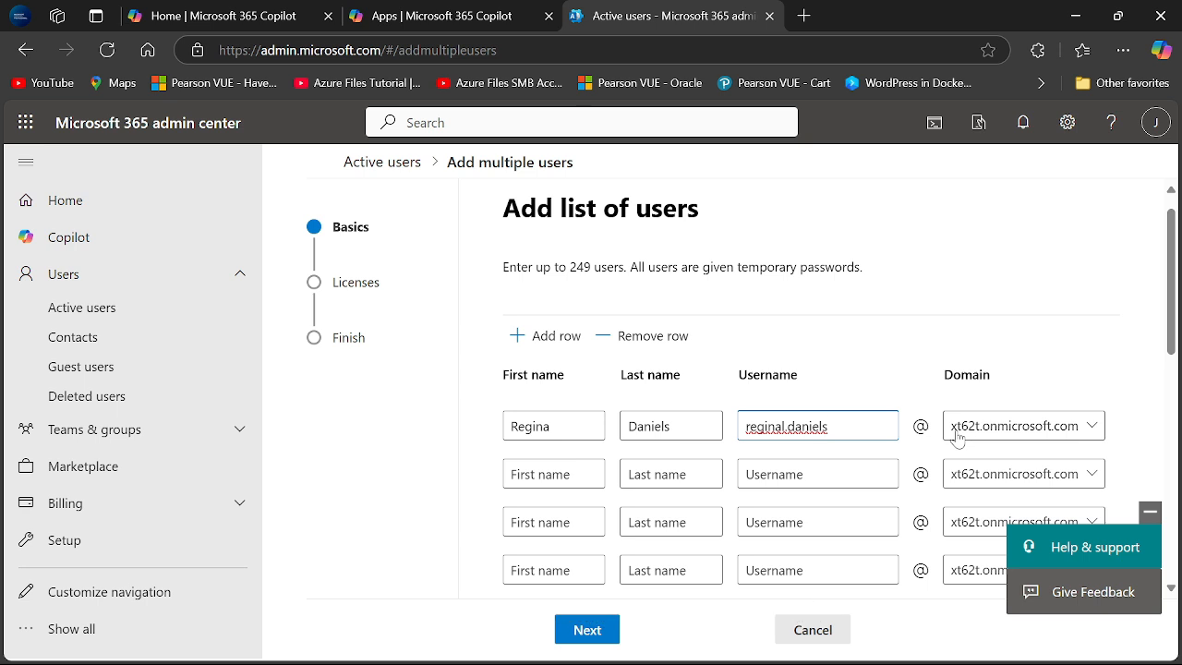
click(1055, 431)
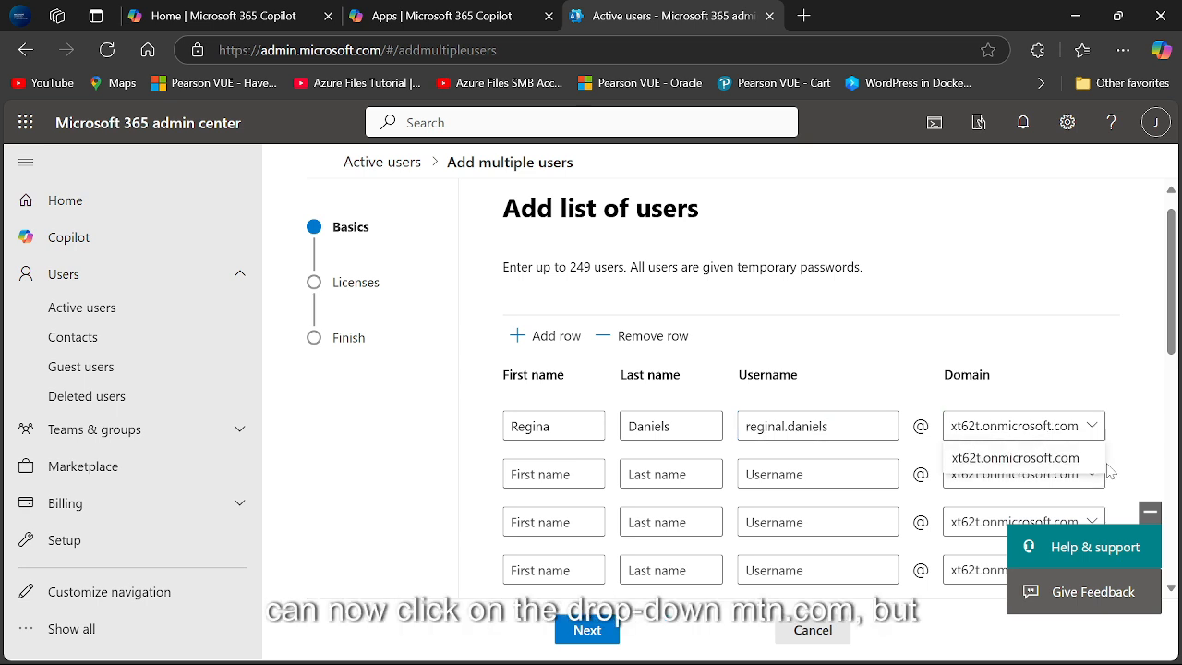
click(1061, 453)
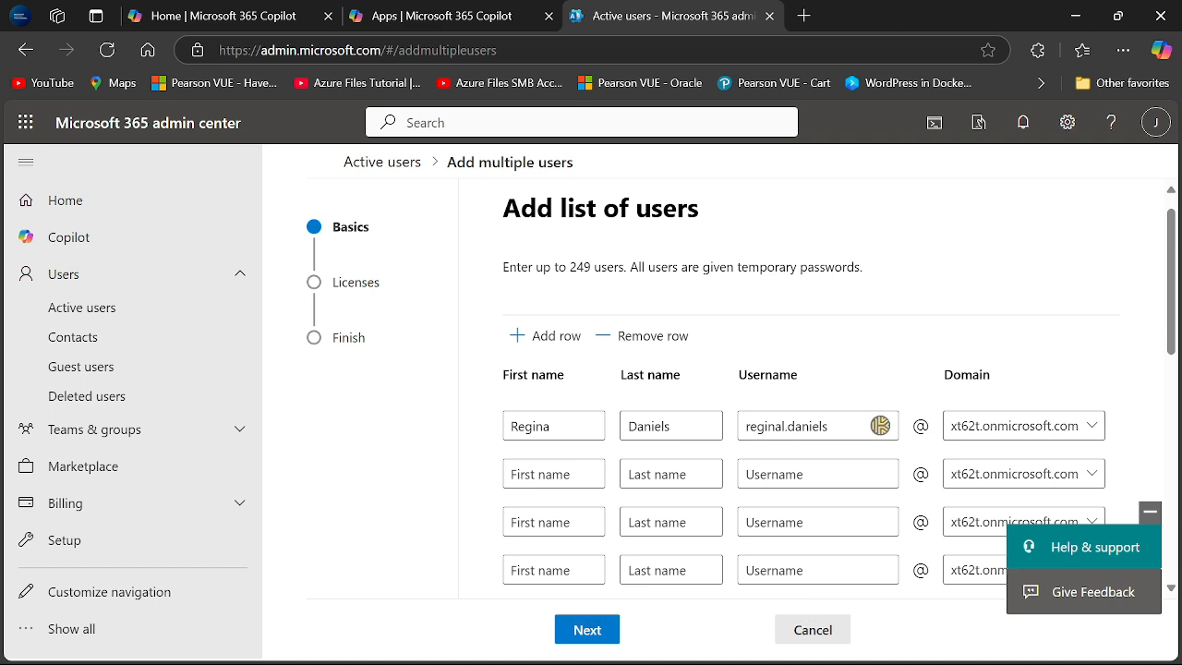
Step: Fill in the second user's names and username, then point out the 249-user limit note
click(525, 470)
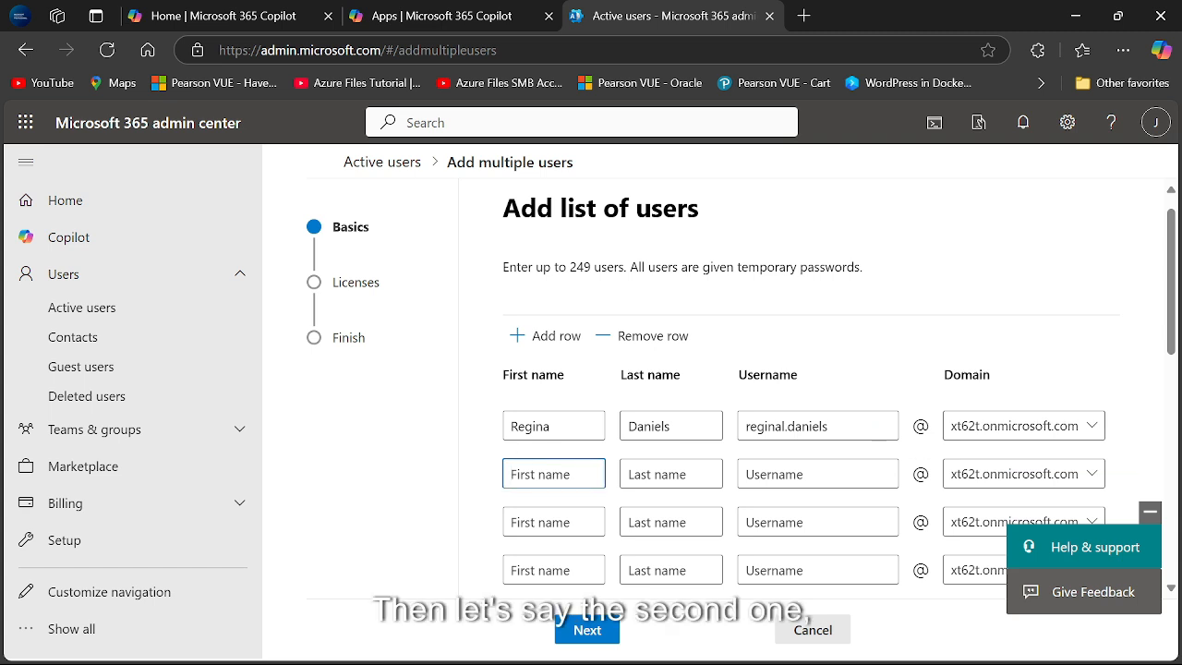
text(Bo)
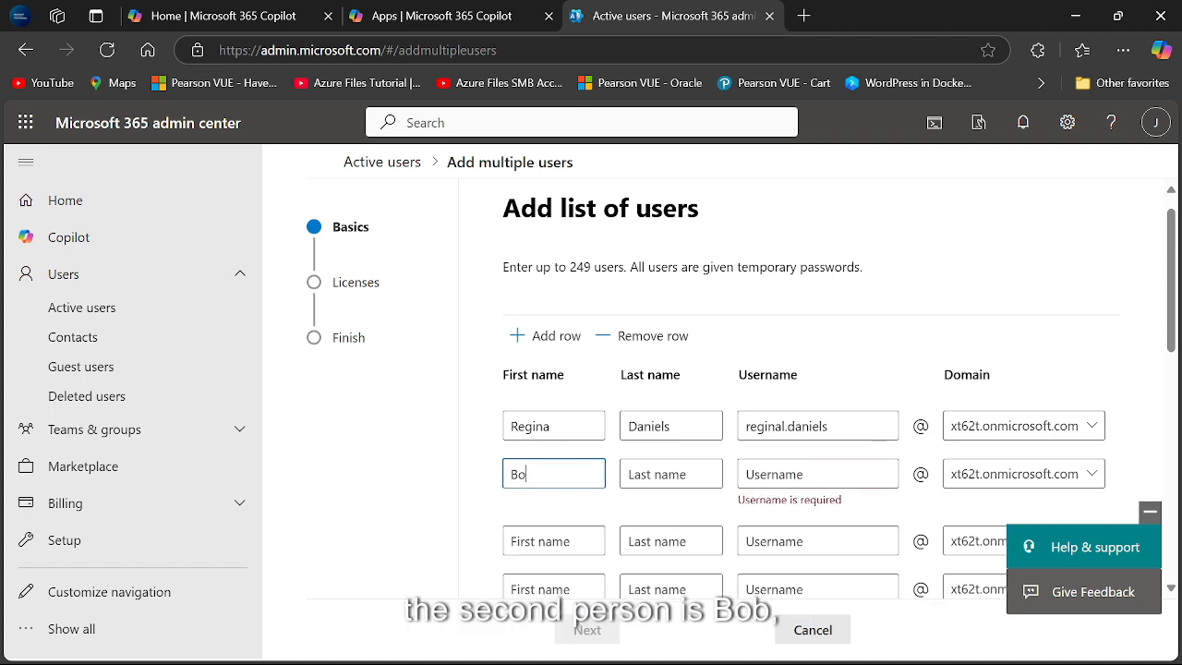
text(b)
key(Tab)
text(R)
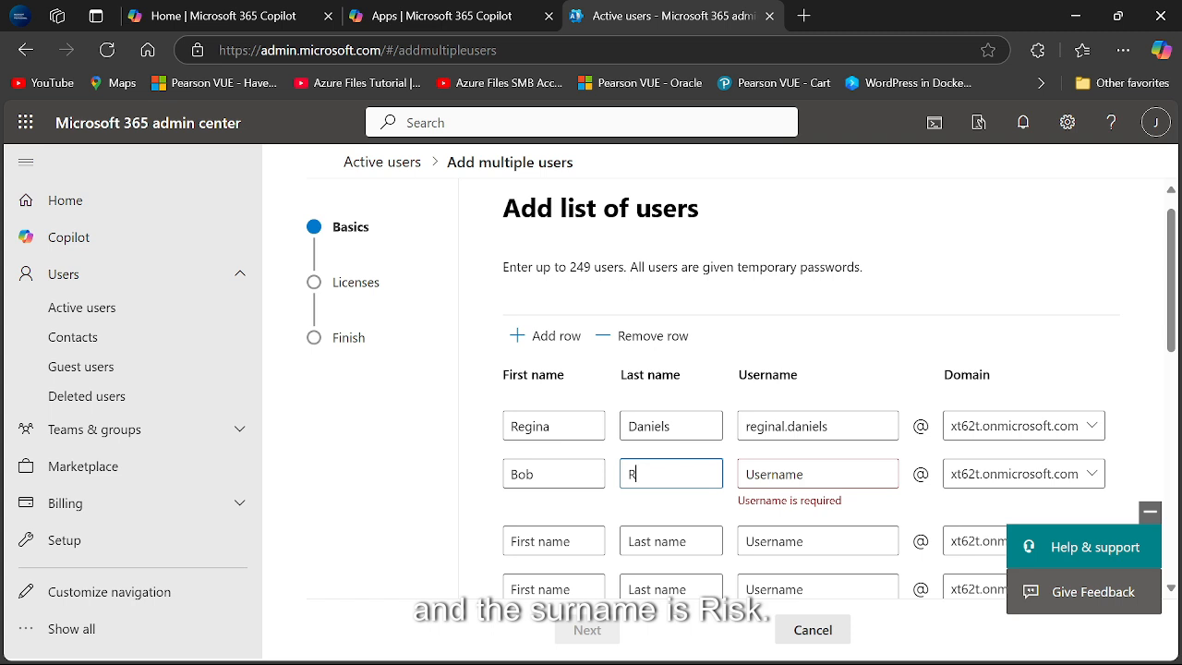
text(isk)
key(Tab)
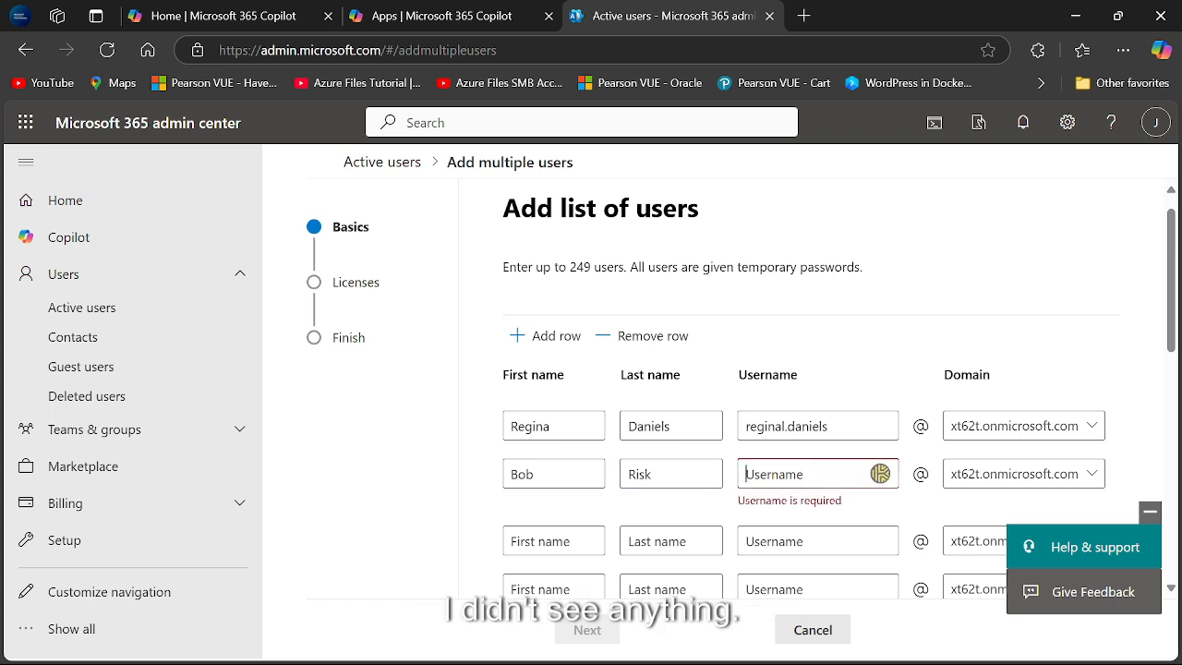
text(b)
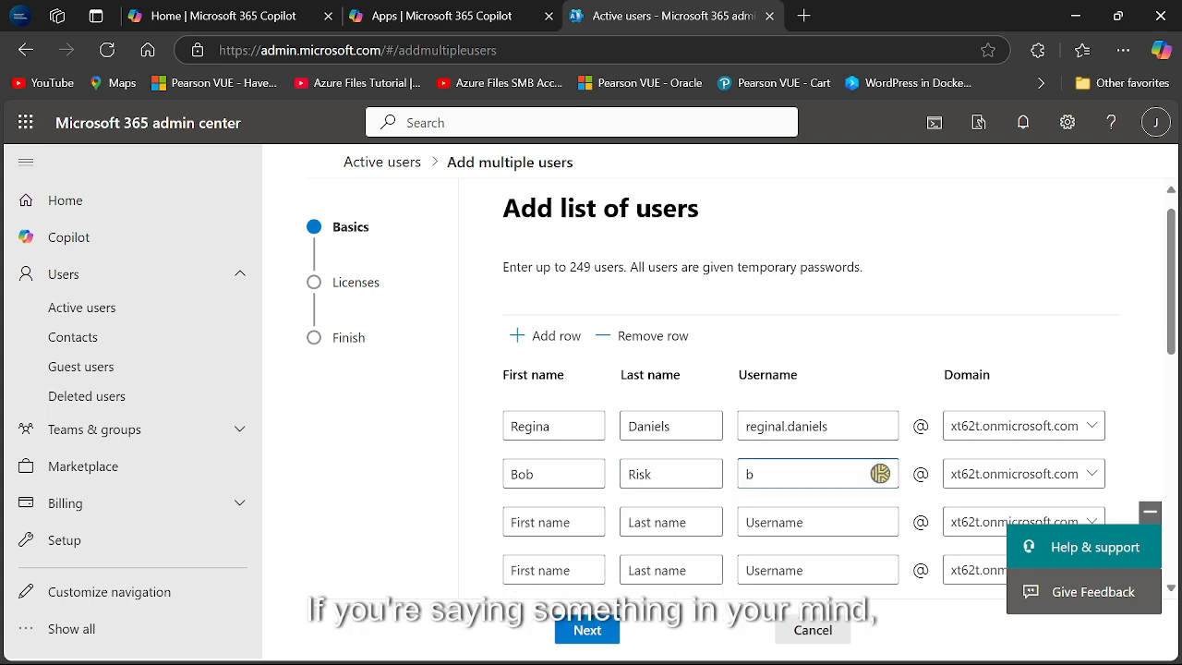
text(ob)
key(BackSpace)
key(BackSpace)
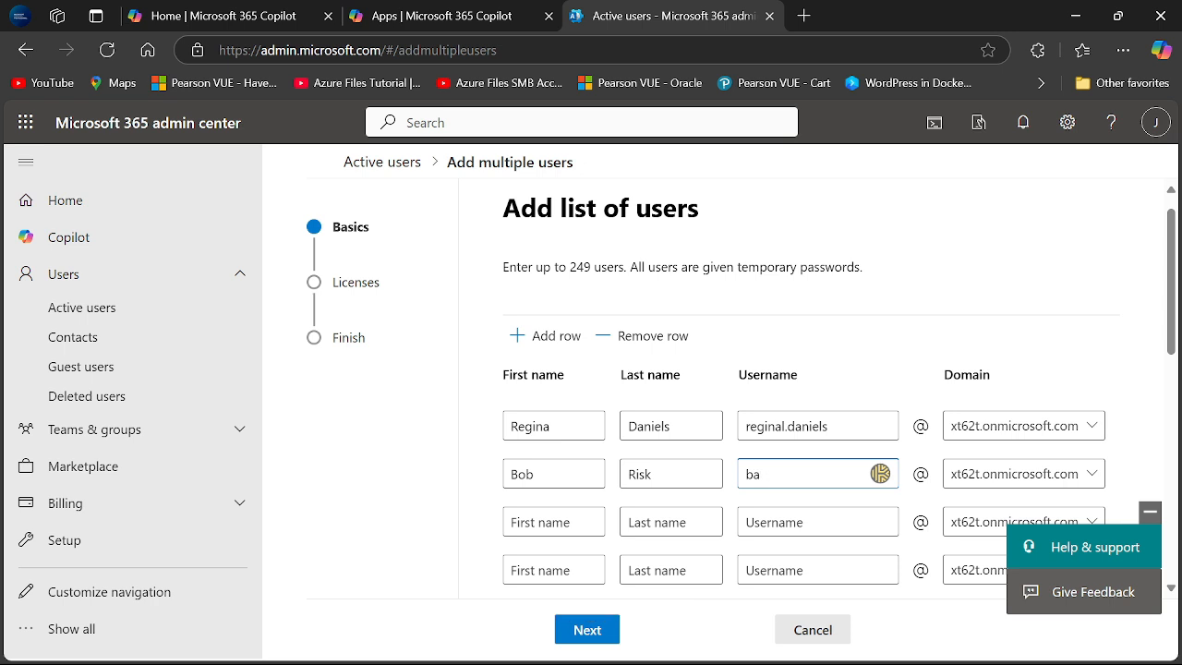
text(ob.risk)
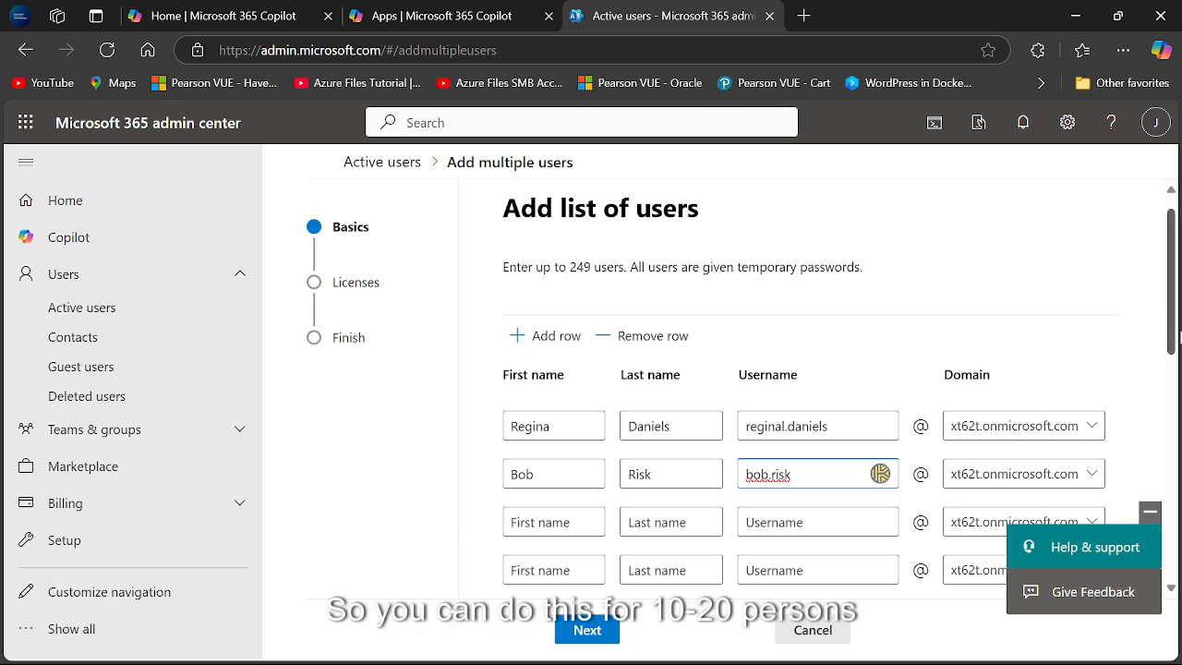
drag(1177, 337, 1179, 388)
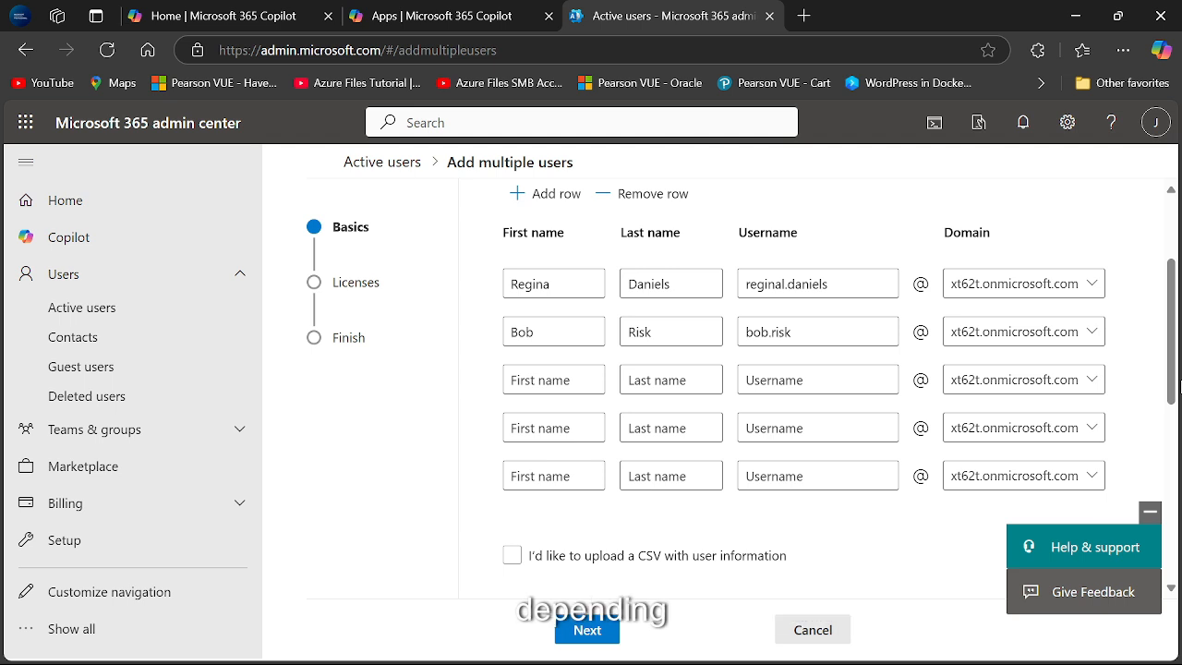
scroll(1179, 388, up, 2)
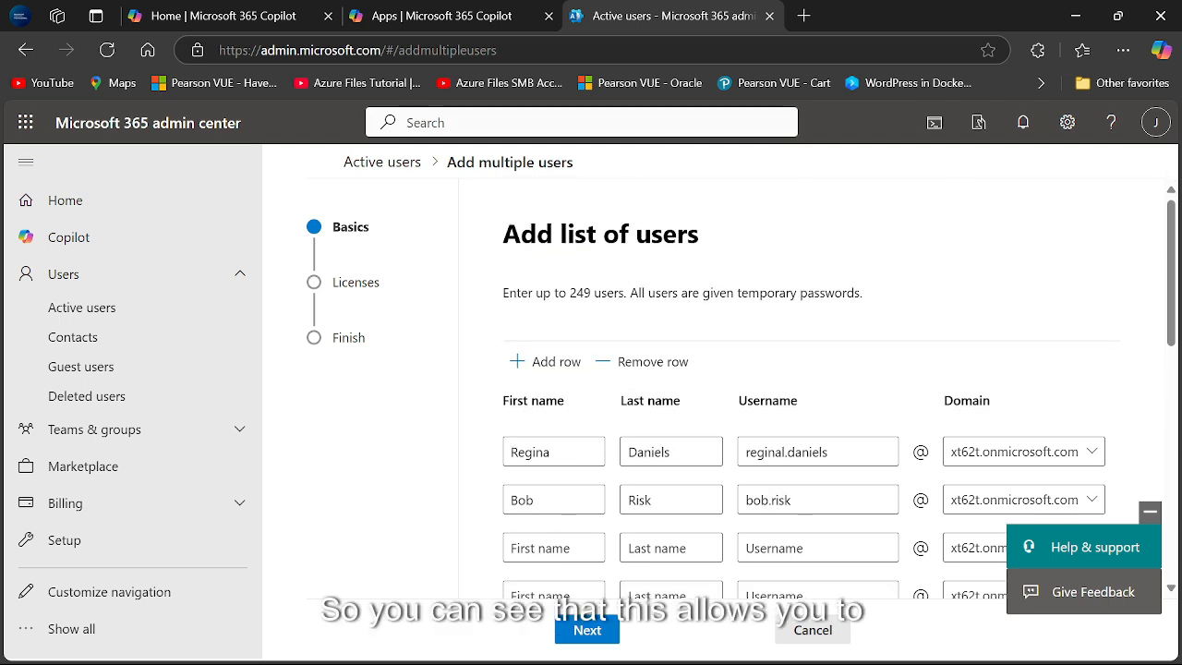
triple_click(573, 309)
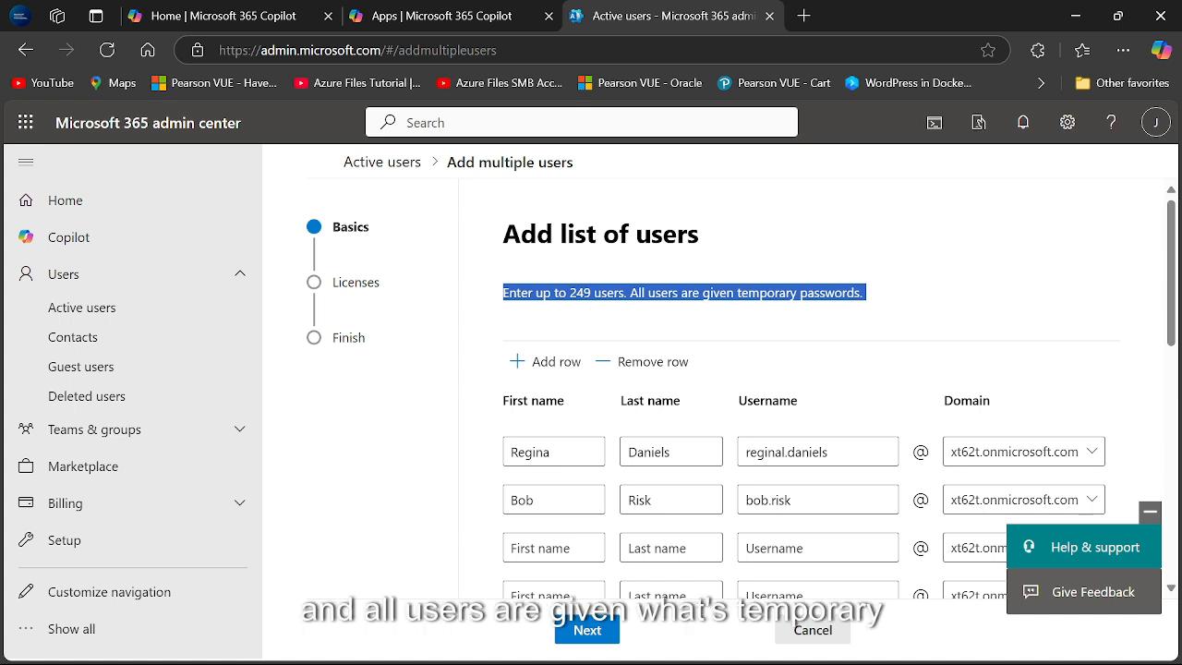
click(702, 320)
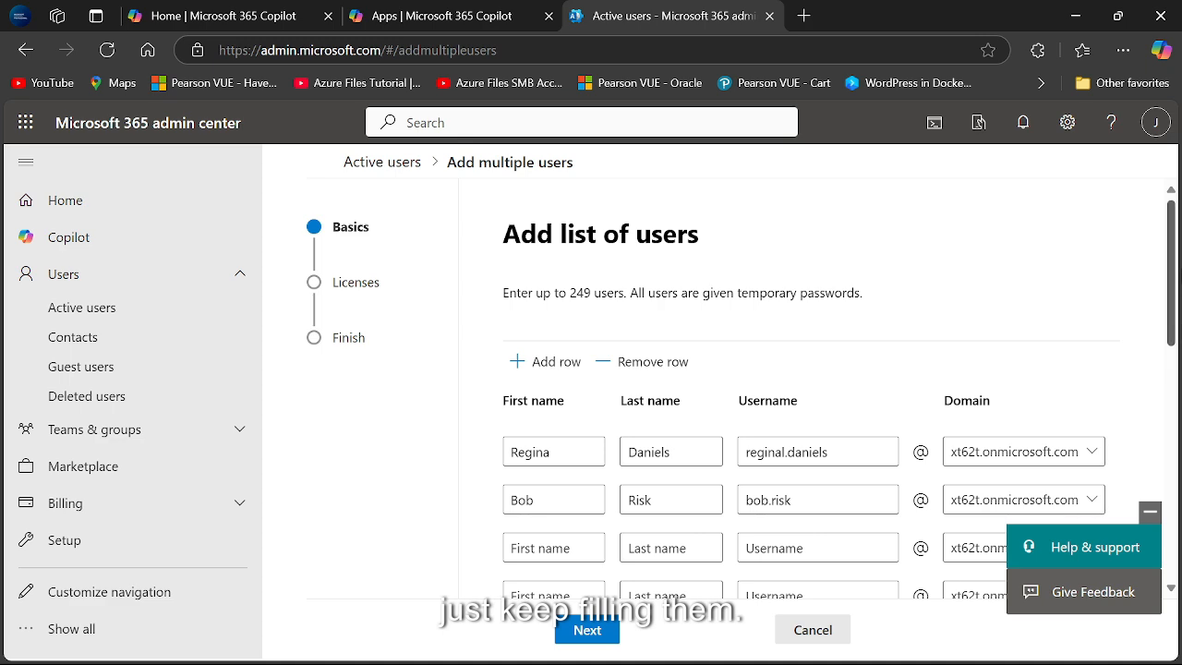
scroll(812, 388, down, 8)
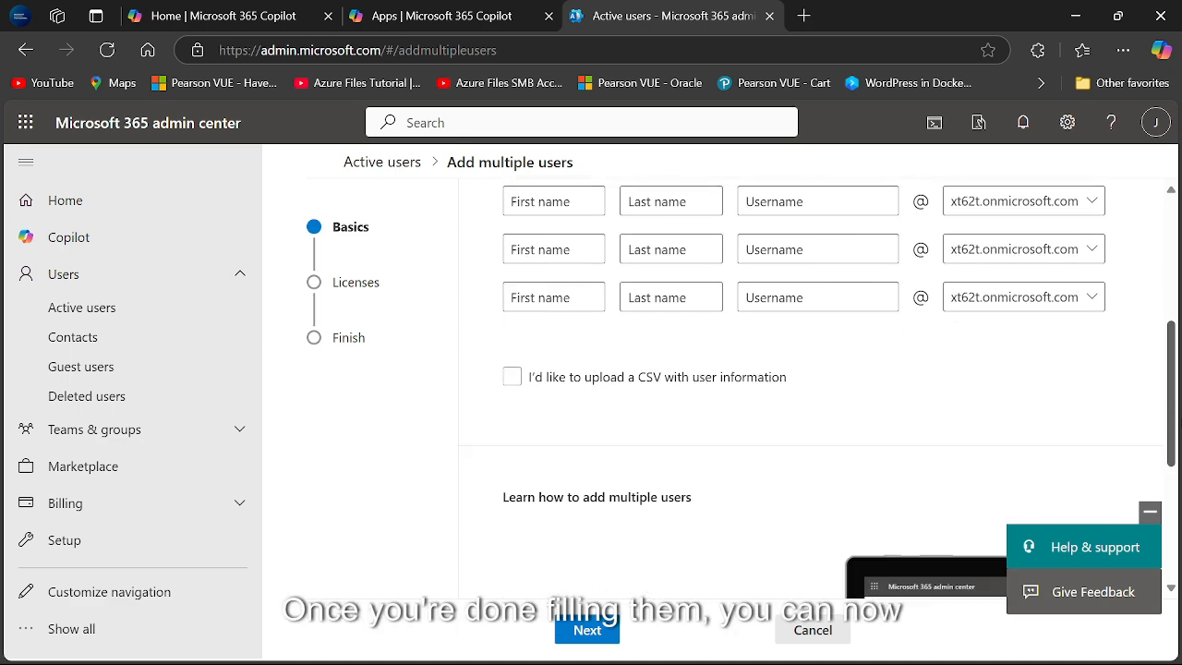
scroll(451, 576, up, 4)
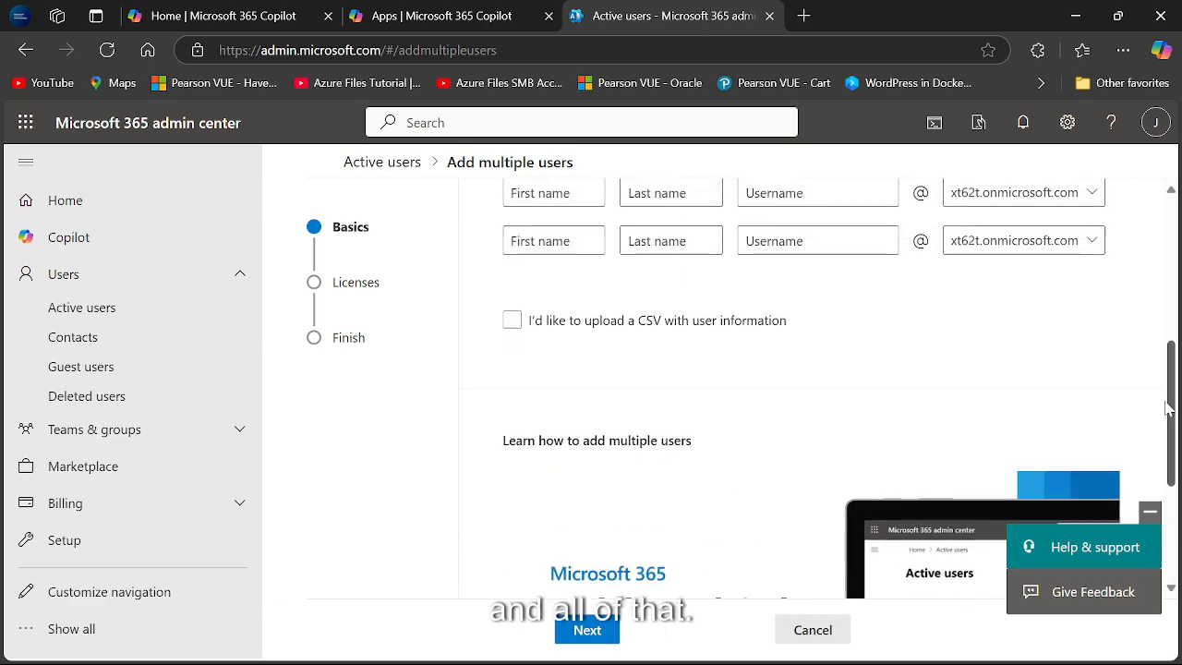
Step: Tick Microsoft 365 E5 Developer for both users, advance, then return to the Licenses step
click(601, 629)
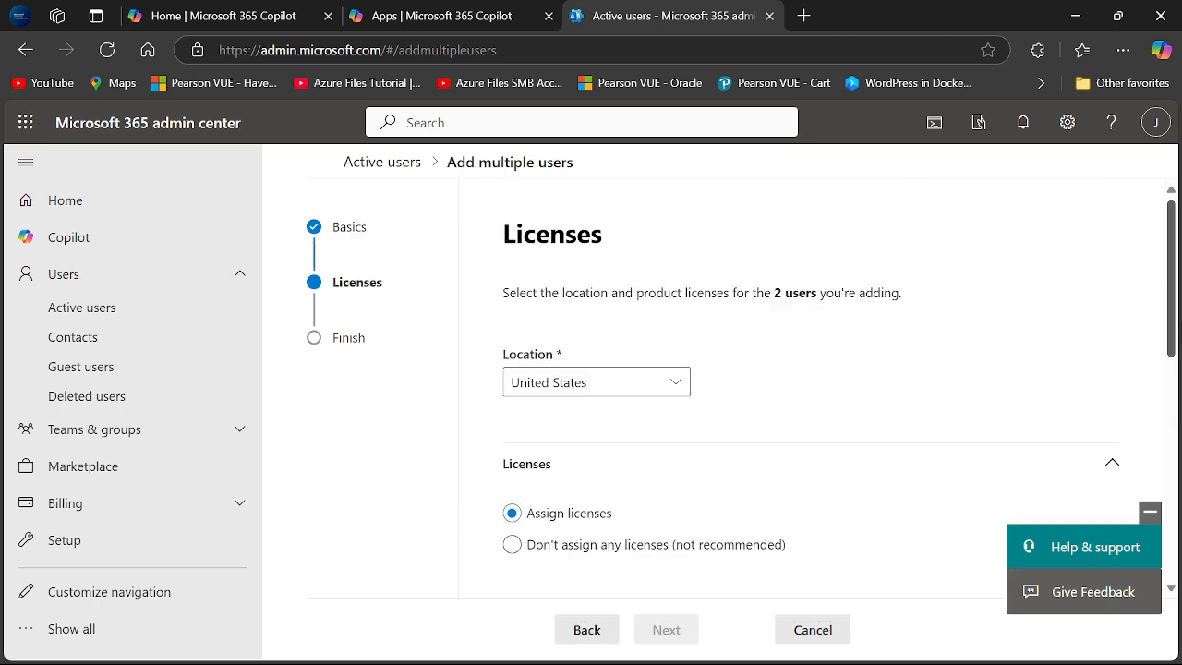
scroll(1172, 332, down, 3)
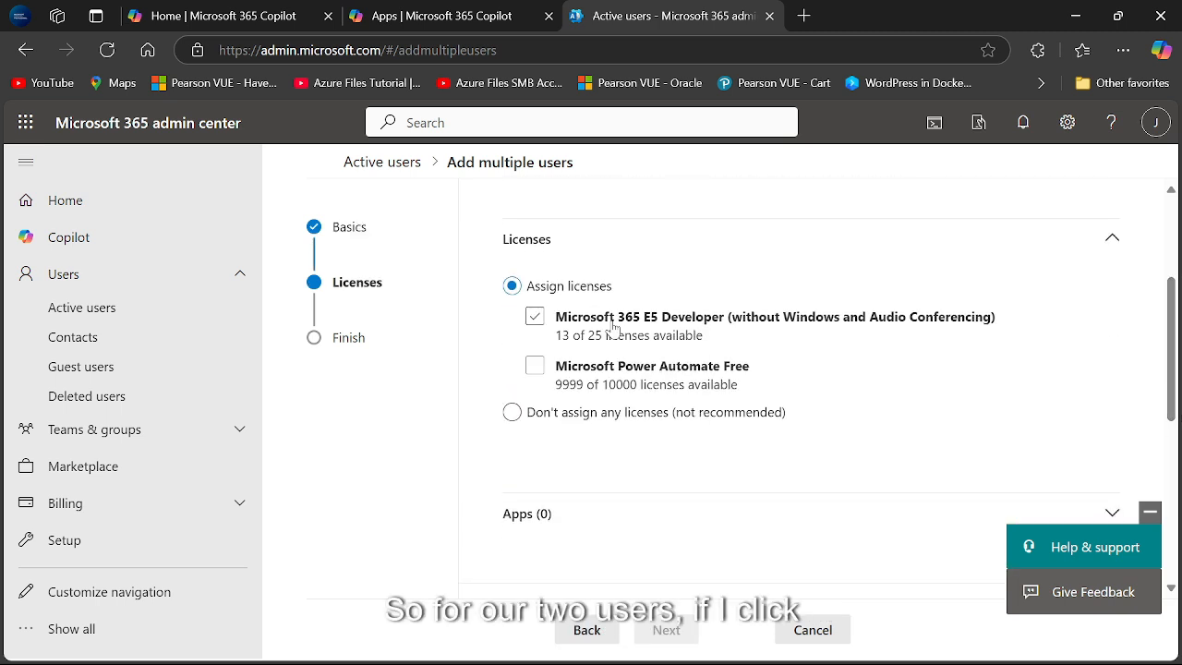
click(536, 318)
click(536, 317)
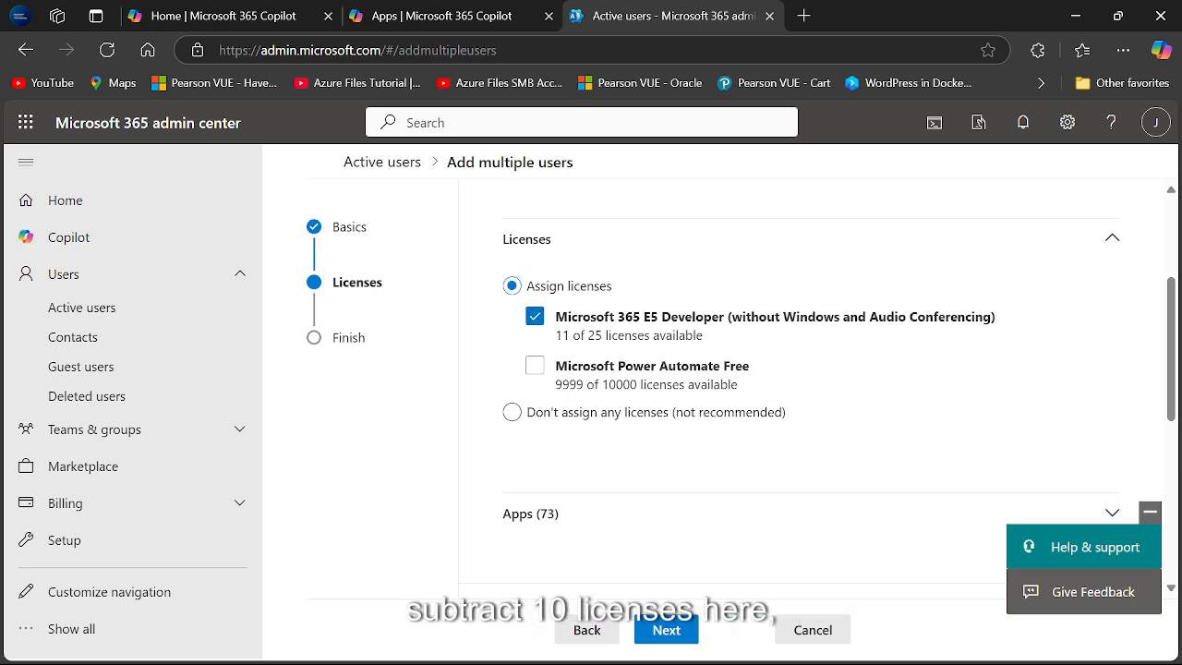
click(694, 634)
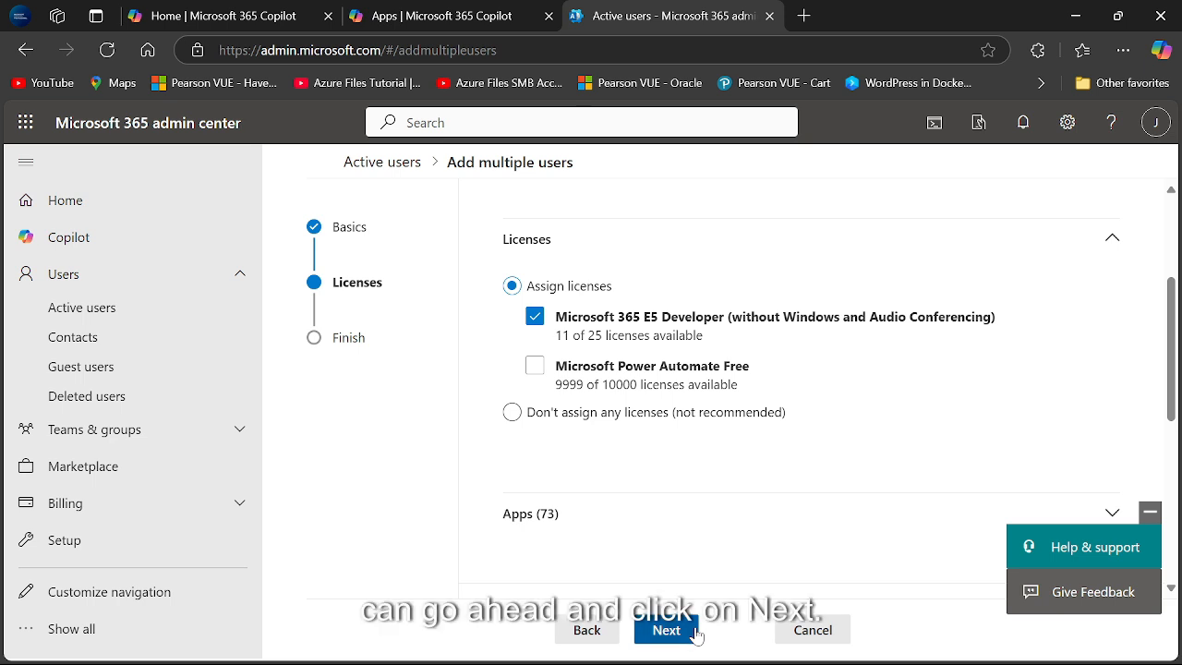
click(588, 629)
drag(1175, 325, 1165, 399)
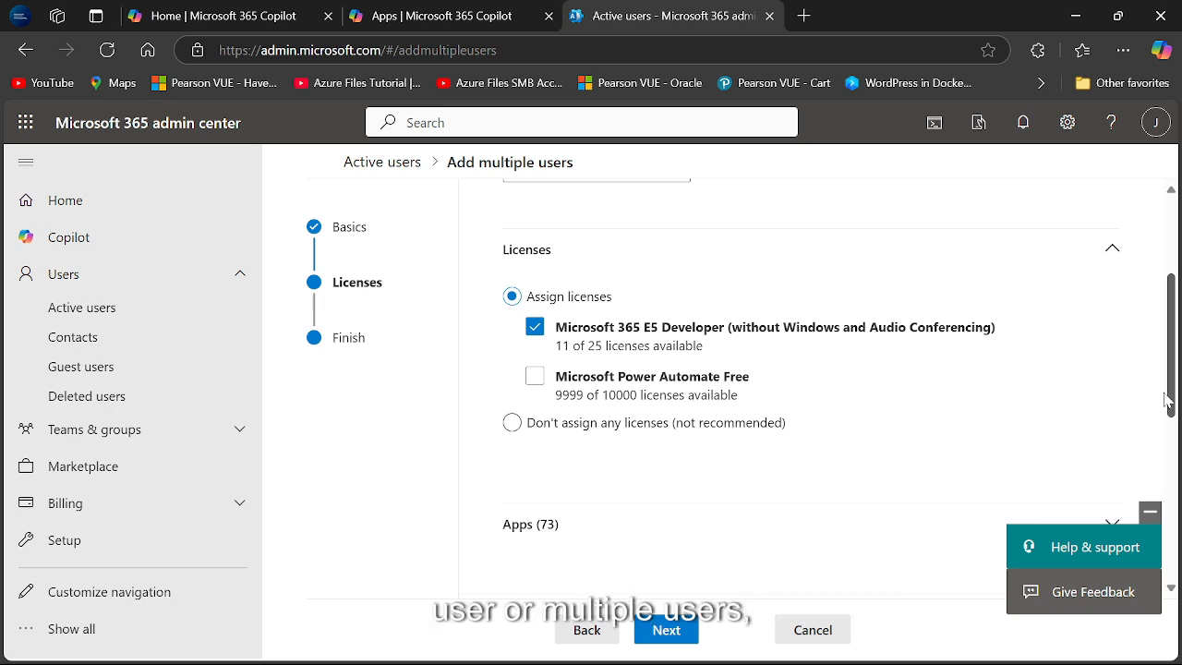
mouse_move(1165, 399)
mouse_down()
mouse_move(1165, 464)
mouse_move(1165, 388)
mouse_move(1165, 398)
mouse_up()
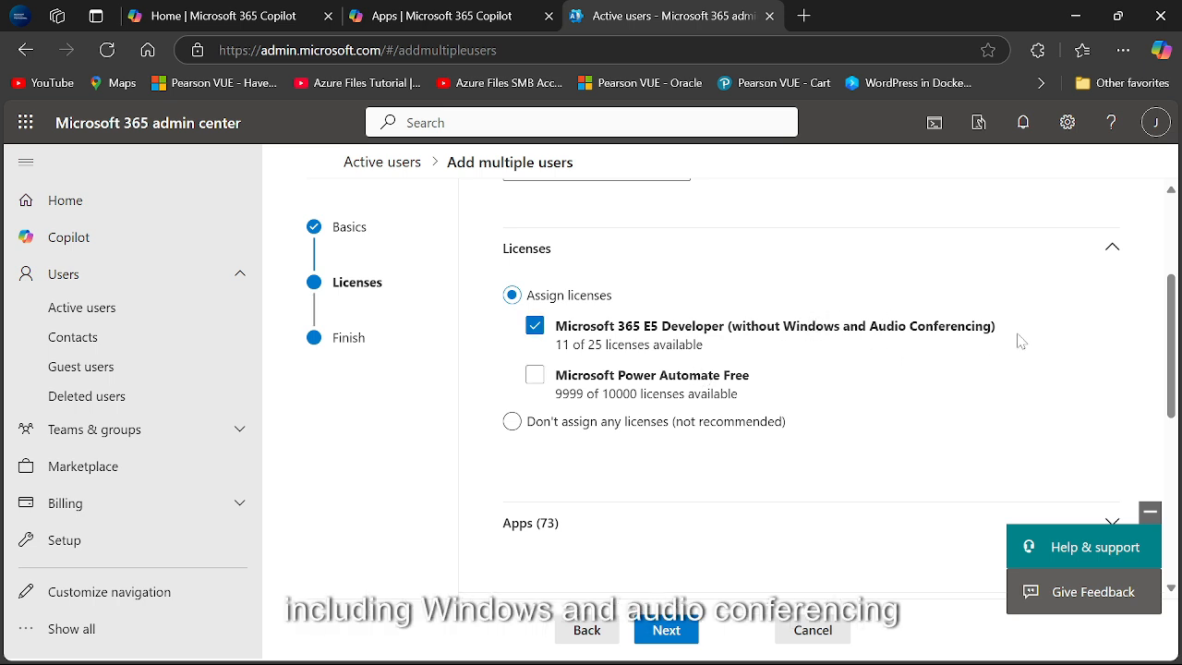
Step: Expand the E5 license's Apps list (73) to see the included apps
scroll(1169, 351, down, 2)
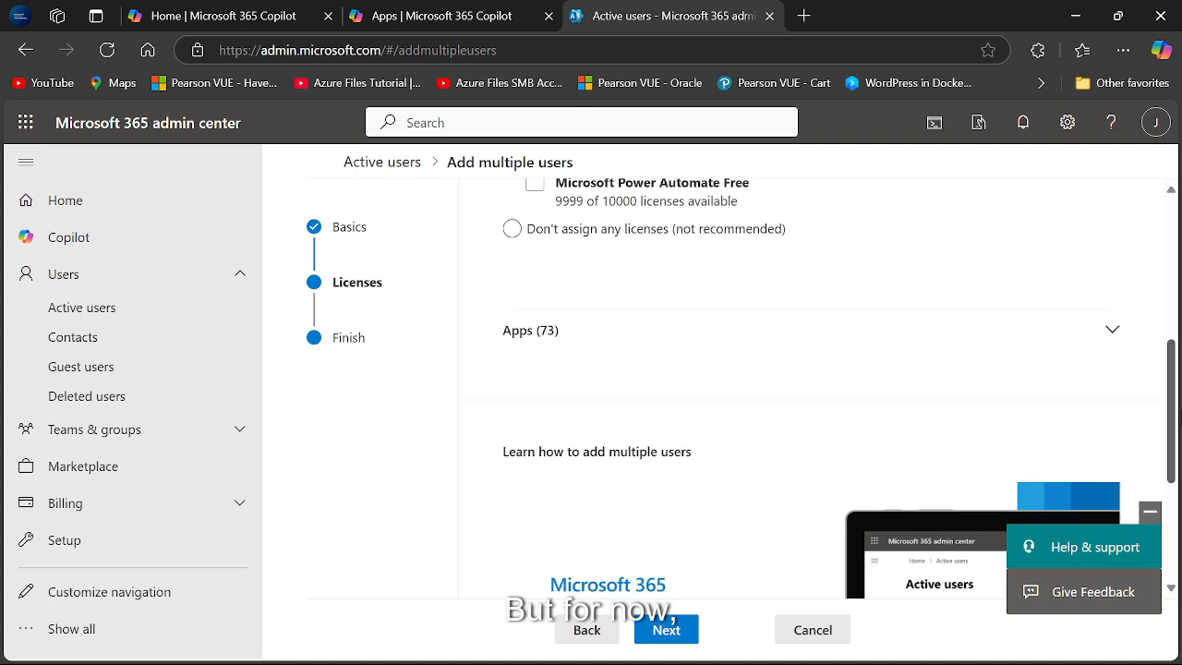
click(1114, 341)
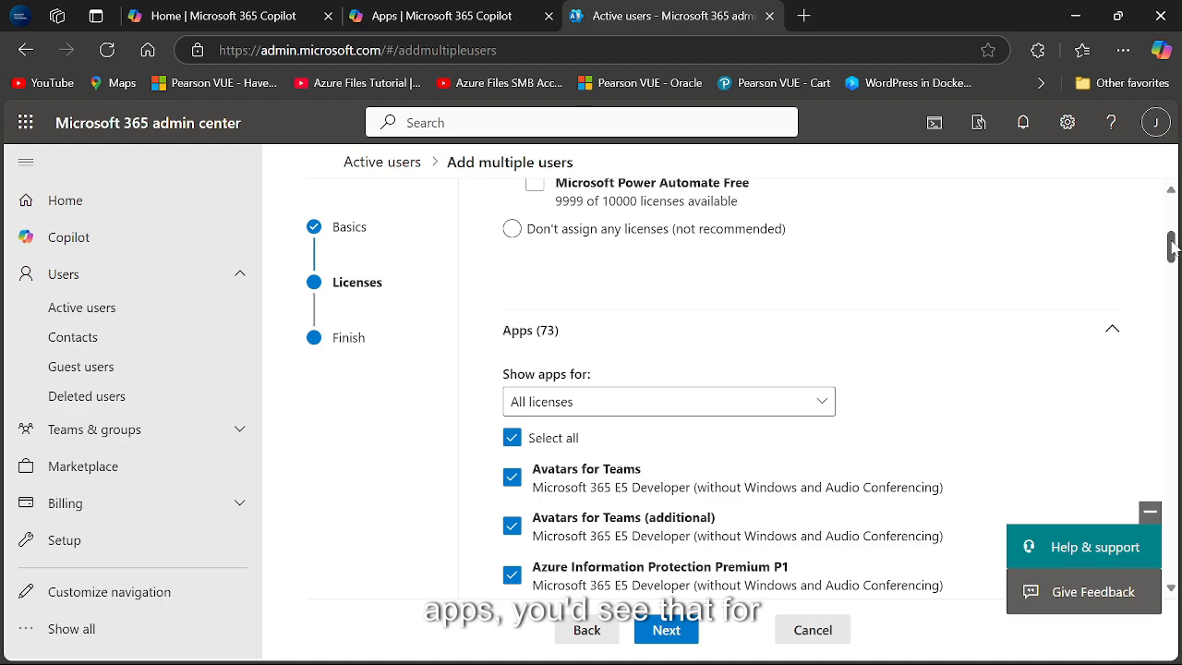
drag(1171, 245, 1171, 268)
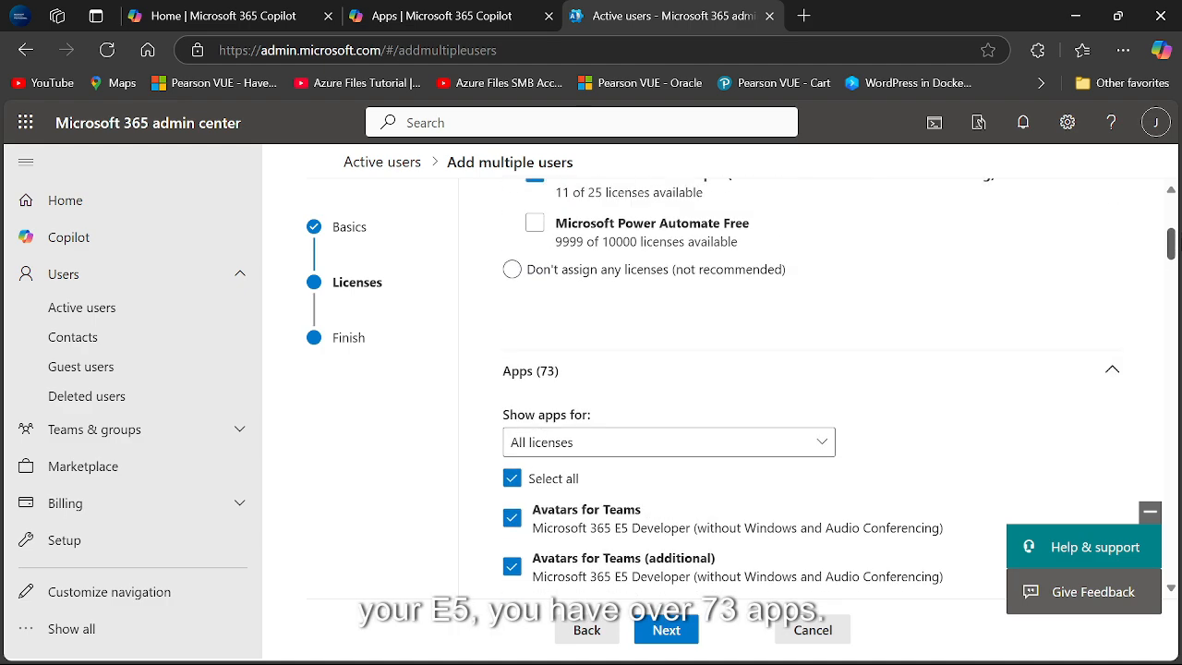
scroll(831, 388, down, 6)
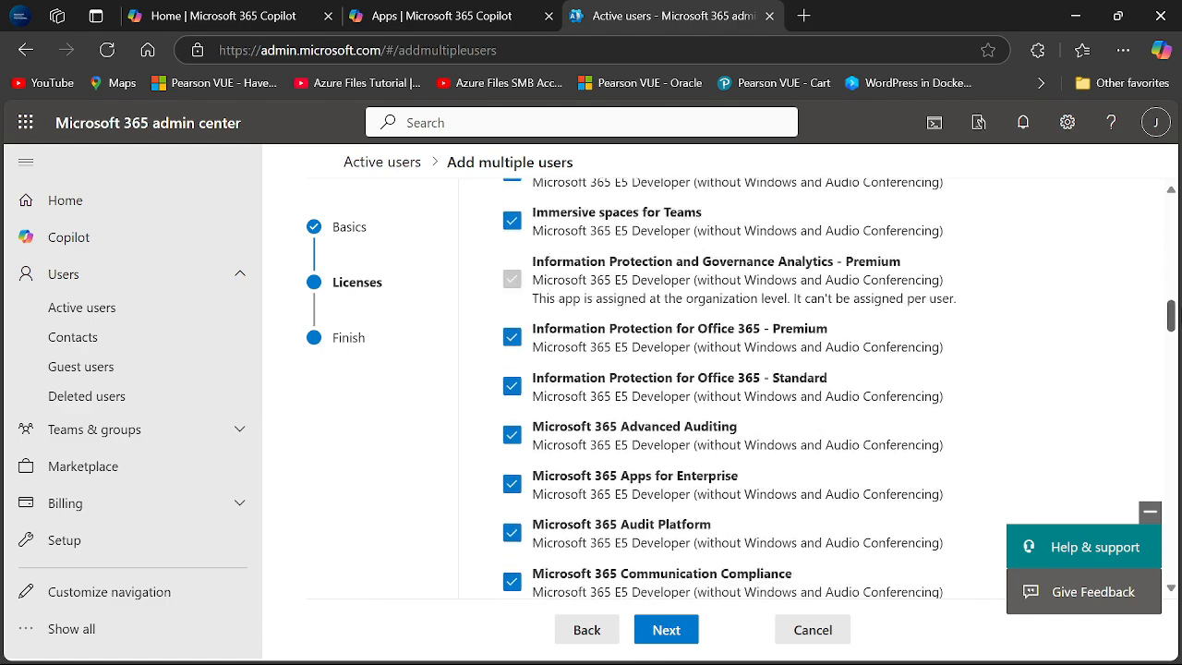
drag(1172, 311, 1170, 476)
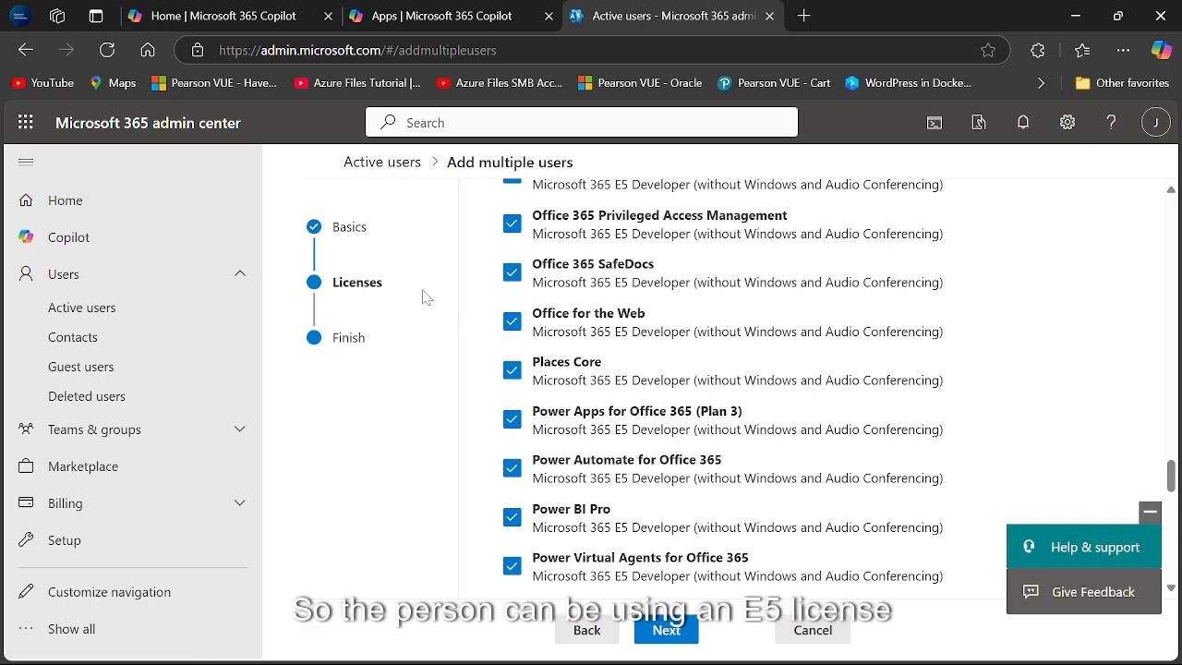
Step: Keep Office 365 SafeDocs, Office for the Web and Places Core enabled, then go to review
click(513, 275)
click(518, 325)
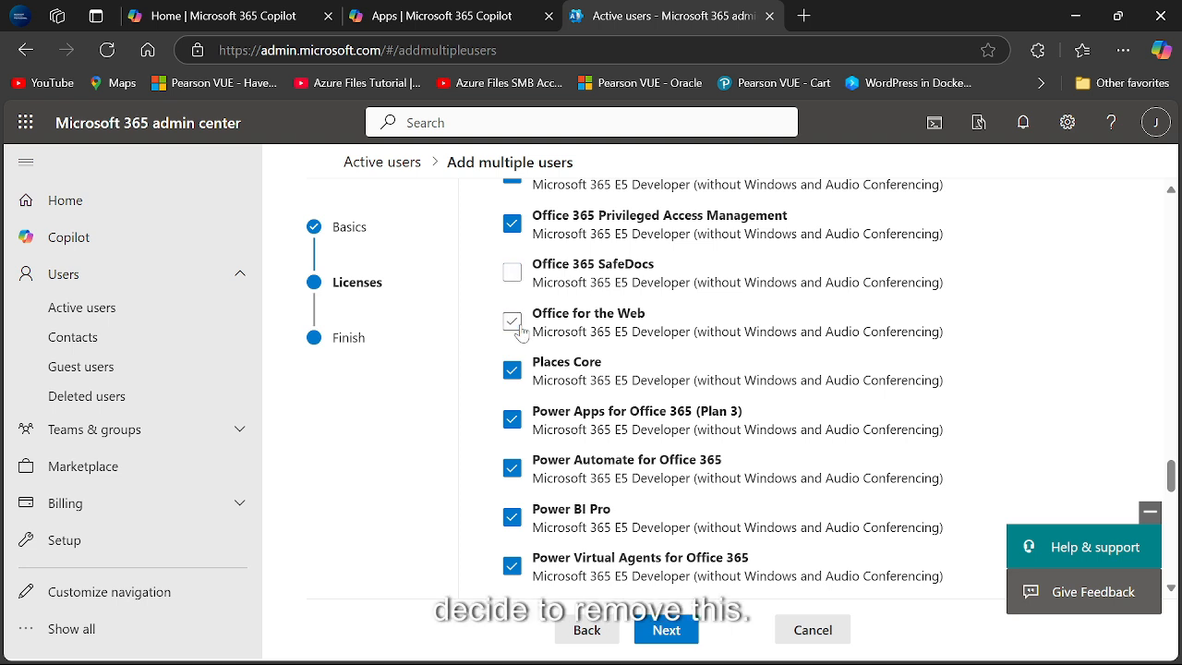
click(513, 379)
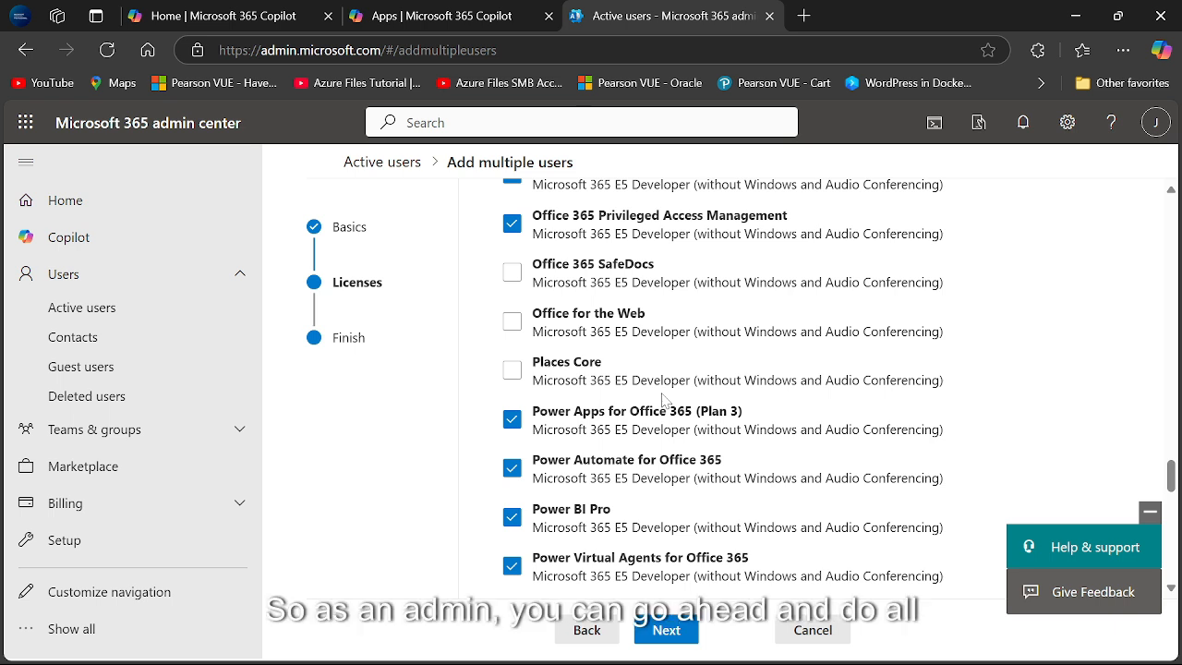
click(538, 378)
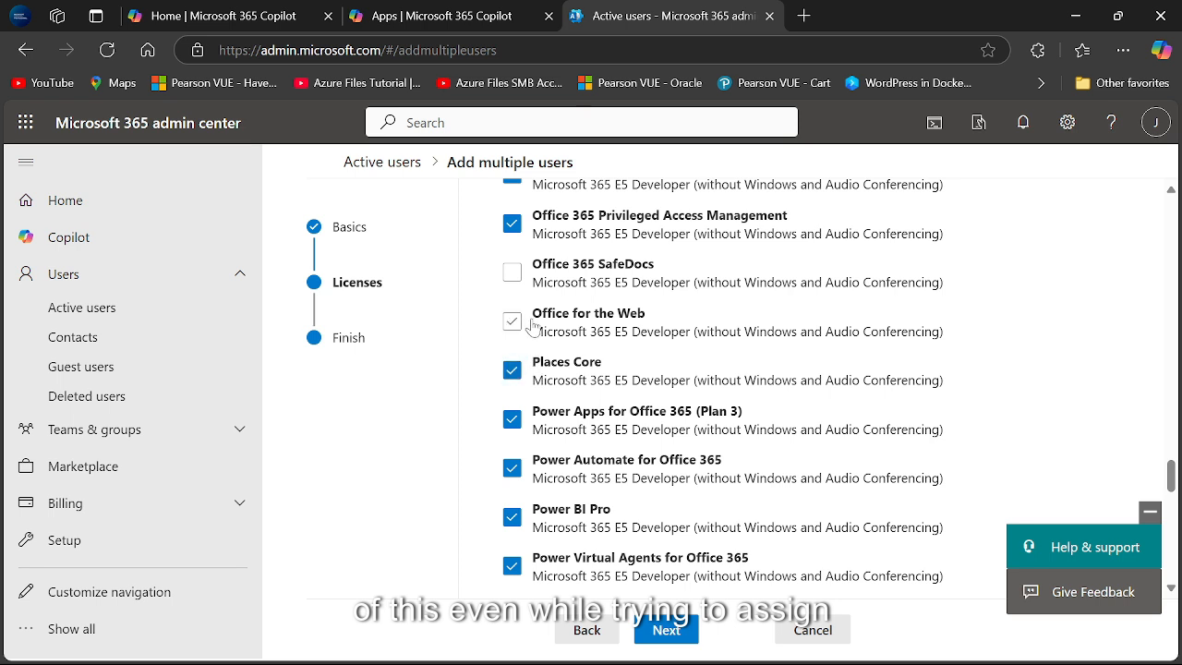
click(512, 273)
click(513, 321)
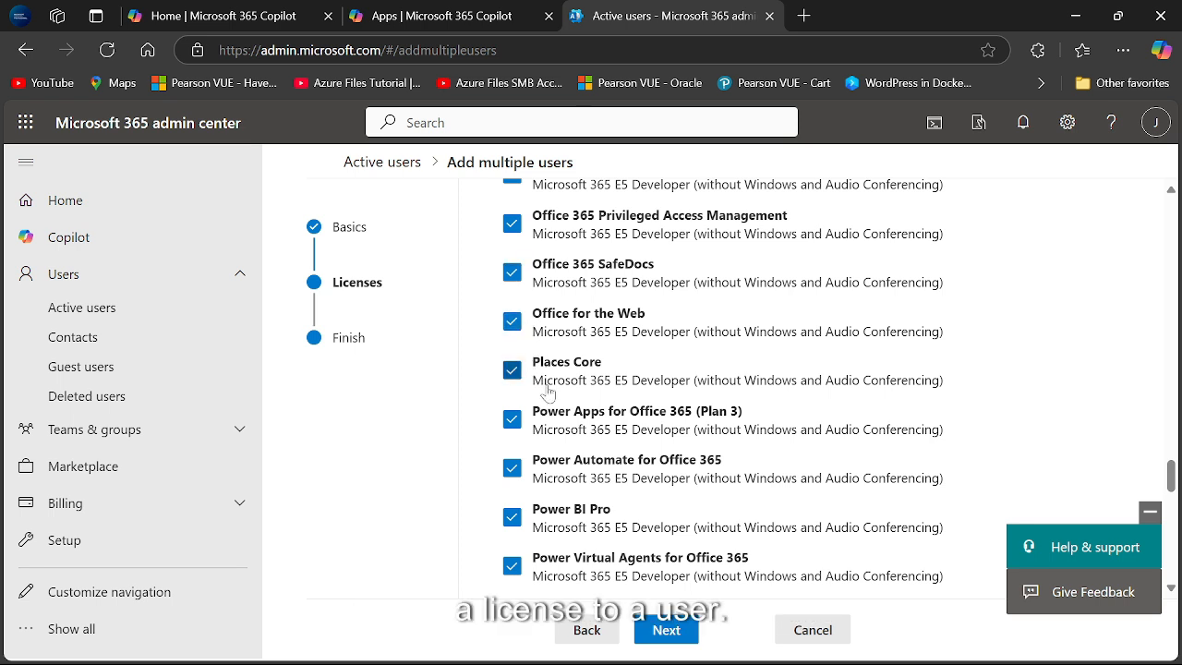
click(687, 627)
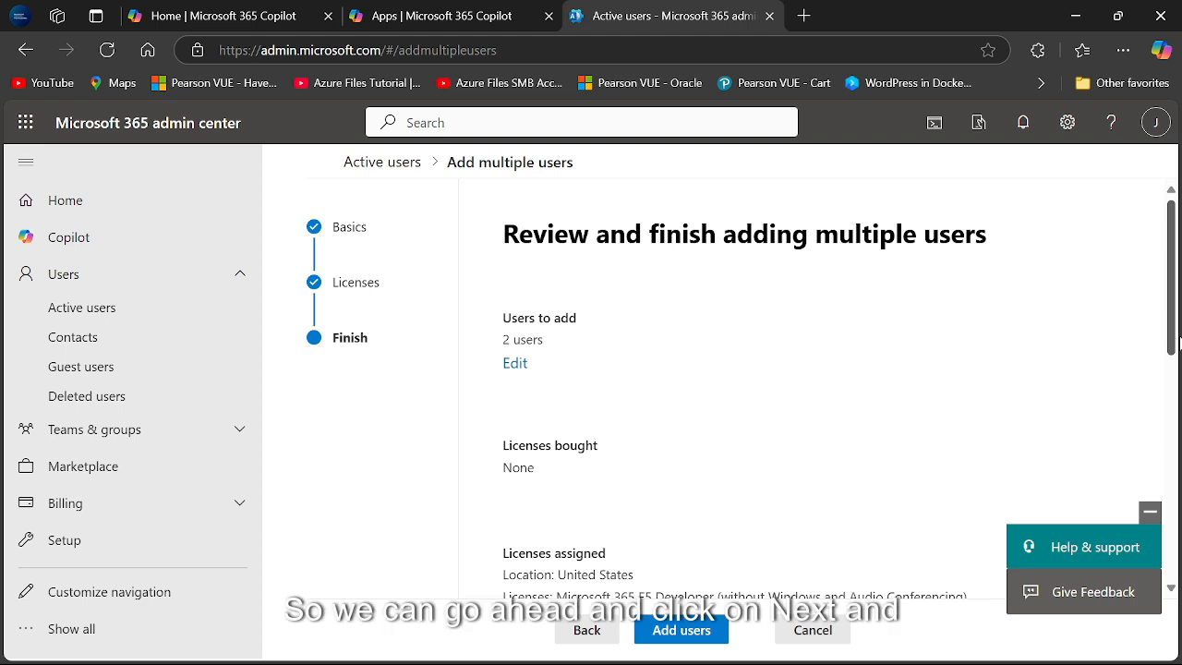
mouse_move(1178, 342)
mouse_down()
mouse_move(1179, 405)
mouse_move(1179, 365)
mouse_up()
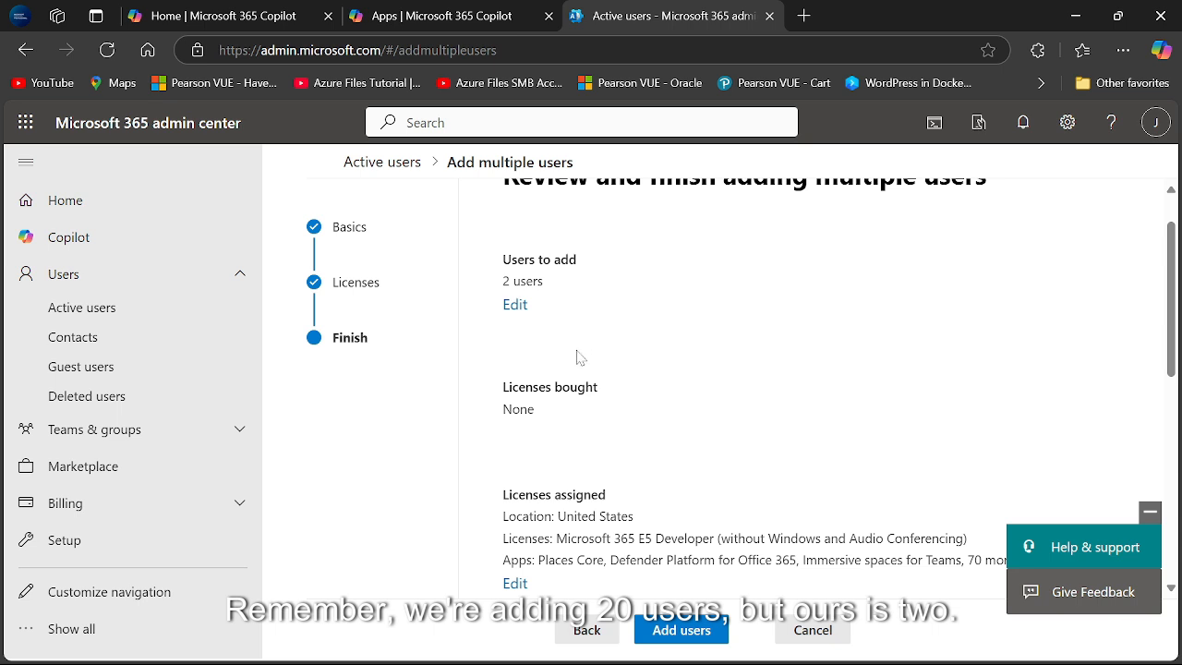
Step: Add both users and download their user details as users.csv.csv
click(701, 629)
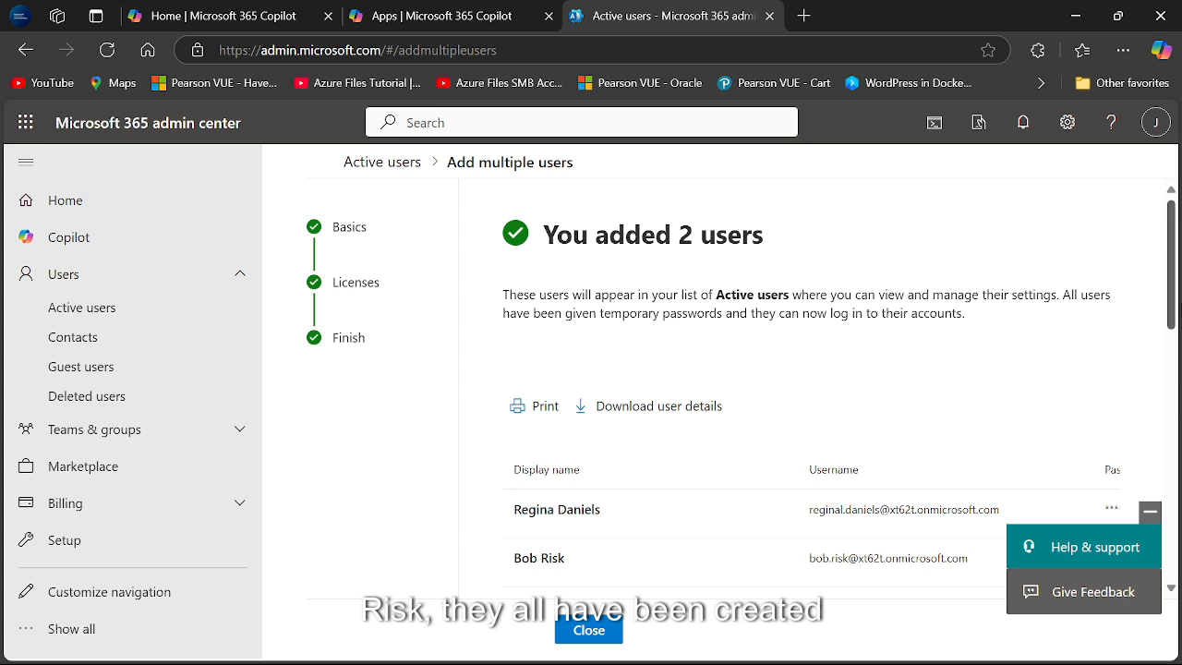
scroll(1177, 308, down, 2)
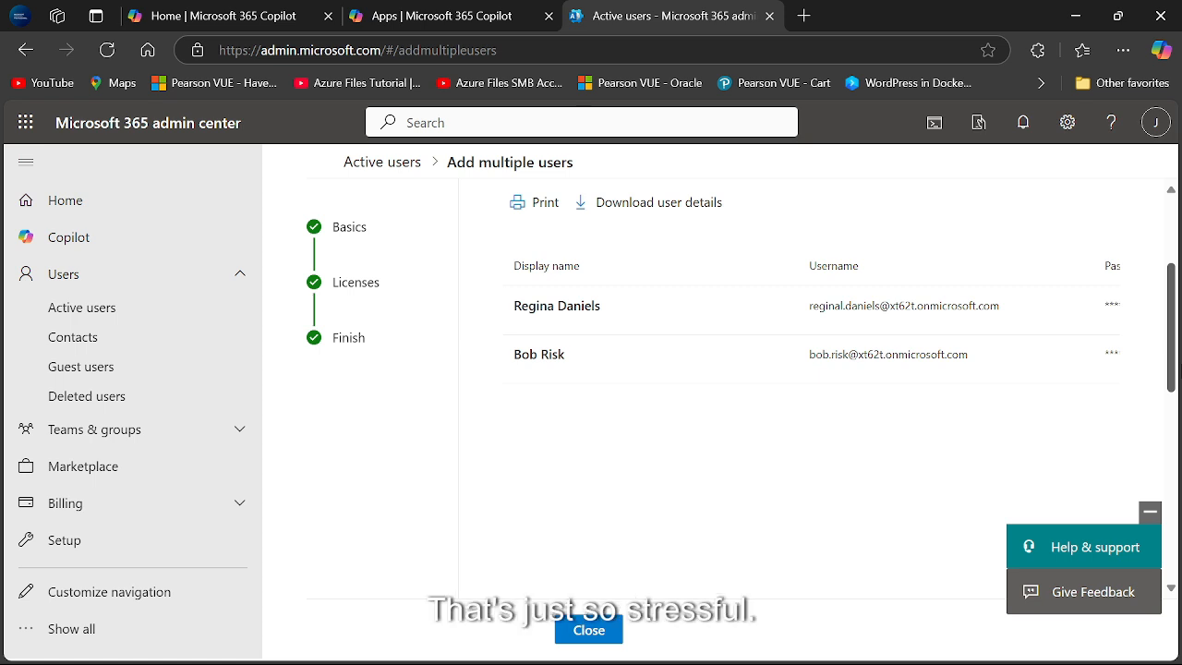
click(649, 207)
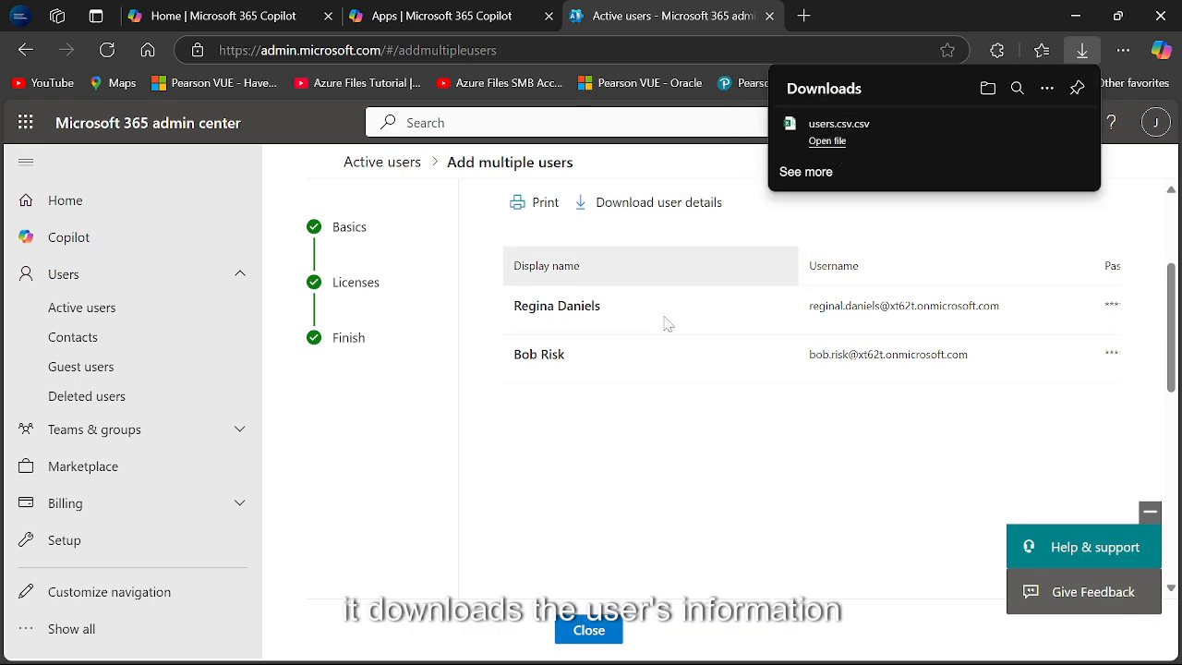
Step: Open users.csv.csv in Excel, autofit the Password and Username columns, then minimize Excel
click(827, 141)
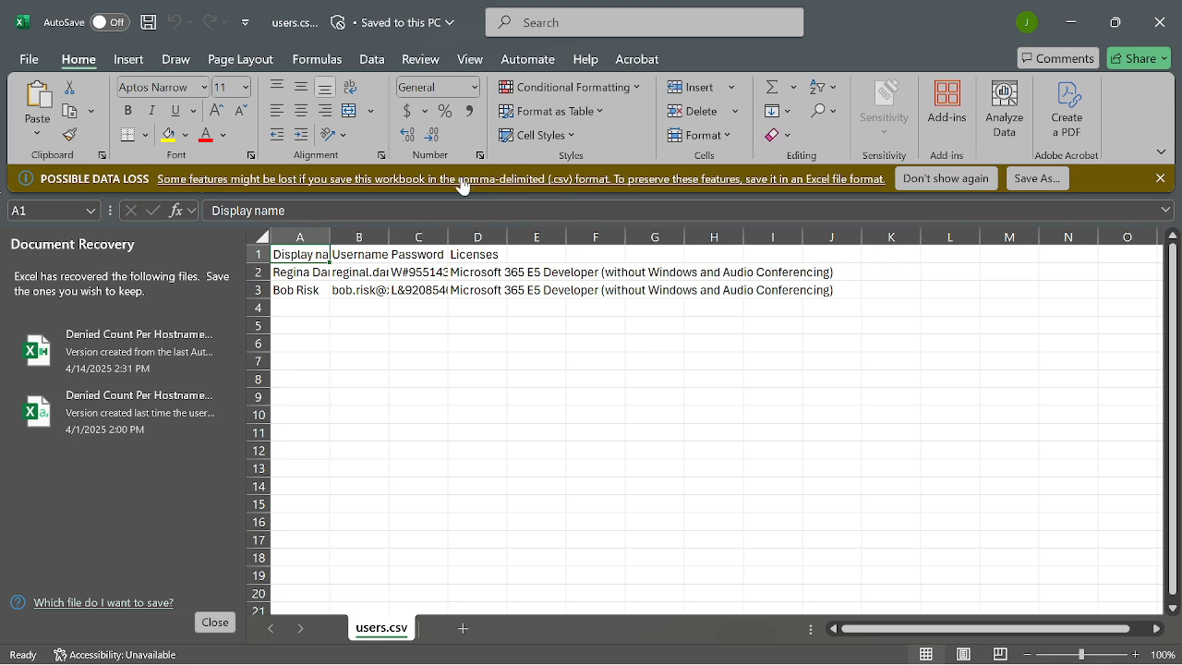
double_click(448, 238)
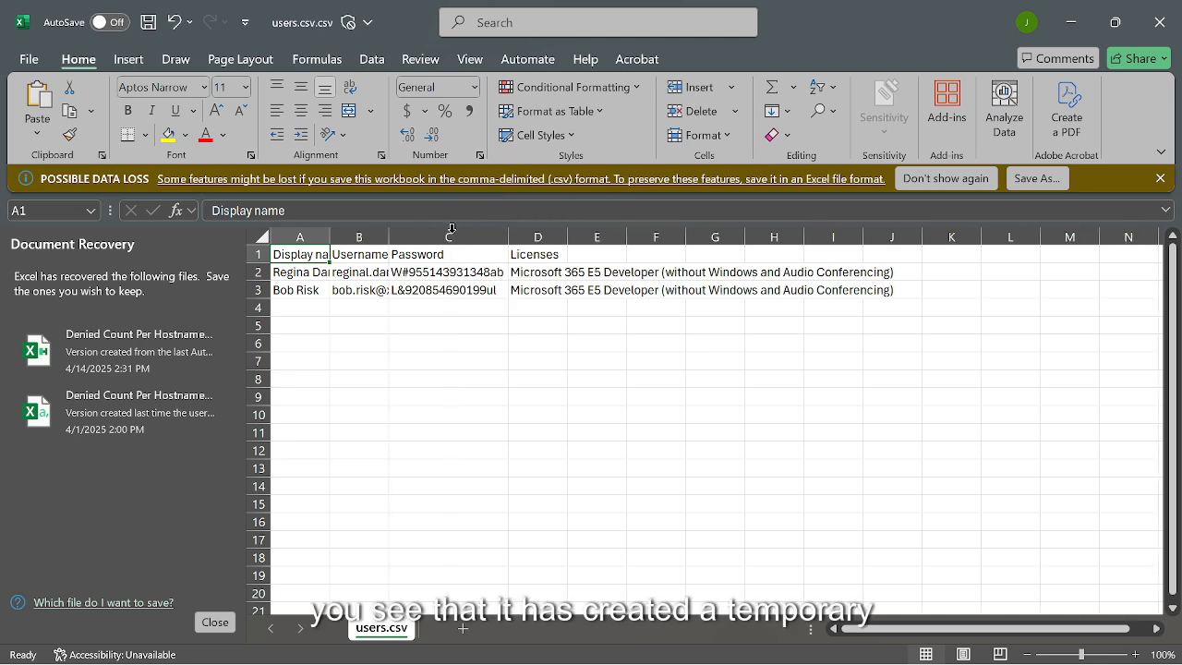
click(383, 255)
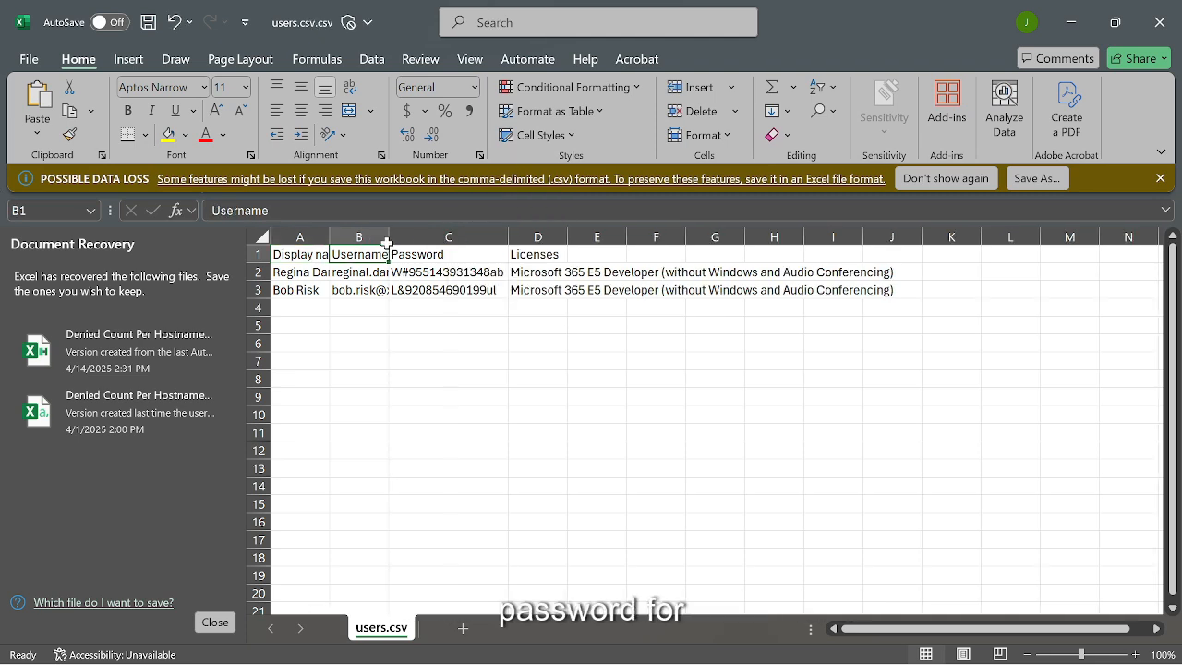
double_click(388, 237)
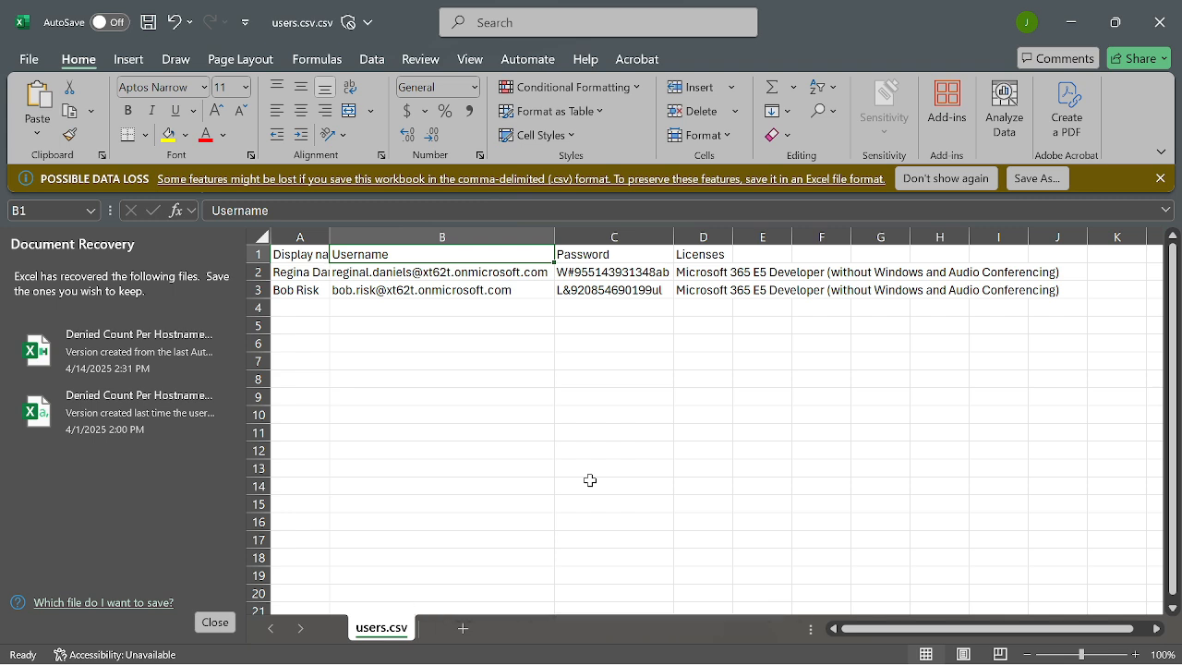
click(623, 289)
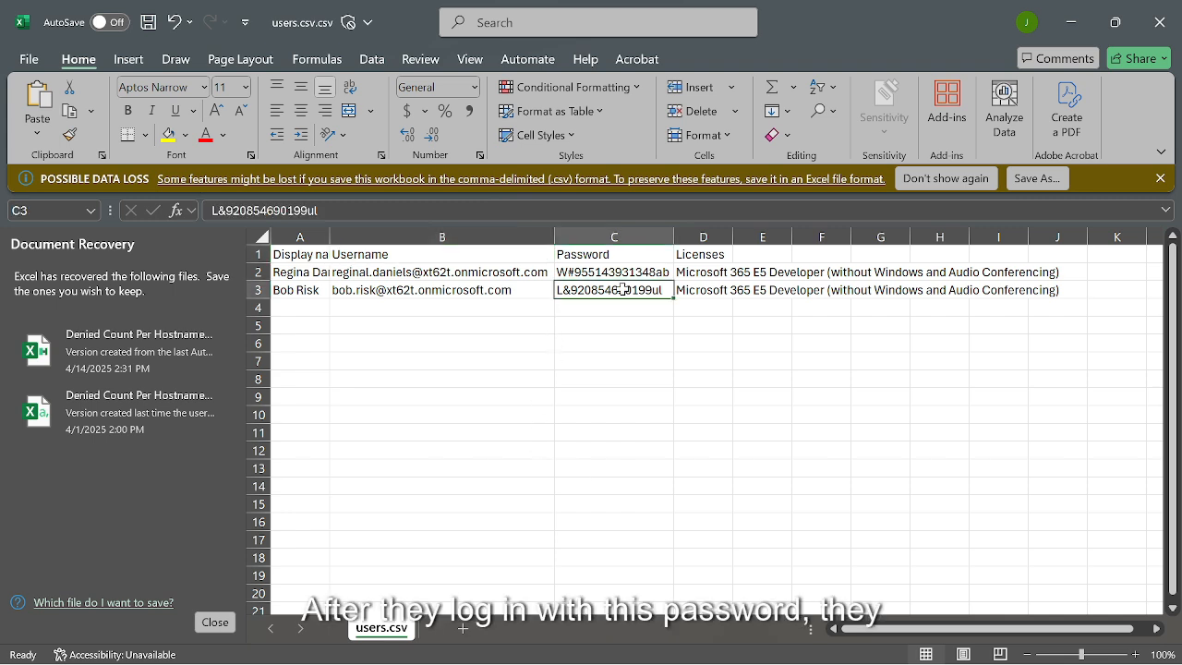
click(1071, 22)
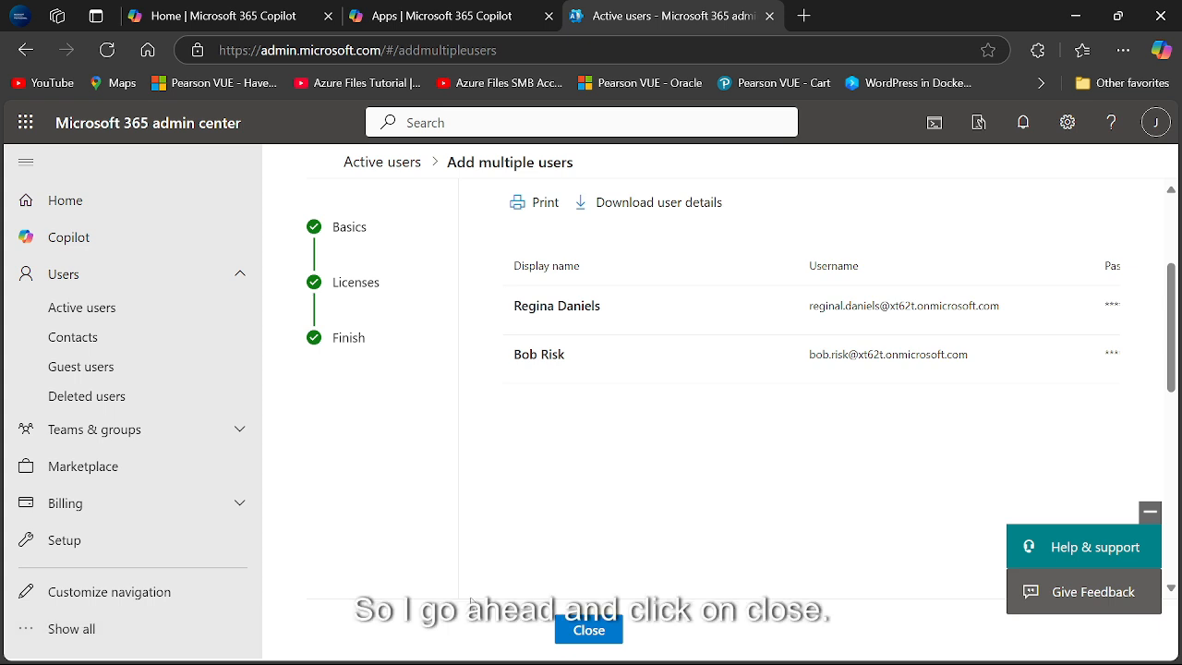
Step: Close the wizard and filter Active users by the new user's first name
click(567, 630)
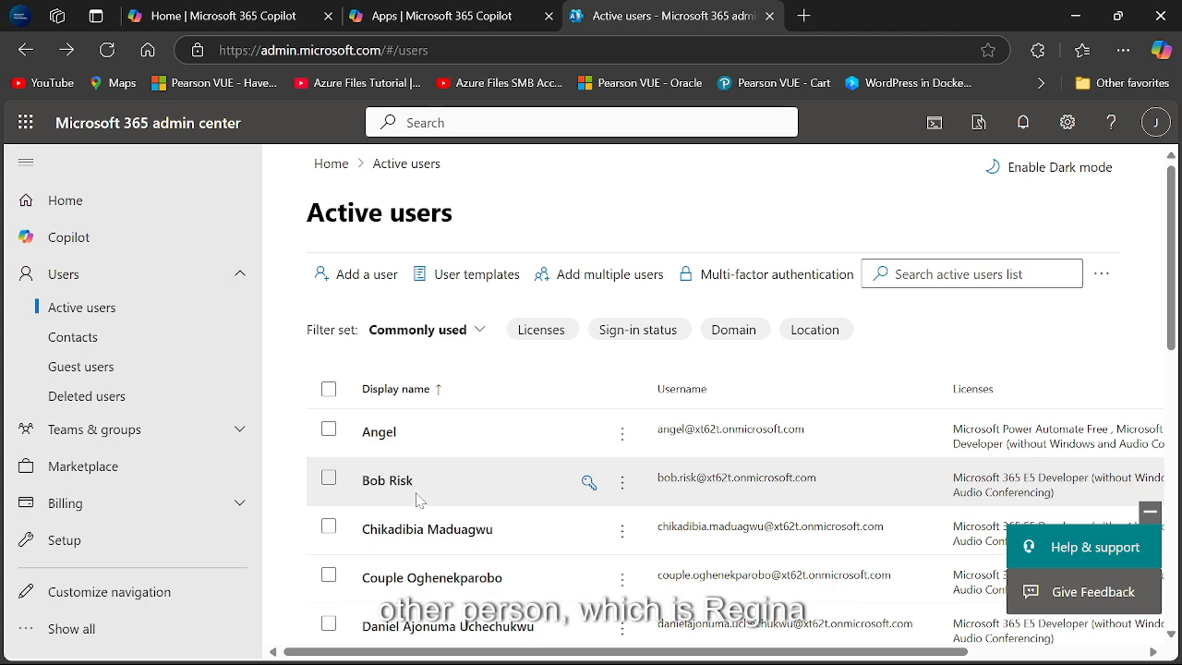
scroll(1061, 293, down, 3)
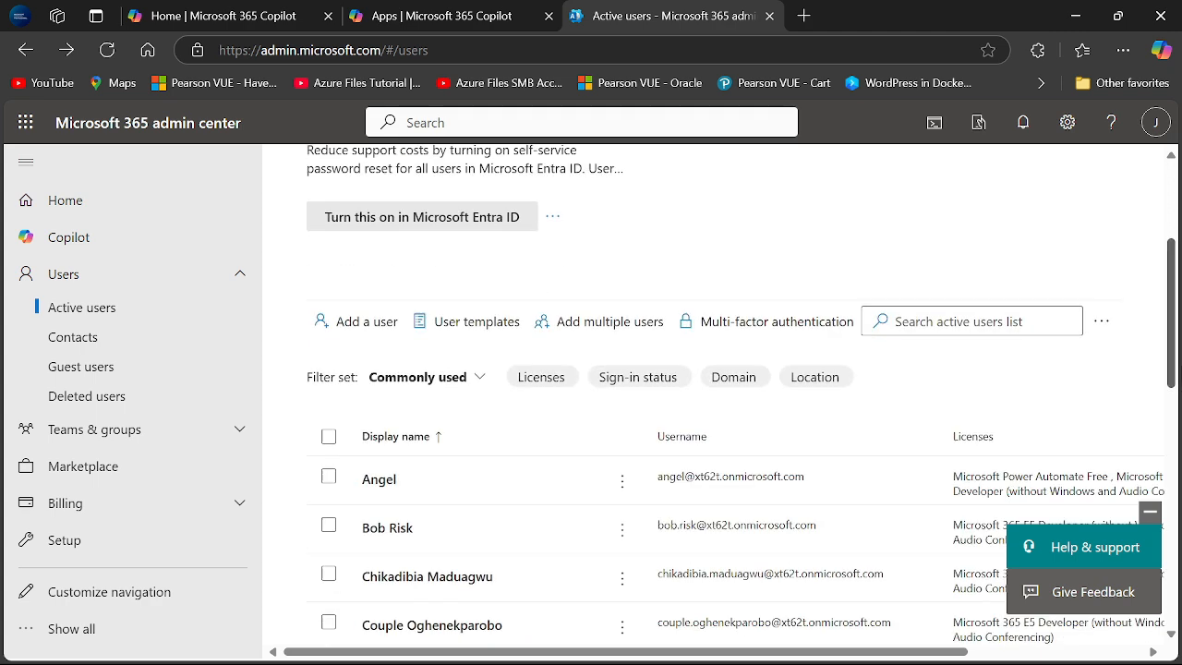
click(1054, 277)
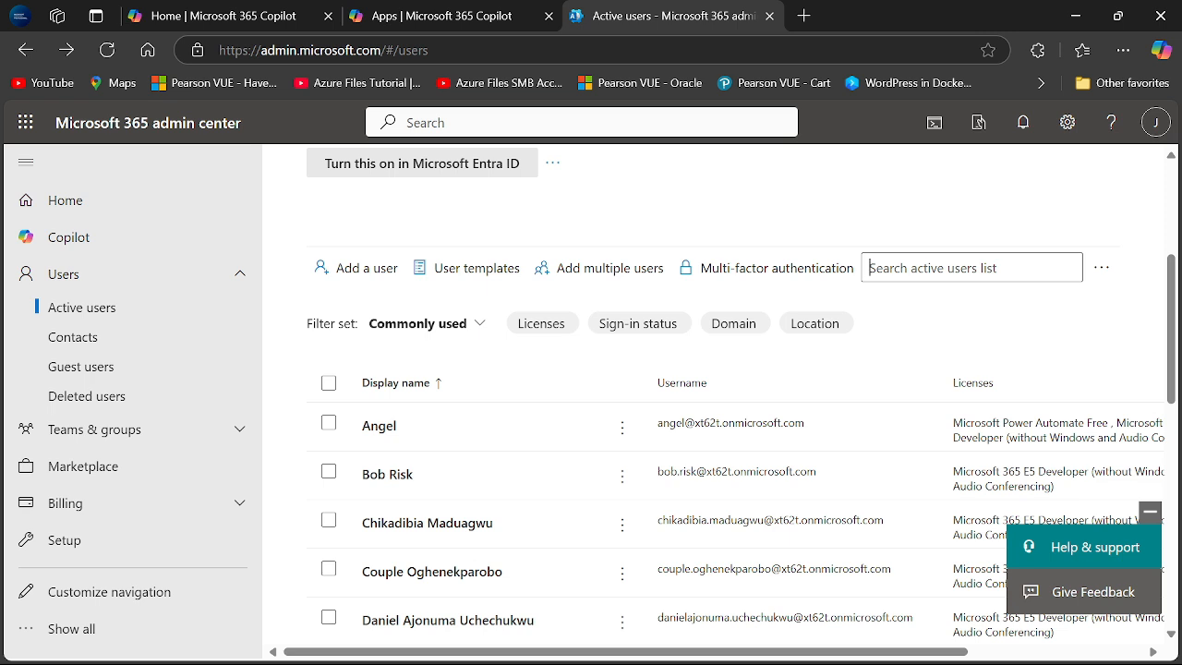
text(Regina)
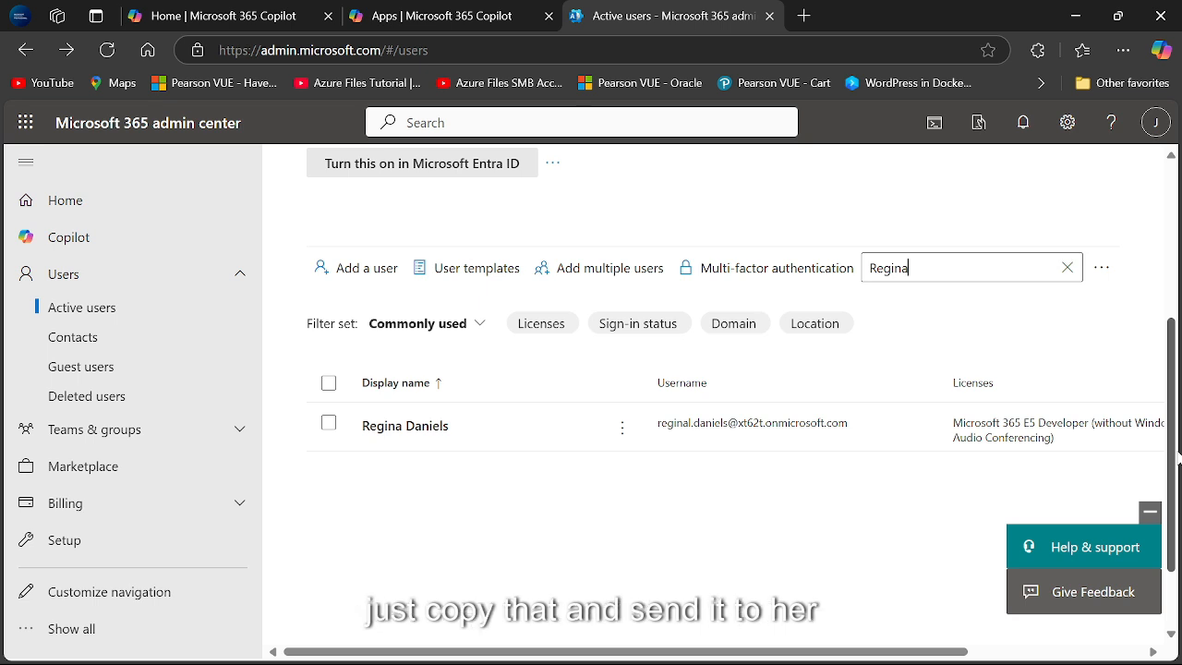
scroll(1178, 277, up, 3)
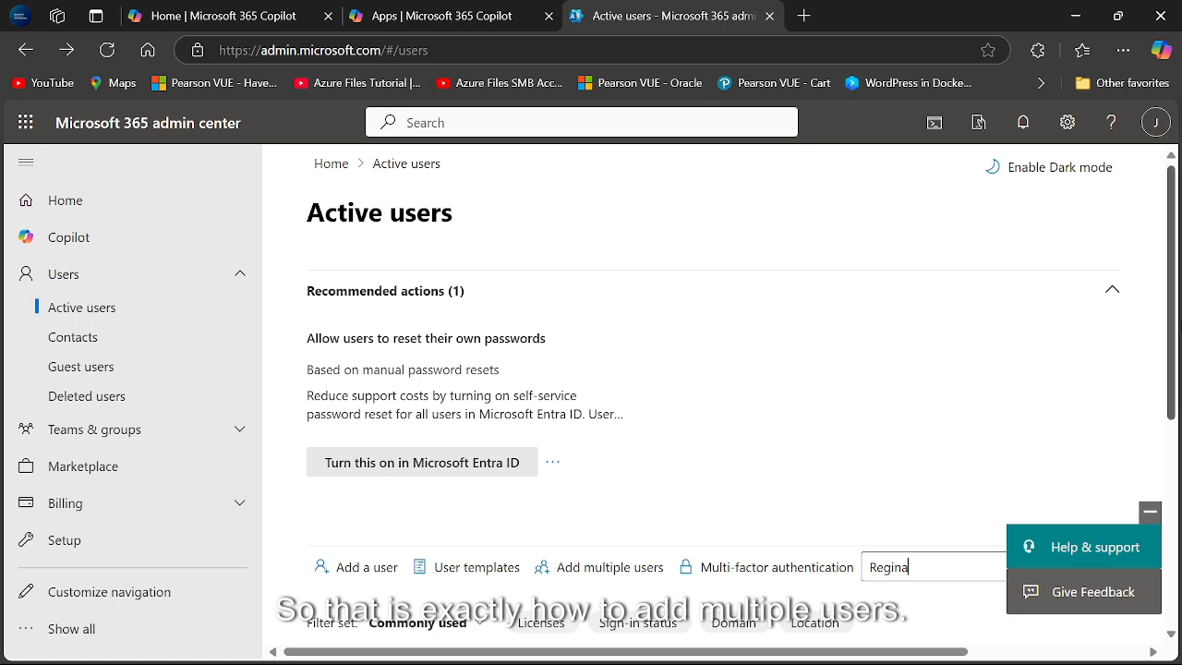
scroll(1171, 369, down, 2)
scroll(742, 387, down, 1)
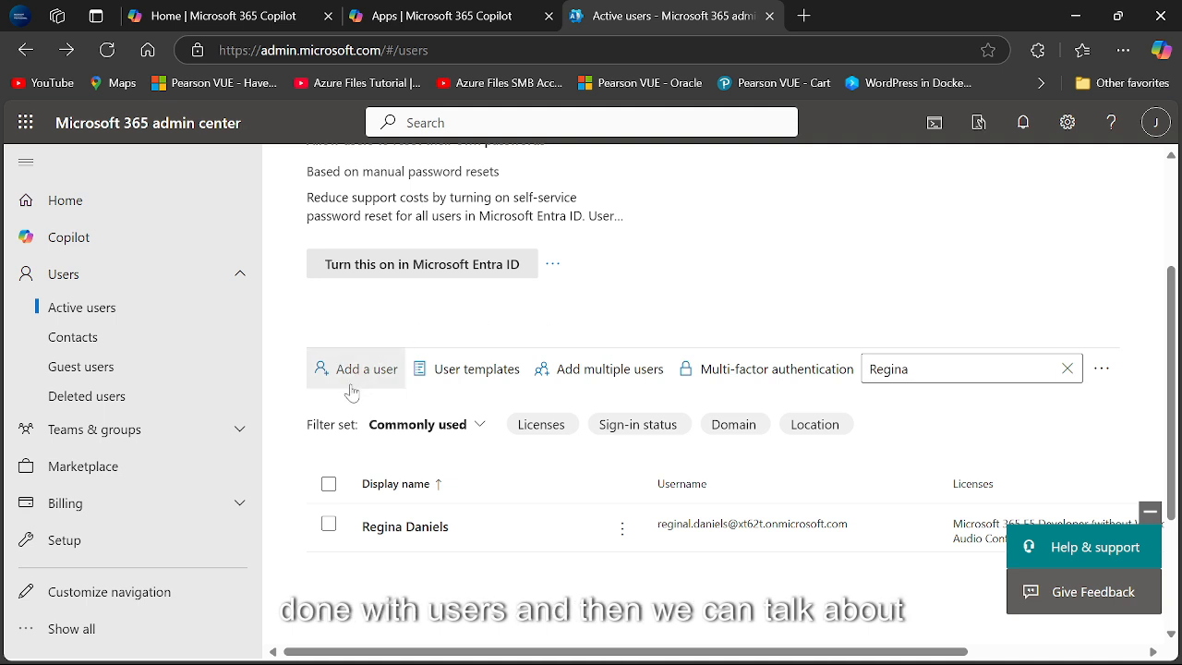
Step: Clear the name search, then choose User templates > Add template
click(1067, 368)
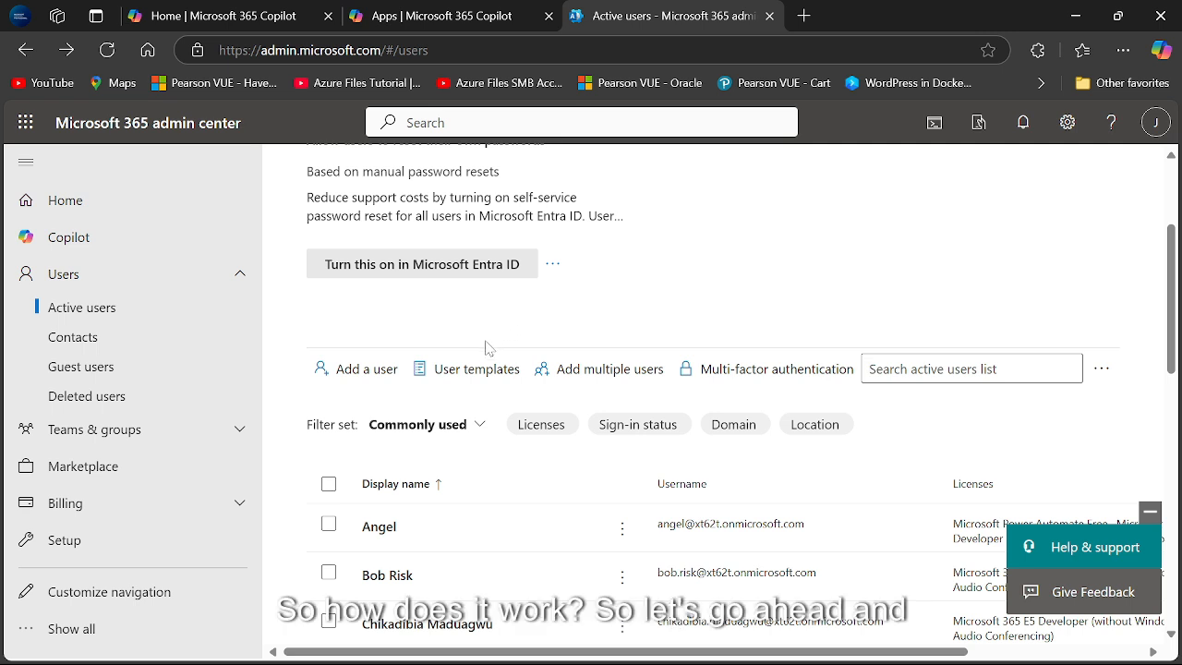
click(484, 378)
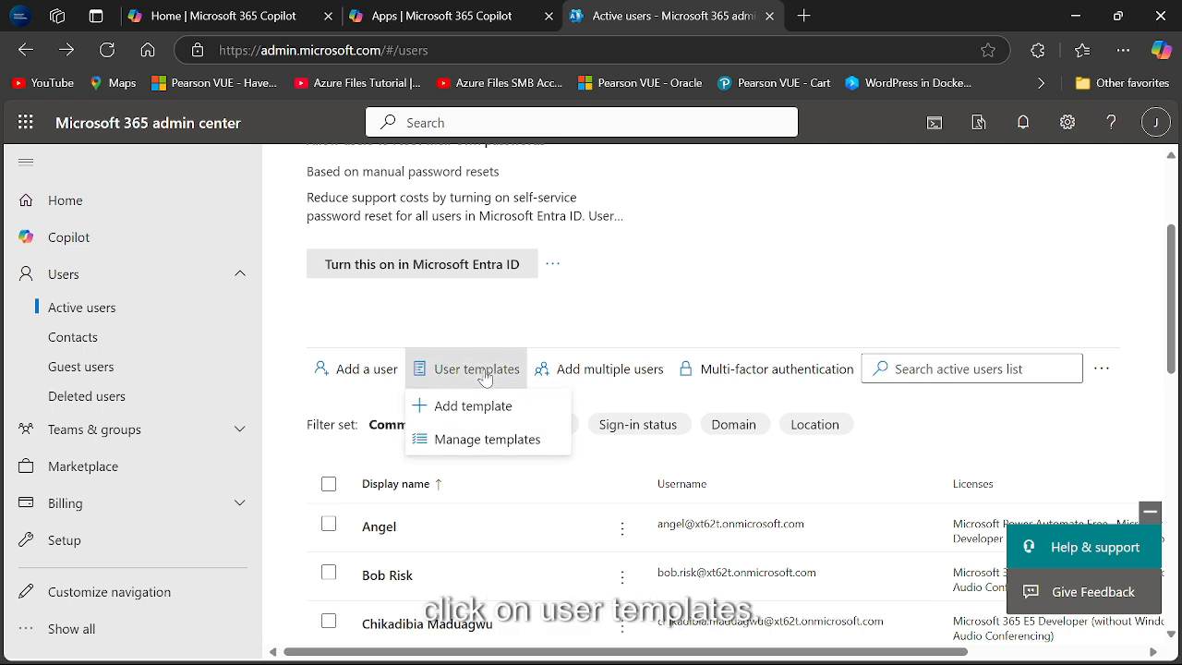
click(479, 414)
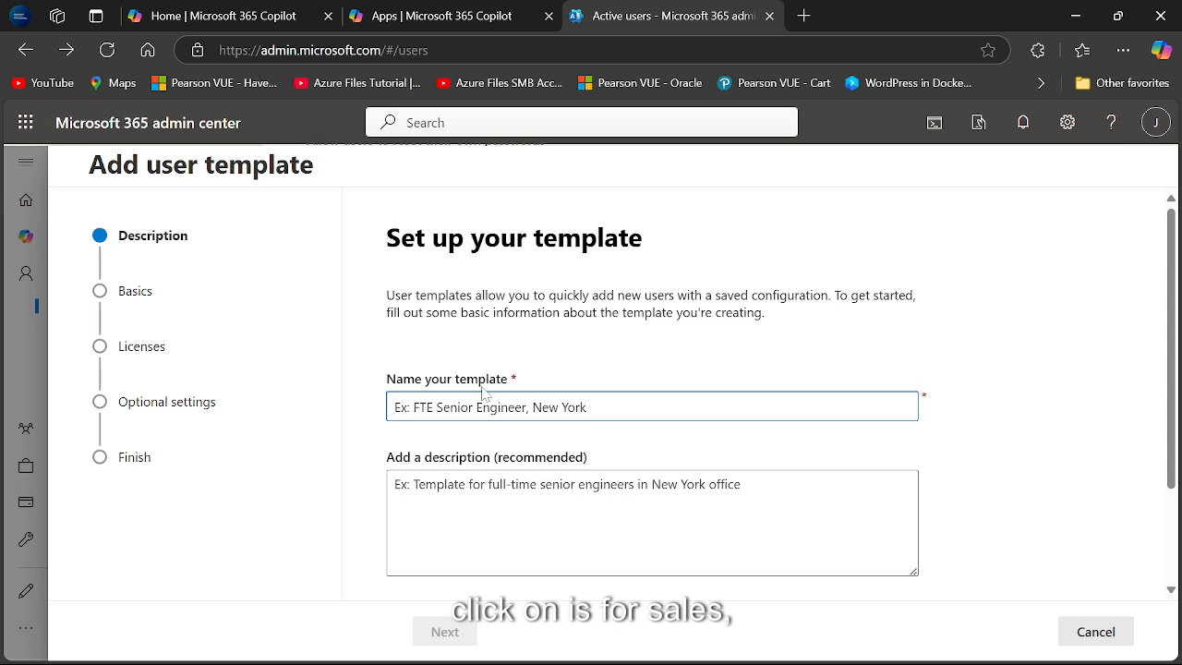
Step: Enter 'Sales' as the template name
text(Sa)
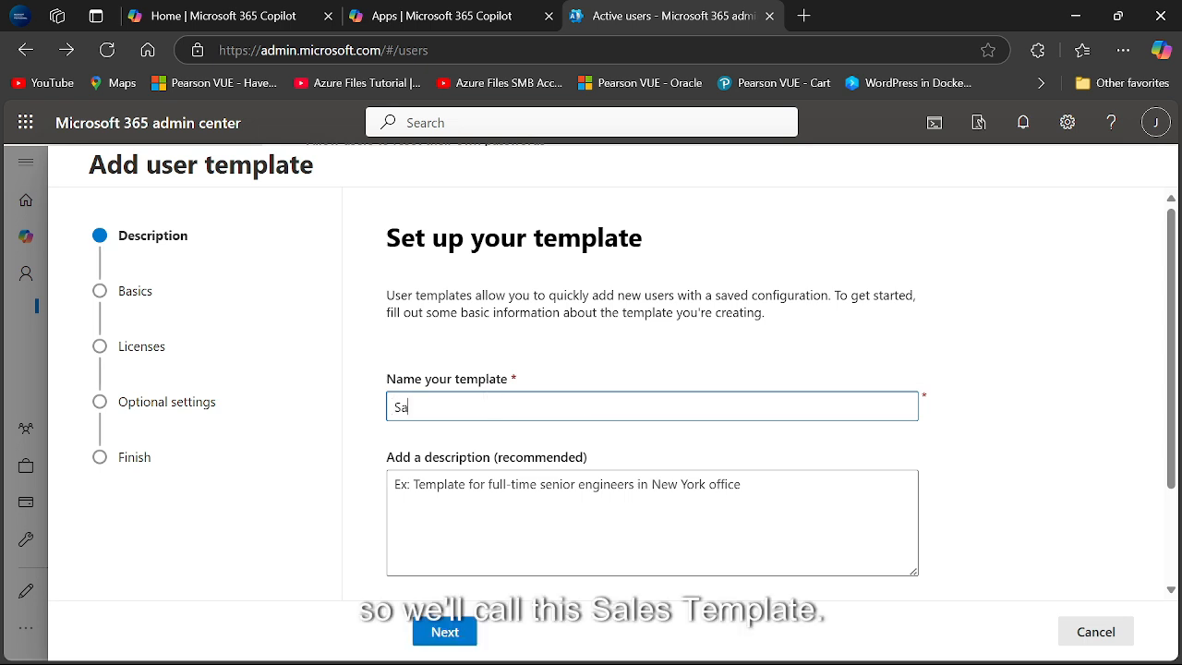
text(les)
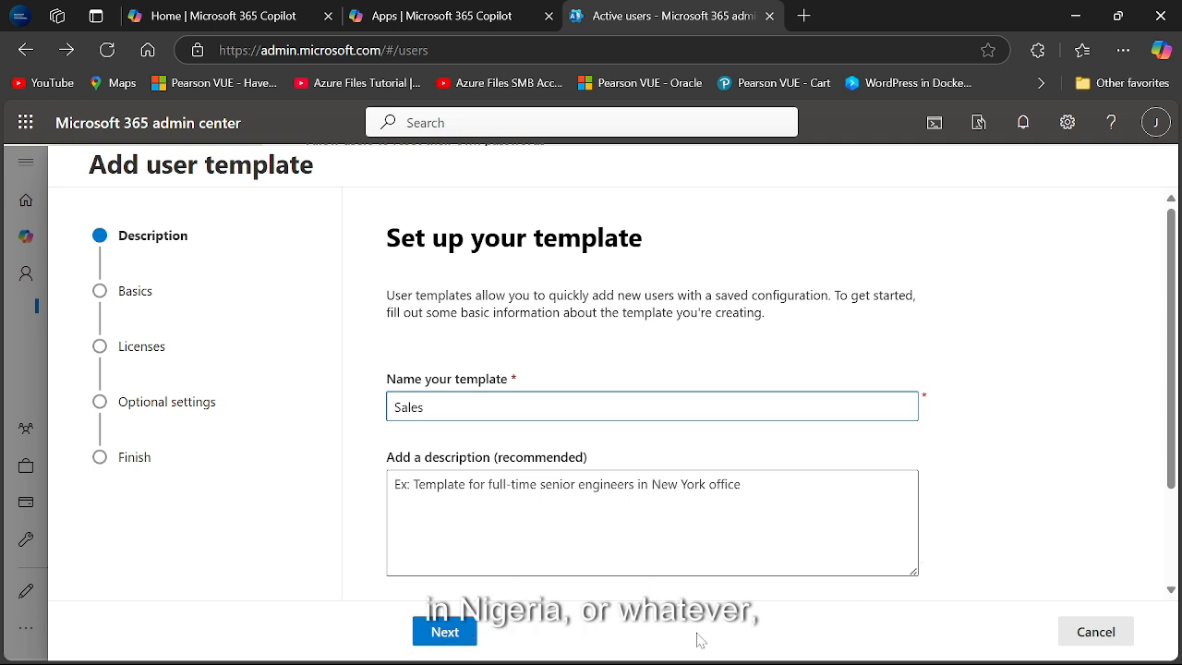
Step: Set the template domain to xt62t.onmicrosoft.com and untick the first-sign-in password change
click(431, 638)
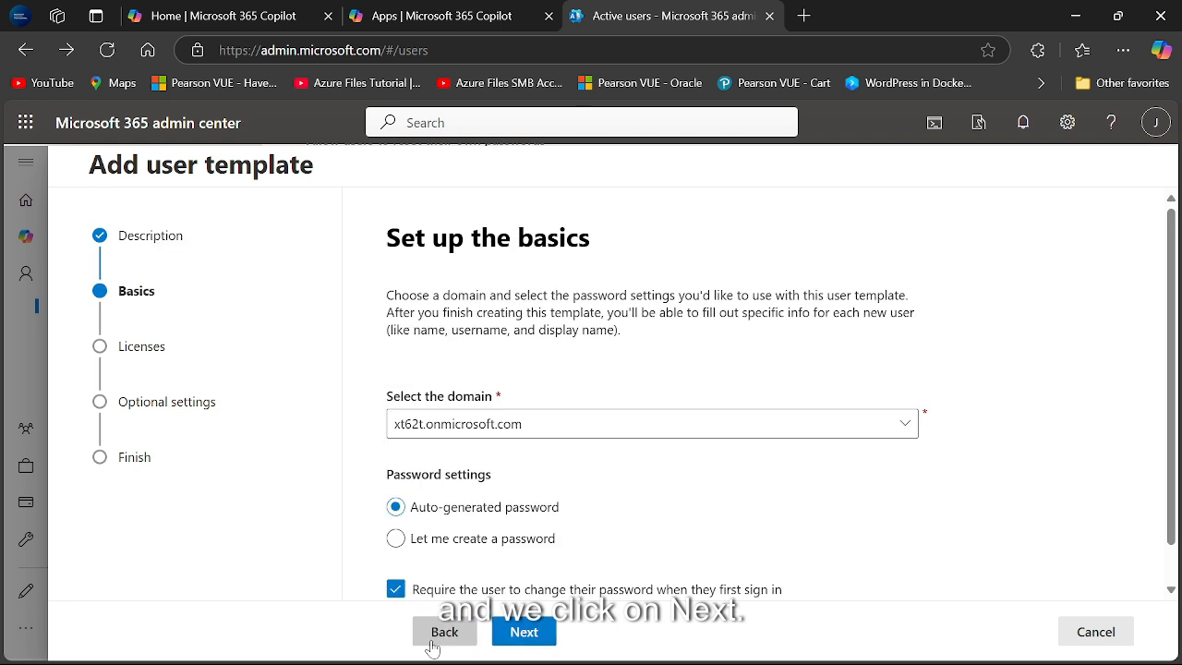
click(613, 435)
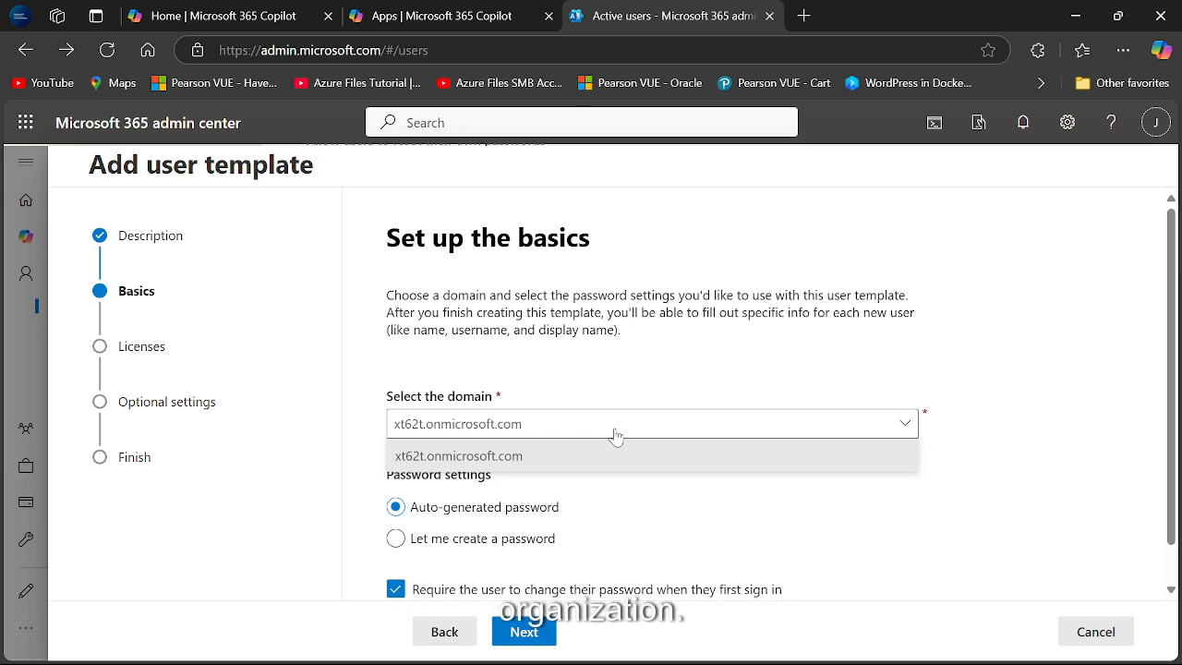
click(620, 454)
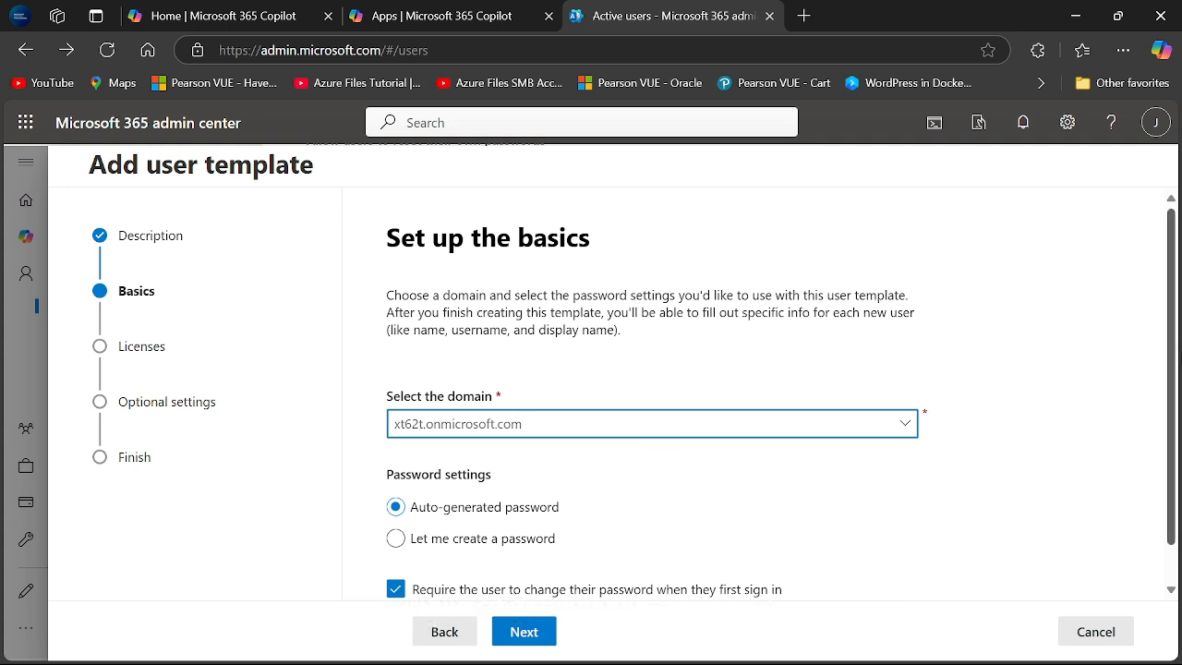
drag(1171, 447, 1173, 484)
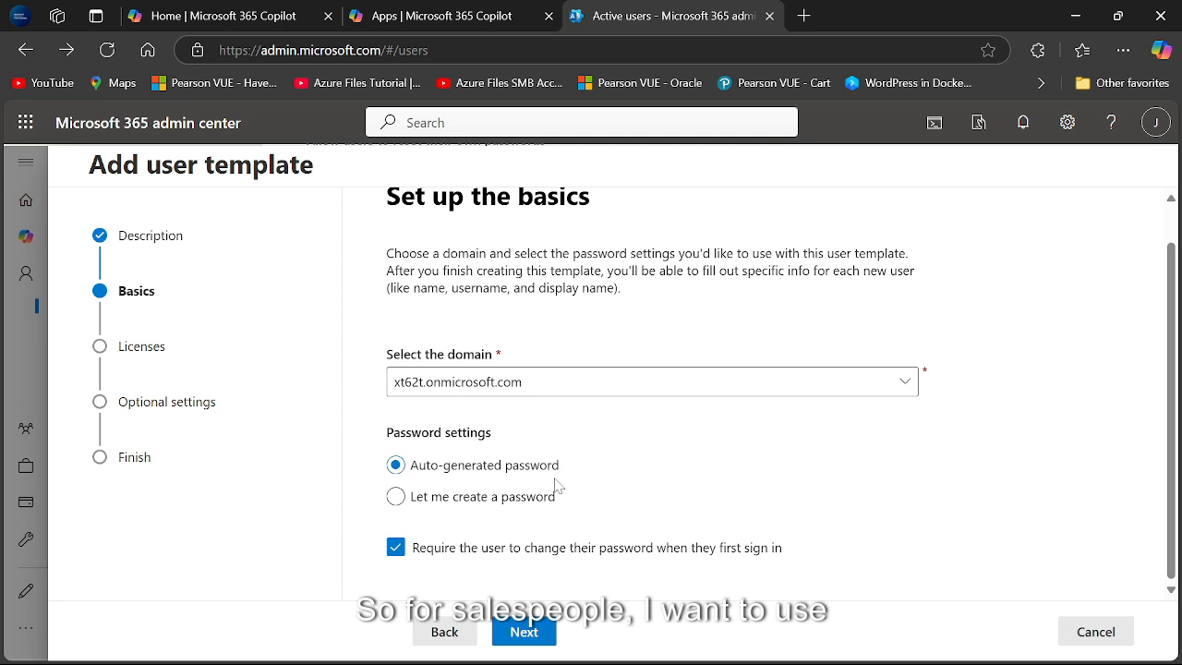
click(395, 547)
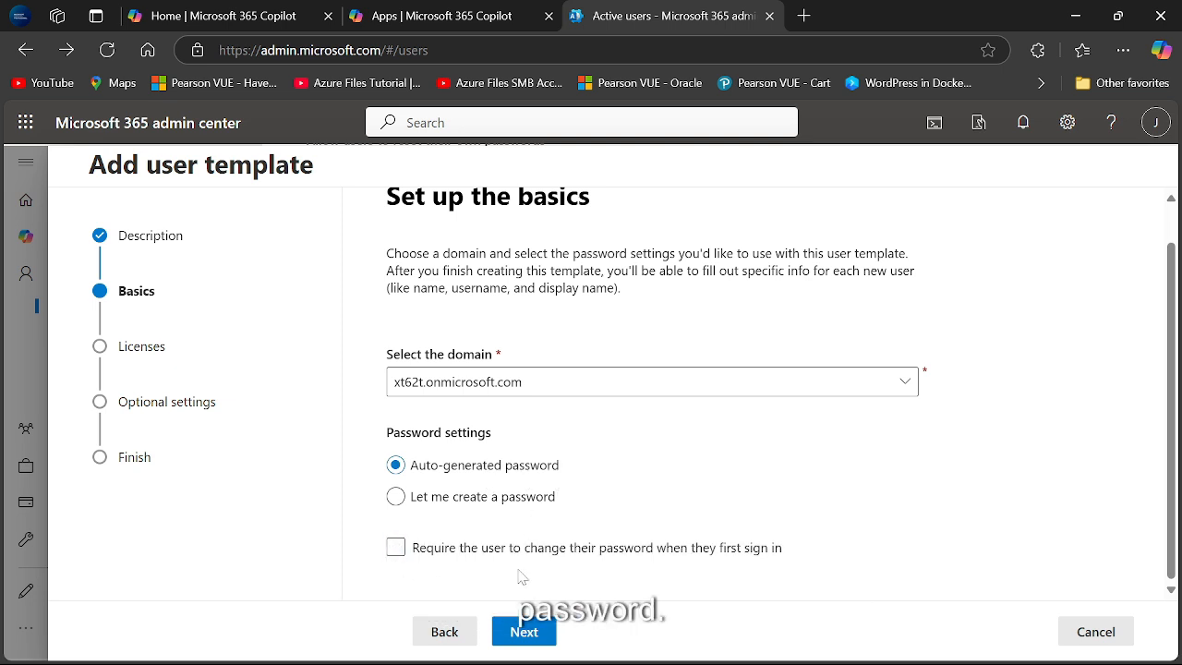
Step: Check Microsoft 365 E5 Developer (without Windows and Audio Conferencing) and proceed to Optional settings
click(524, 632)
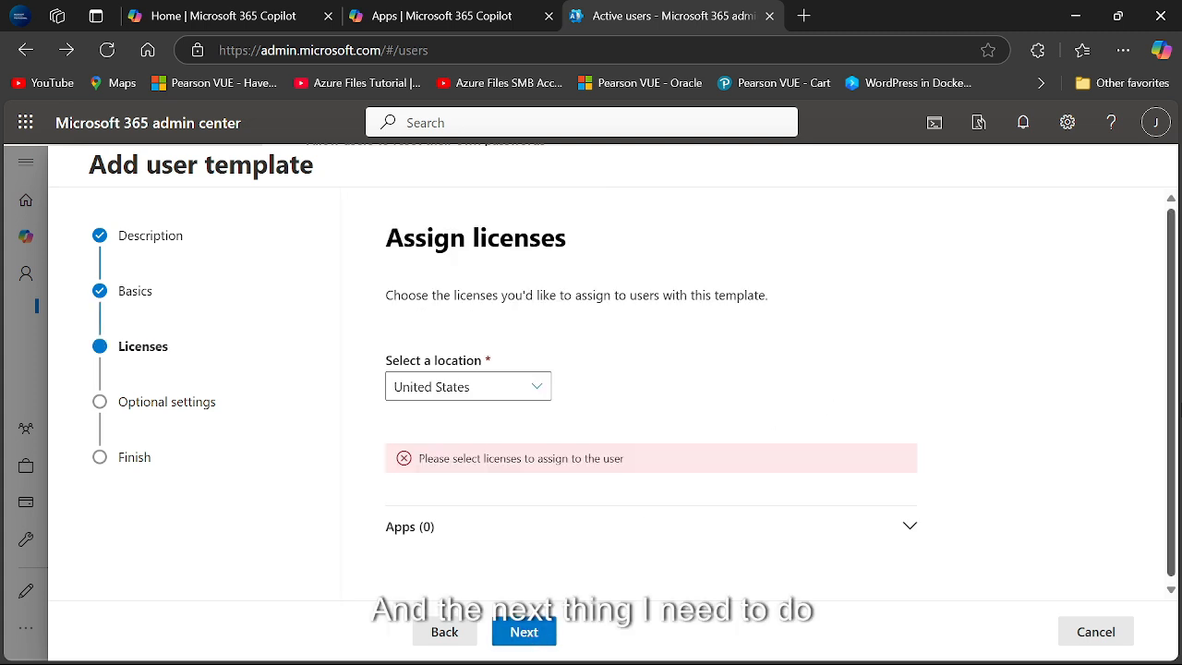
scroll(627, 327, down, 2)
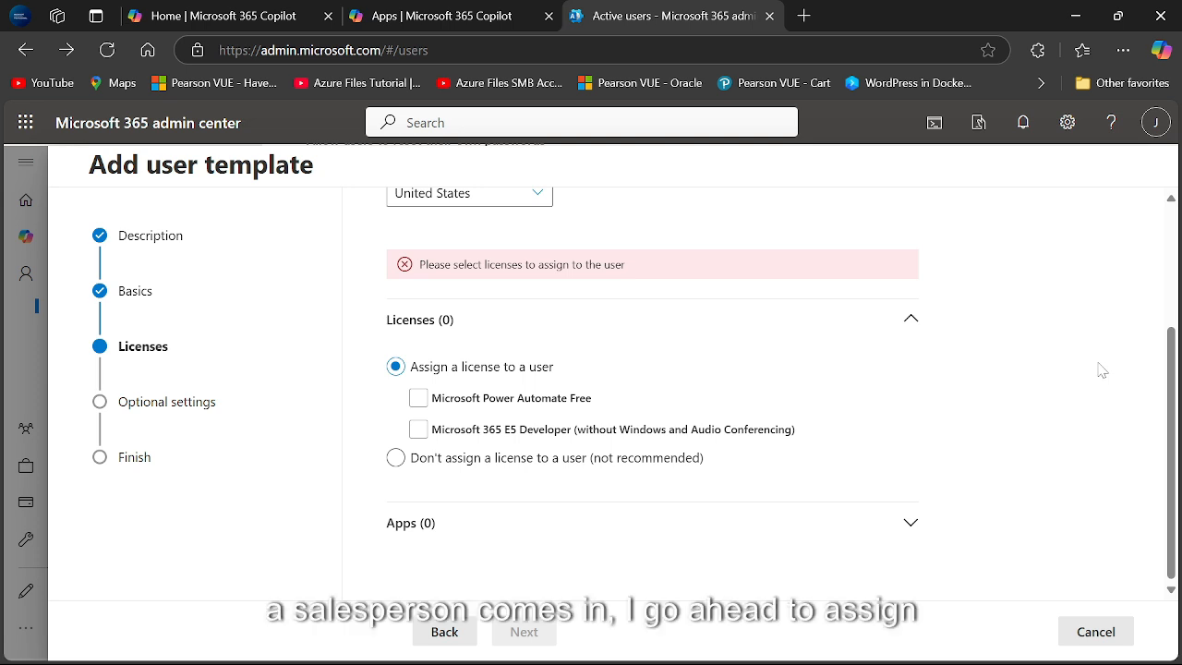
click(572, 400)
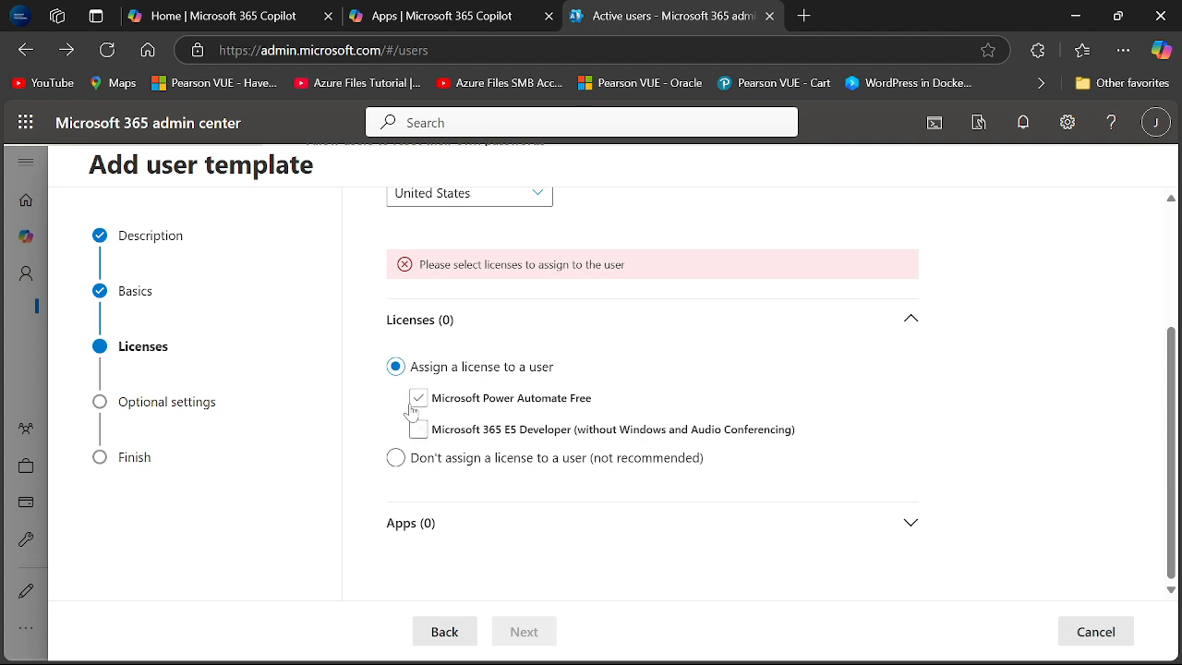
click(418, 430)
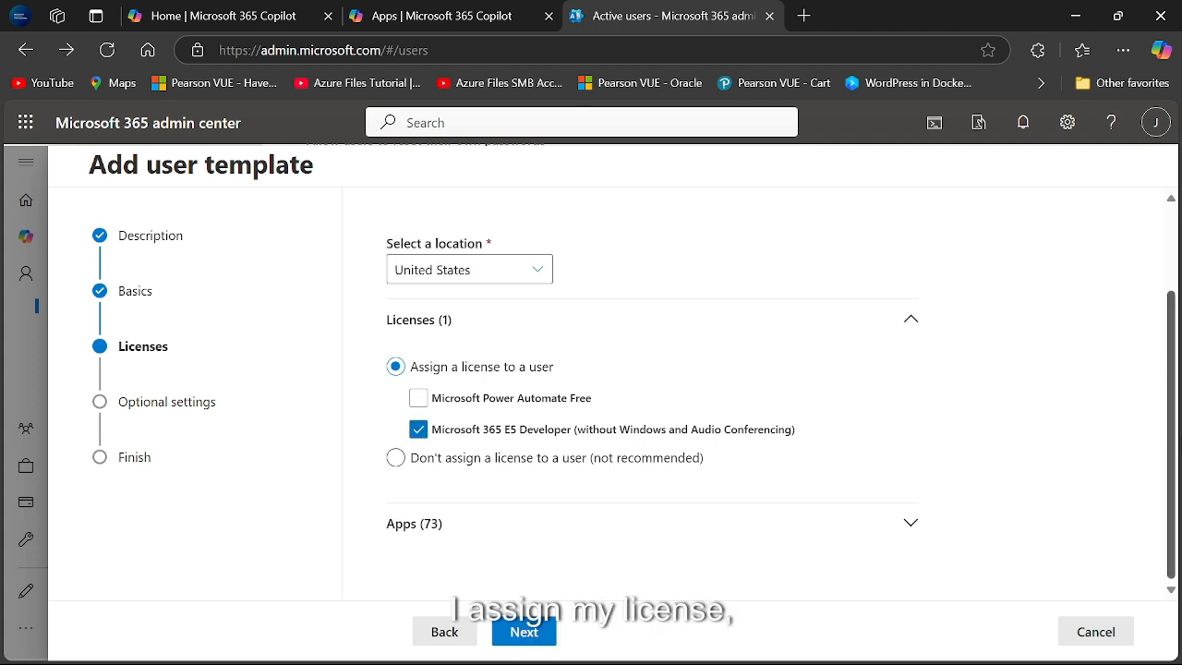
mouse_move(1171, 517)
mouse_down()
mouse_move(1171, 455)
mouse_move(1171, 522)
mouse_up()
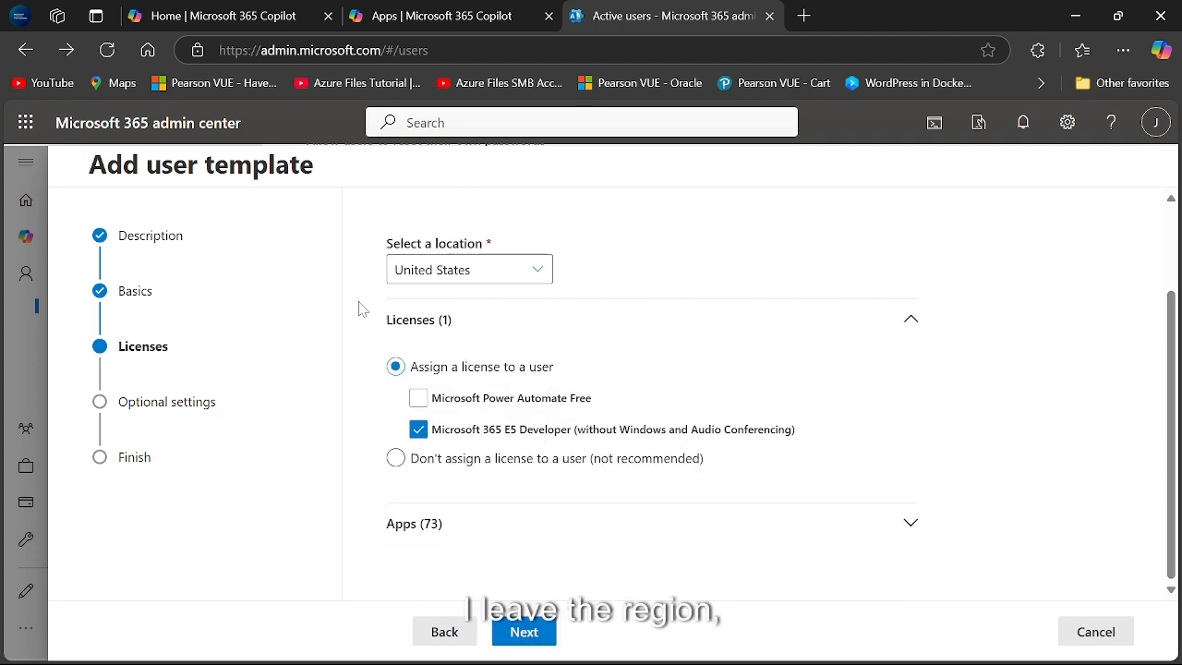
click(524, 635)
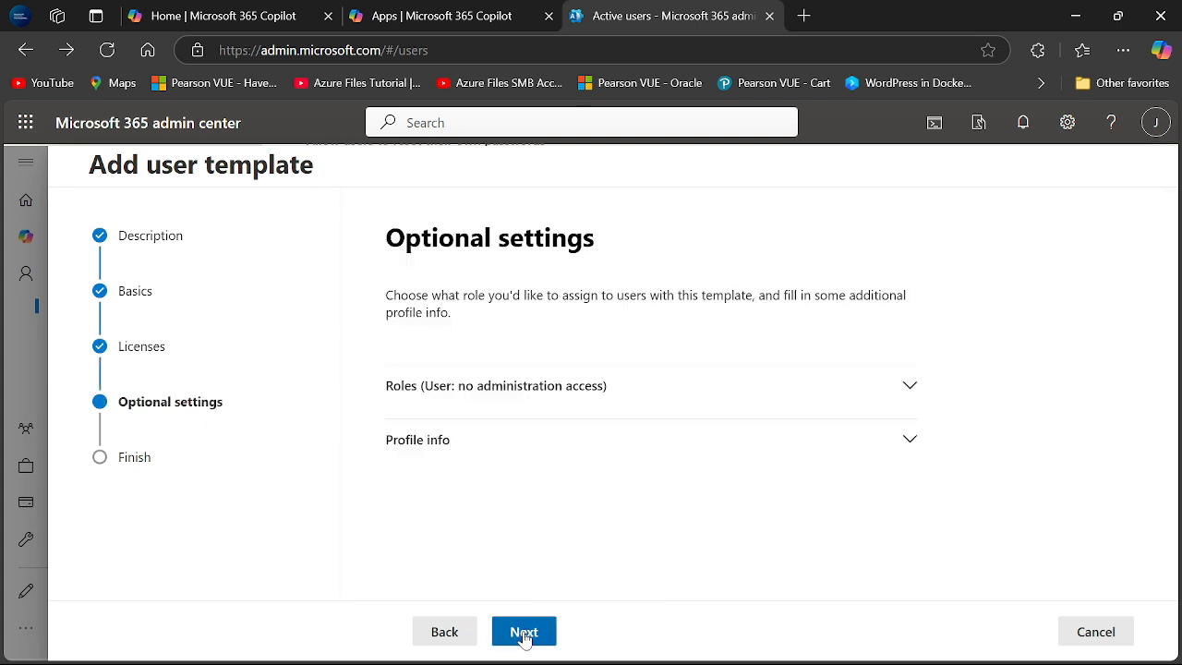
Step: Leave Roles at User (no admin center access) and expand the Profile info fields
click(523, 635)
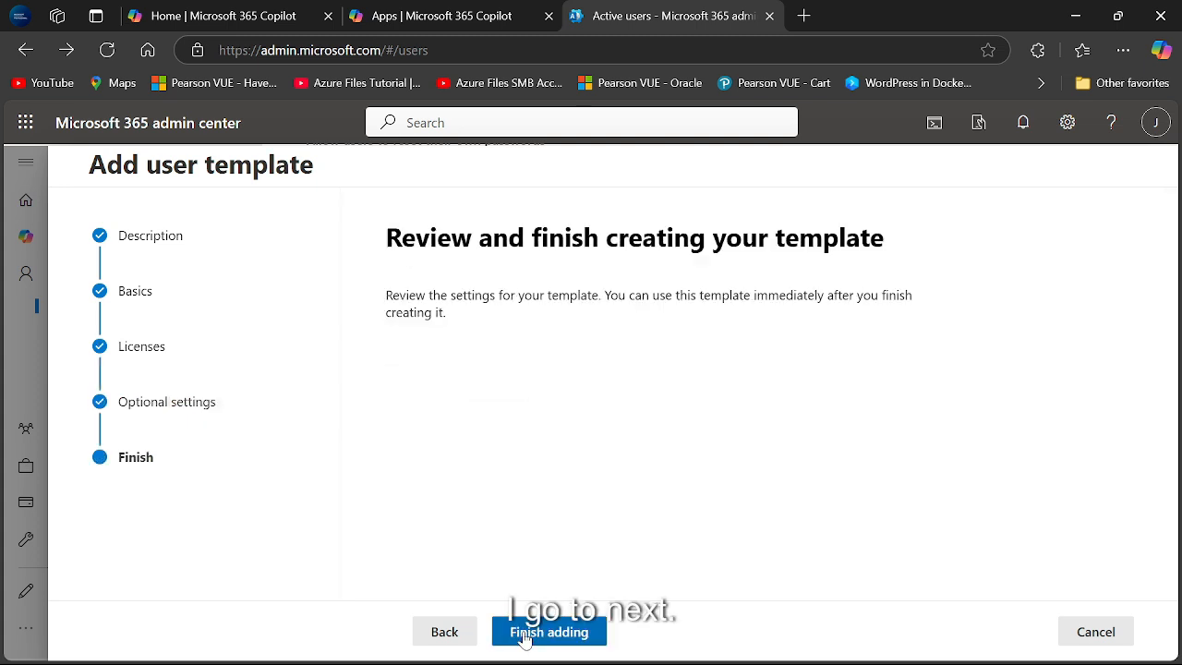
click(445, 636)
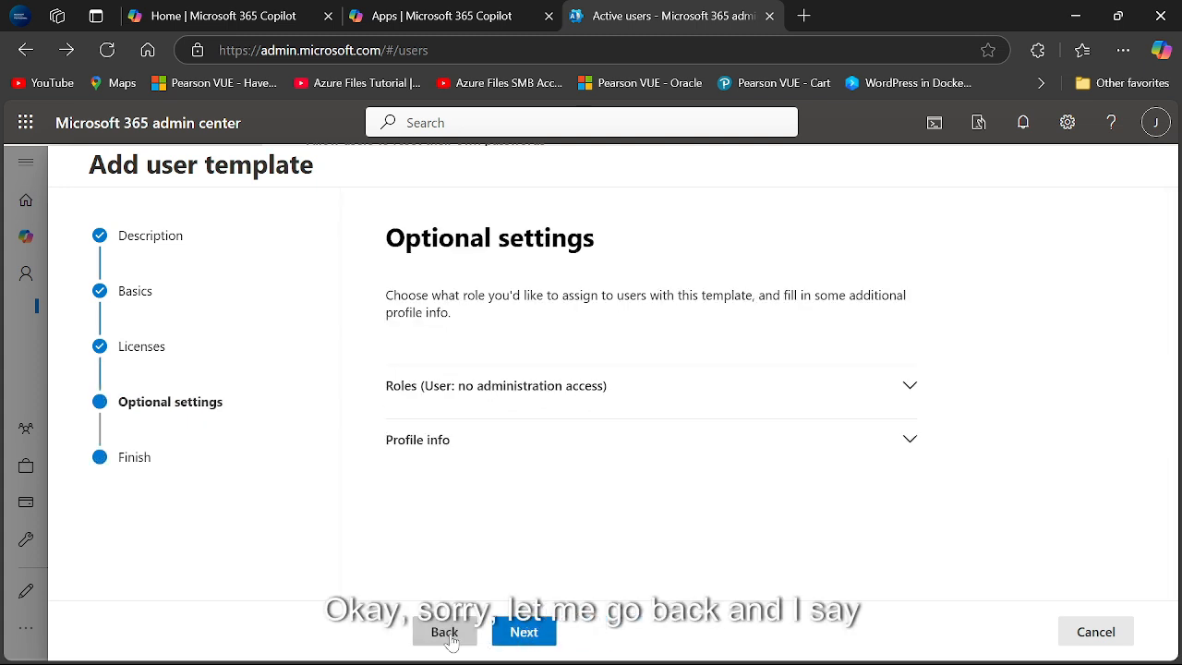
click(905, 410)
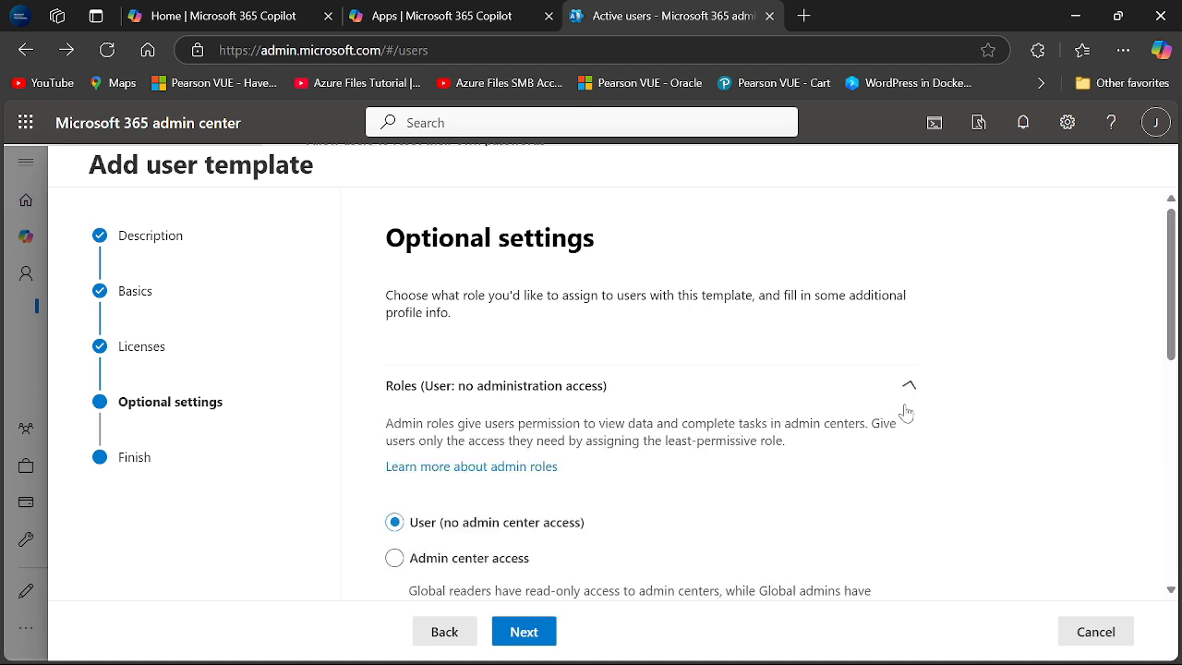
mouse_move(1173, 342)
mouse_down()
mouse_move(1172, 481)
mouse_move(1179, 338)
mouse_move(1174, 354)
mouse_up()
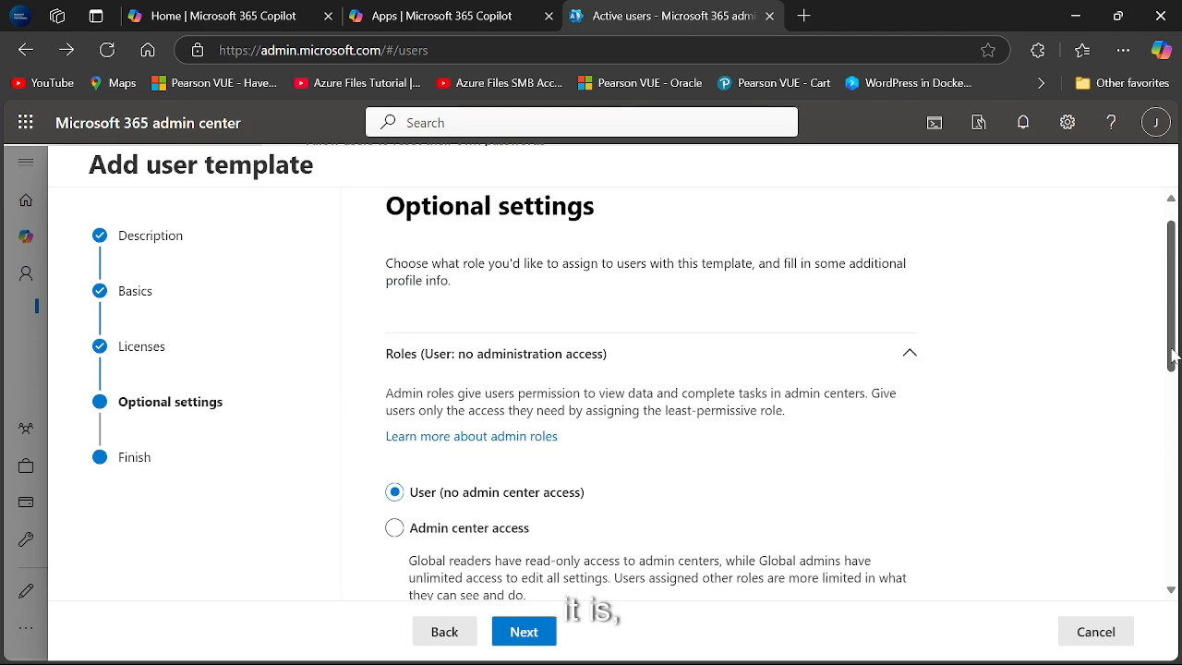
click(909, 352)
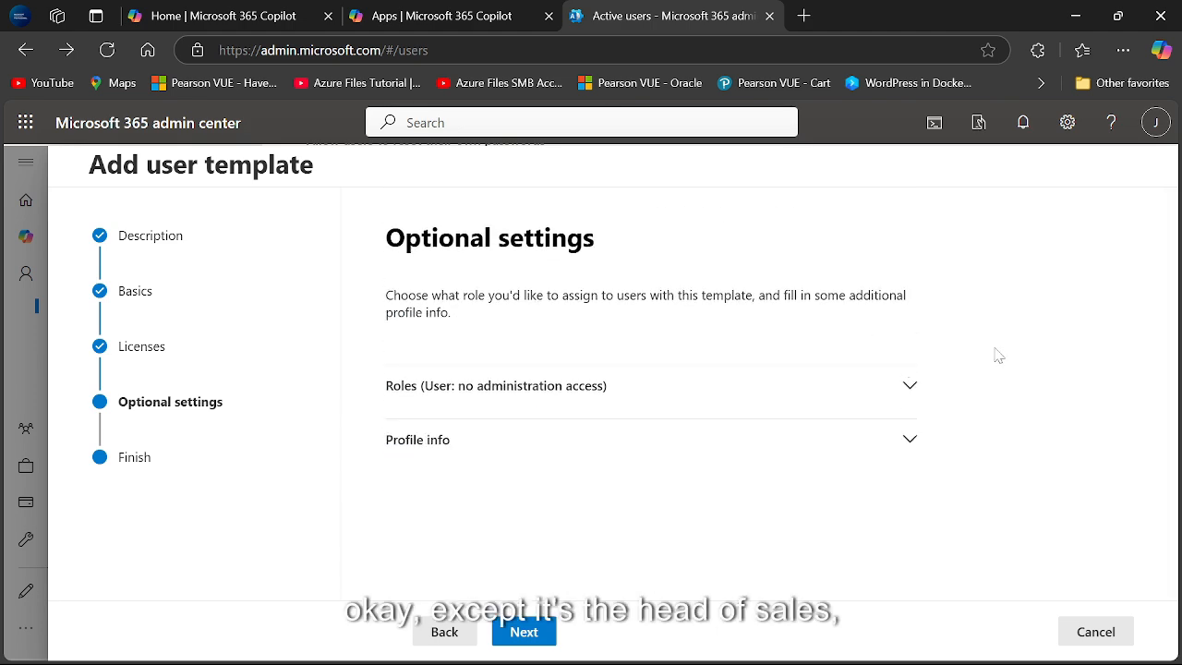
click(451, 473)
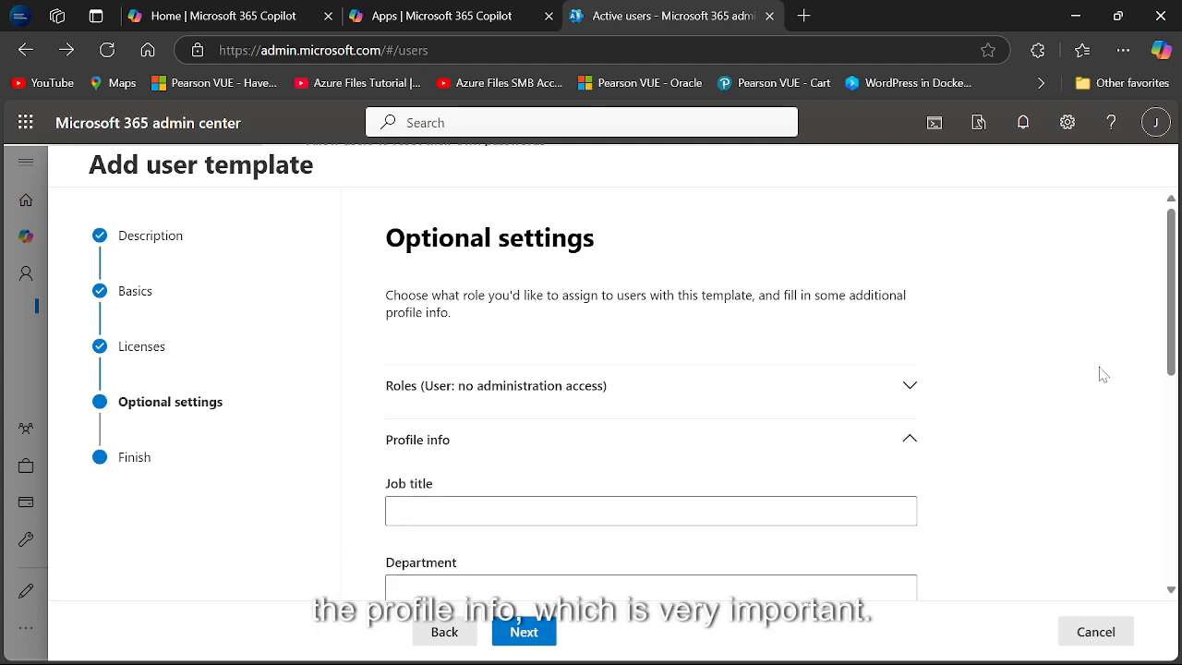
drag(1179, 298, 1178, 372)
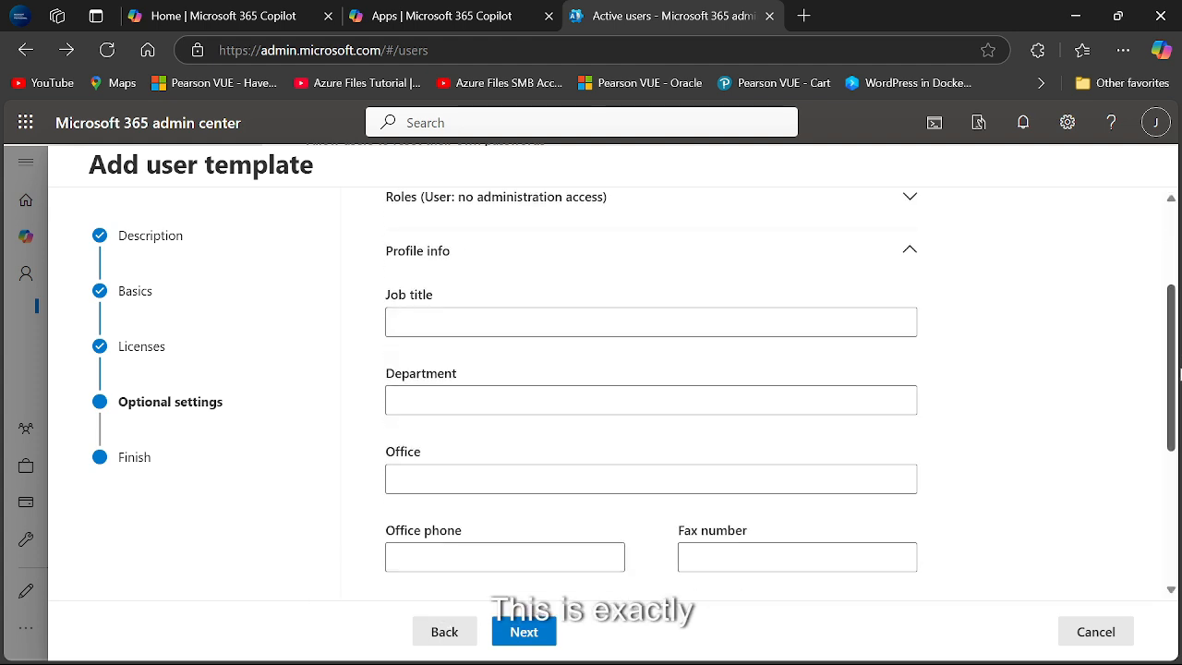
Step: Fill in profile info: department Sales, job title 'A', office Asokoro
click(462, 322)
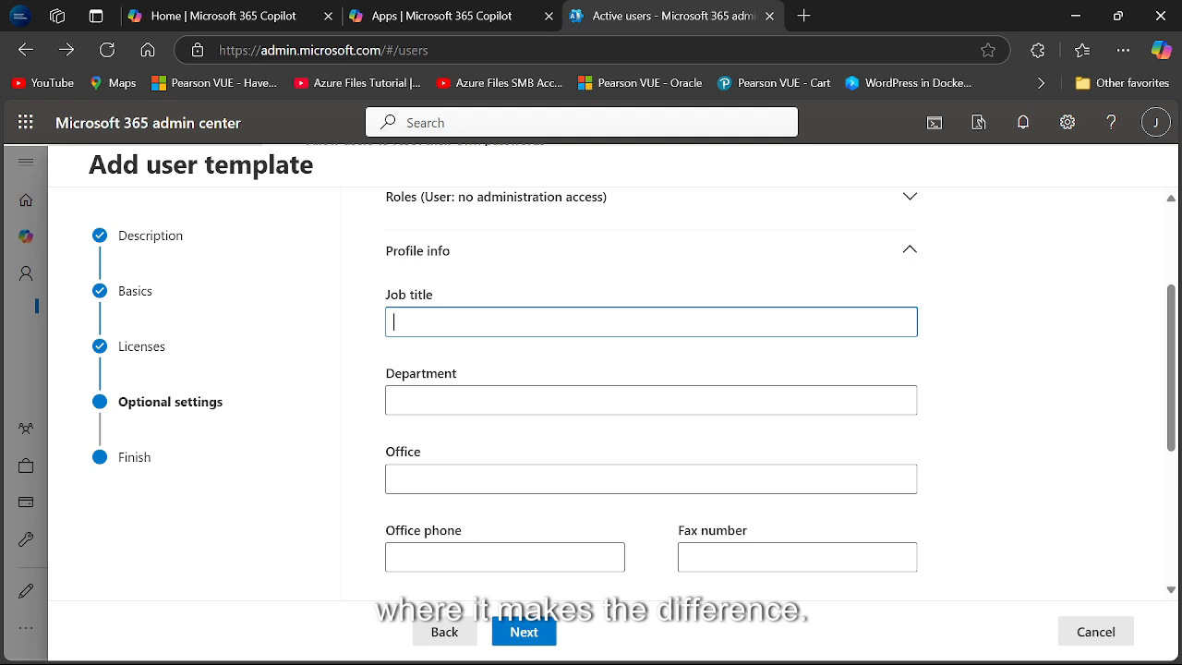
click(461, 400)
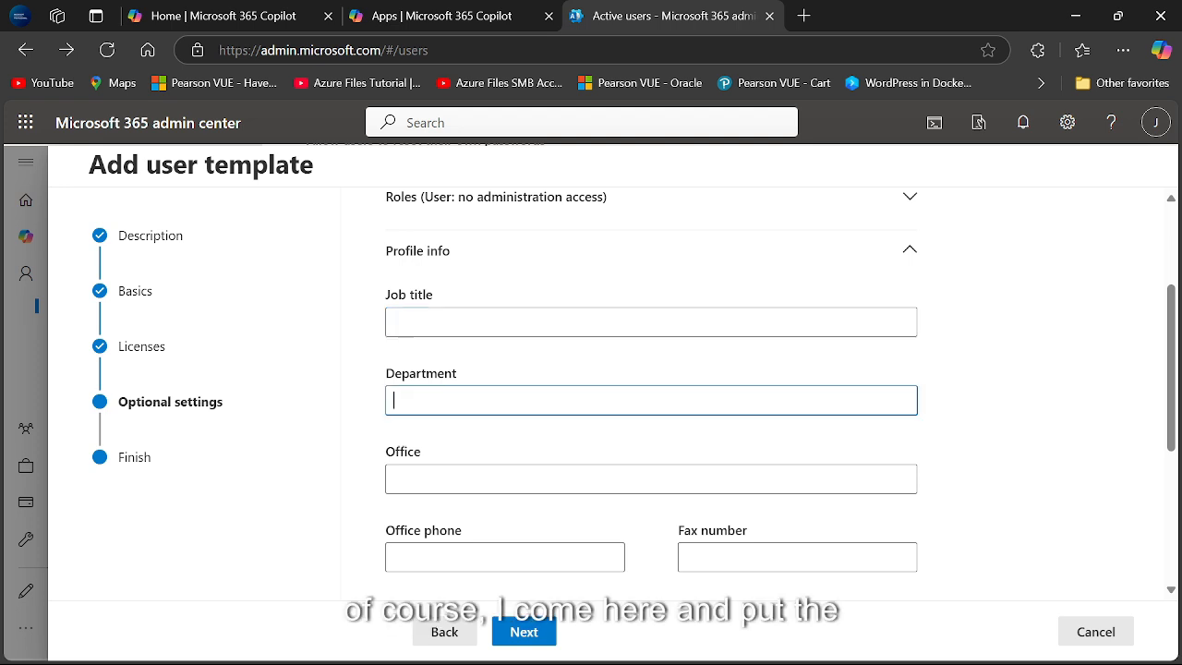
text(Sales)
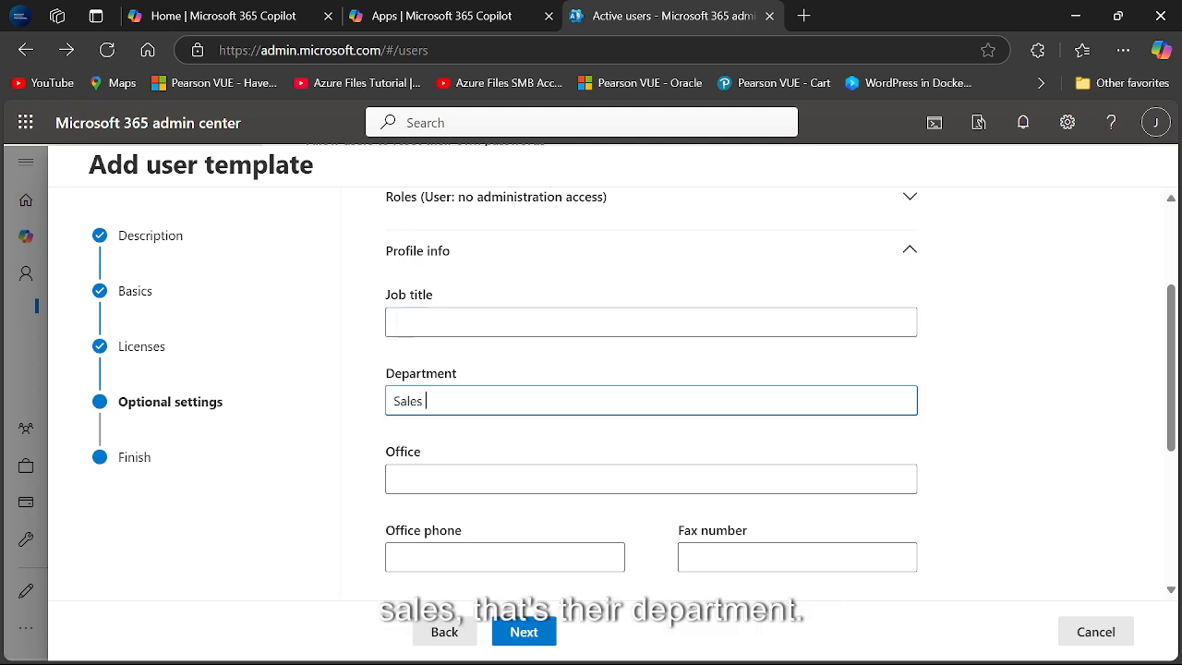
click(651, 318)
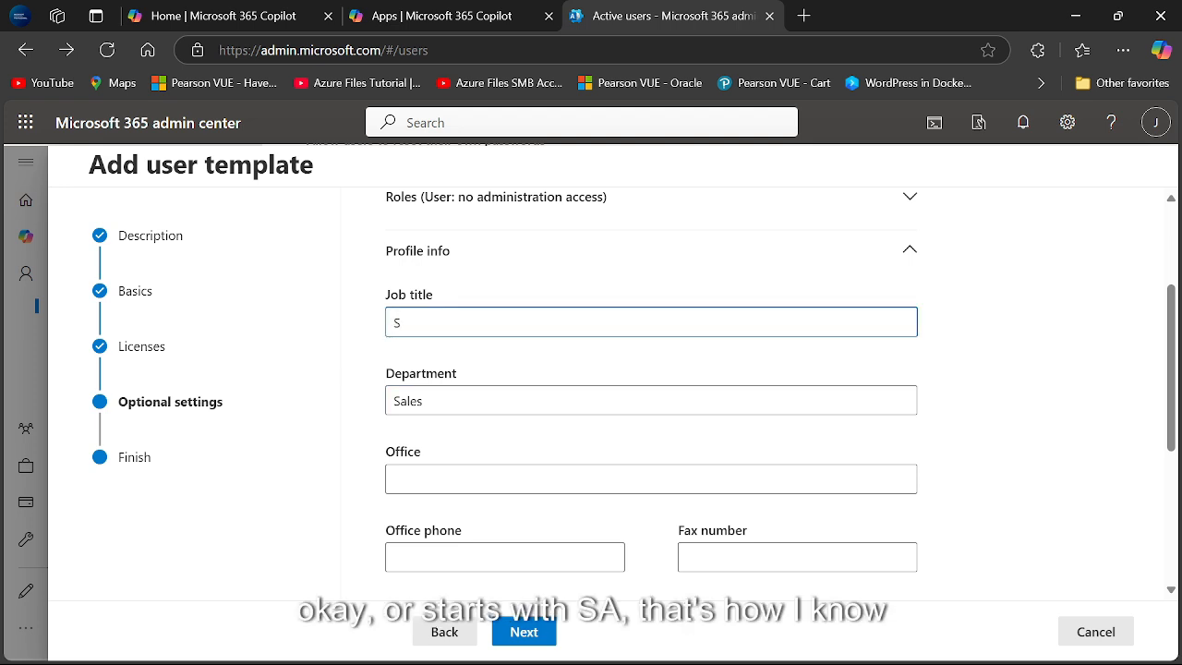
text(A)
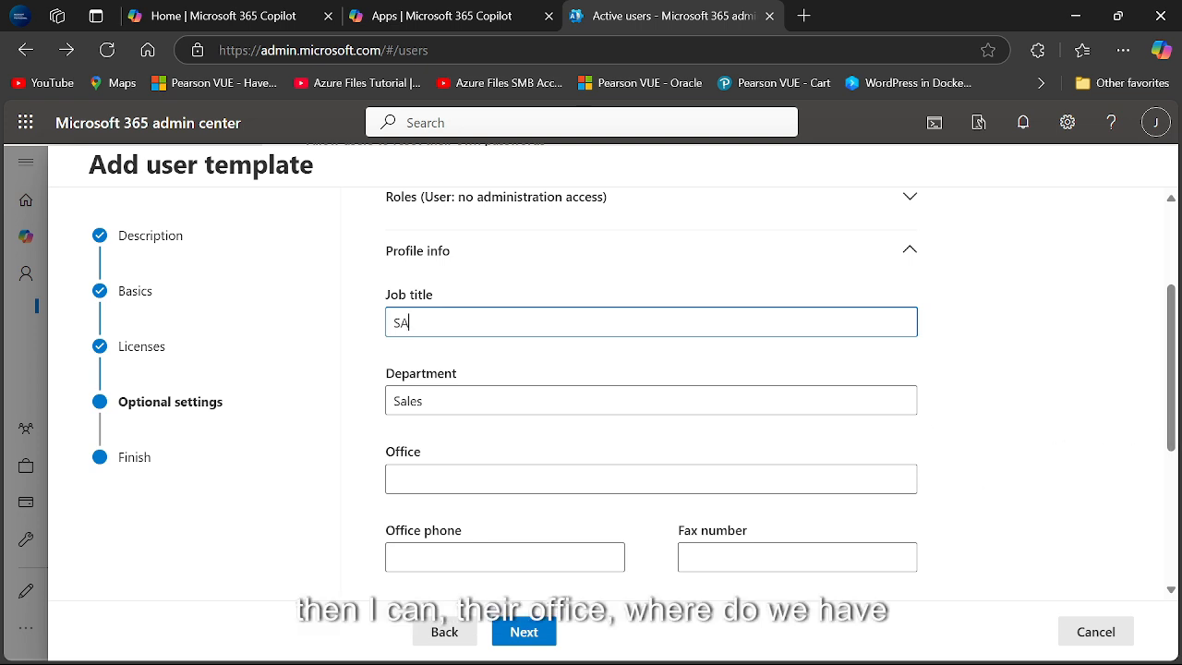
click(554, 478)
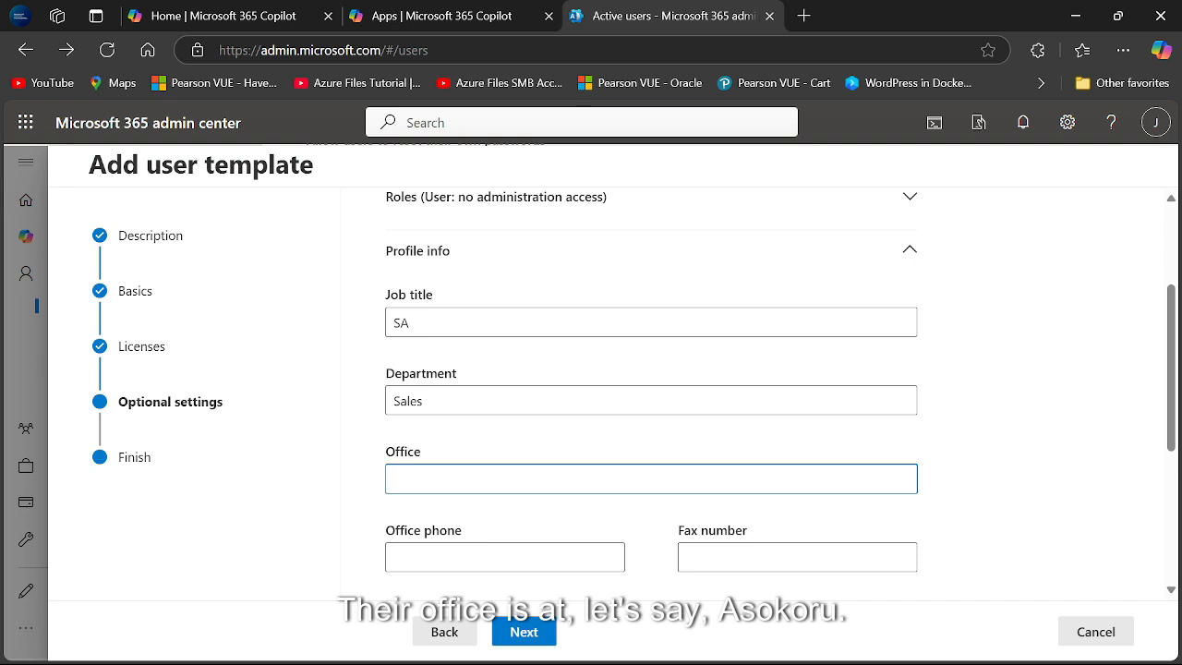
text(Asokoro)
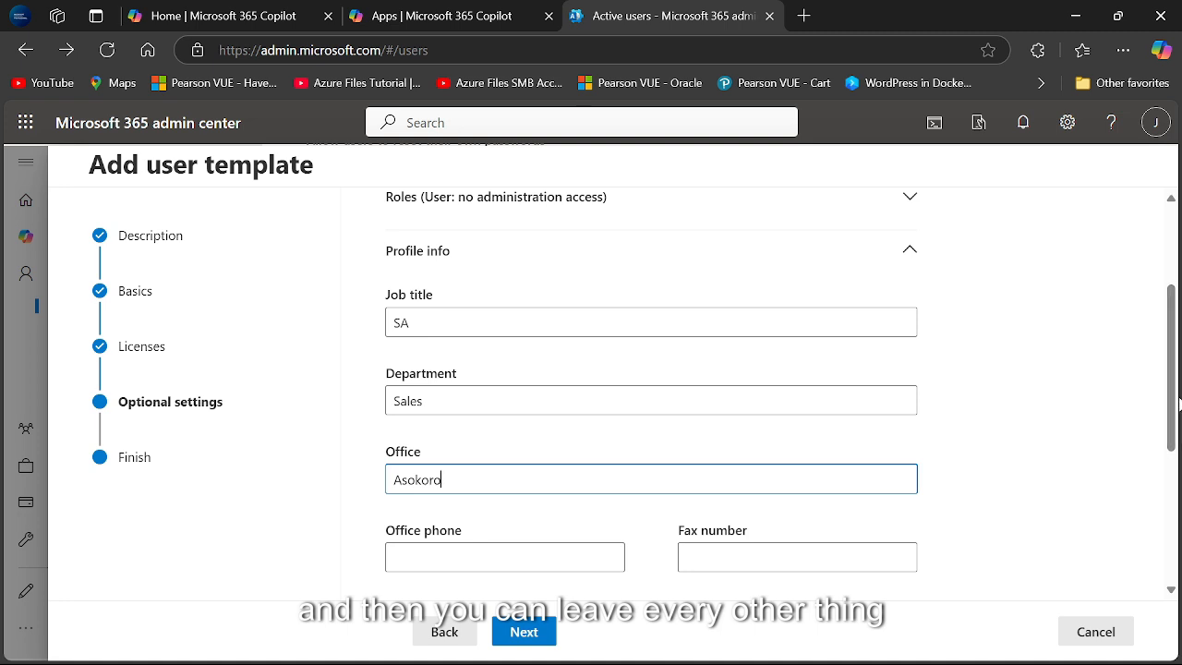
Step: Leave the address fields empty, dismiss the autofill suggestions, and advance to review
scroll(540, 366, down, 3)
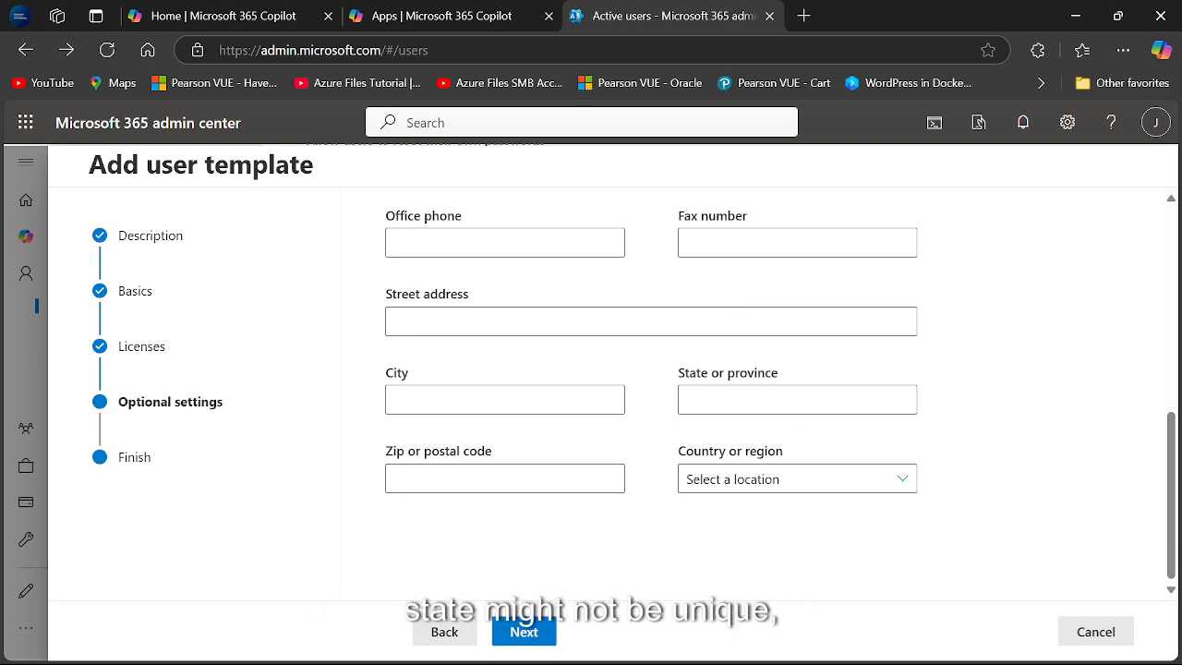
click(794, 398)
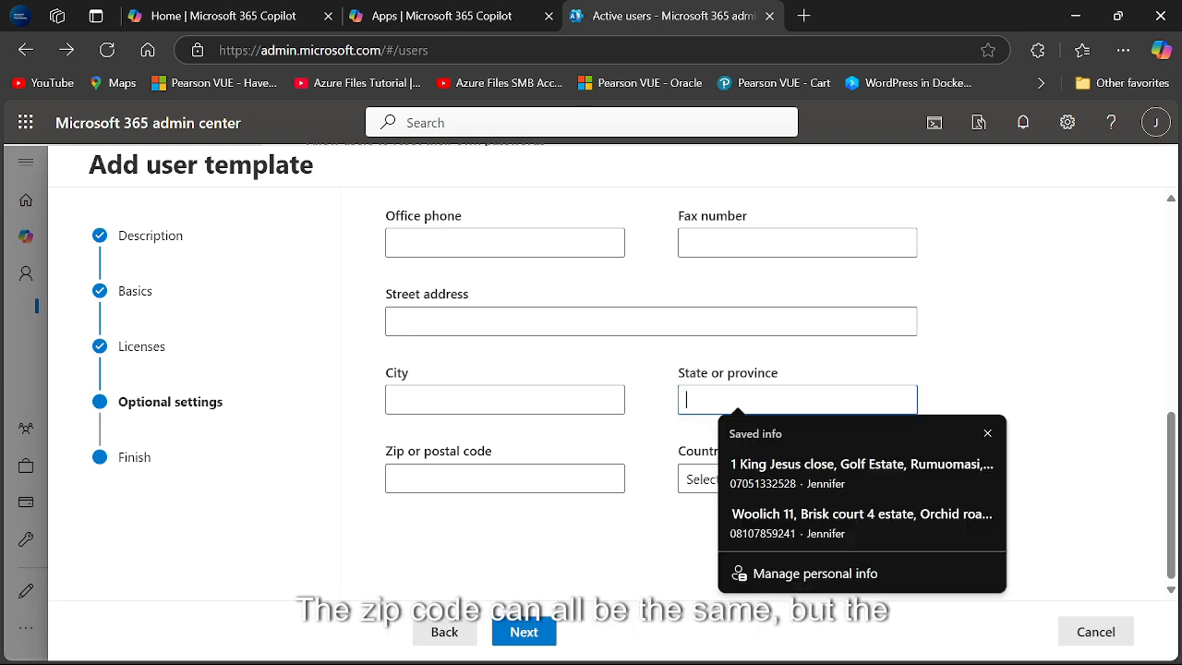
key(Tab)
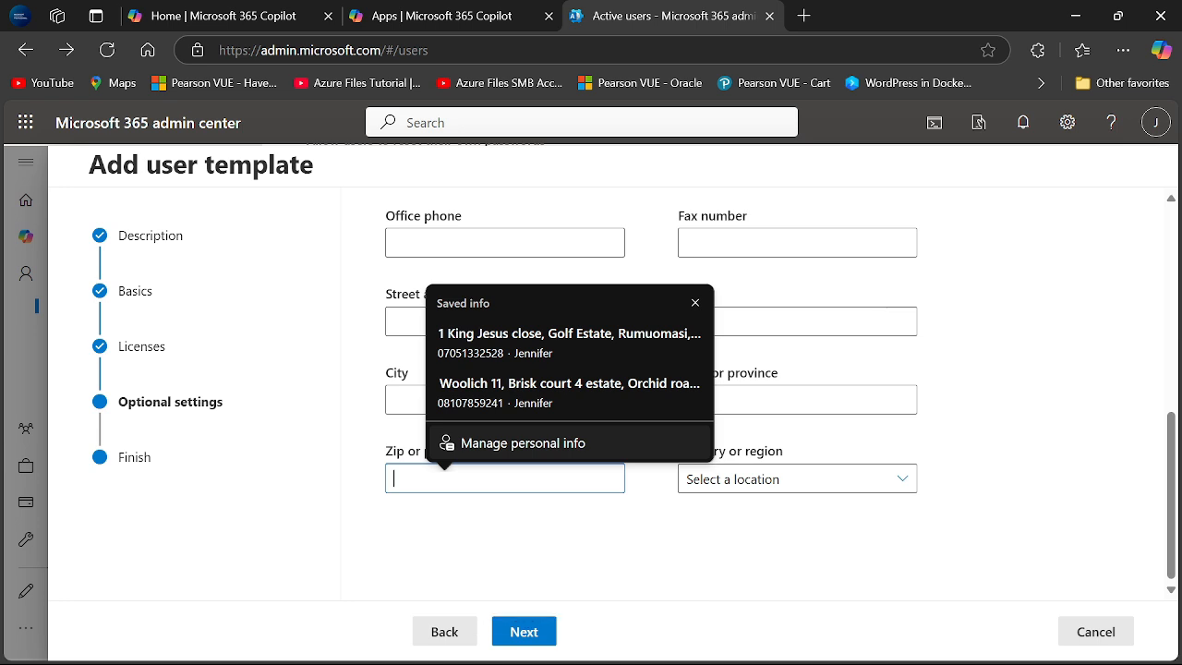
click(877, 321)
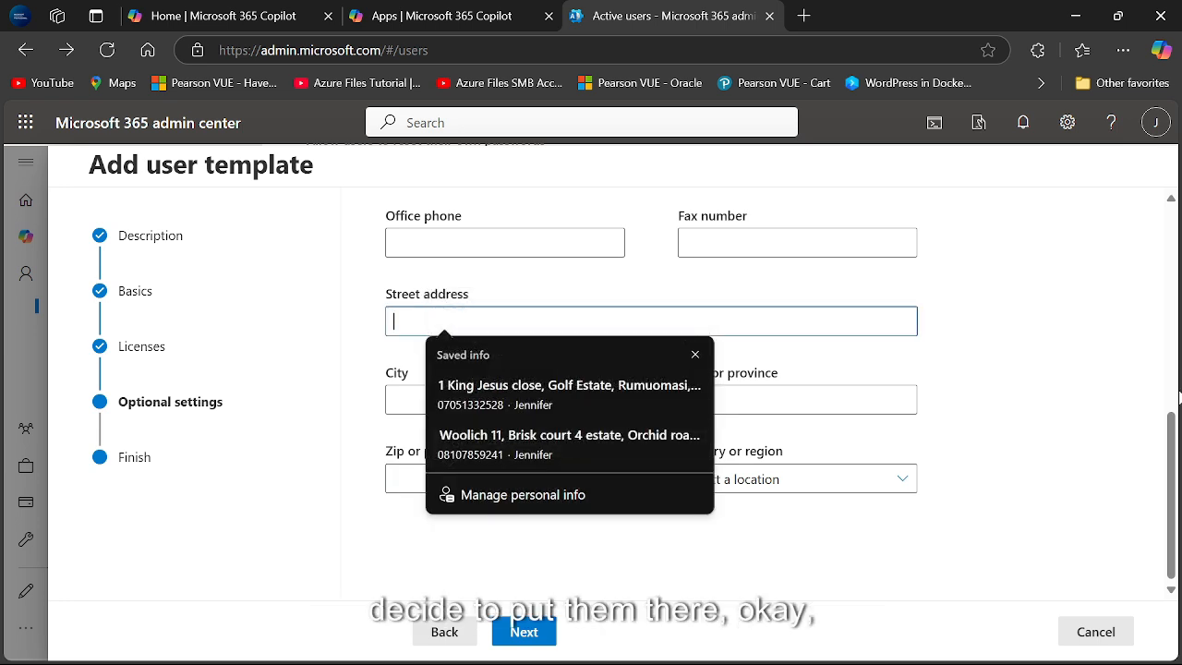
click(1151, 390)
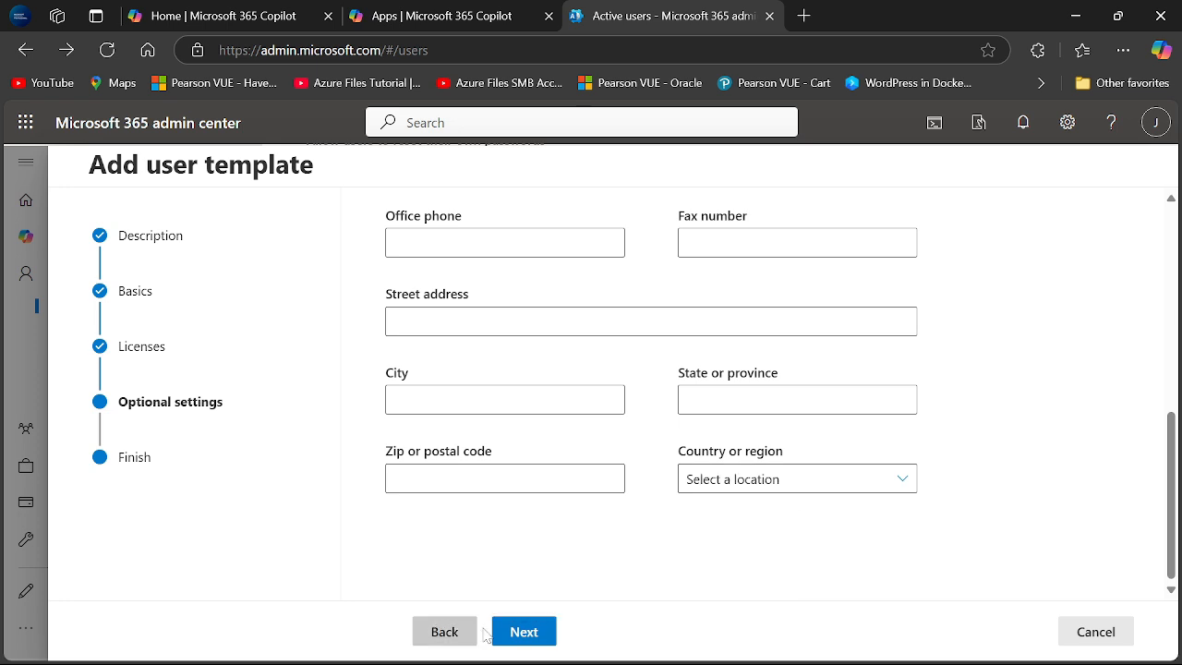
click(534, 641)
Step: Finish the Sales template, then start a new template named Engineering and reach its Basics step
click(551, 647)
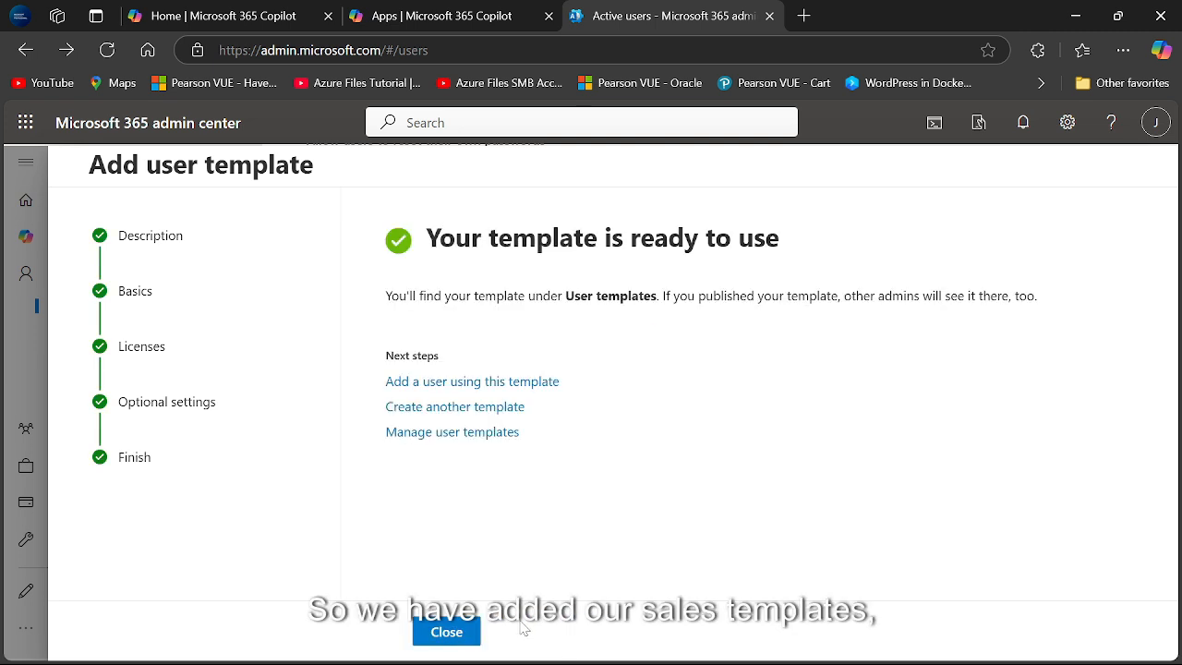
click(465, 631)
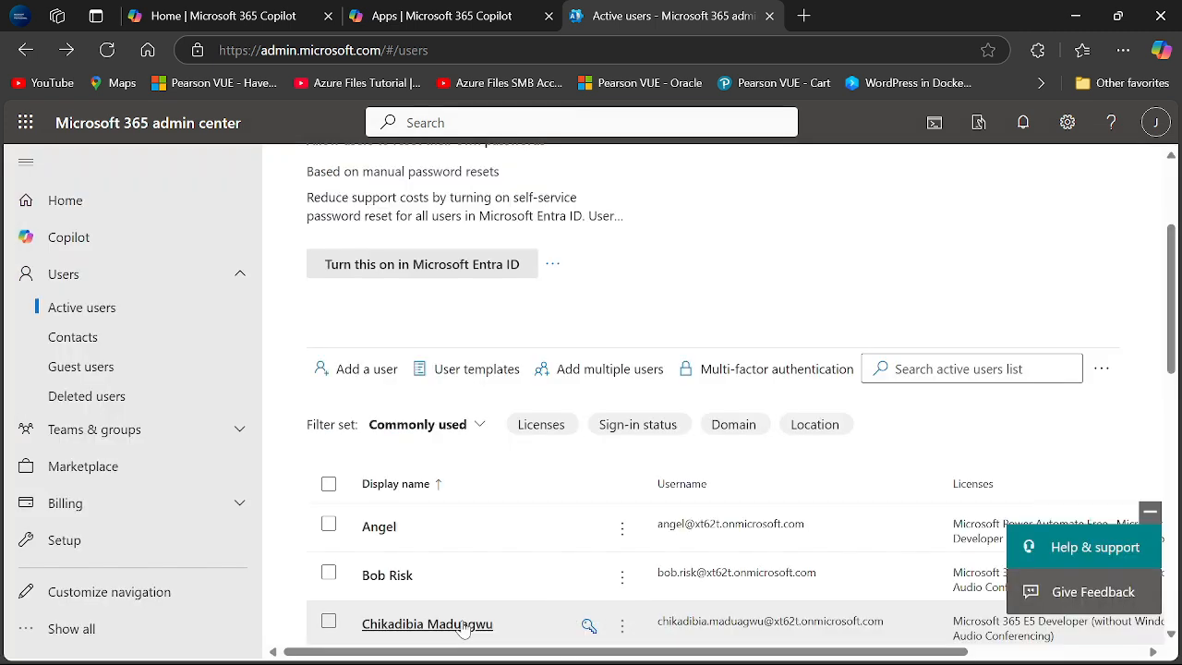
click(437, 366)
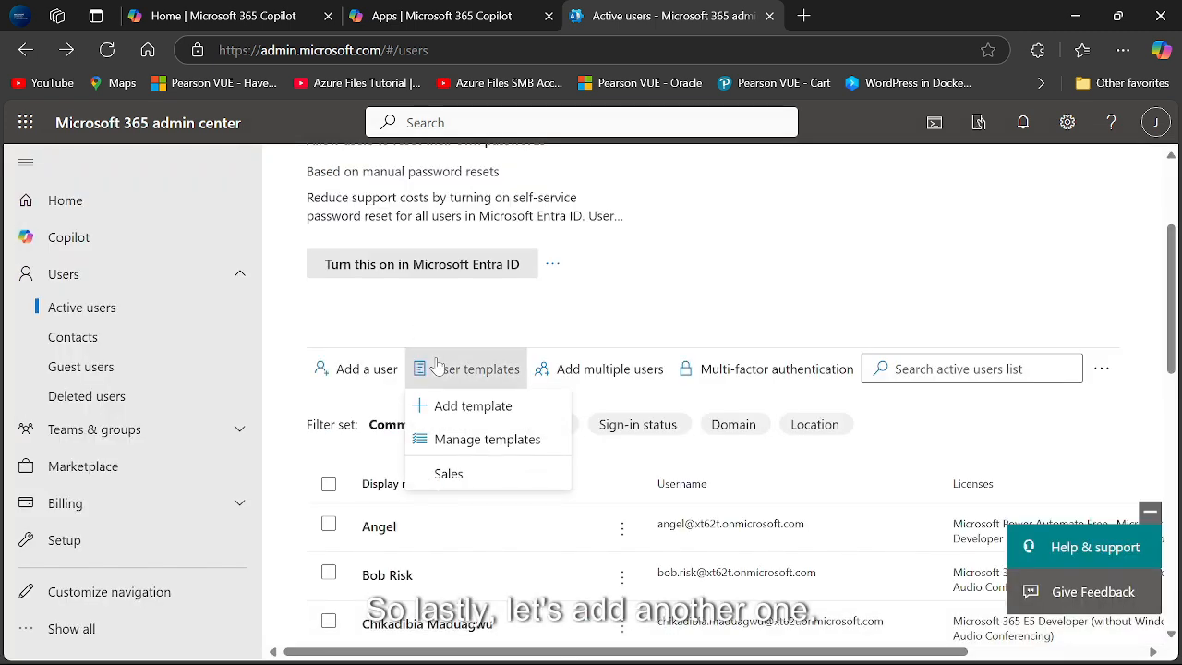
click(454, 406)
text(E)
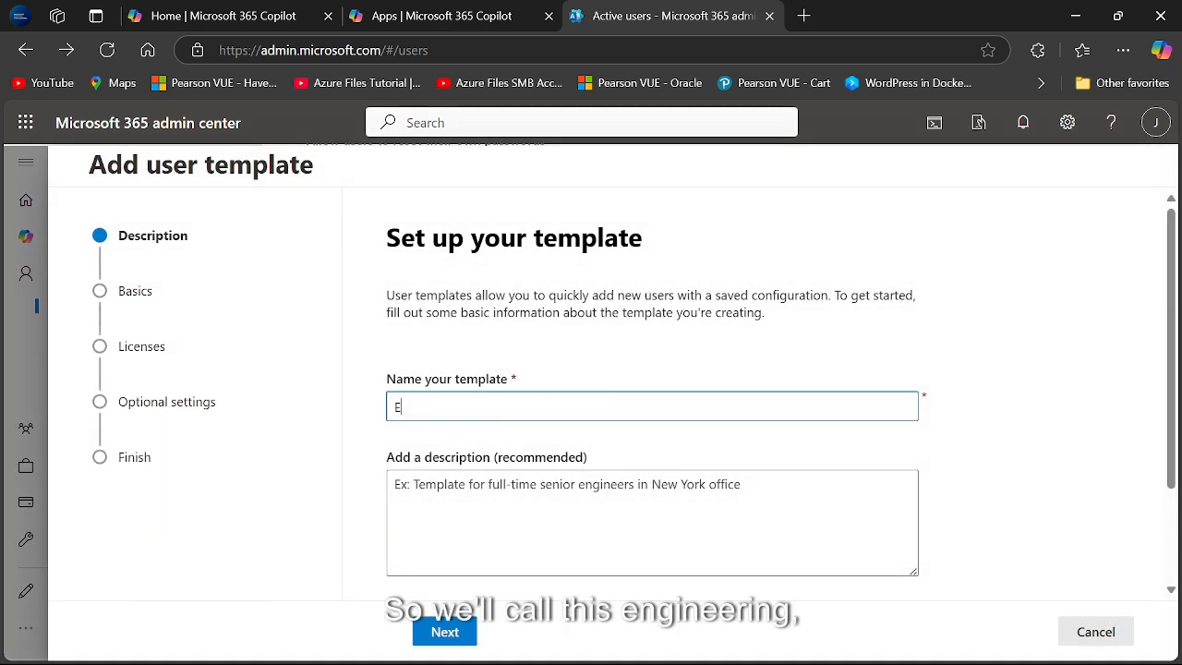
text(ngineering)
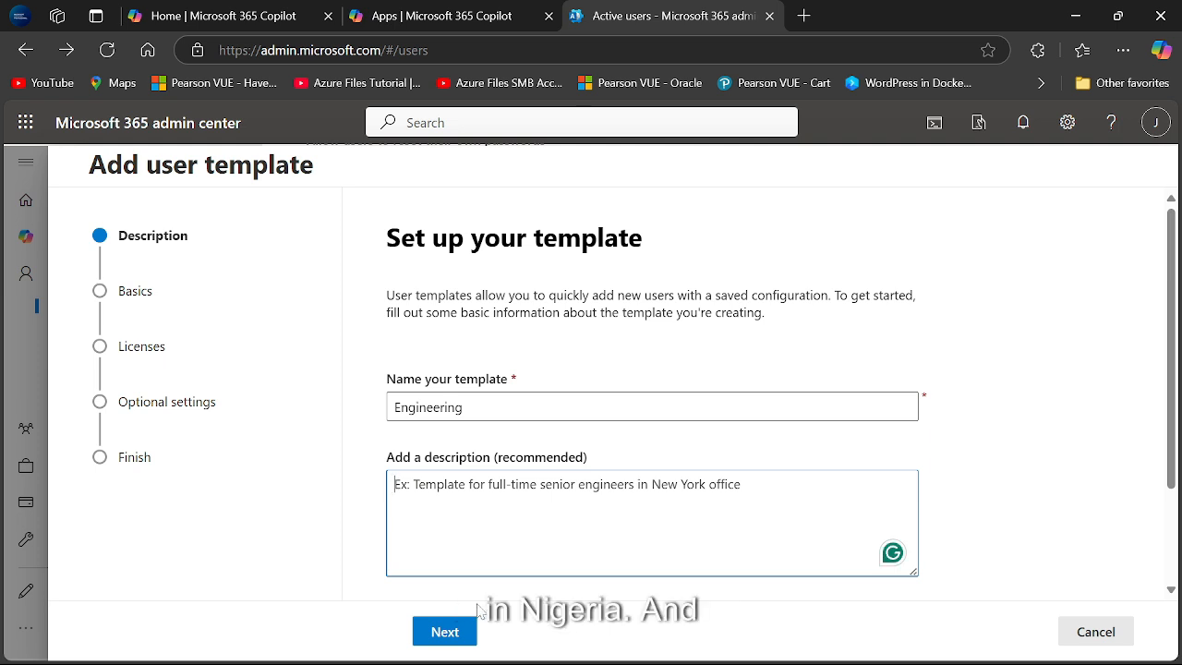
click(467, 631)
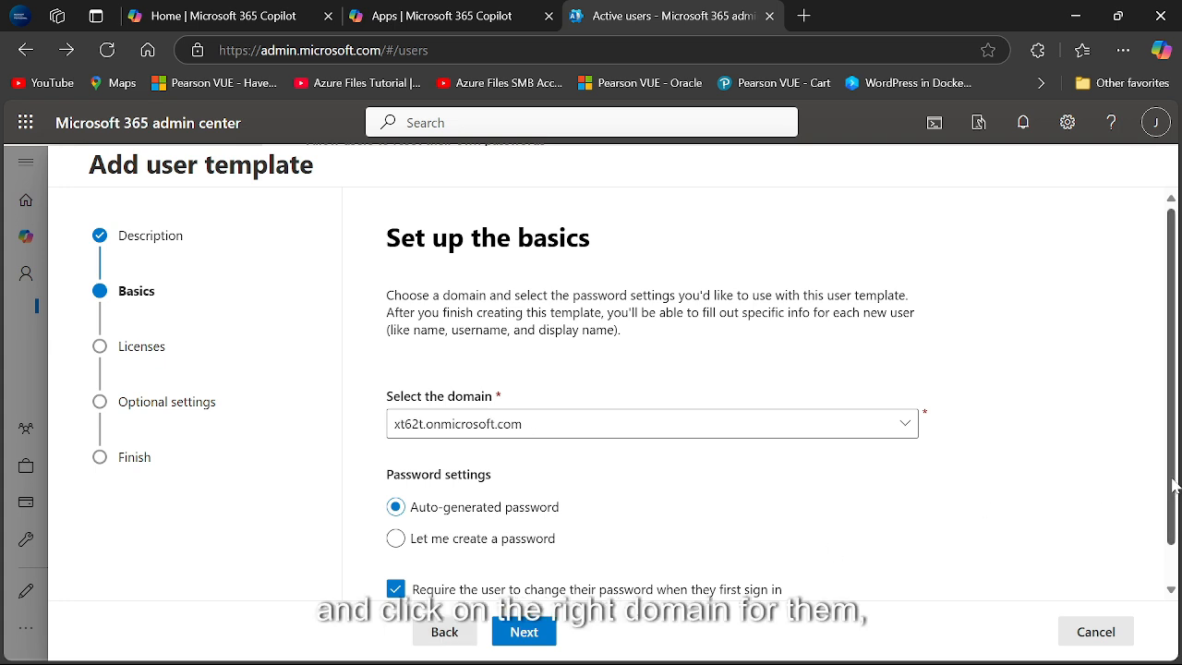
Step: Keep the default domain and assign the Engineering template the Microsoft 365 E5 Developer license
scroll(912, 506, down, 1)
click(524, 631)
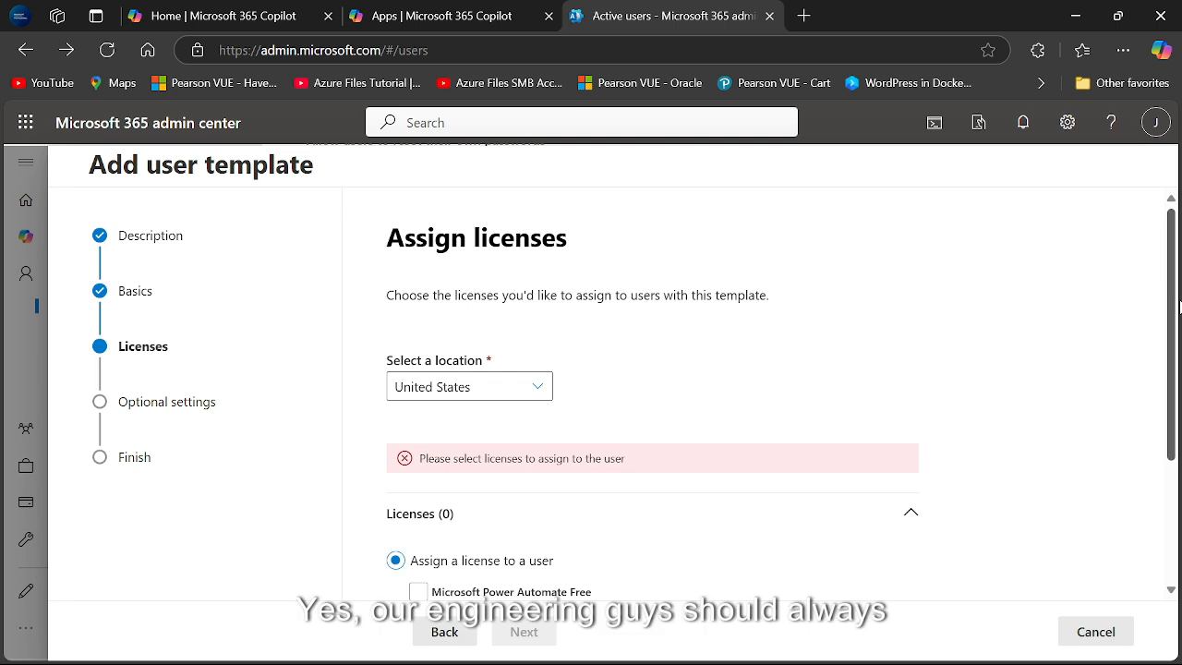
scroll(821, 451, down, 2)
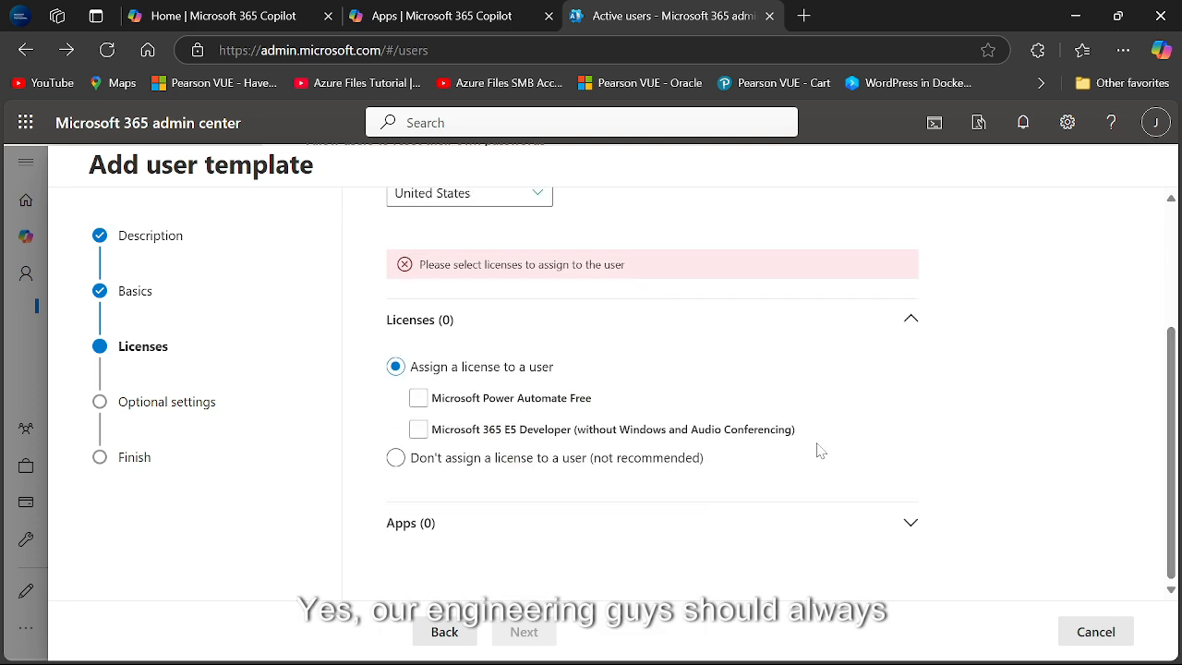
click(418, 429)
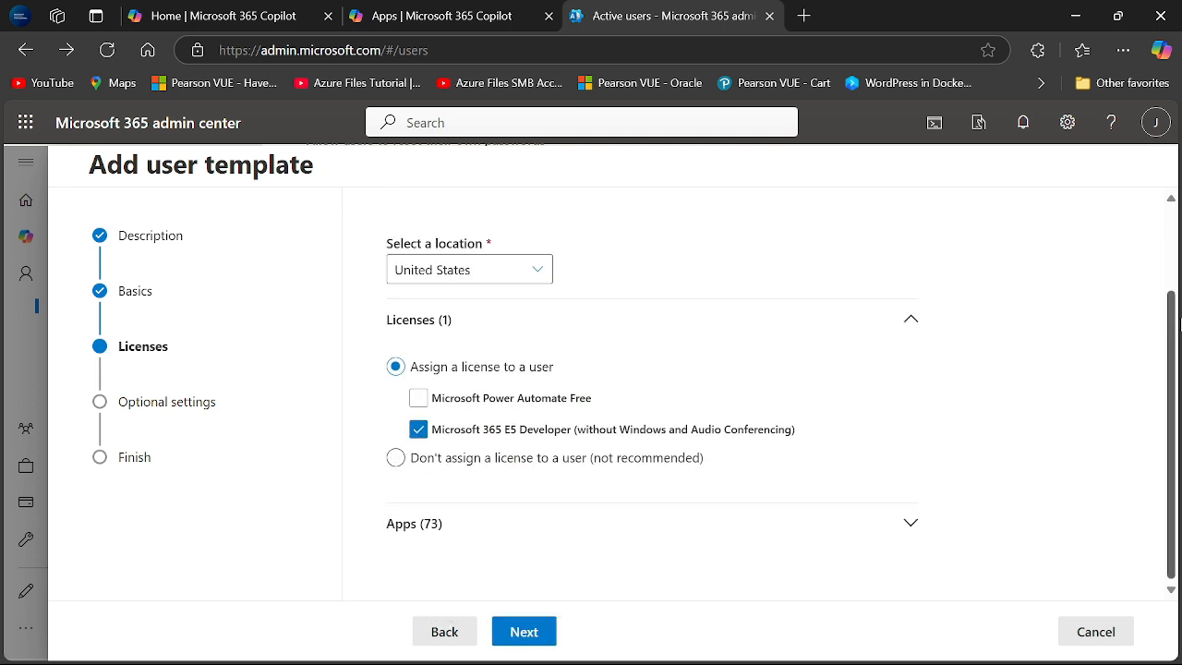
click(524, 631)
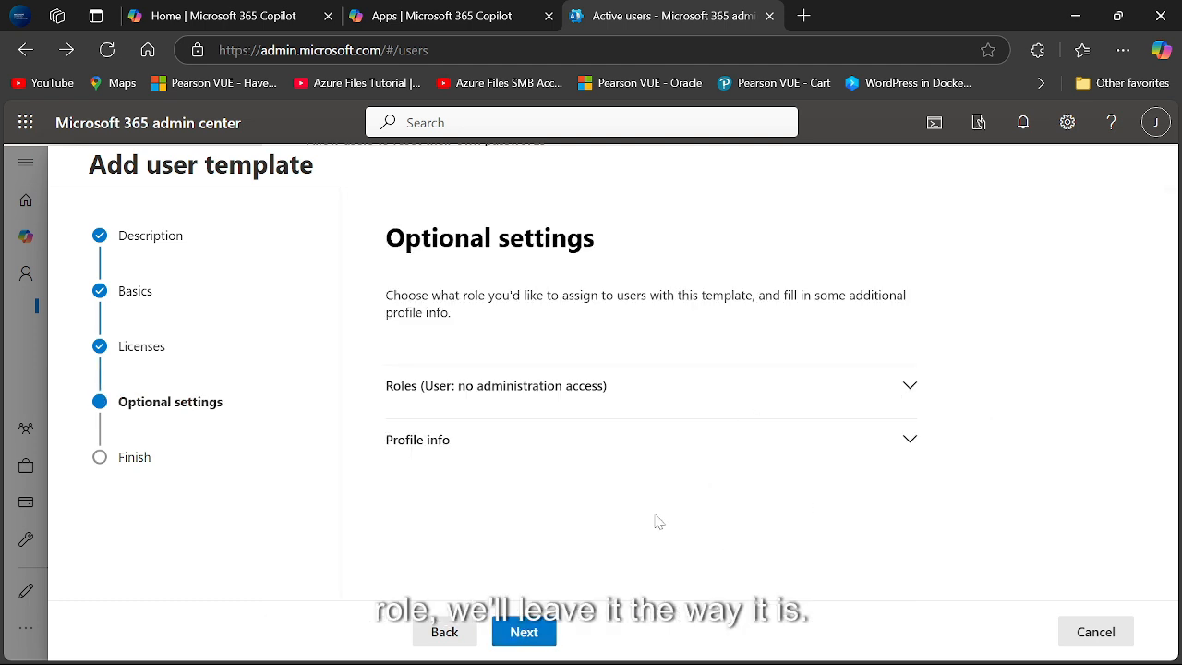
Step: Fill in profile info with job title Engineer, department Engineering and office Maitama
click(896, 441)
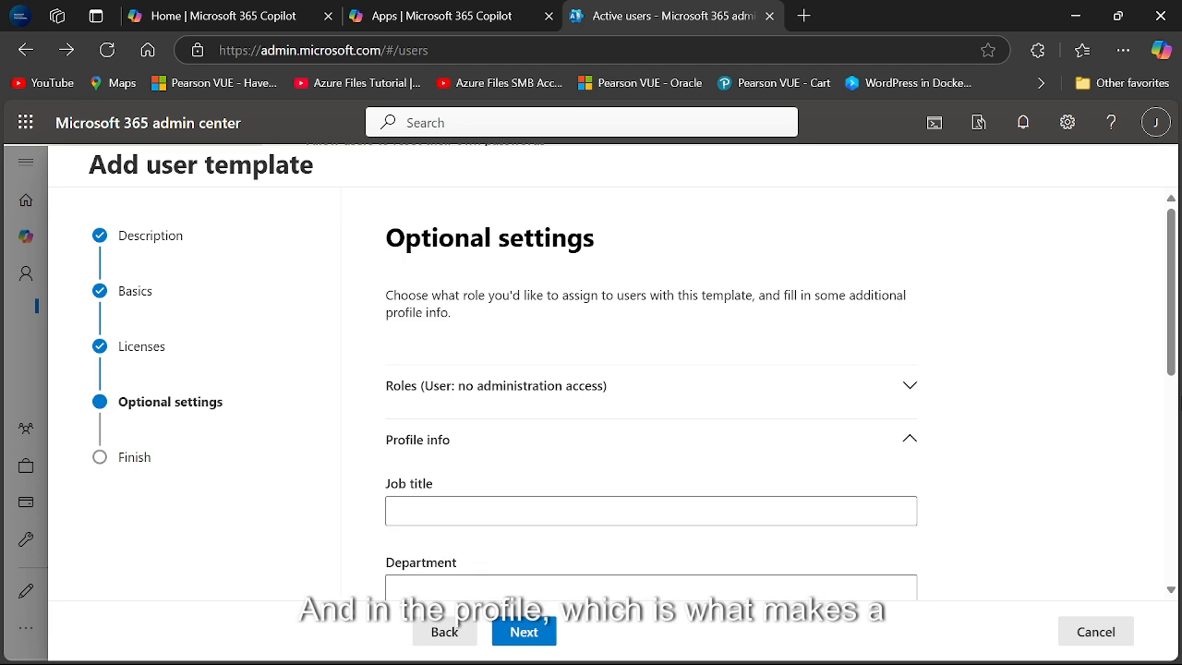
scroll(896, 441, down, 4)
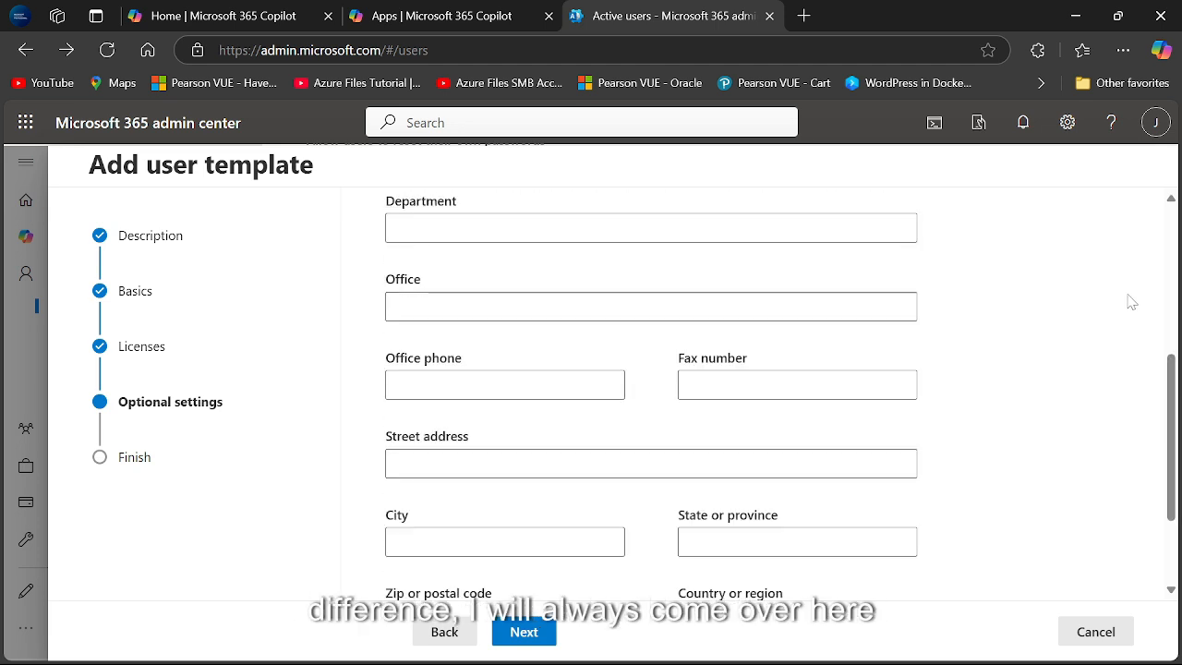
scroll(1178, 402, up, 4)
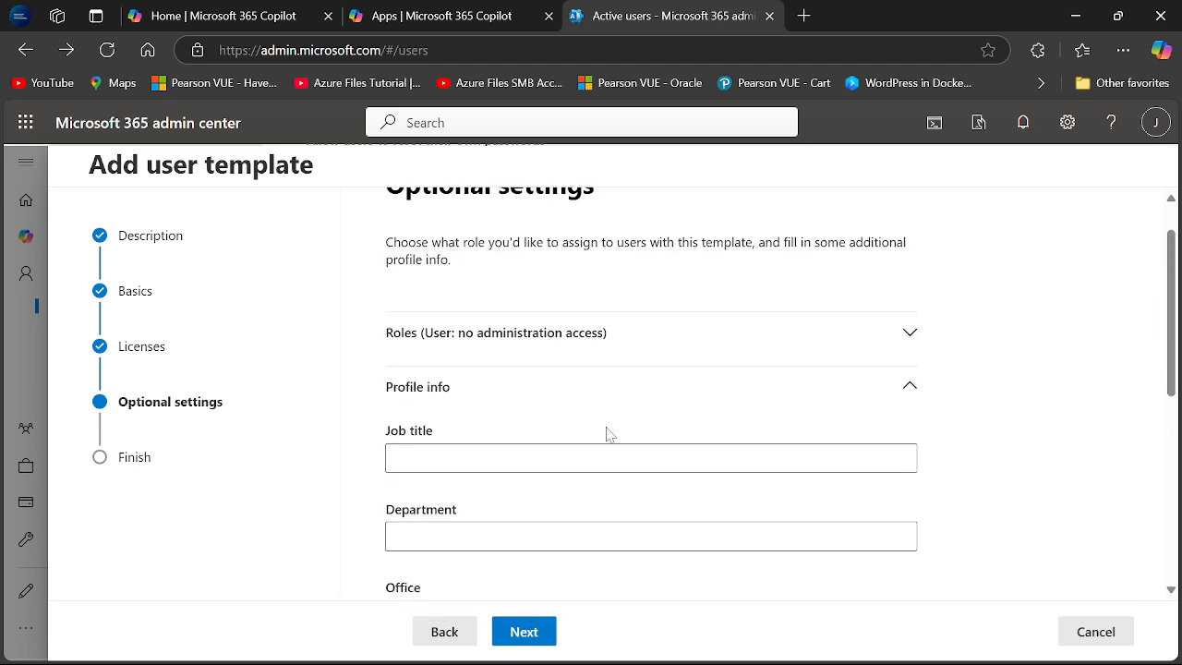
click(607, 457)
text(Engineer)
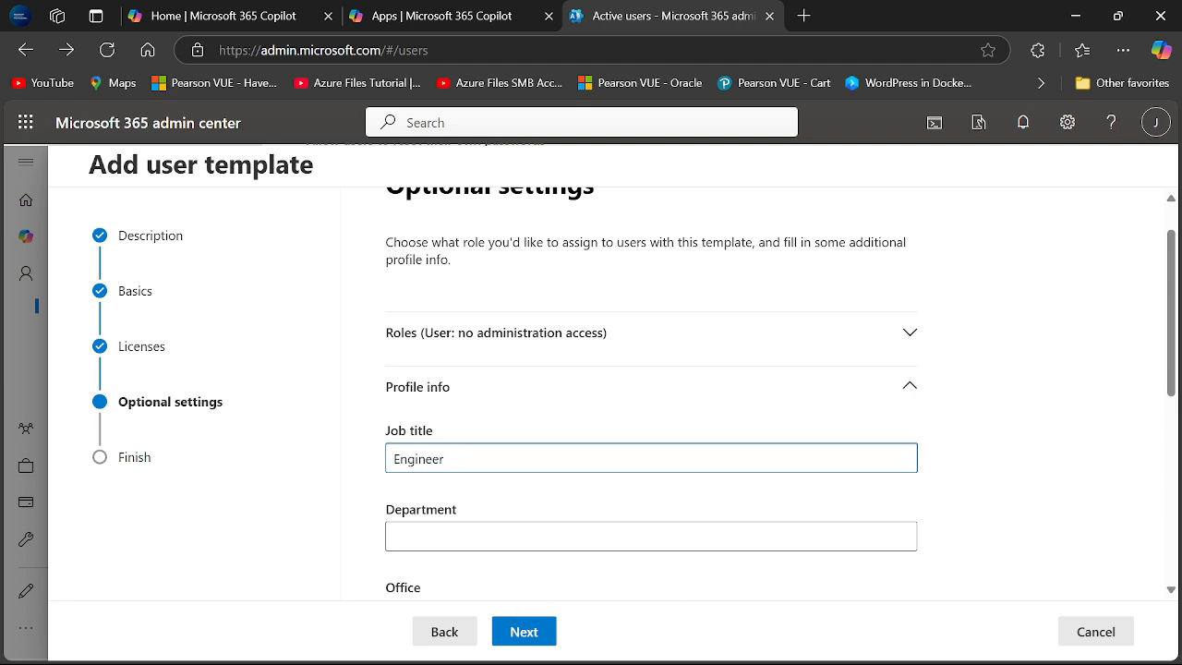
key(Tab)
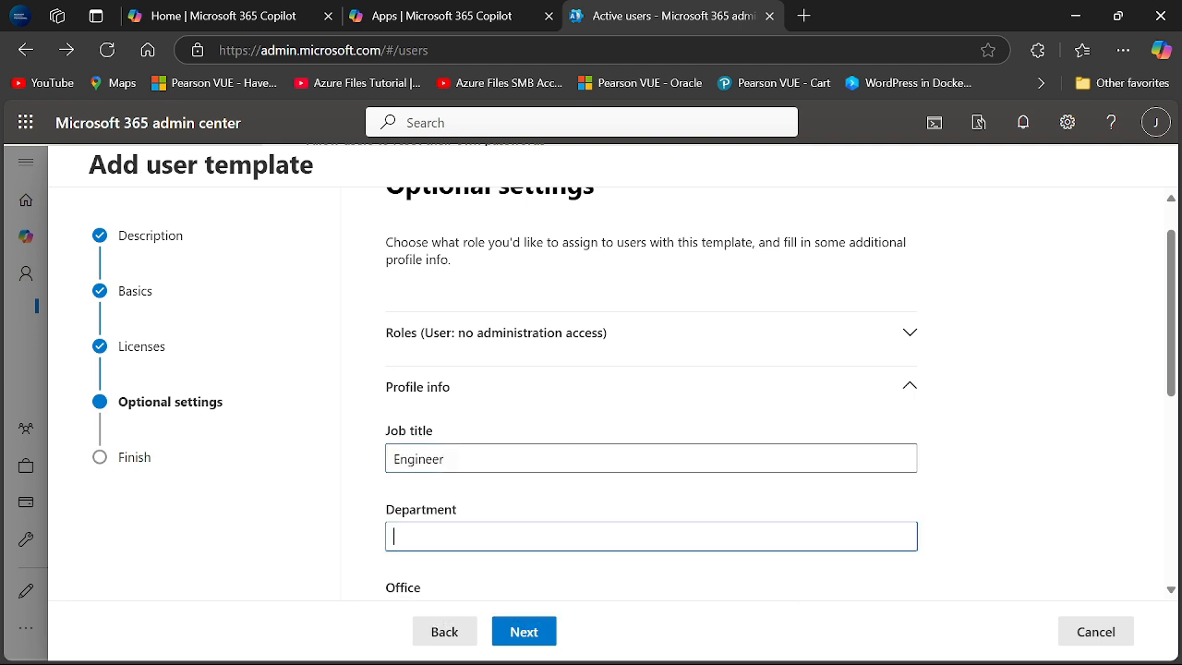
text(Eng)
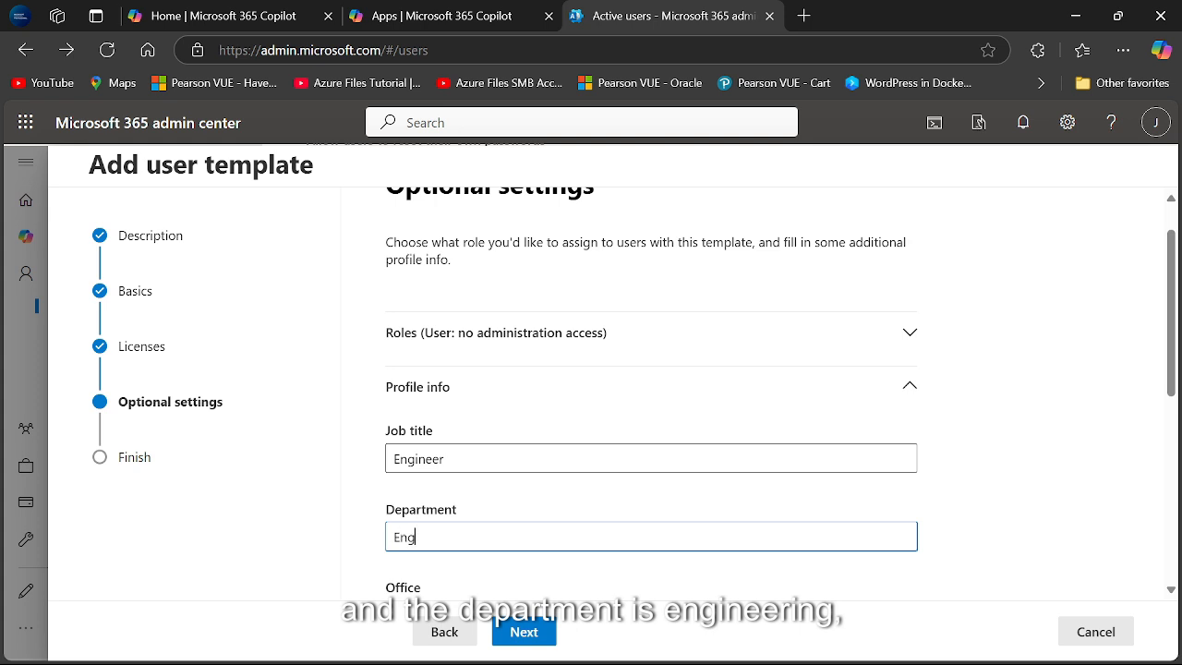
text(ineerig)
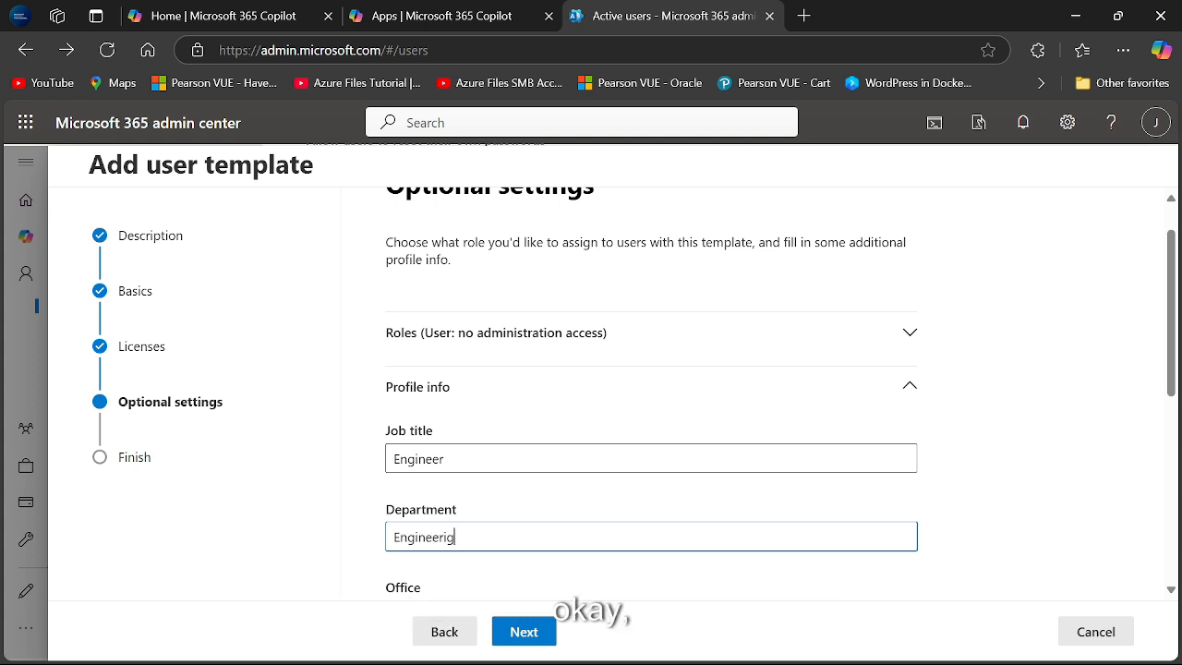
key(BackSpace)
key(Tab)
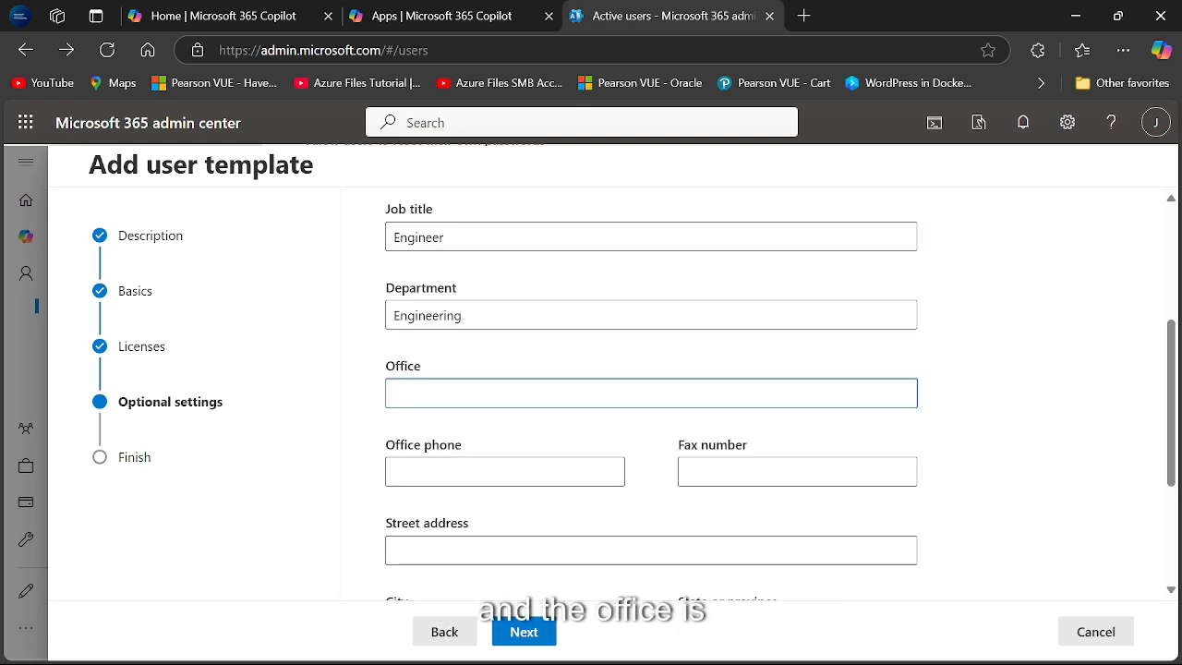
text(Mait)
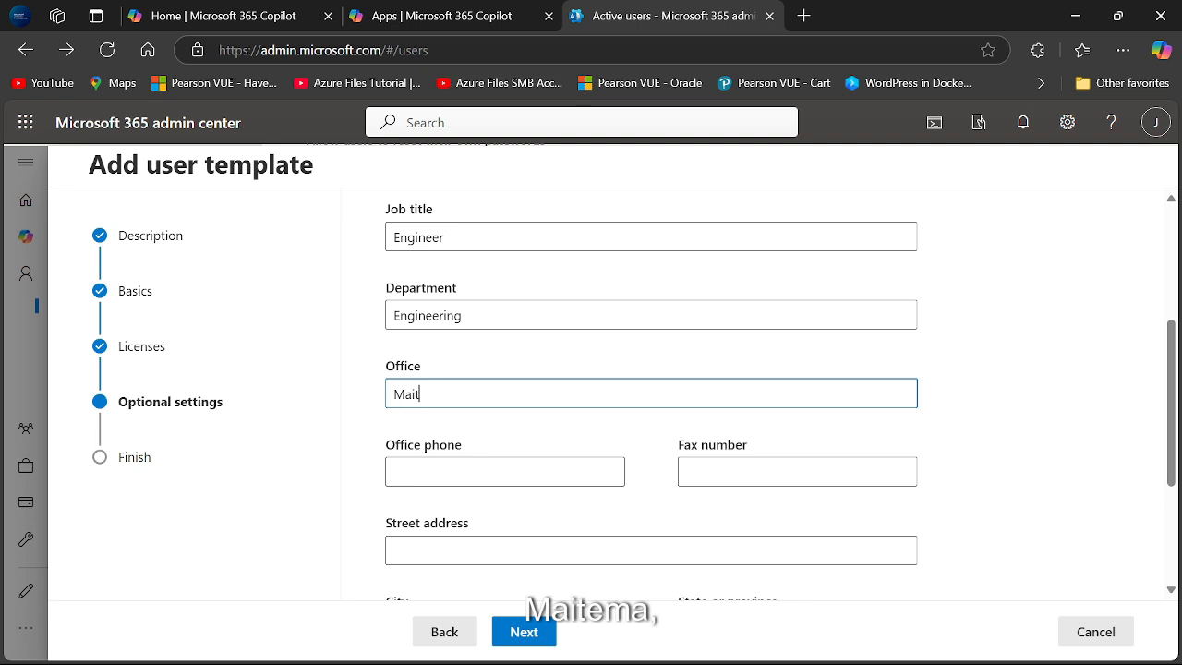
text(ama)
key(Tab)
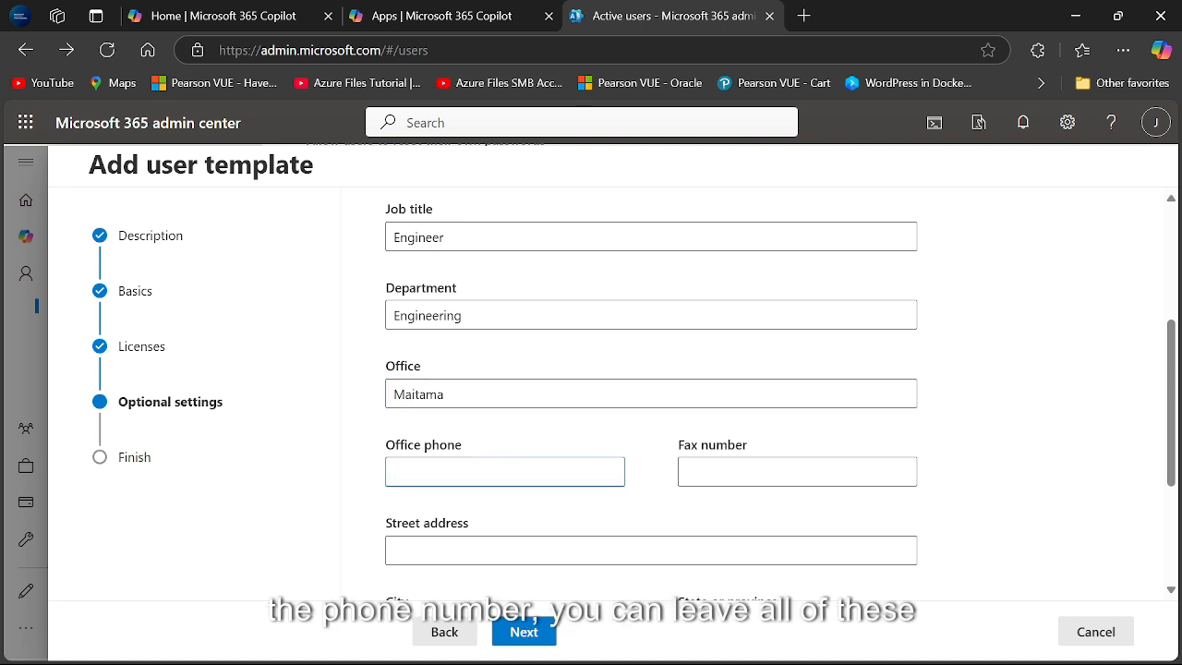
drag(1172, 334, 1172, 430)
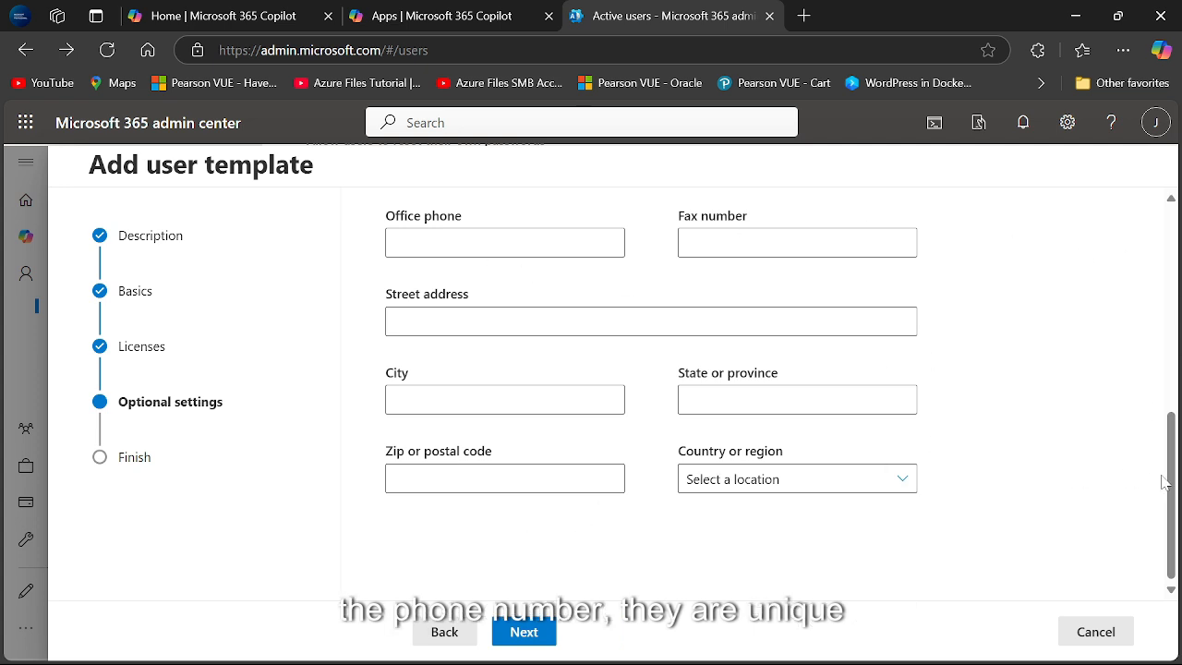
mouse_move(1170, 475)
mouse_down()
mouse_move(1167, 420)
mouse_move(1160, 480)
mouse_up()
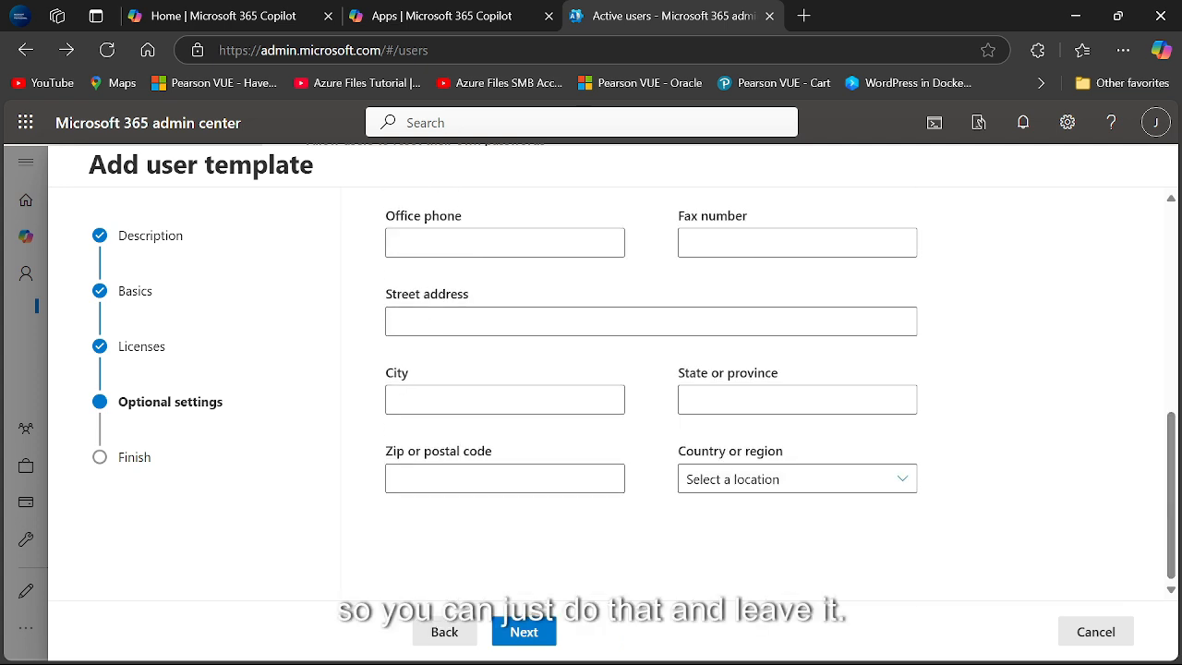
click(530, 635)
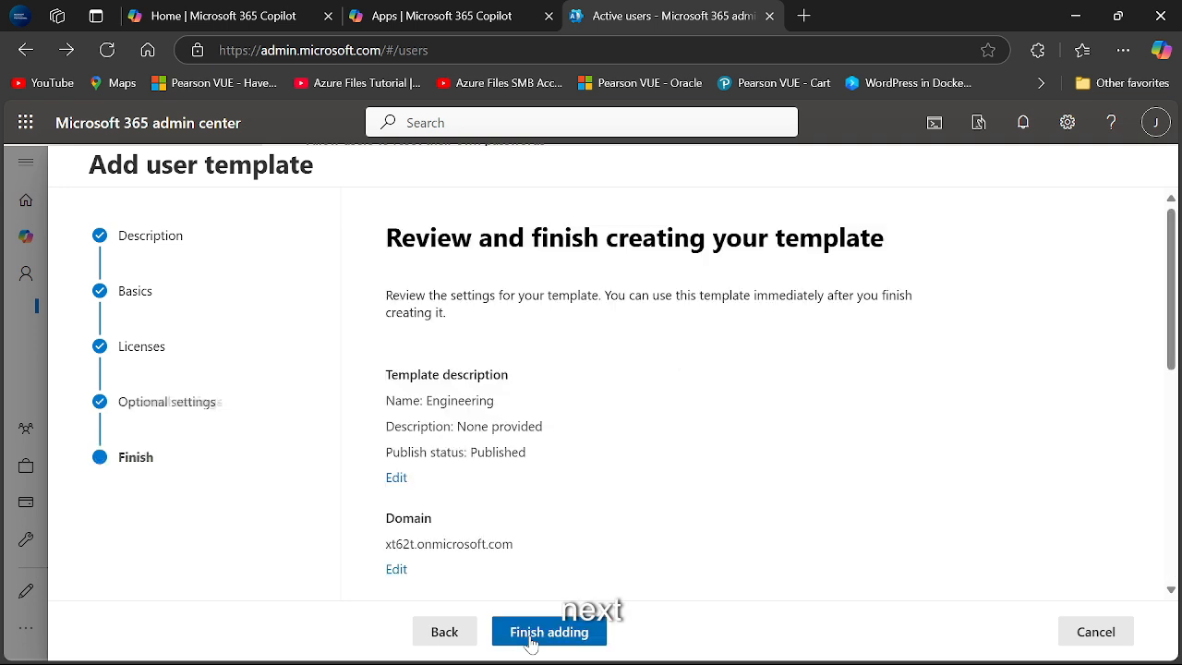
click(531, 637)
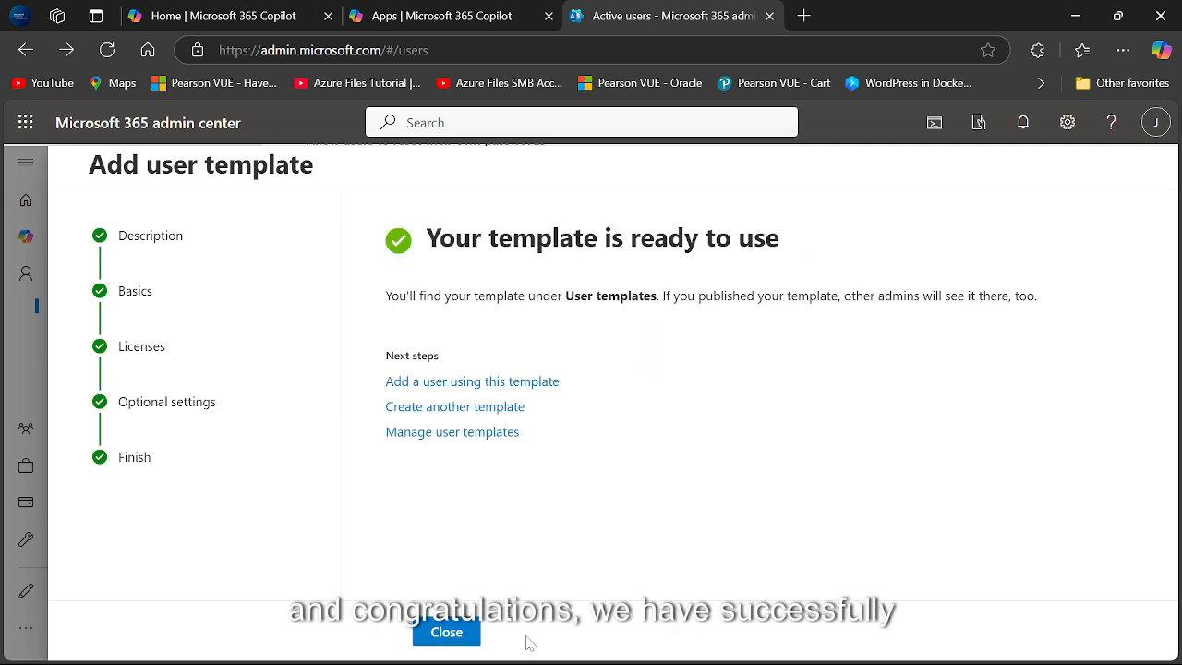
click(462, 633)
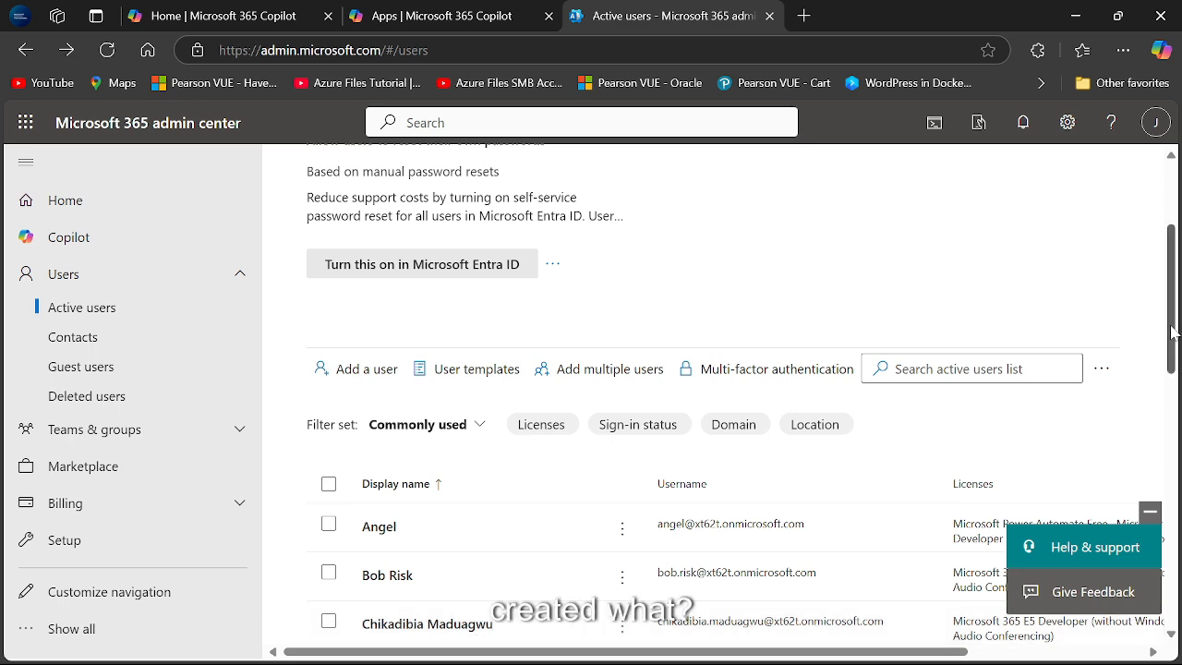
drag(1176, 364, 1145, 211)
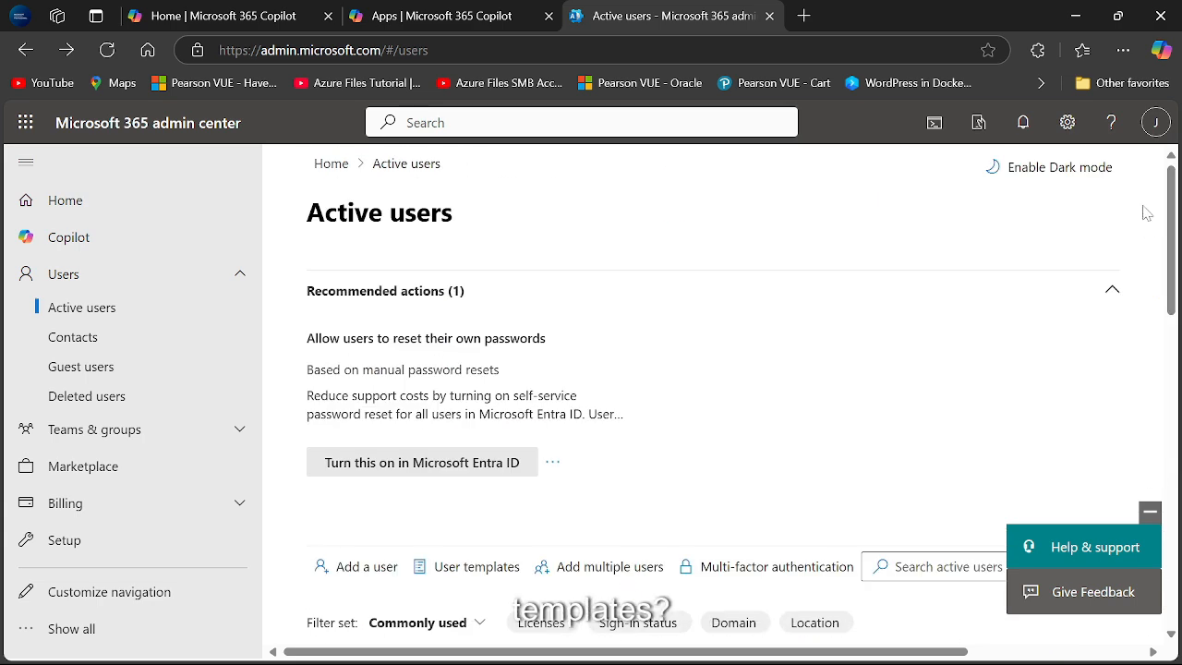
drag(1172, 240, 1171, 301)
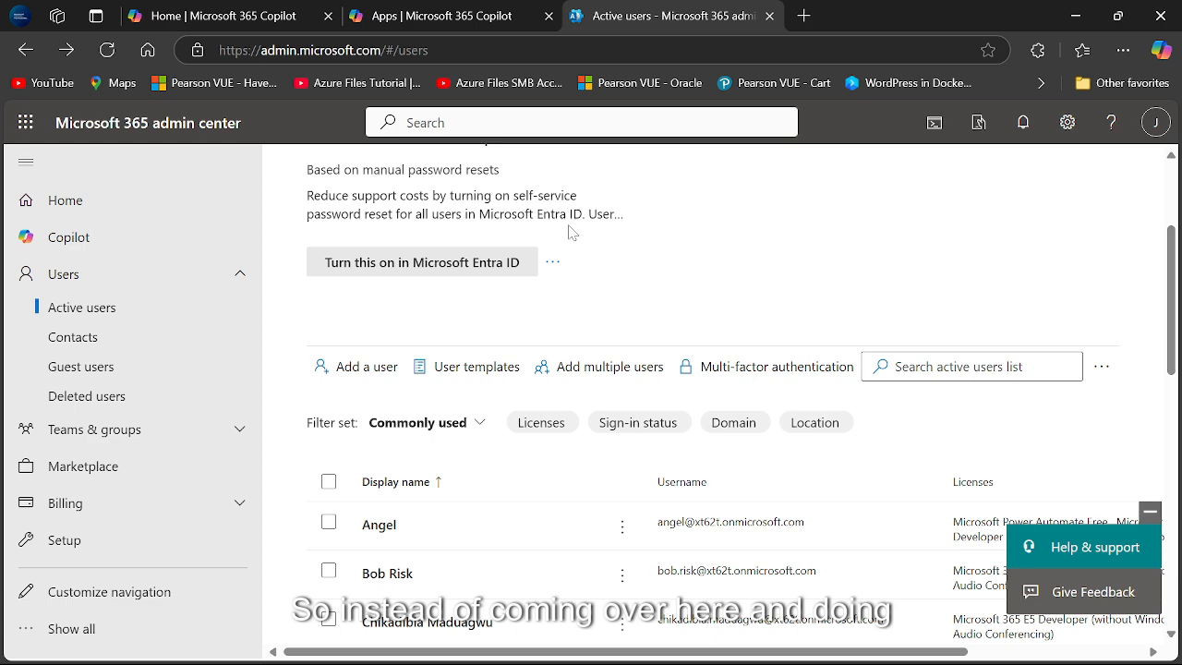
Step: Discard the blank Add a user wizard and list the saved Engineering and Sales templates
click(365, 360)
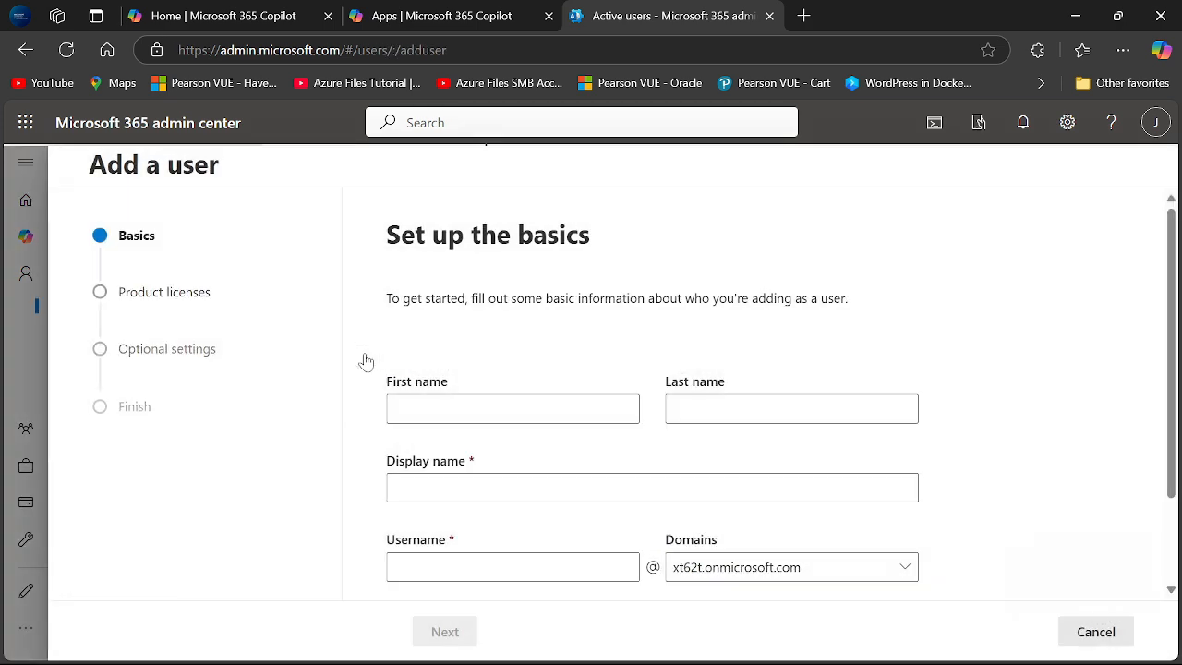
click(1097, 643)
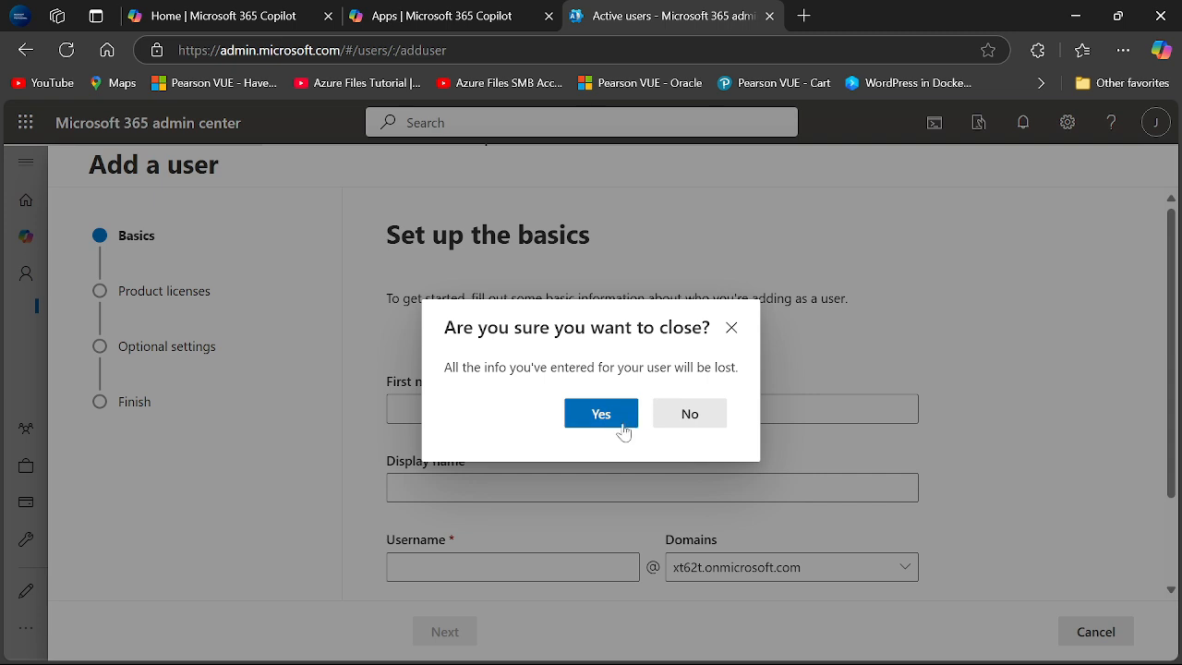
click(592, 413)
click(449, 379)
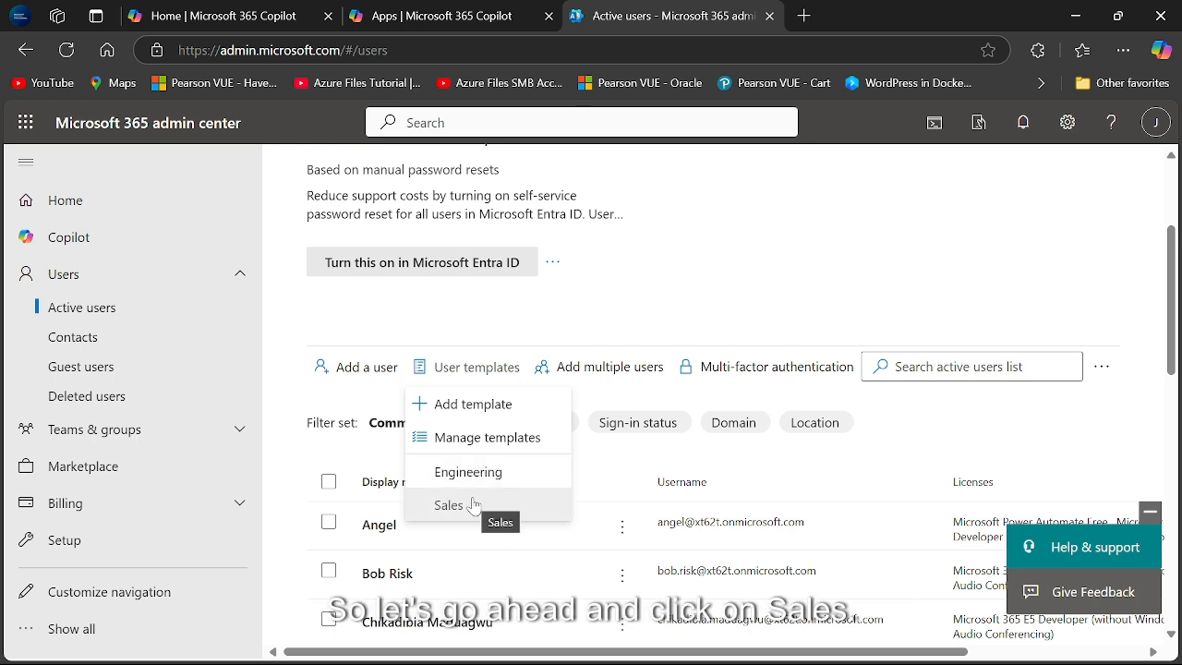
Step: Start a new user from the Sales template and enter the first name, last name and username
click(471, 504)
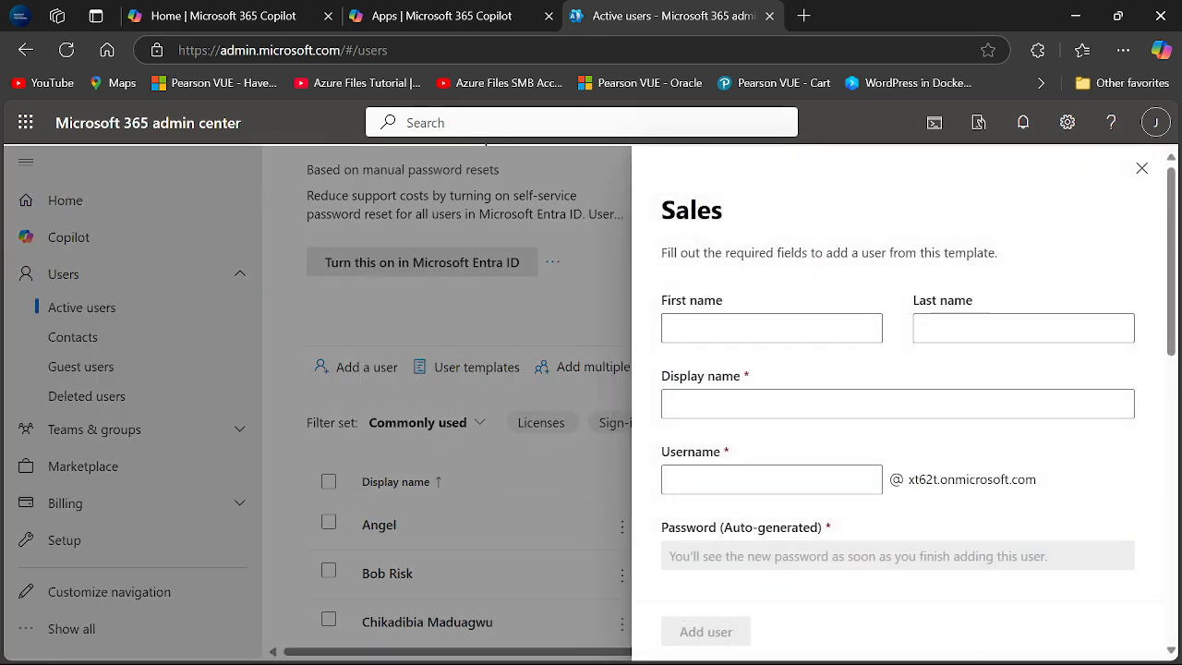
click(772, 328)
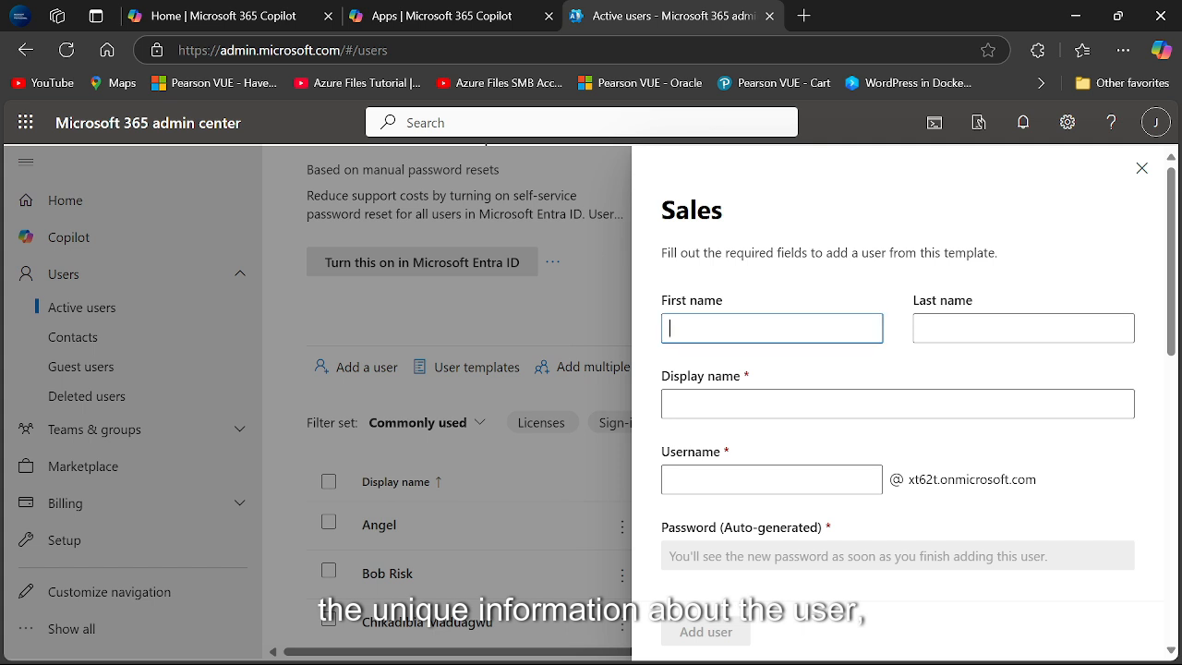
text(An)
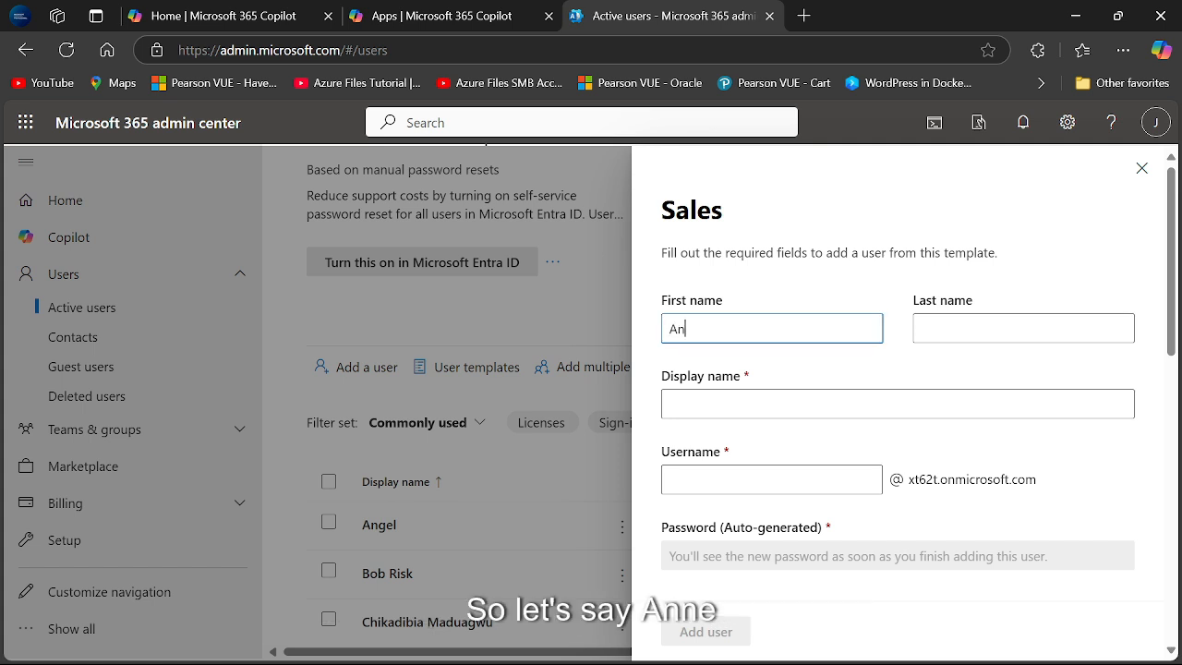
text(n)
key(Tab)
text(Jaco)
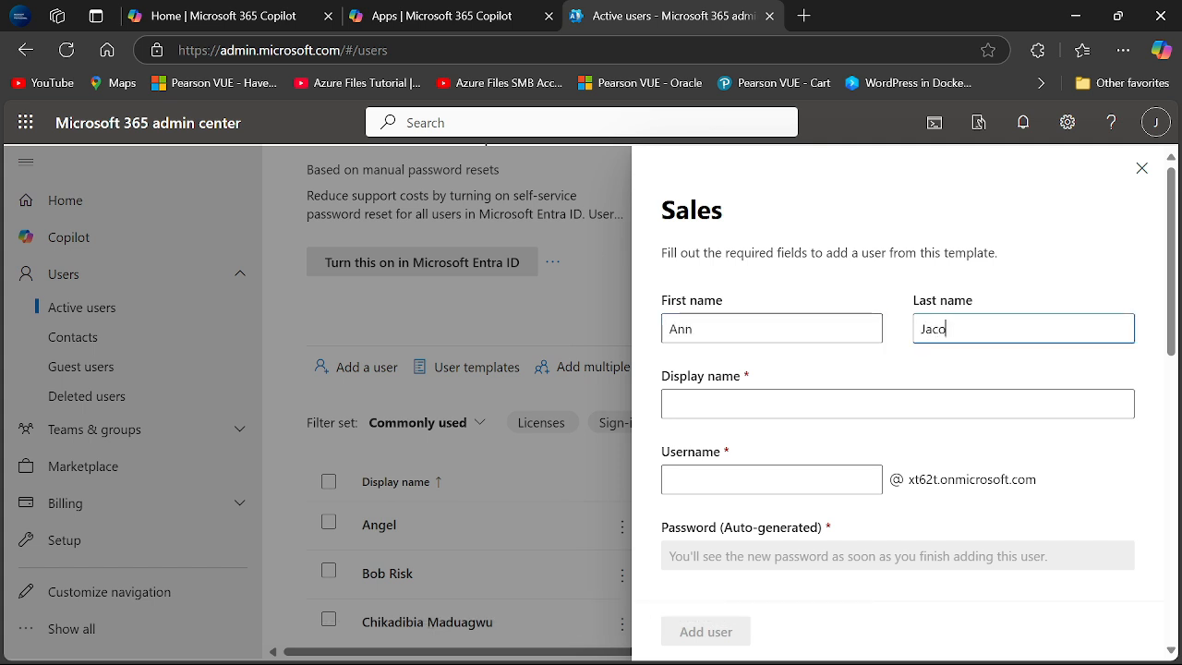
key(Tab)
key(Tab)
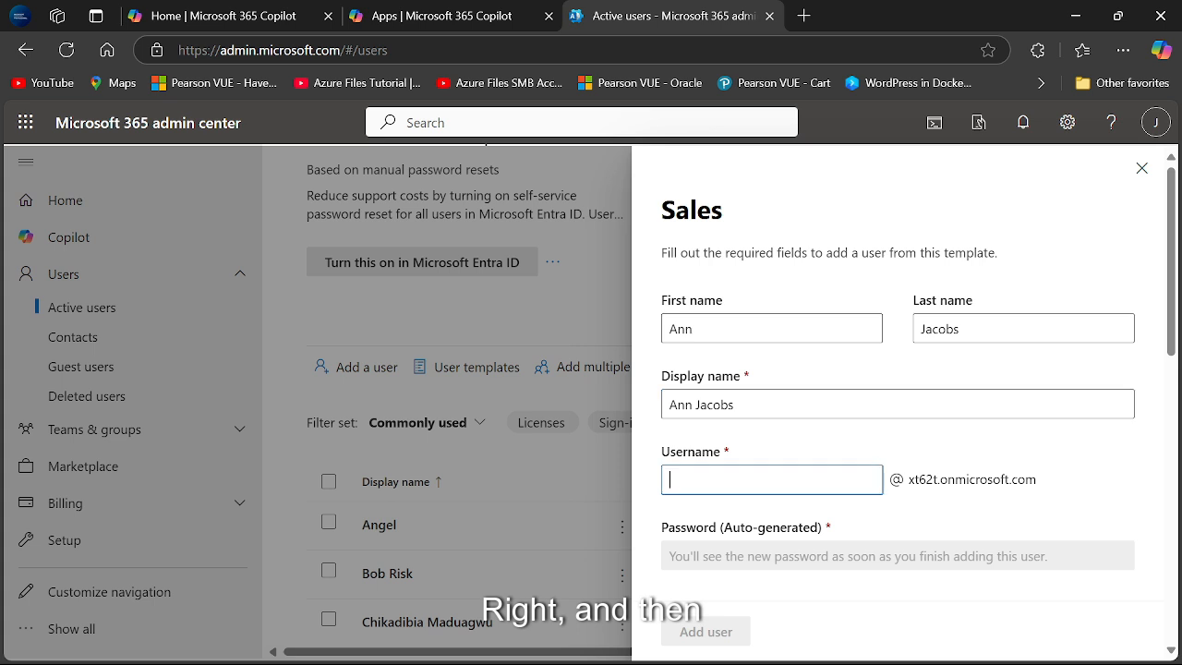
text(ann.)
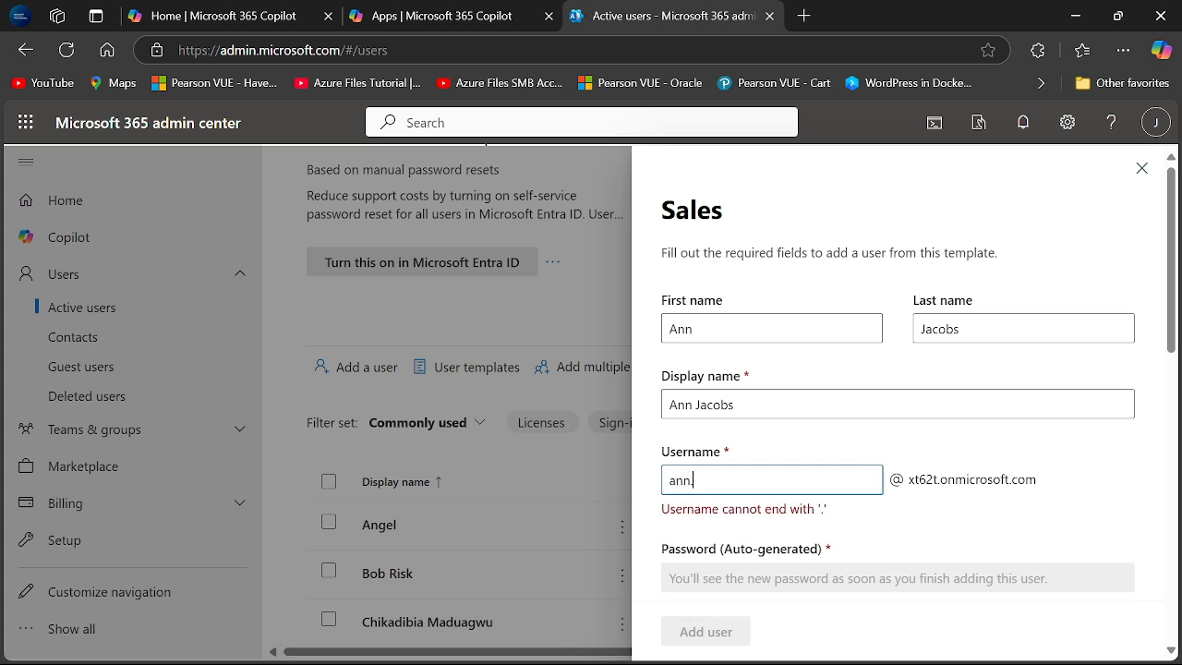
text(jacons)
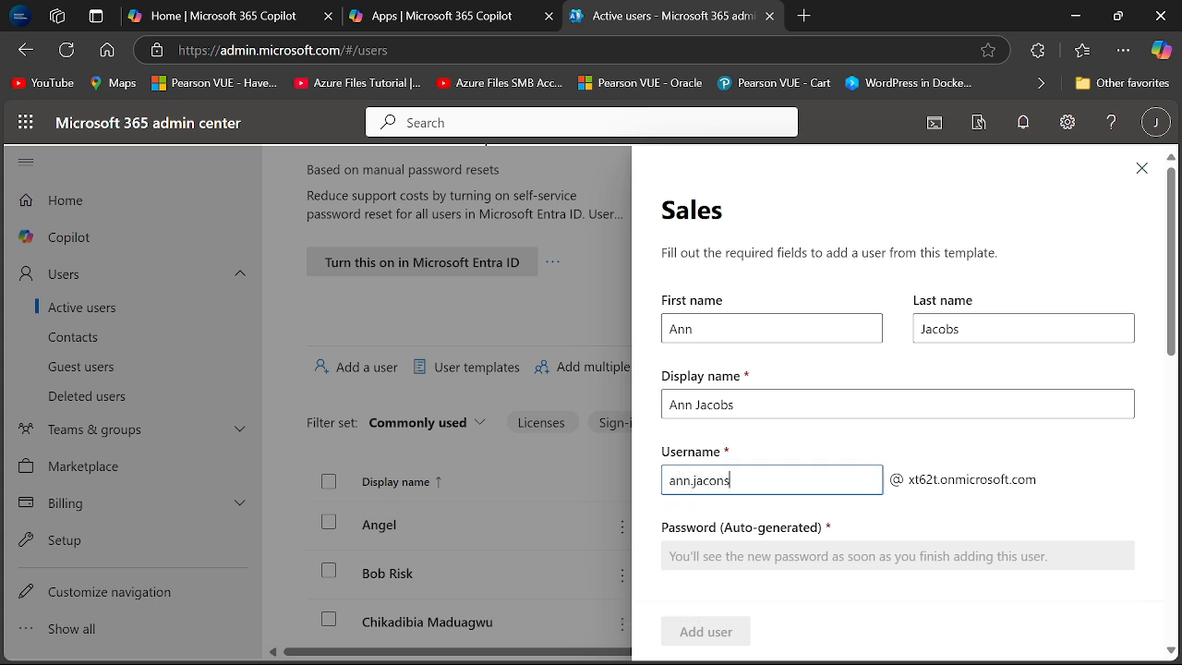
key(BackSpace)
key(BackSpace)
text(bs)
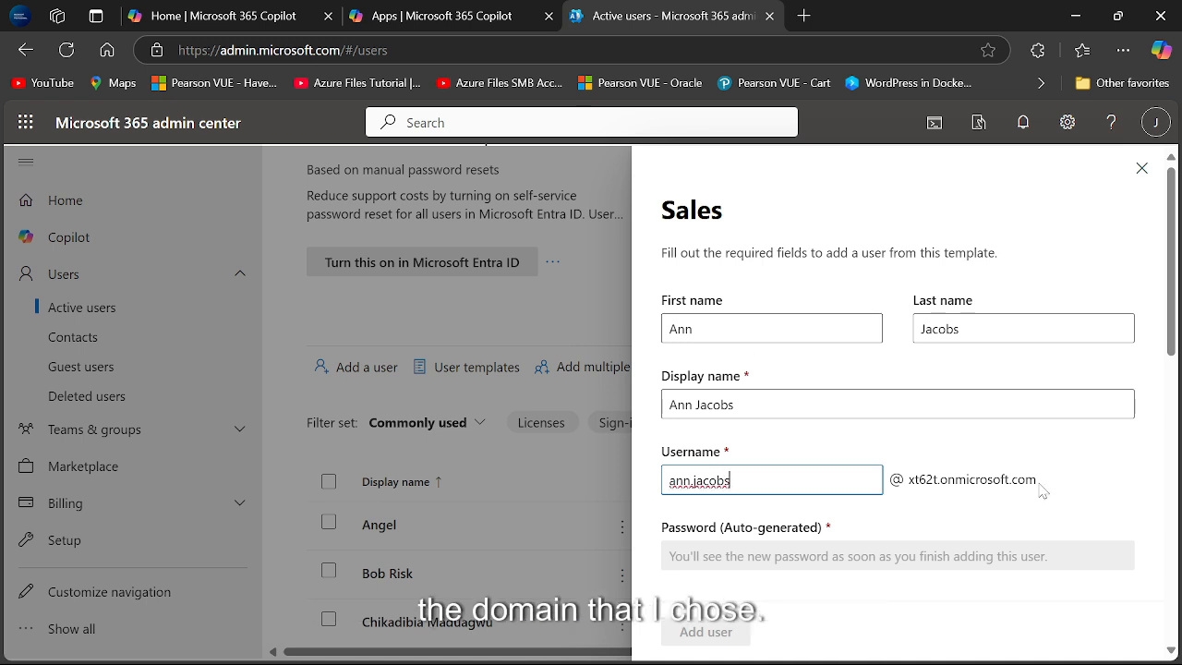
Step: Review the template details: prefilled license, job title SA, department Sales and office Asokoro
scroll(1177, 333, down, 2)
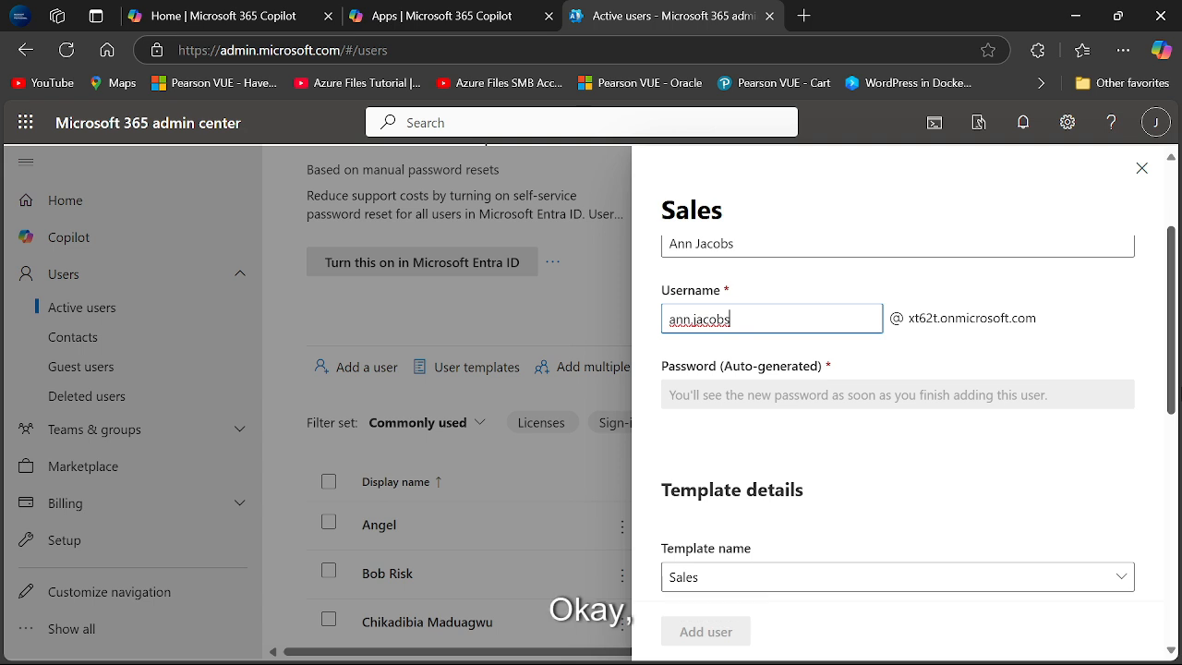
scroll(1177, 332, down, 3)
scroll(1177, 487, down, 1)
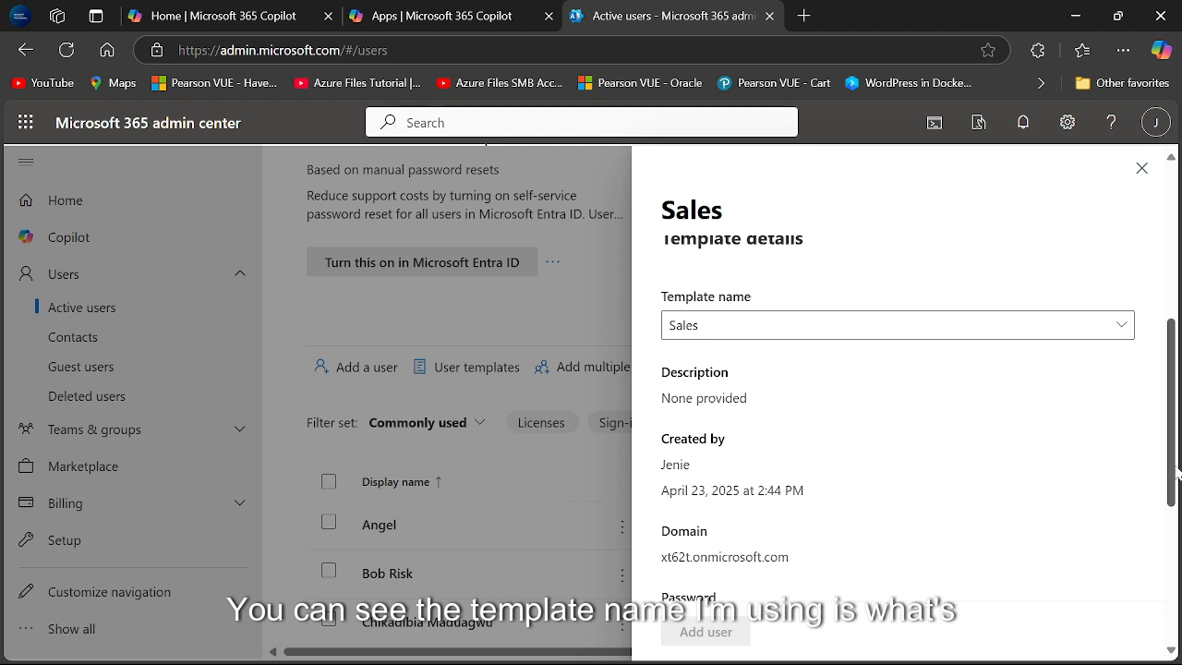
scroll(1177, 472, down, 3)
scroll(1152, 406, up, 6)
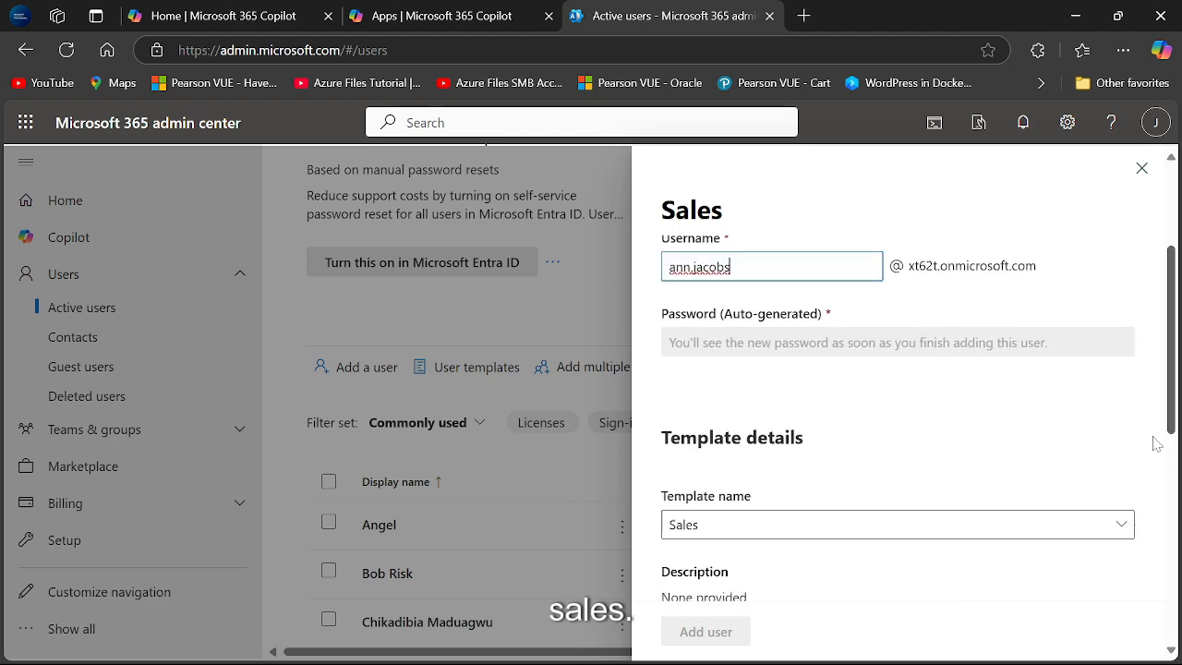
scroll(1157, 444, down, 10)
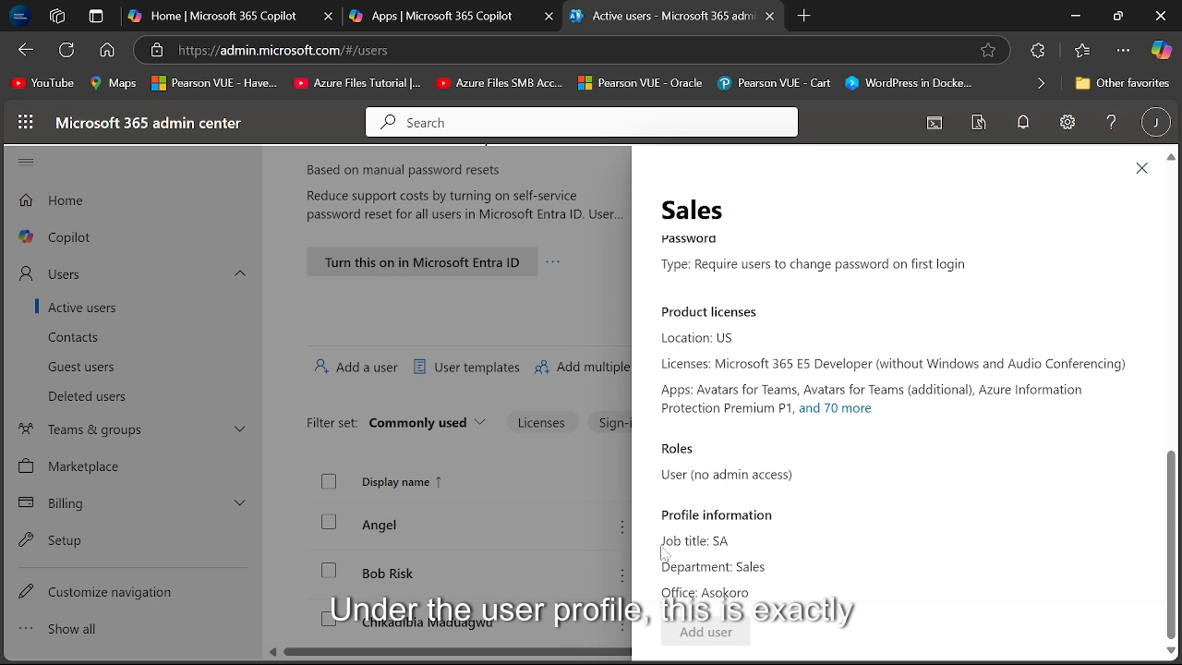
Step: Check the inherited job title SA, add the user, and close the confirmation panel
triple_click(739, 542)
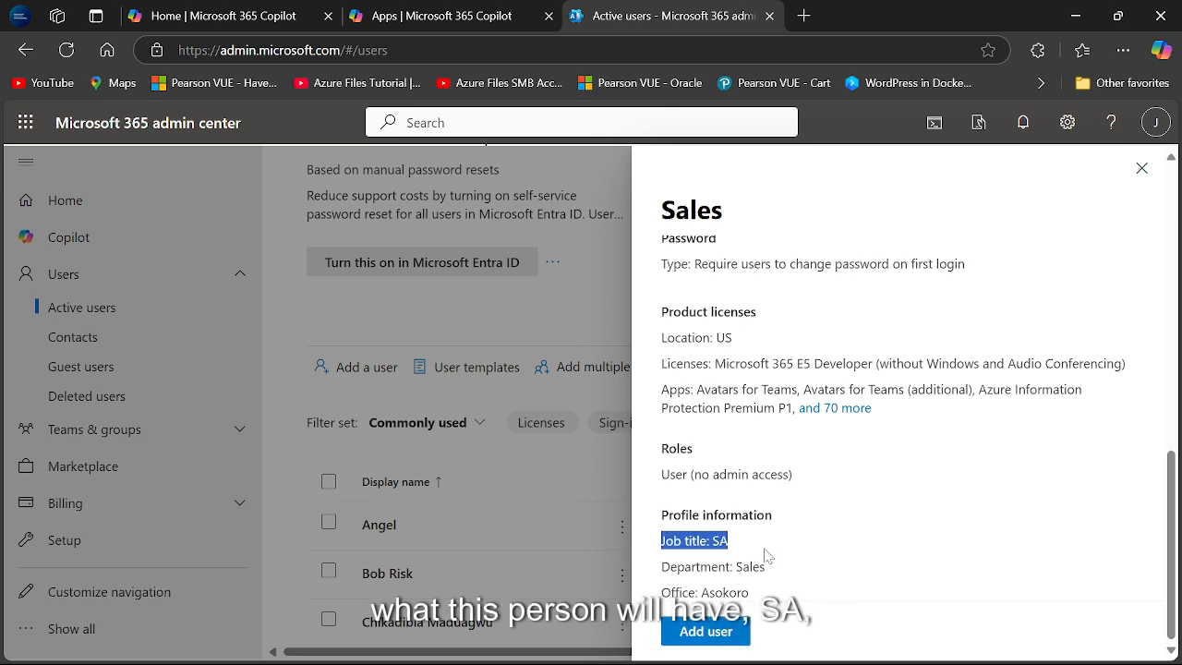
click(780, 574)
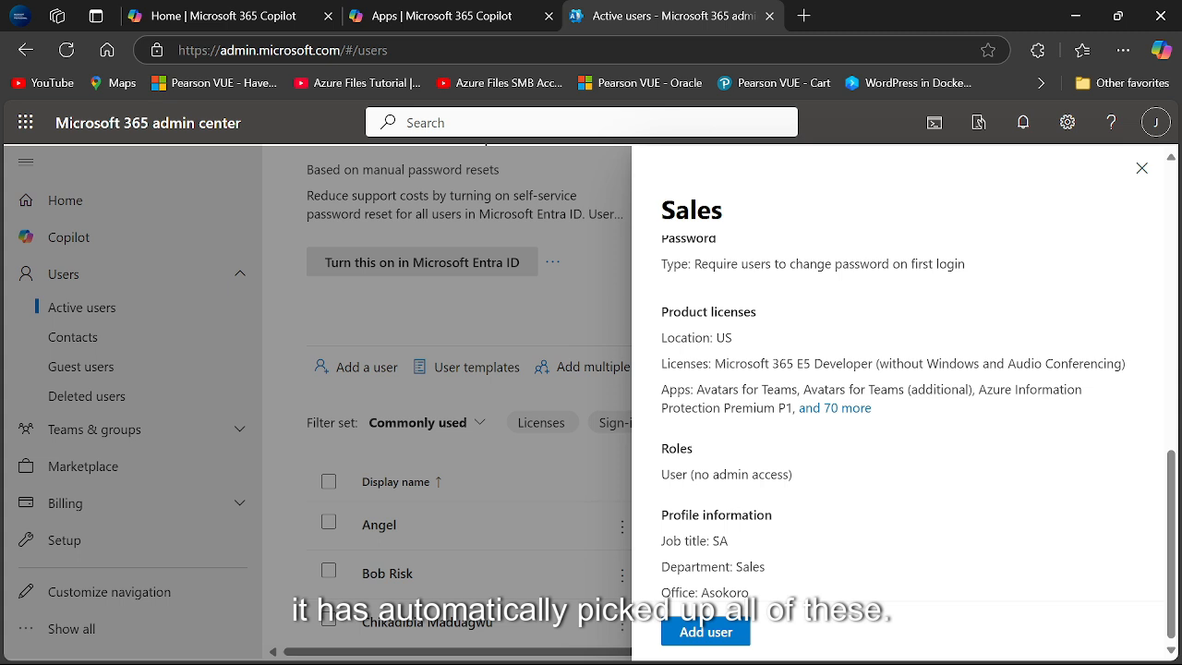
click(704, 634)
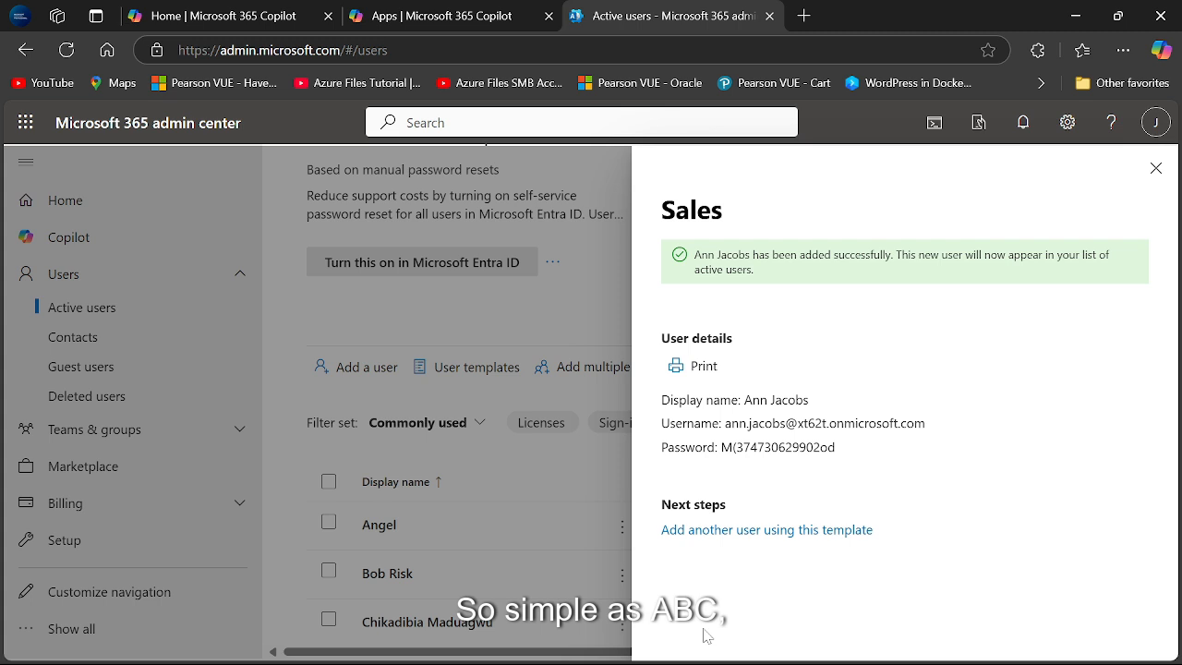
click(1155, 169)
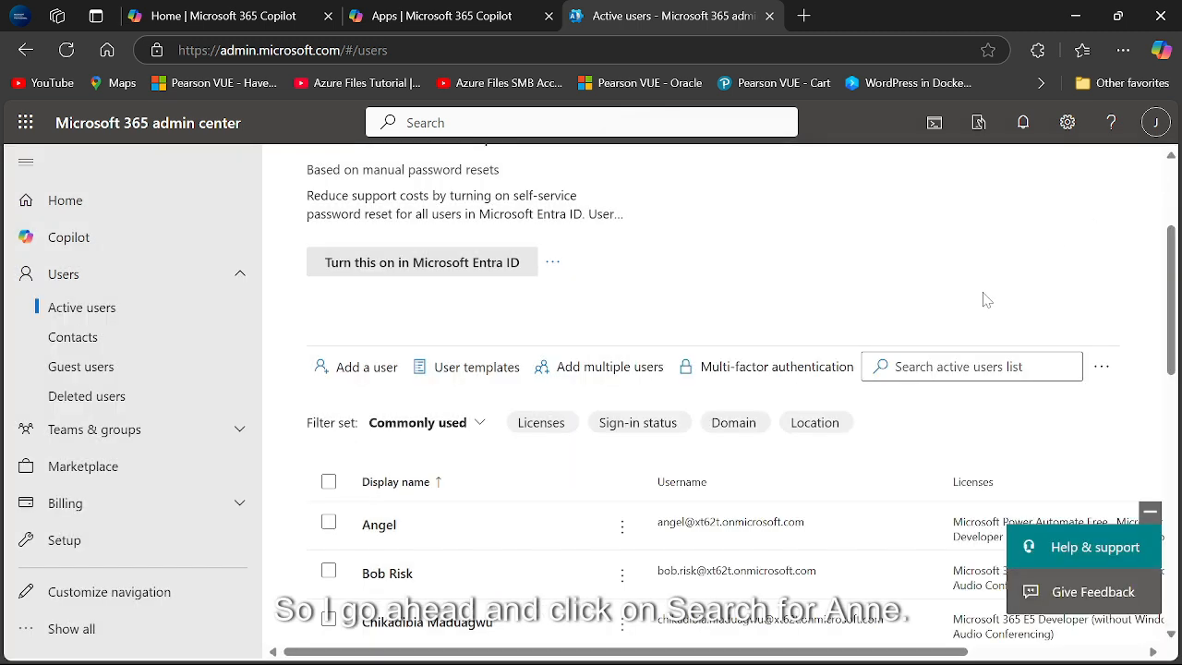
Step: Find the new user in Active users and view their contact info: SA, Sales, Asokoro
click(960, 367)
text(Ann)
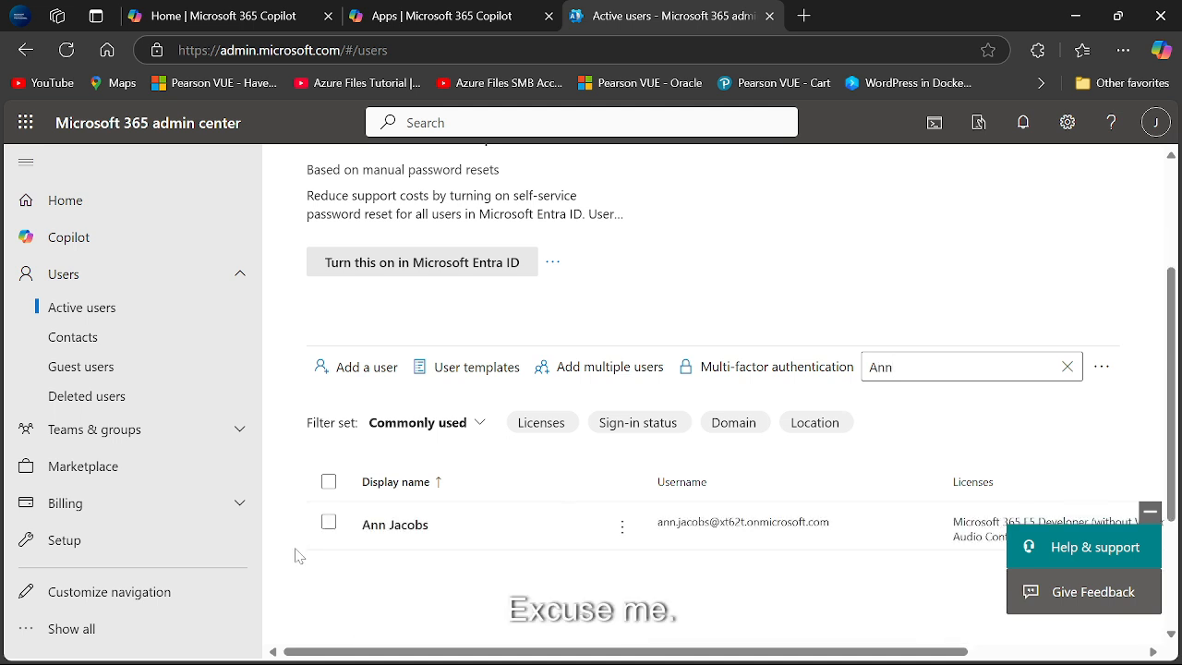
click(398, 528)
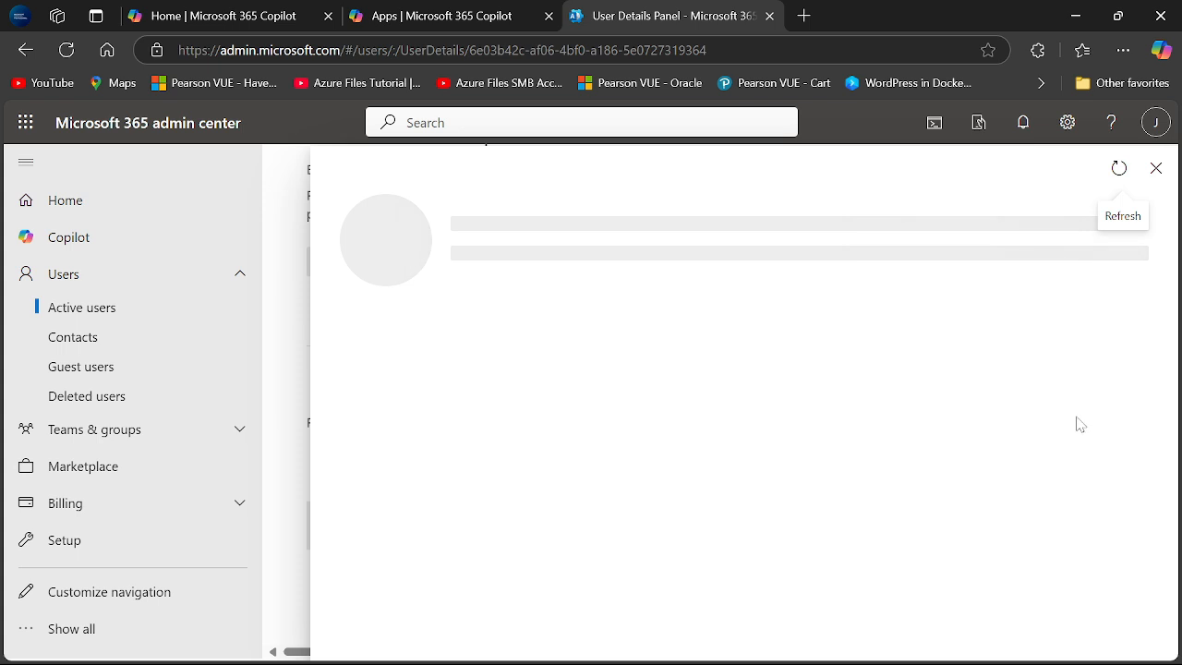
scroll(1076, 416, down, 3)
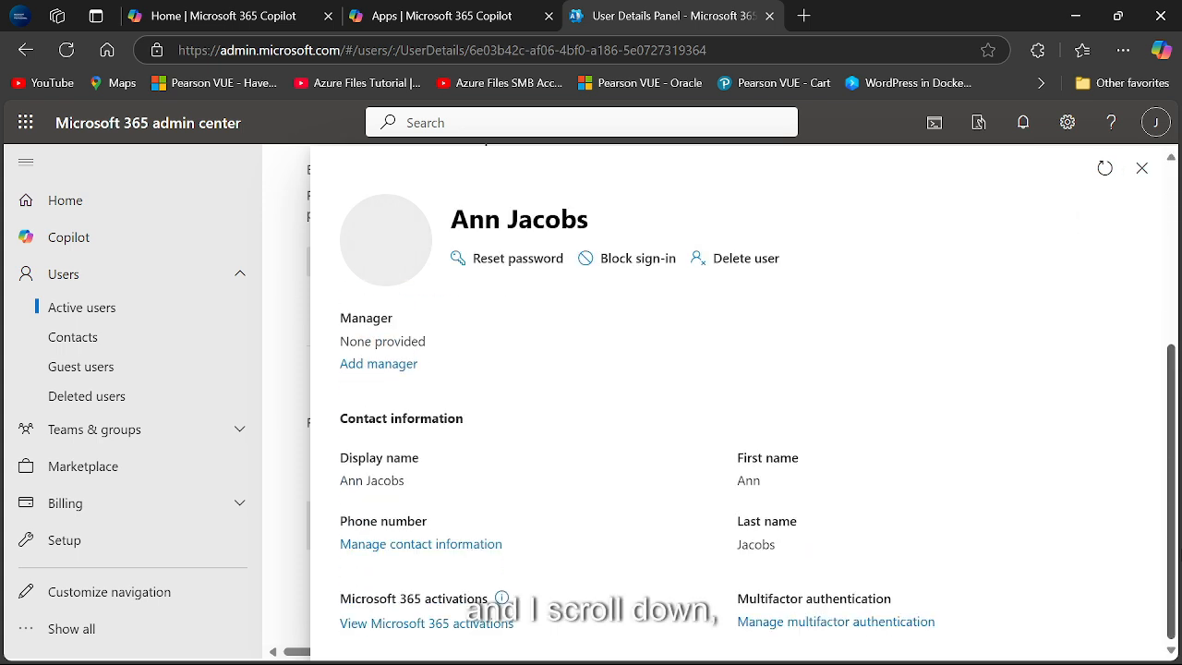
click(432, 549)
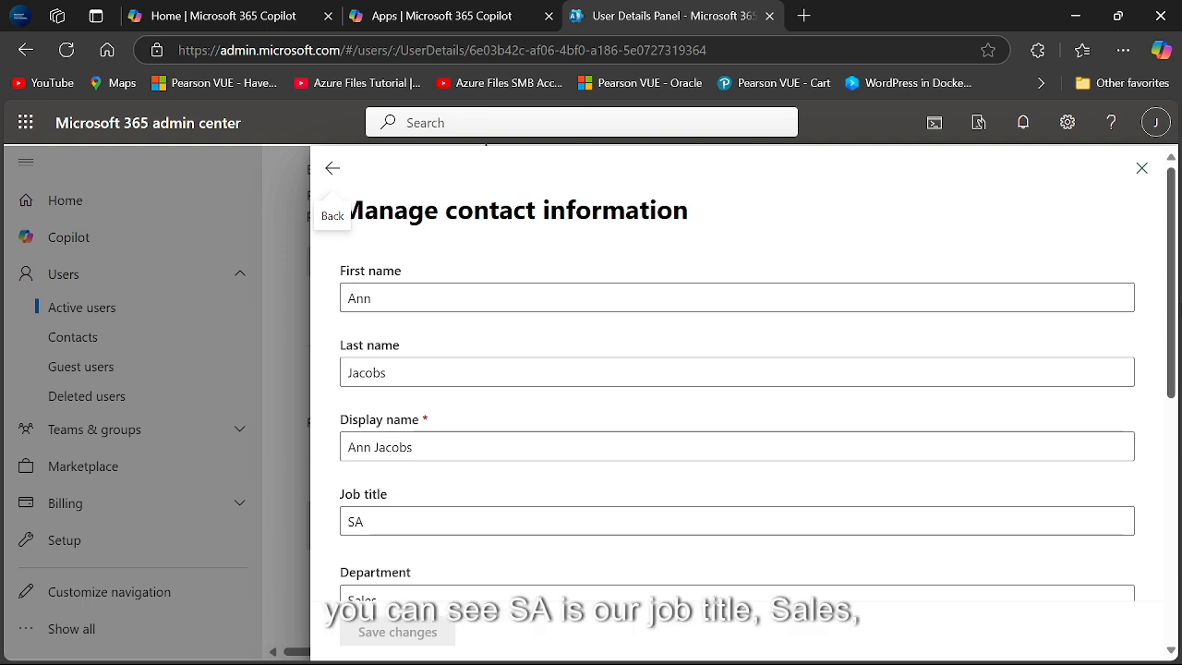
scroll(738, 369, down, 2)
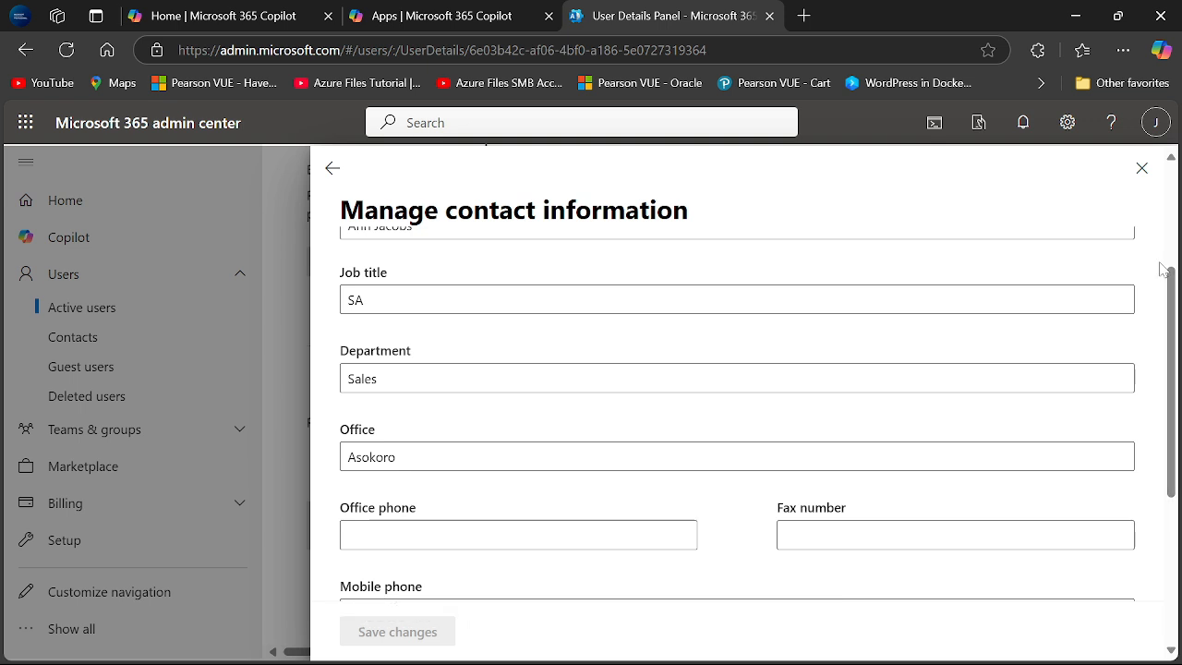
Step: Close the new user's Manage contact information panel, leaving the name-filtered Active users list
click(1142, 169)
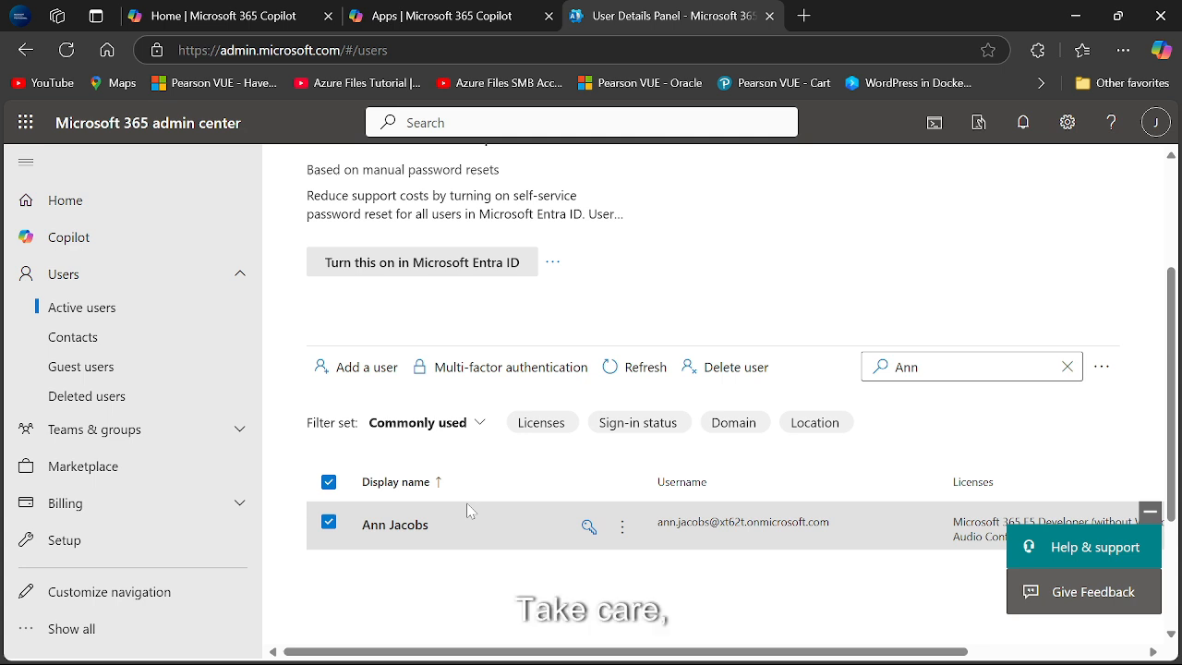
mouse_move(430, 654)
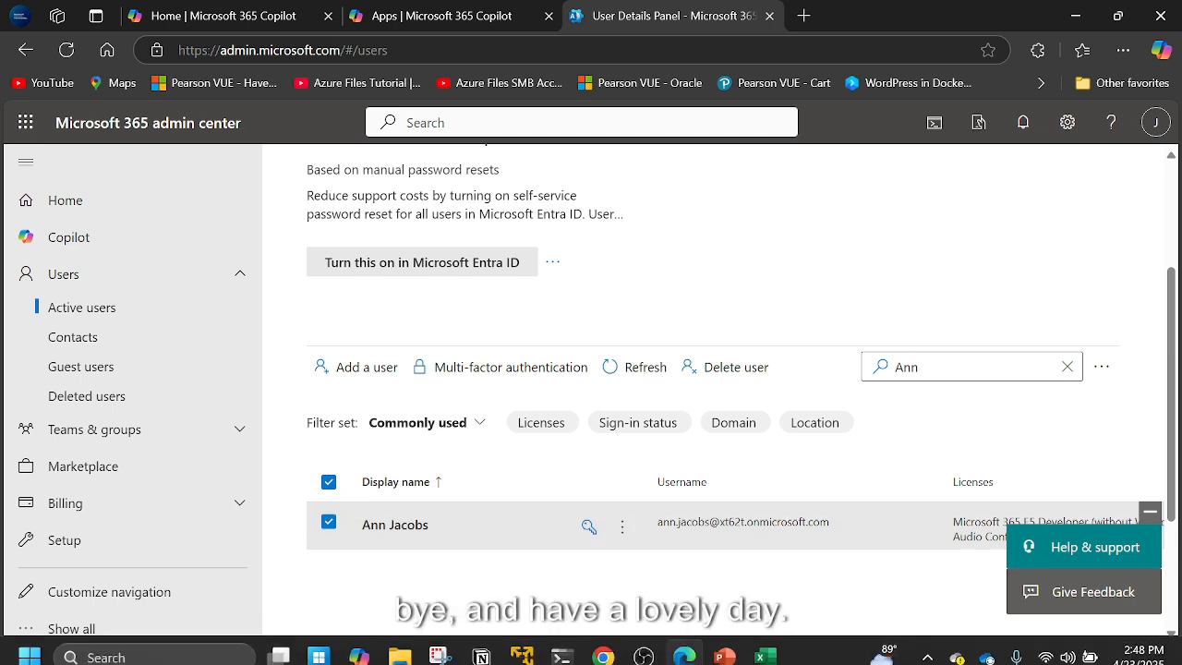